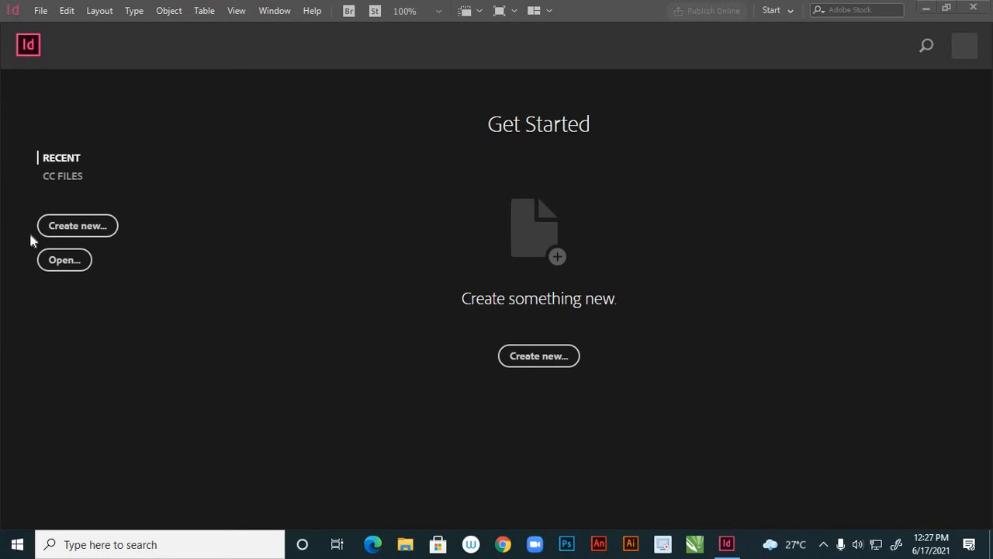
- Create a new A4 print document with inches as the unit and 10 pages
click(73, 226)
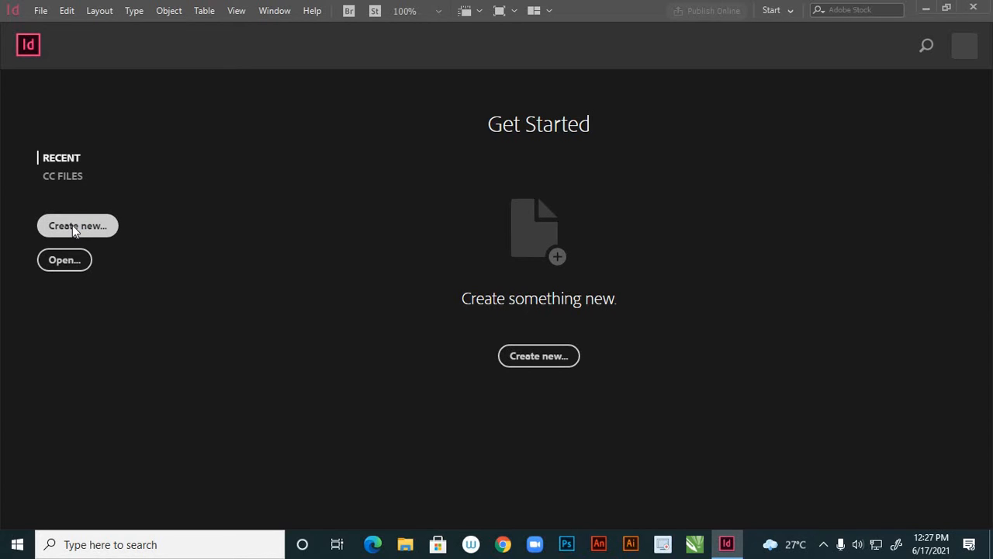
click(72, 225)
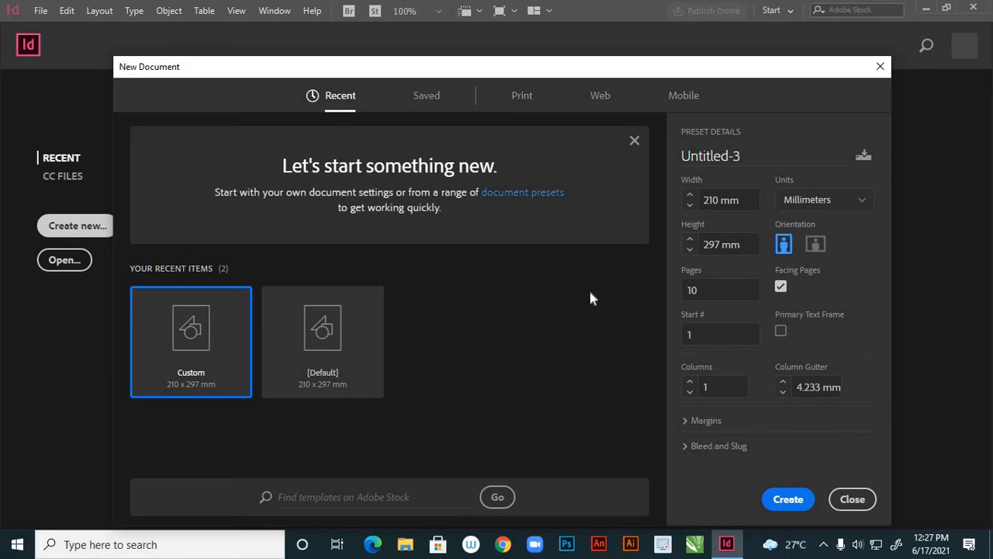
click(524, 97)
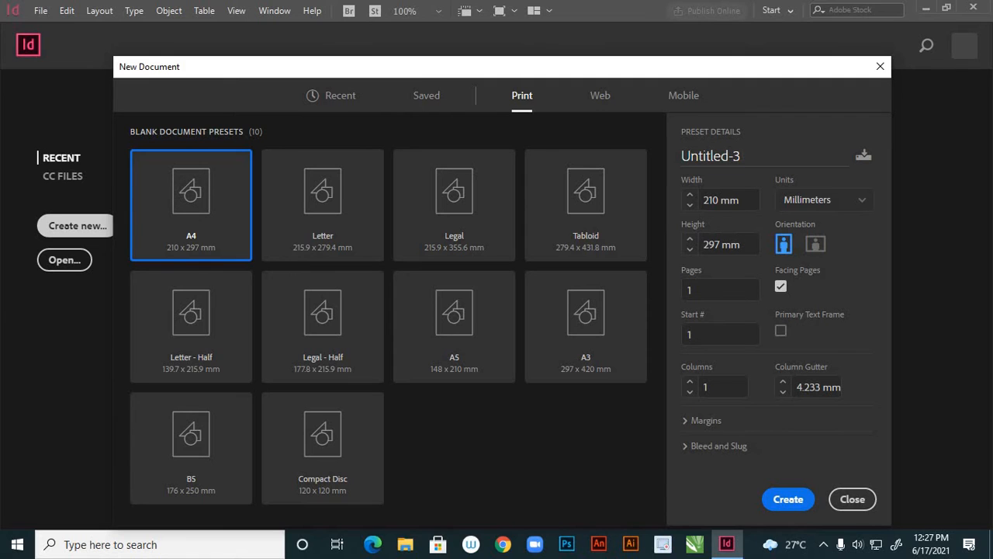
click(859, 206)
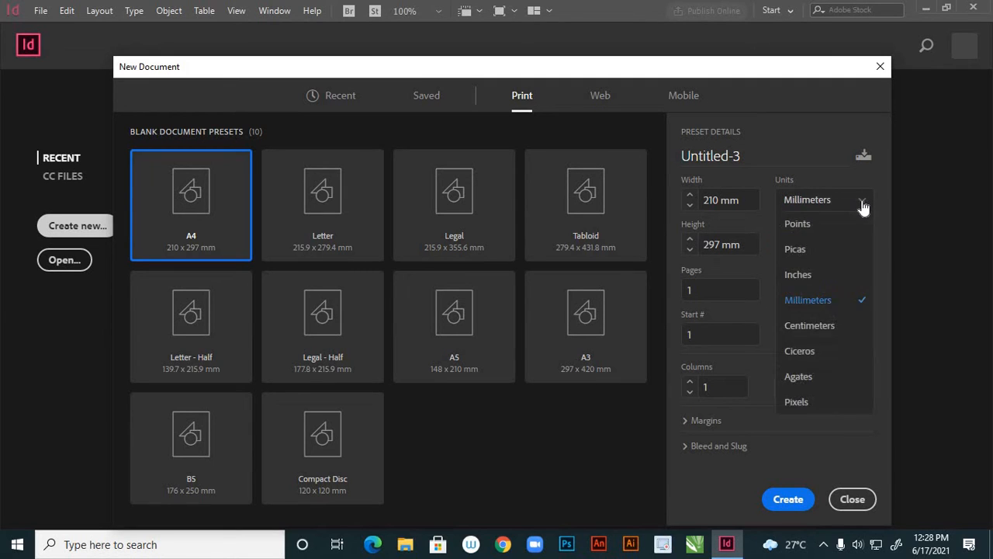
click(826, 275)
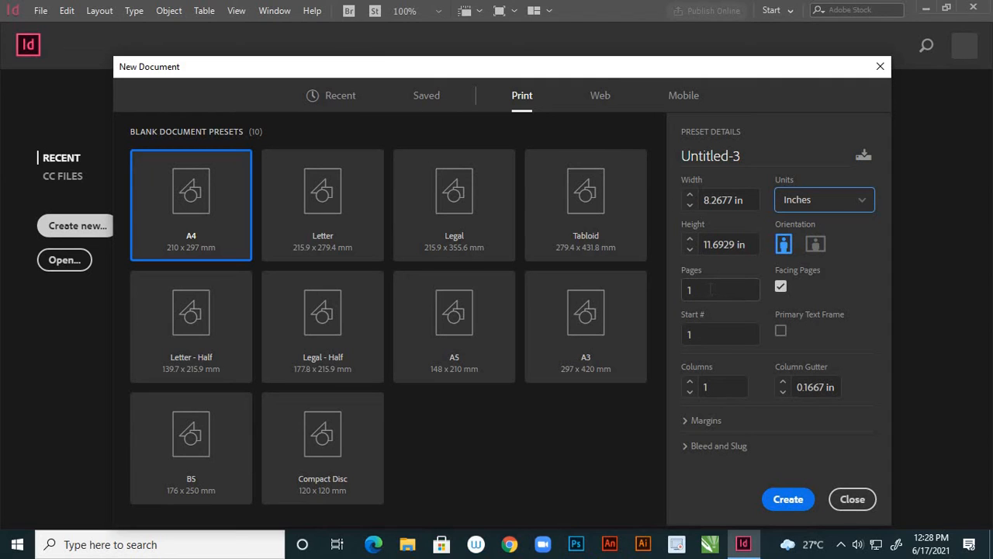
click(709, 289)
click(708, 288)
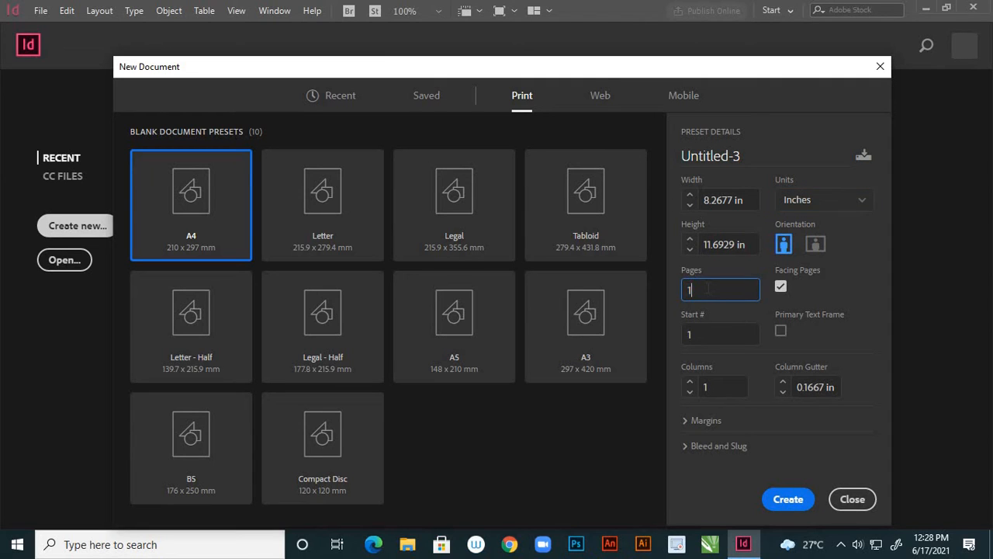
text(0)
click(791, 498)
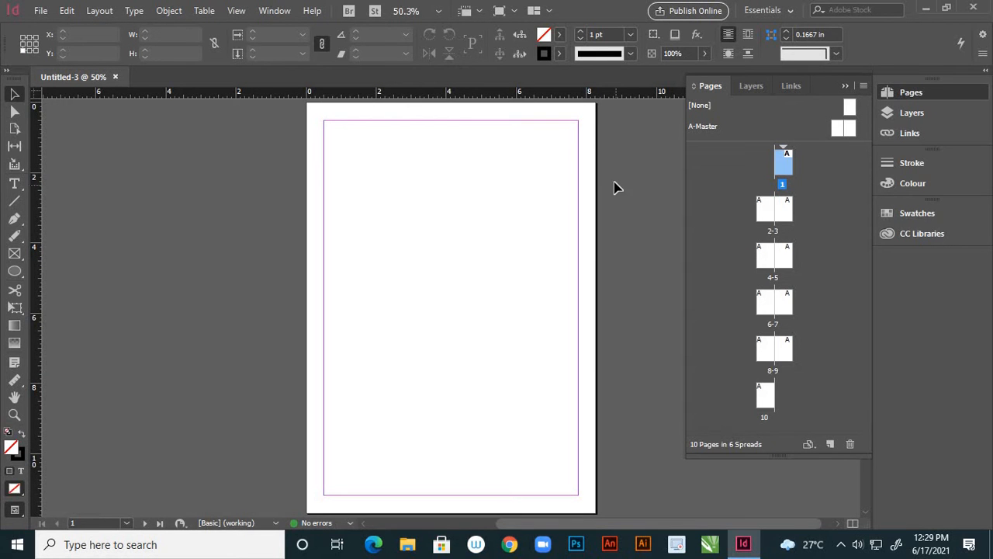
- Examine how the facing-page document's pages are arranged into spreads, on the canvas and in the page thumbnails
click(845, 86)
scroll(606, 220, down, 2)
scroll(606, 220, down, 6)
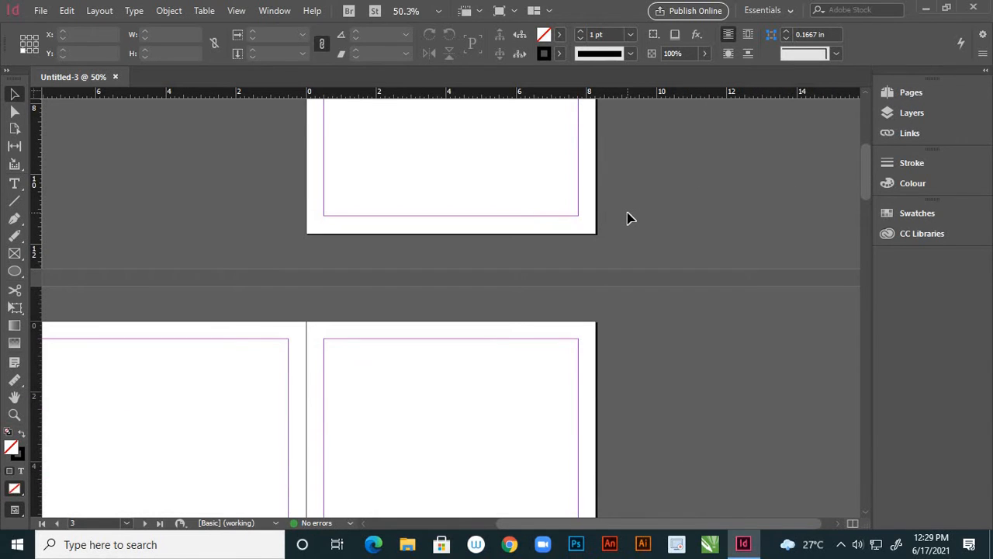
scroll(631, 219, up, 10)
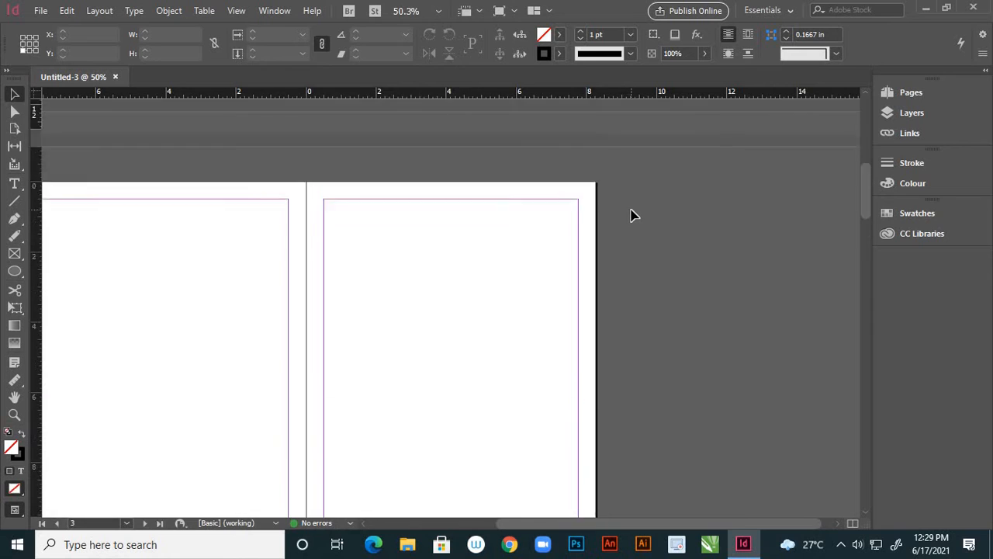
scroll(631, 216, up, 3)
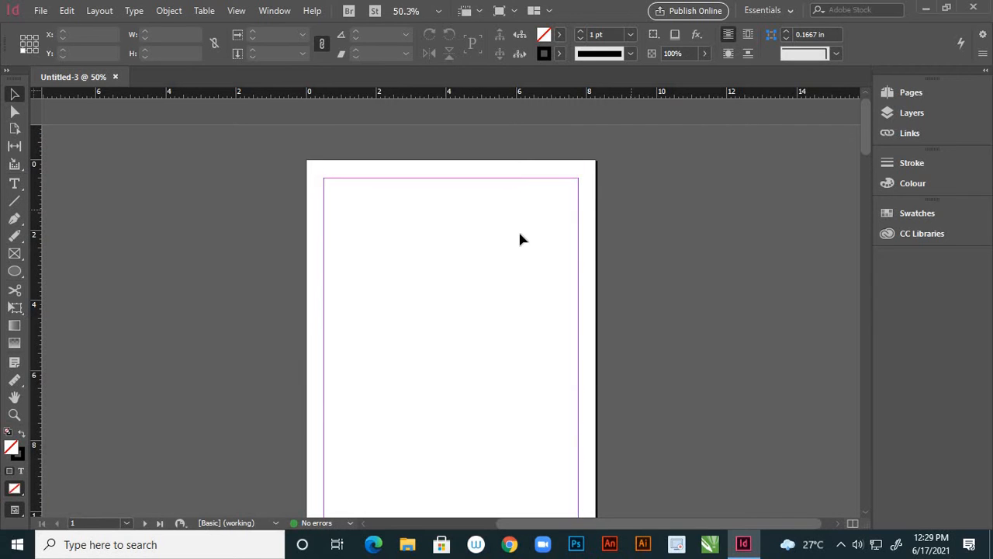
scroll(520, 239, down, 6)
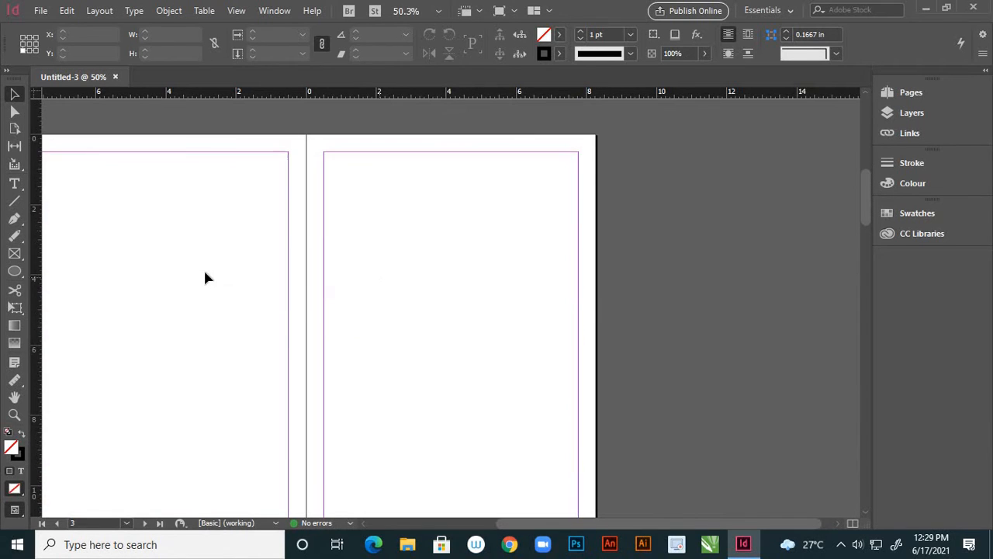
scroll(449, 262, down, 5)
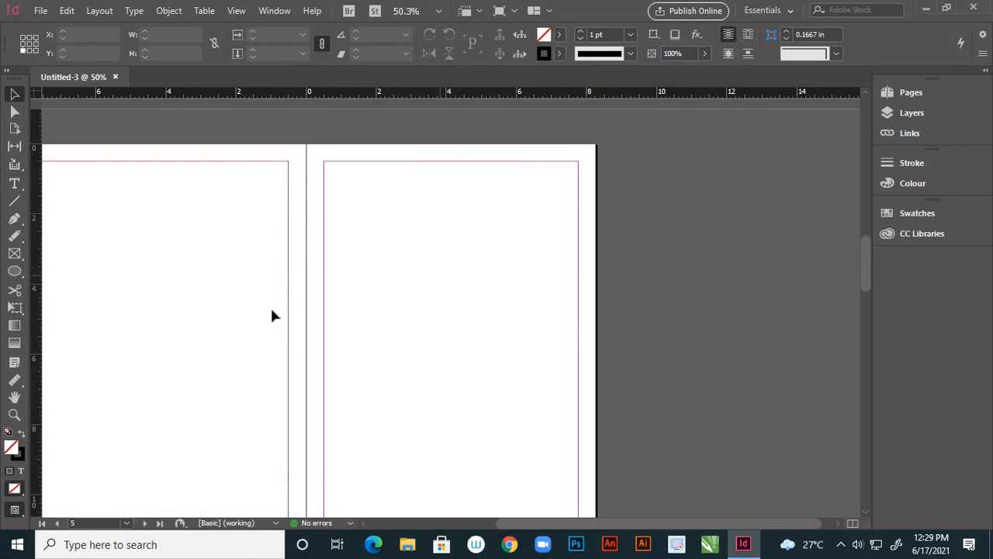
scroll(473, 295, down, 5)
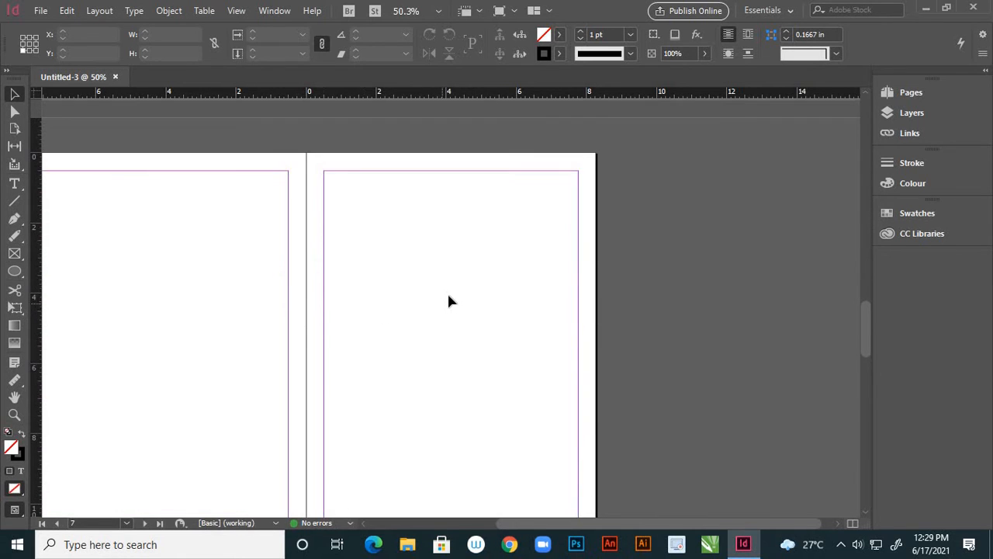
scroll(448, 299, down, 3)
scroll(460, 292, down, 3)
scroll(426, 335, down, 4)
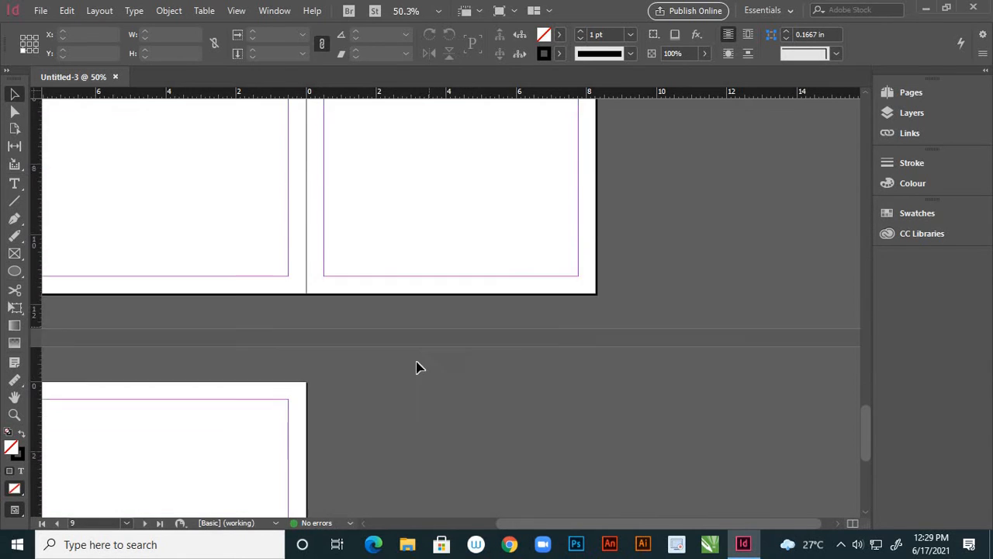
scroll(569, 330, up, 2)
scroll(569, 331, up, 2)
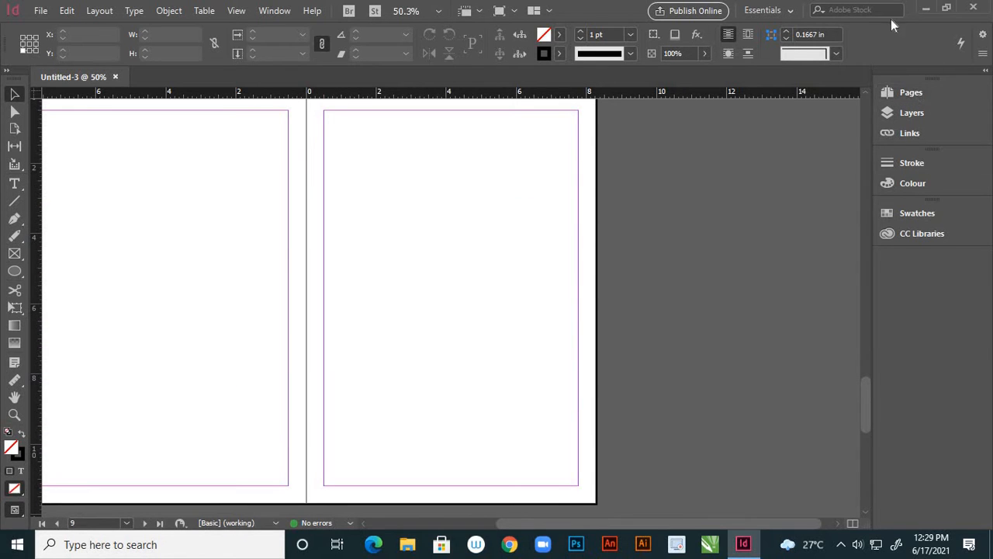
click(904, 93)
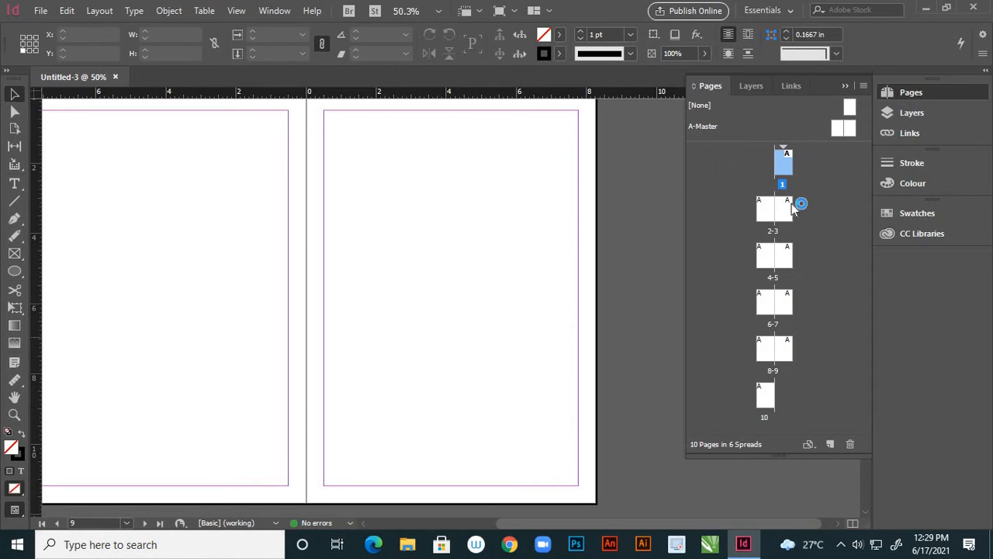
click(845, 85)
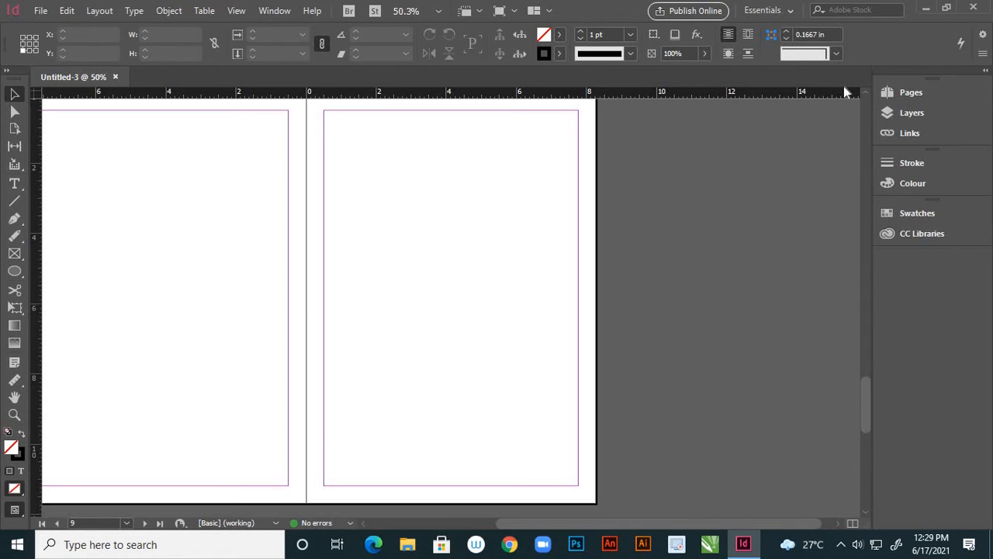
- Close the open document and create a new 210 x 297 mm document with 10 pages and Facing Pages turned off
click(114, 76)
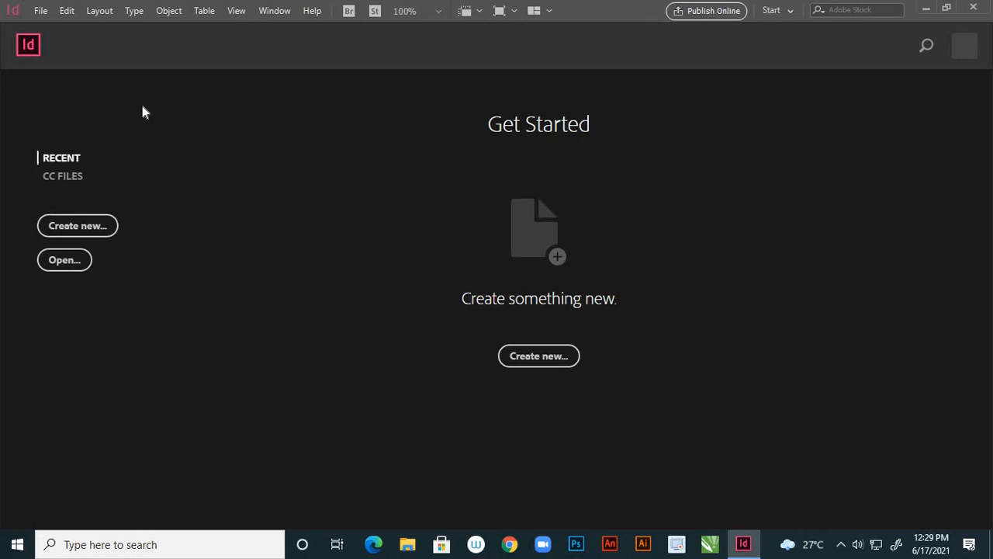
click(77, 226)
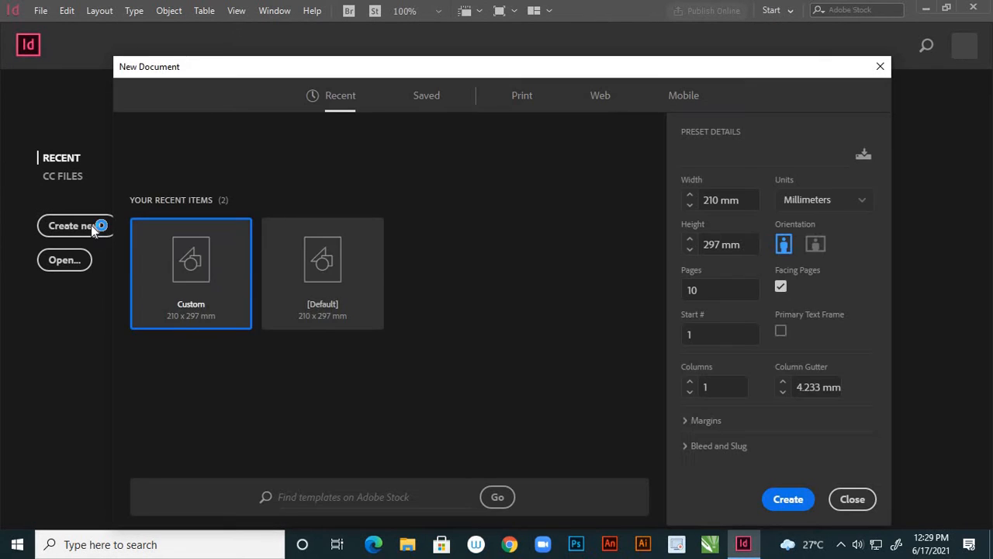
click(781, 289)
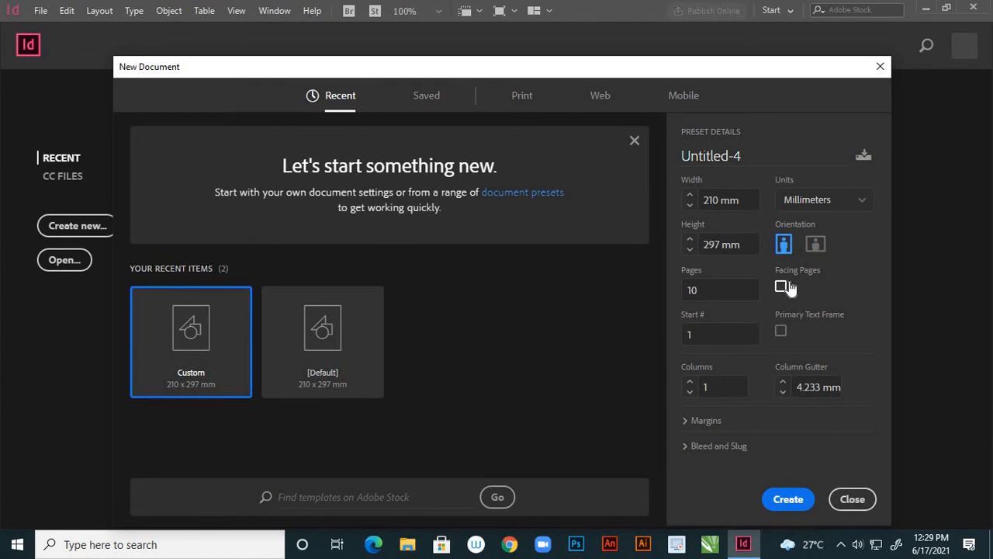
click(787, 501)
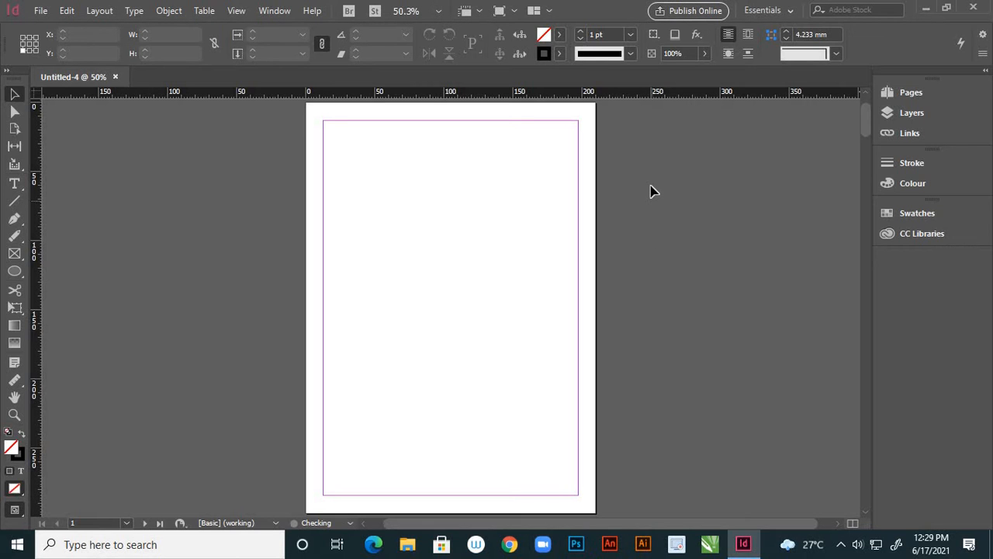
- Examine how the pages are arranged without Facing Pages, on the canvas and in the page thumbnails
scroll(630, 211, down, 5)
scroll(613, 225, down, 6)
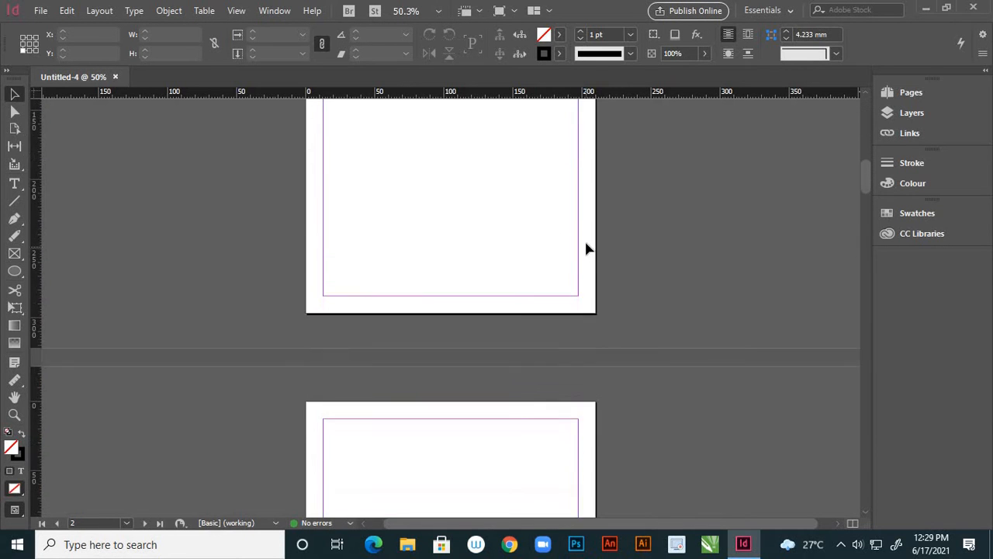
scroll(594, 229, down, 10)
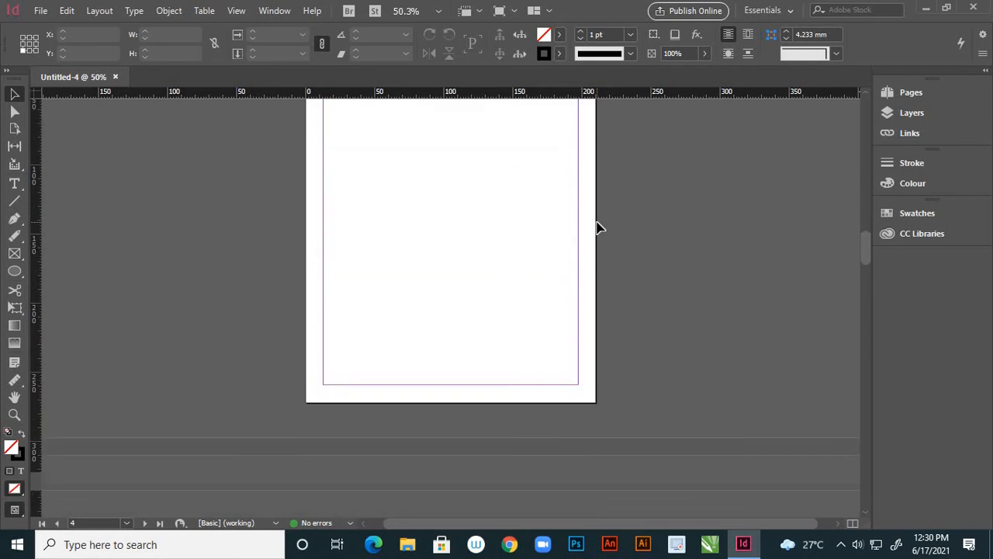
click(903, 93)
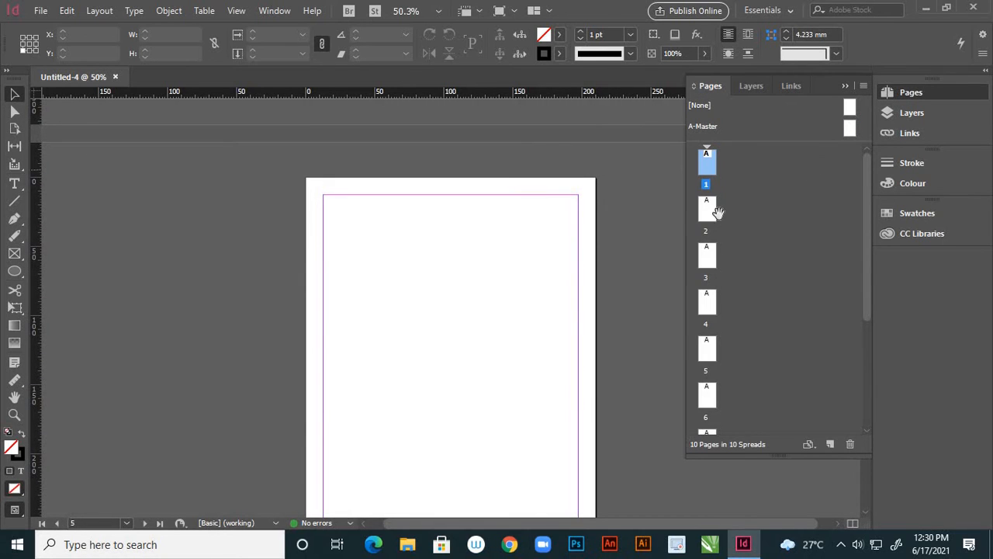
scroll(706, 330, down, 4)
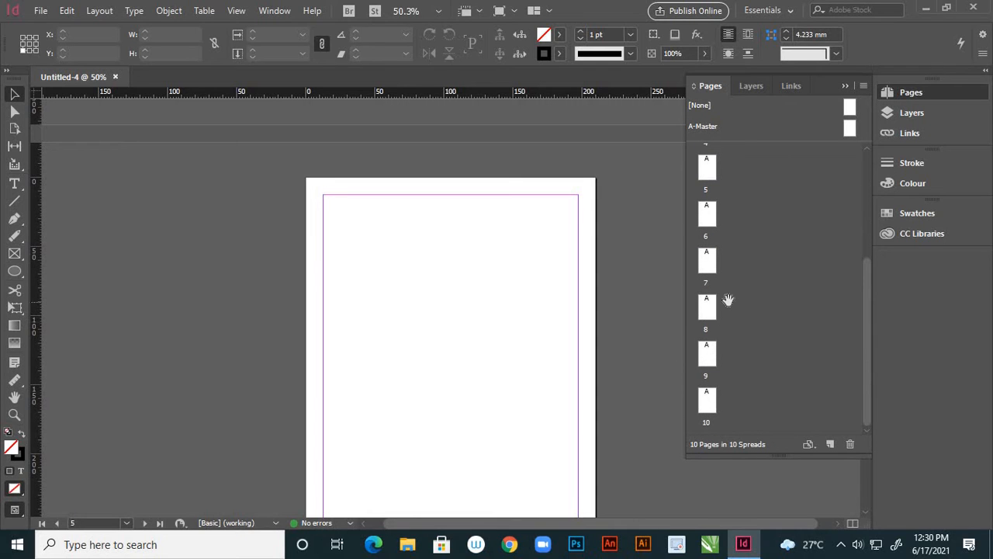
scroll(727, 300, up, 3)
scroll(728, 299, up, 2)
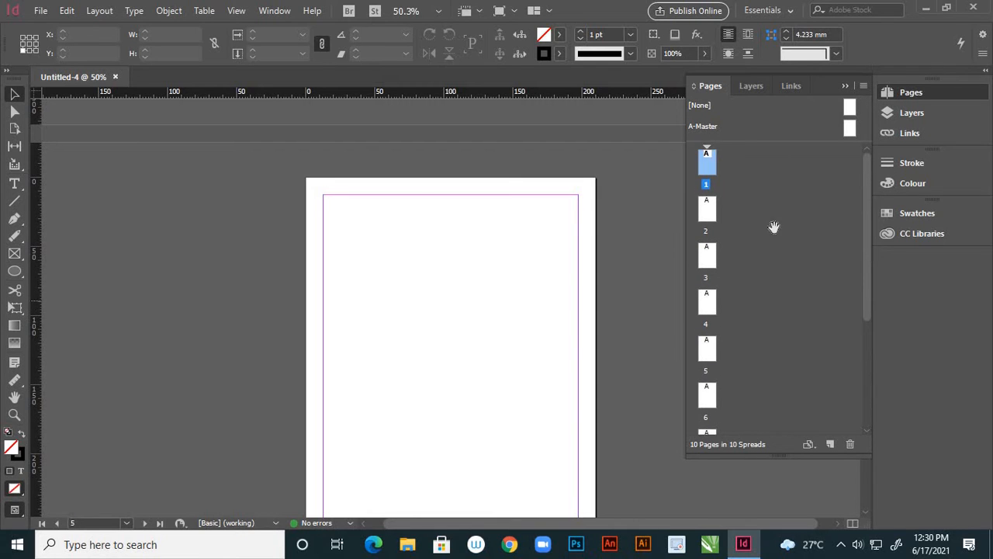
click(845, 85)
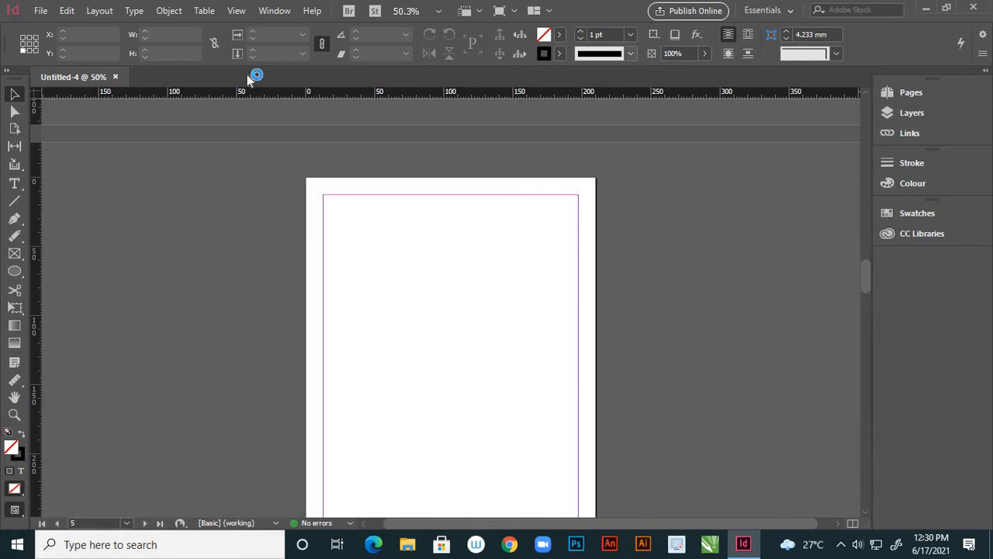
- Close the non-facing document and create a 210 x 297 mm document with 10 pages and Facing Pages turned on
click(115, 77)
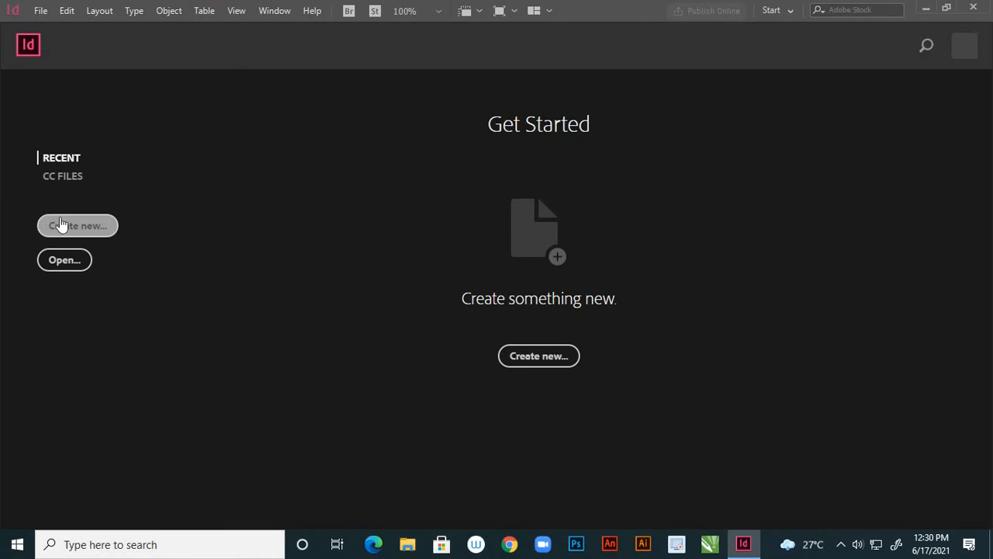
click(66, 225)
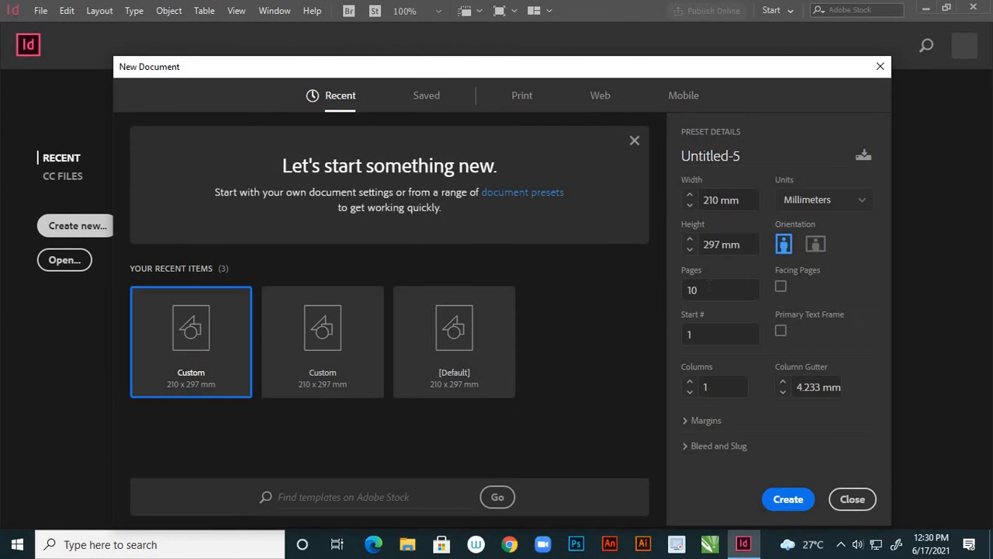
click(781, 289)
click(788, 499)
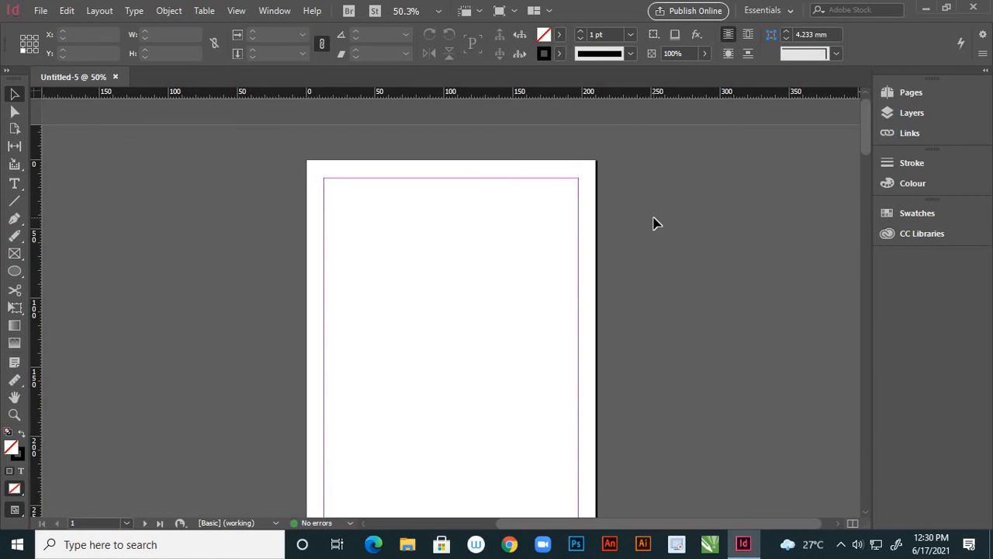
- Compare the first page and the following spread on the canvas with the document's page thumbnails
scroll(656, 218, down, 6)
scroll(661, 217, up, 2)
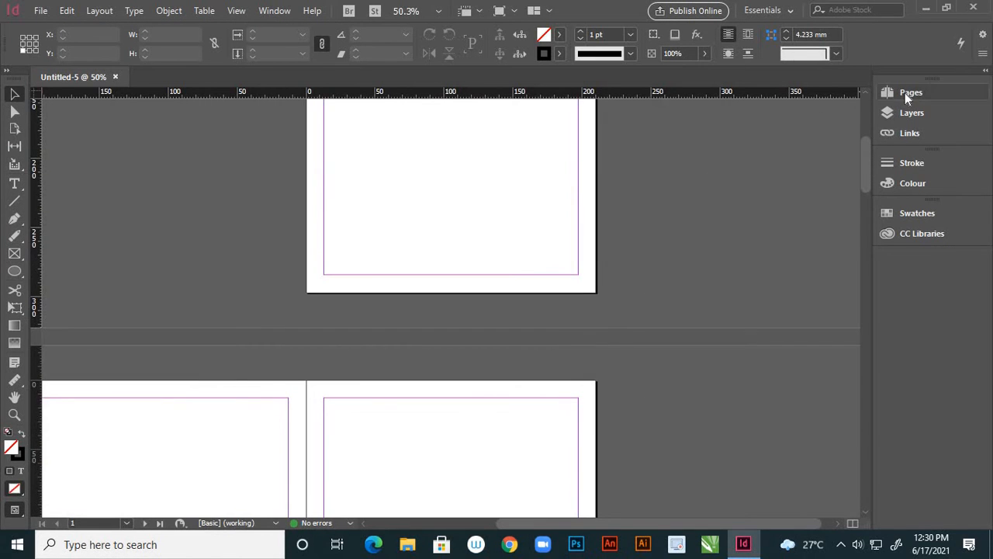
click(904, 92)
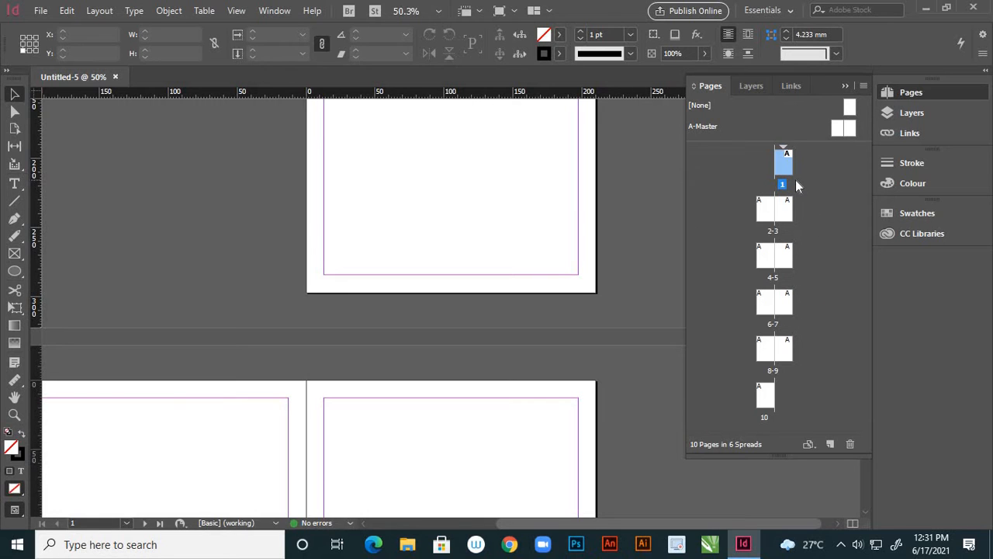
scroll(555, 268, up, 5)
scroll(556, 272, up, 2)
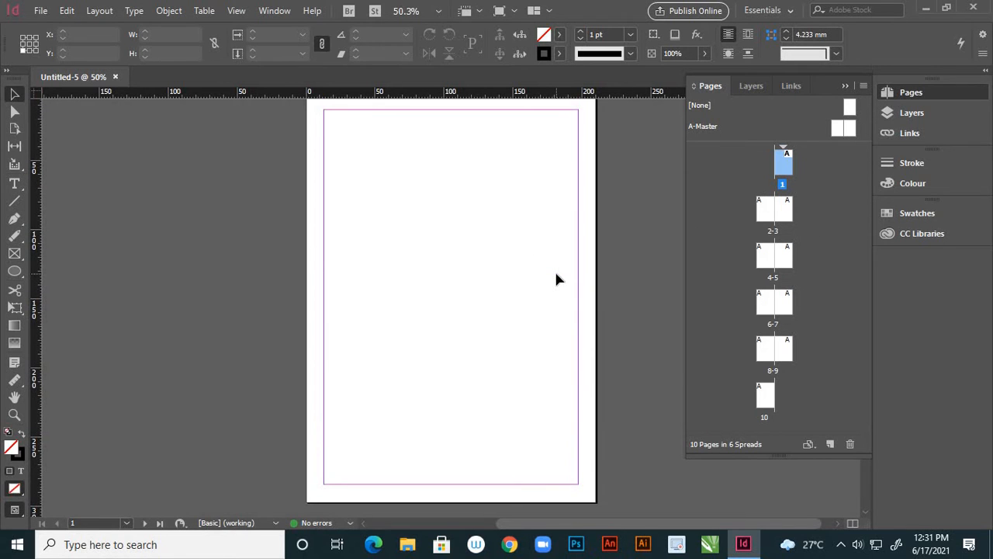
scroll(556, 267, down, 1)
scroll(492, 167, up, 1)
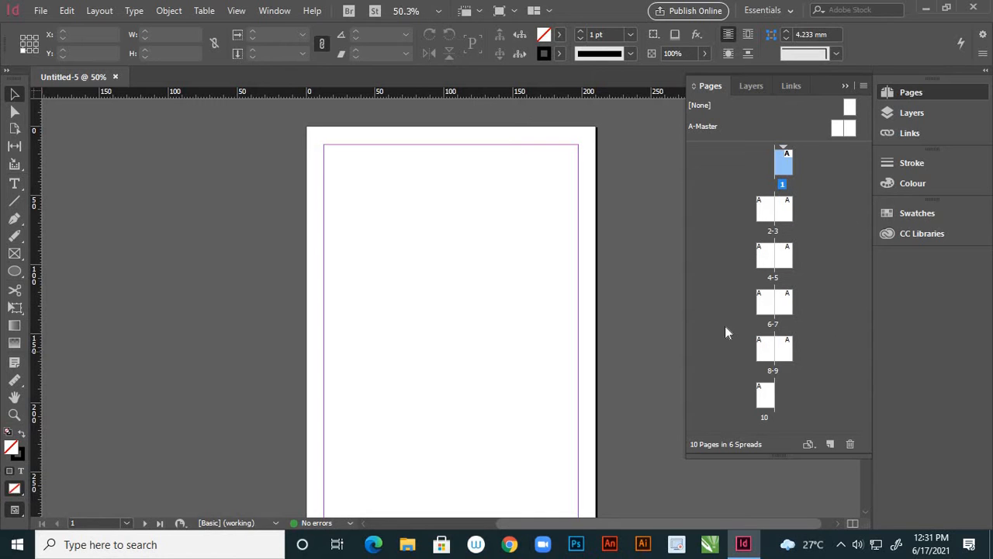
scroll(672, 242, down, 10)
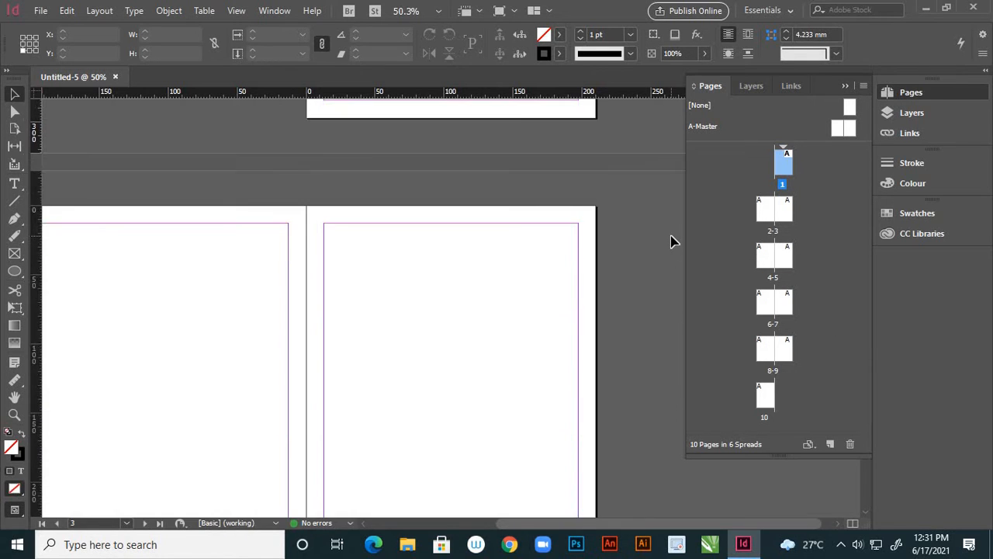
- Examine the remaining facing-page spreads on the canvas down to page 10 and back up to page 1
scroll(672, 241, down, 15)
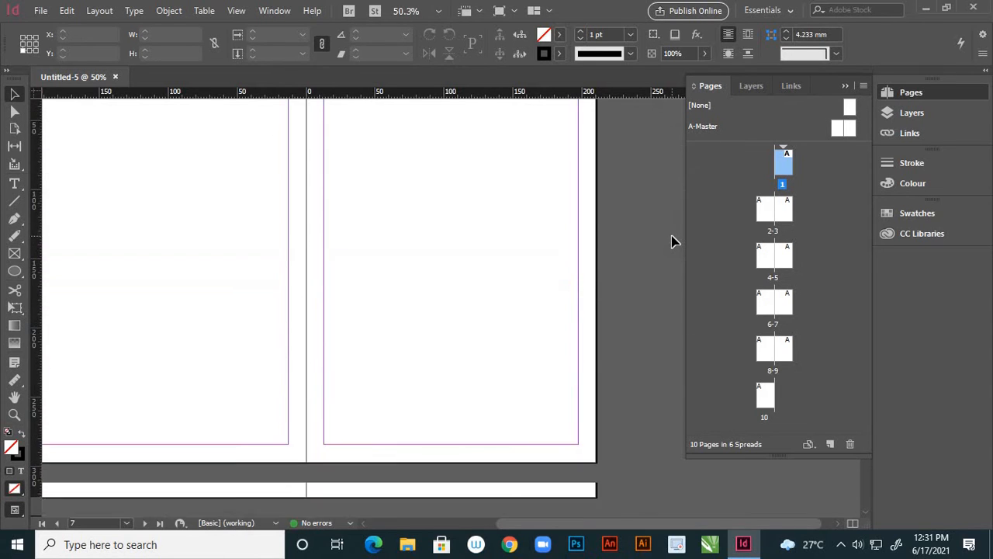
scroll(672, 242, down, 12)
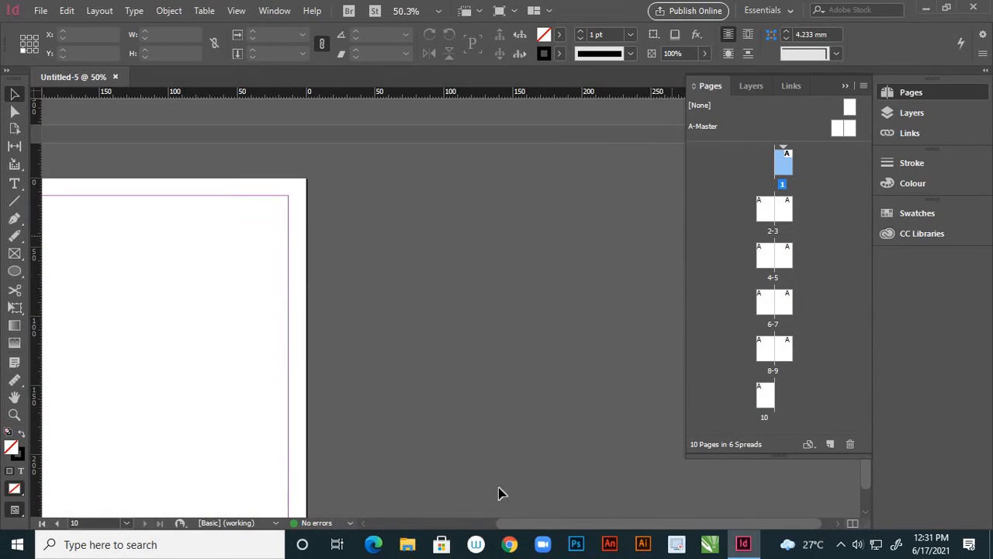
drag(565, 527, 488, 490)
scroll(499, 422, down, 4)
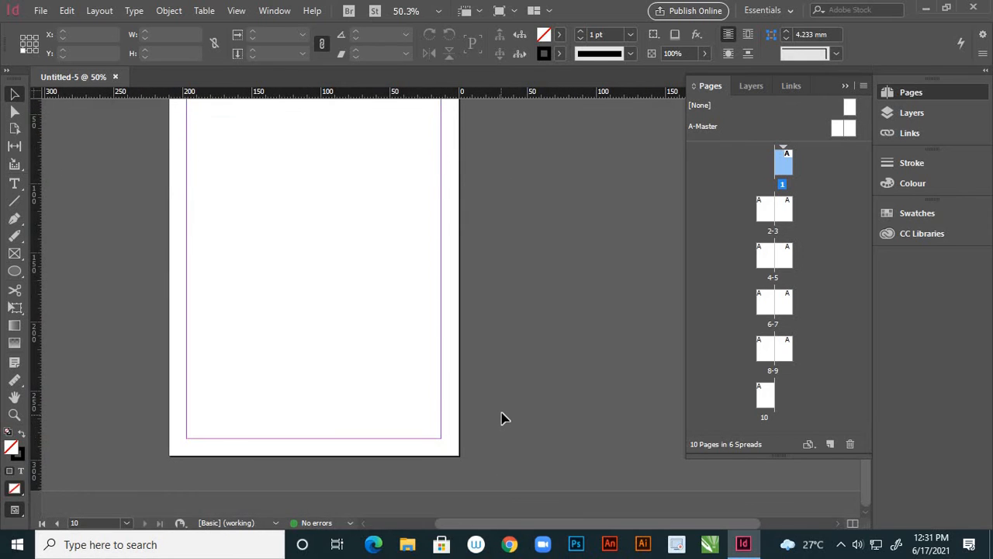
scroll(514, 380, up, 3)
scroll(455, 228, down, 1)
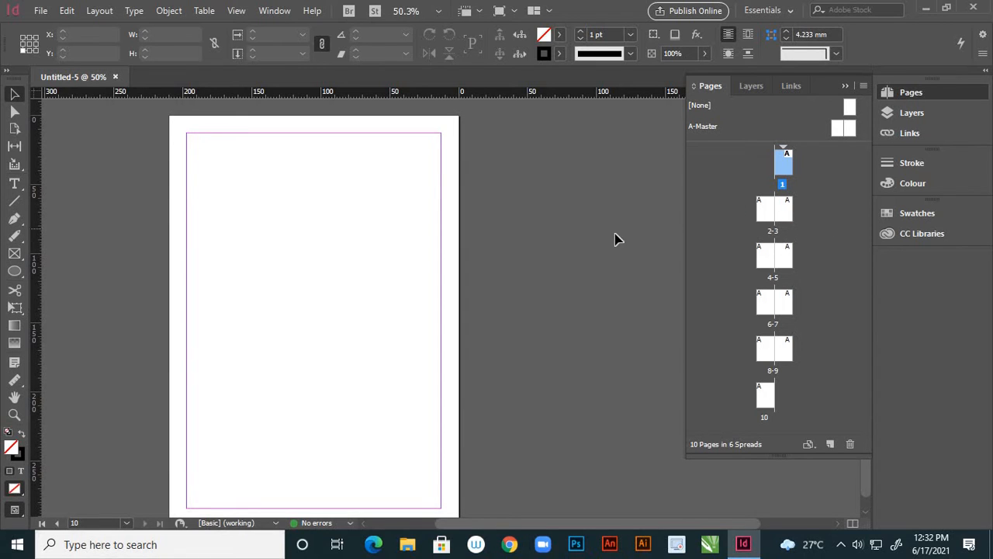
scroll(613, 237, up, 3)
scroll(597, 288, up, 15)
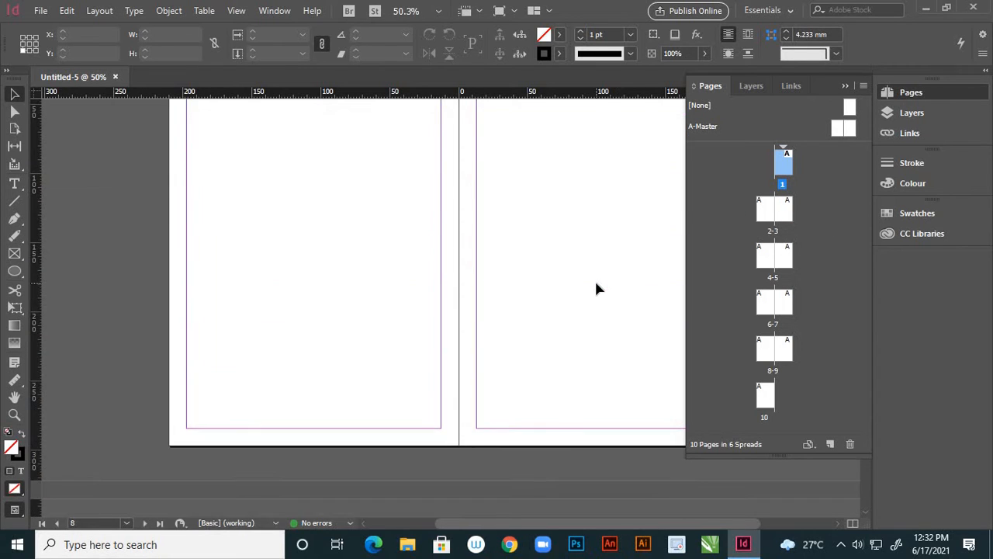
scroll(597, 289, up, 15)
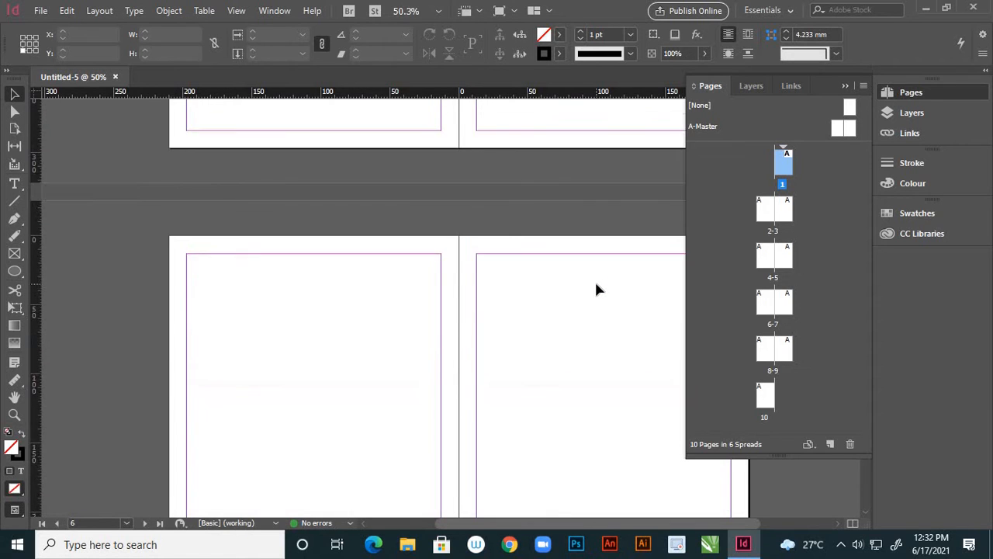
scroll(596, 290, up, 15)
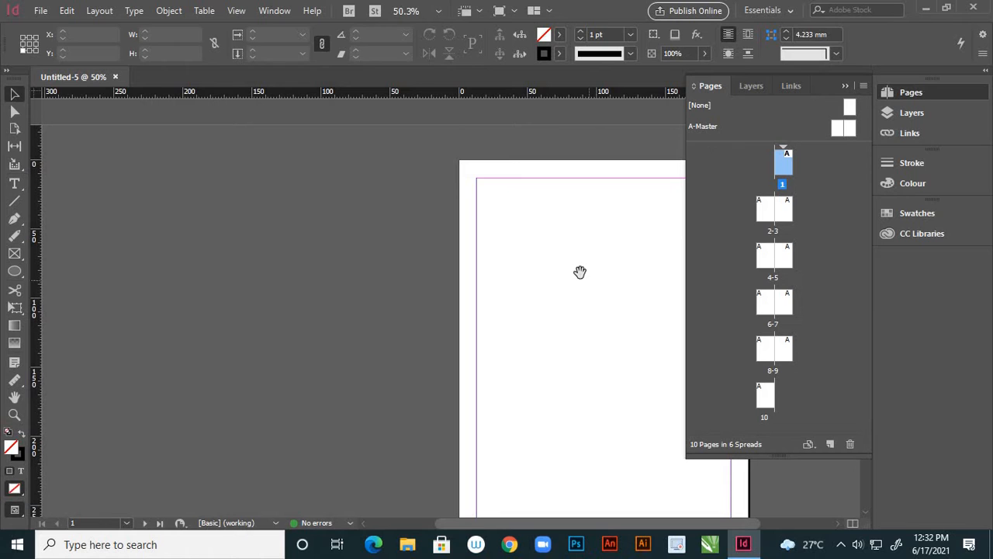
- Draw an unfilled, nearly circular ellipse about 62 x 65 mm on page 1, inside the left margin at mid-height
drag(579, 271, 452, 237)
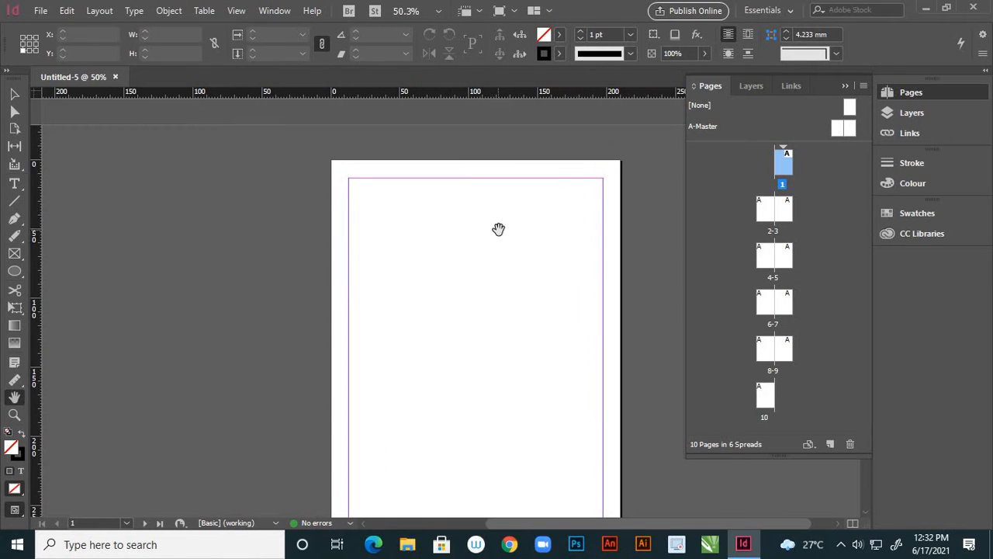
scroll(498, 229, down, 2)
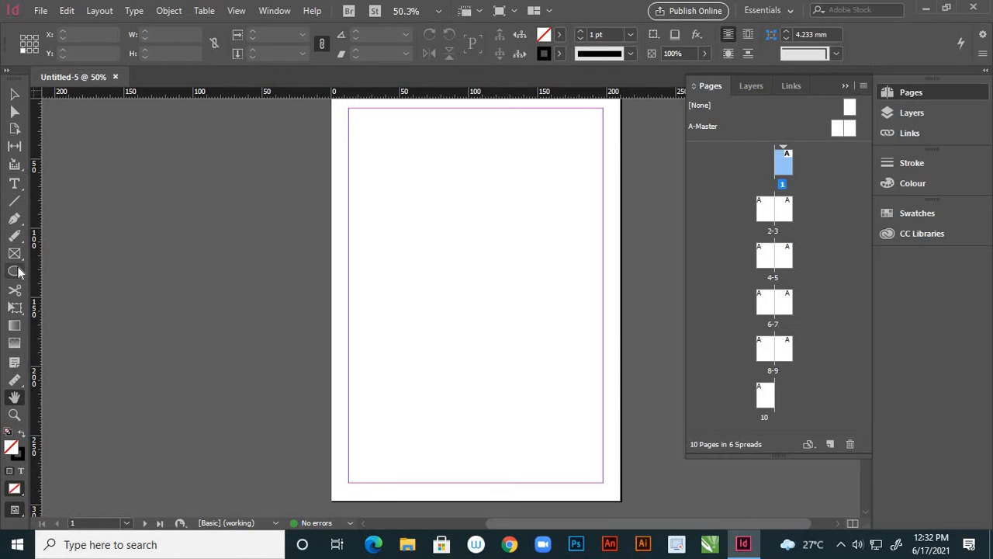
click(15, 271)
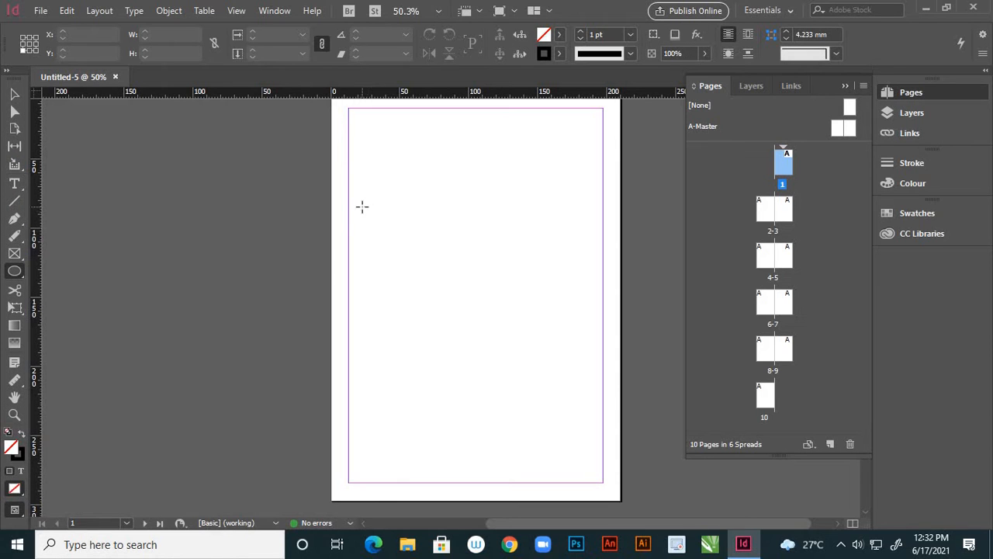
drag(362, 207, 454, 298)
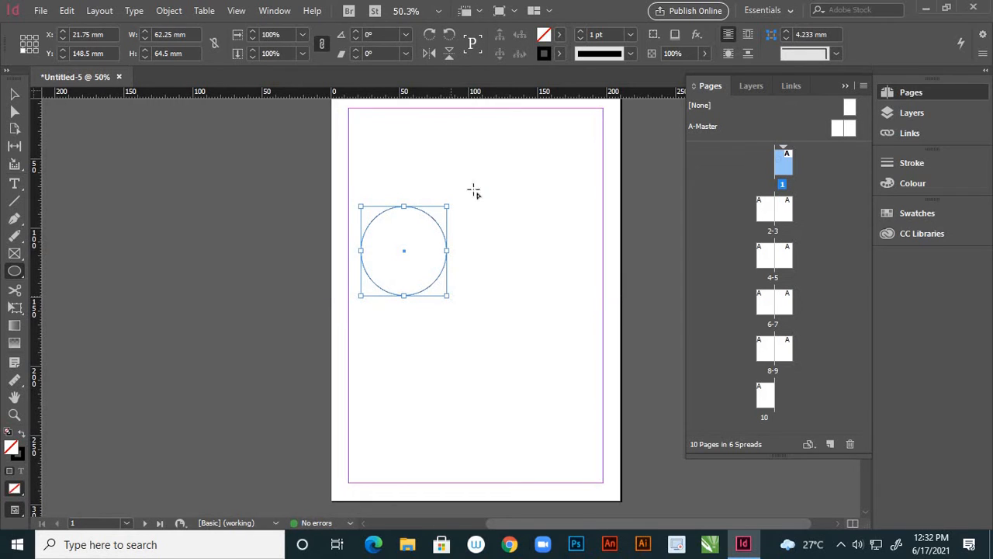
- Fill the circle on page 1 with cyan (hex 1cf4f0) and deselect it
click(560, 36)
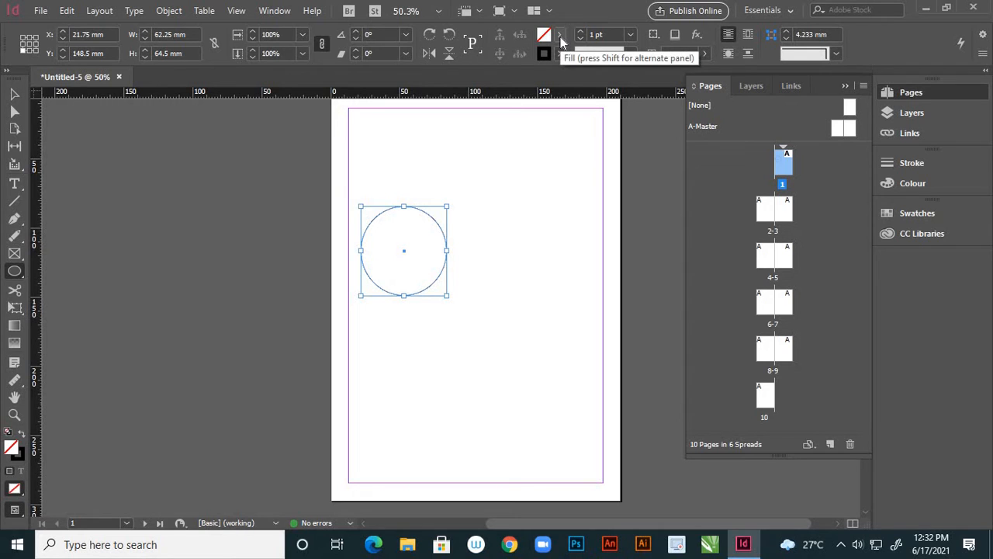
click(560, 36)
click(560, 36)
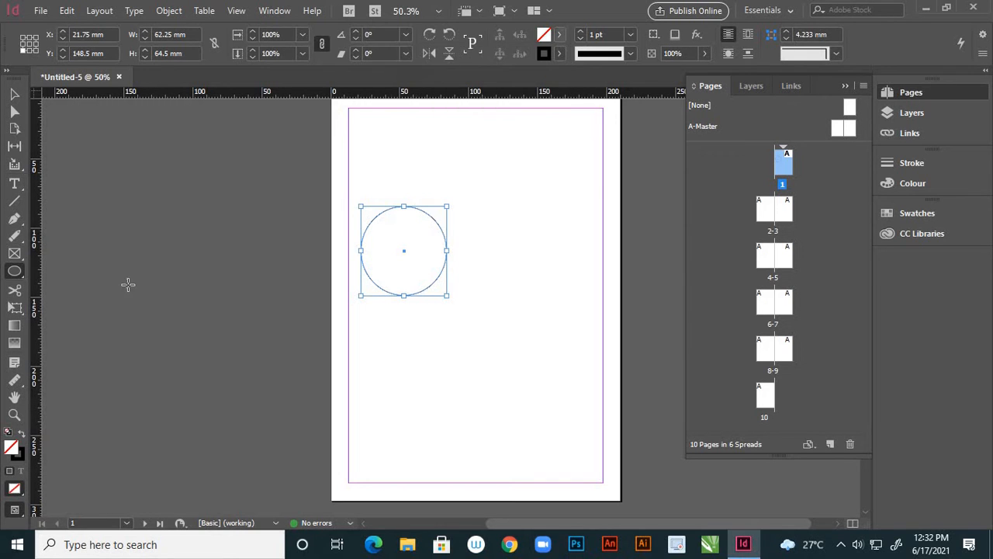
double_click(14, 451)
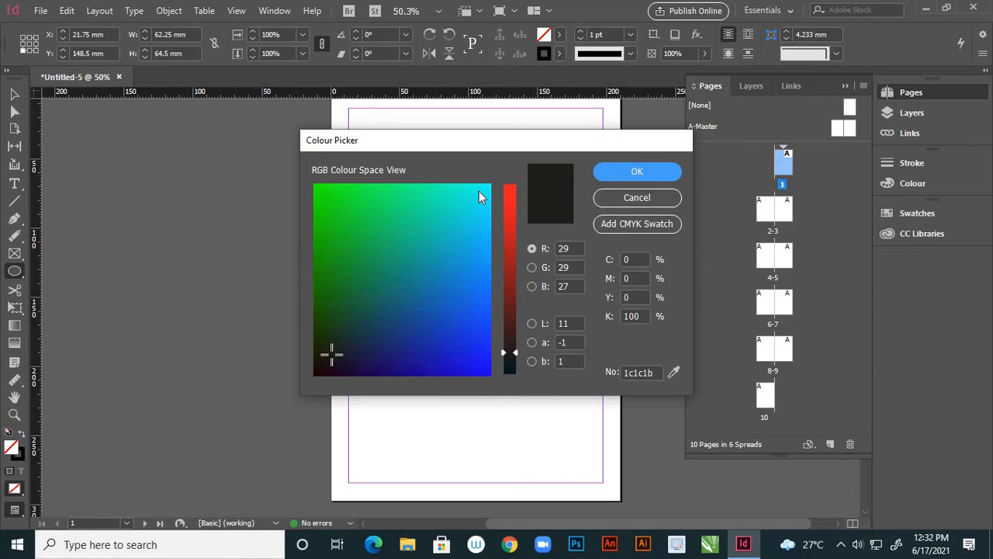
click(479, 191)
click(621, 172)
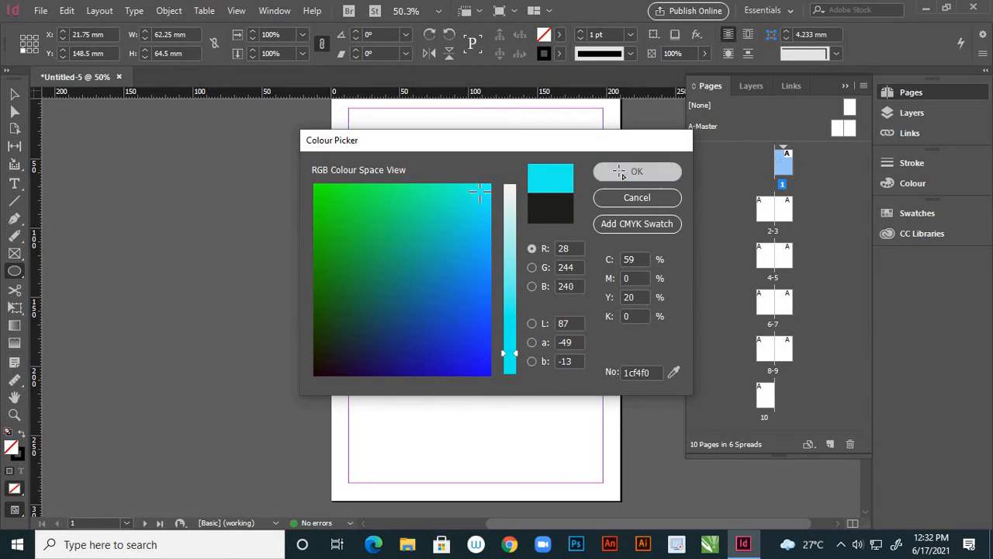
click(14, 95)
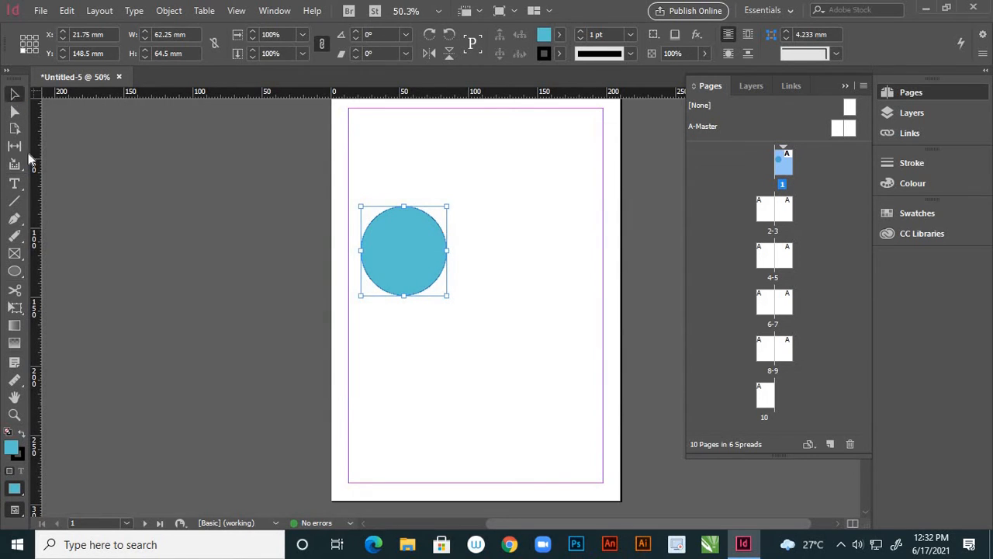
click(430, 390)
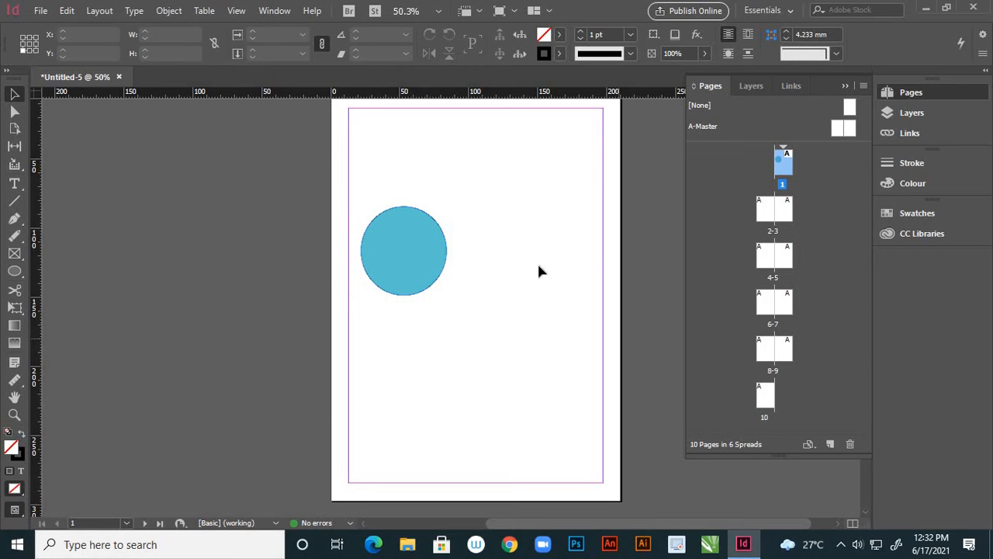
- Select the cyan circle and compare page 1 with the following spreads on the canvas and in the page thumbnails
click(428, 252)
scroll(509, 281, down, 3)
scroll(509, 281, down, 5)
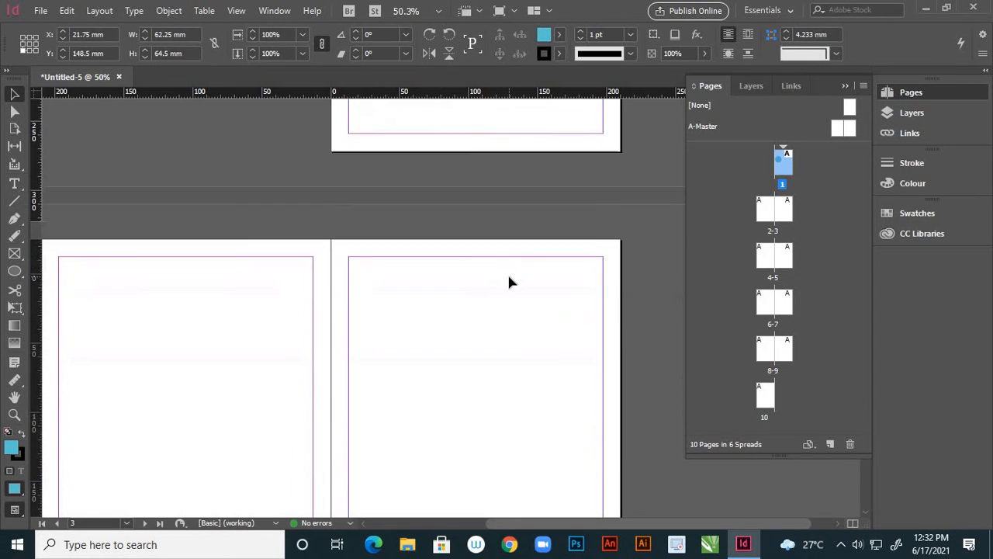
scroll(509, 282, down, 3)
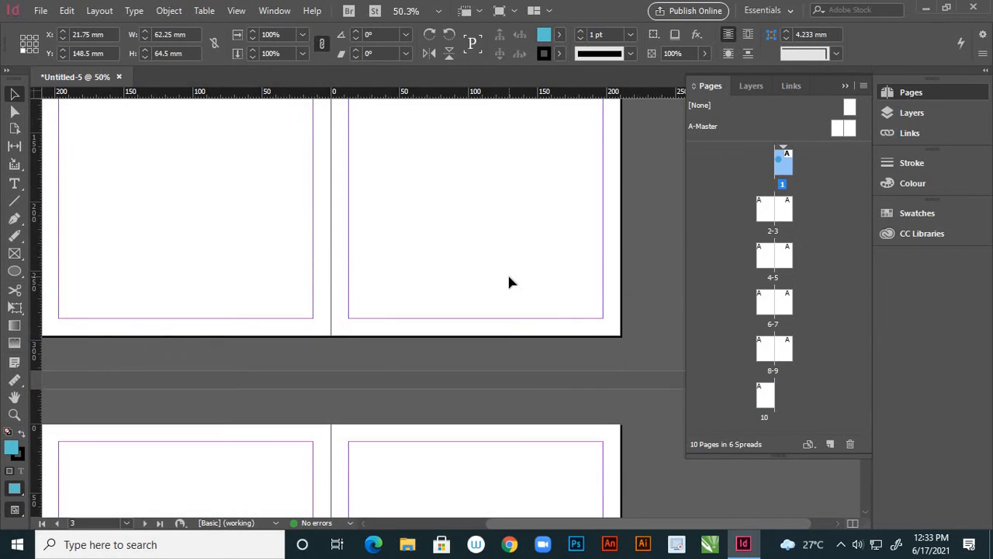
scroll(509, 283, down, 3)
scroll(509, 283, up, 7)
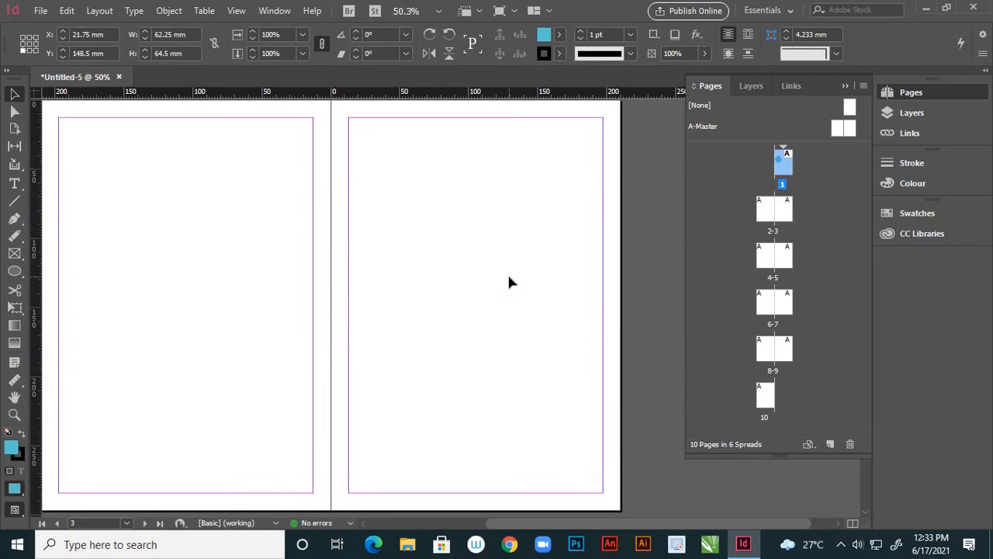
scroll(509, 282, up, 8)
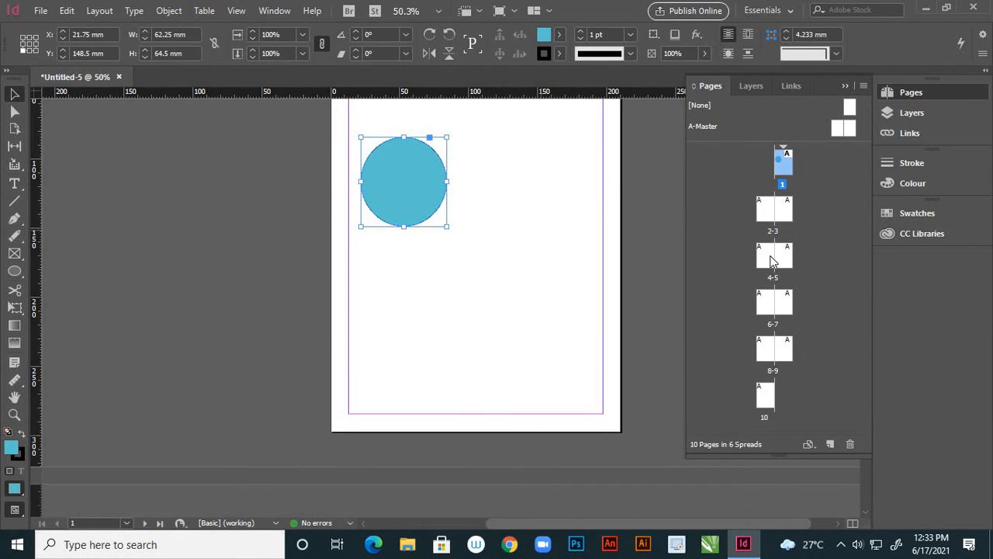
- Jump to page 7 and to page 5, and fit the entire pasteboard in view to see all spreads
double_click(787, 302)
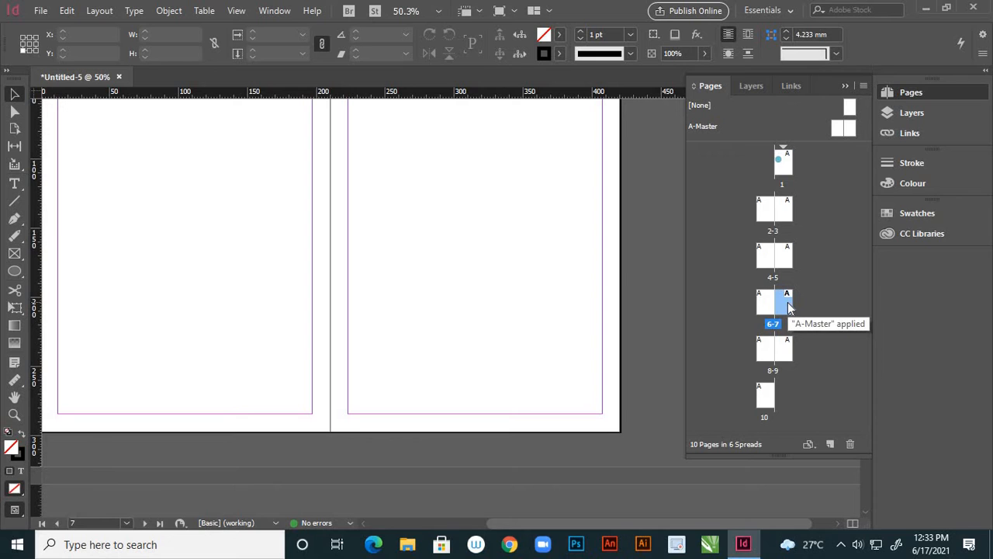
scroll(613, 264, down, 5)
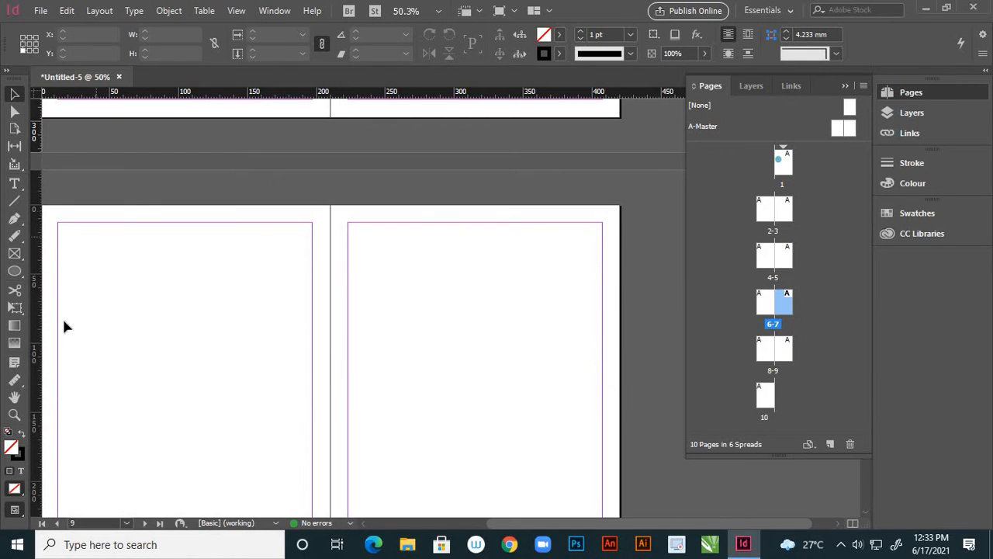
click(126, 523)
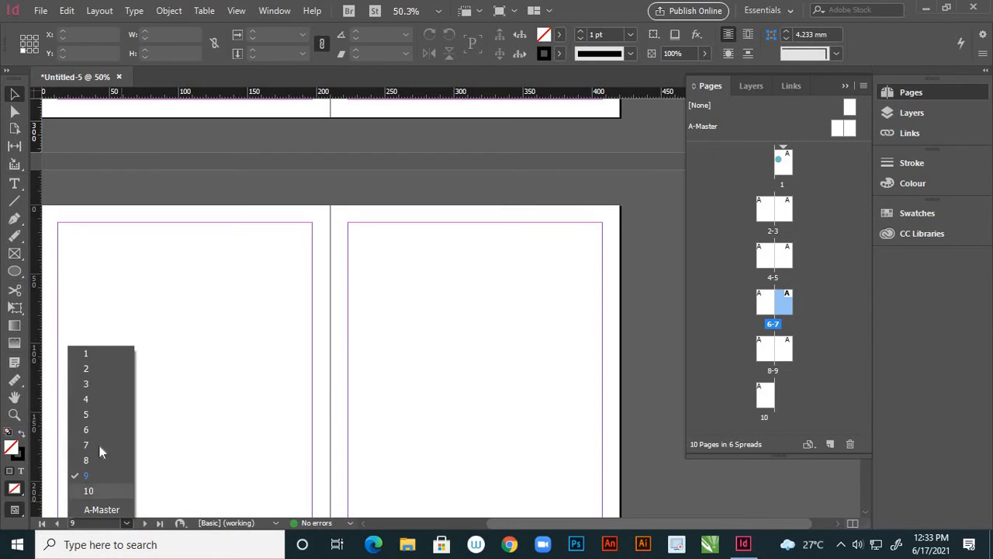
click(86, 414)
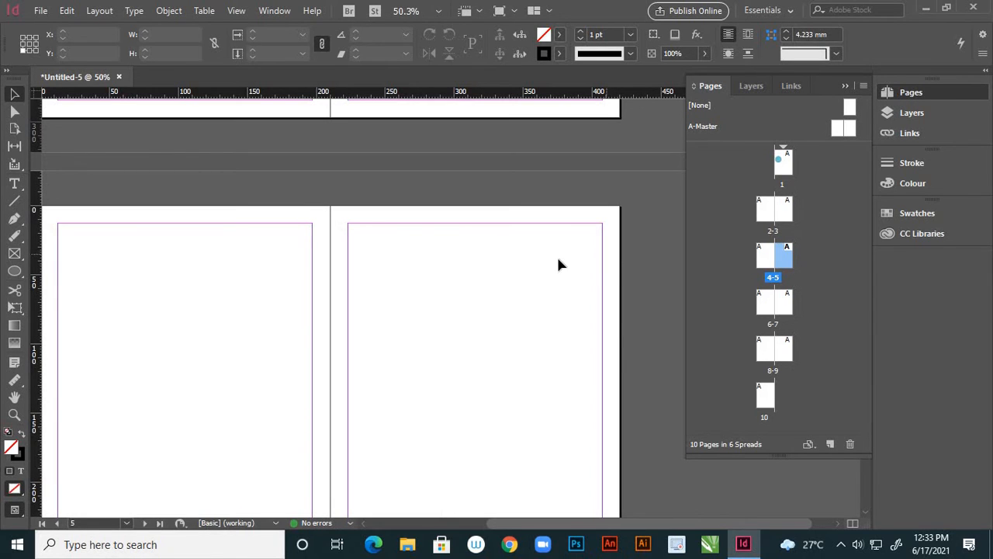
key(ctrl+alt+shift+0)
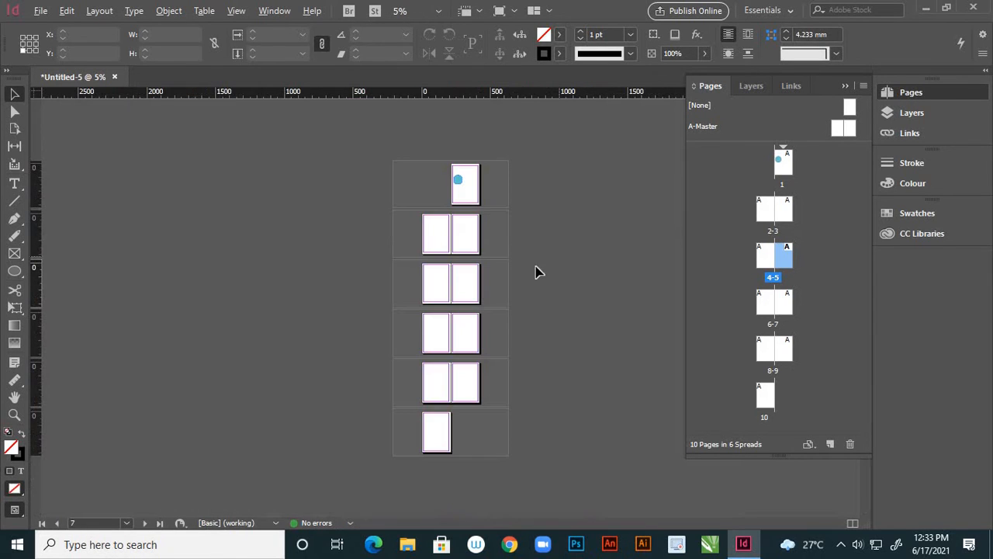
- Draw a flat ellipse about 127 x 29 mm in the lower part of page 5
double_click(784, 262)
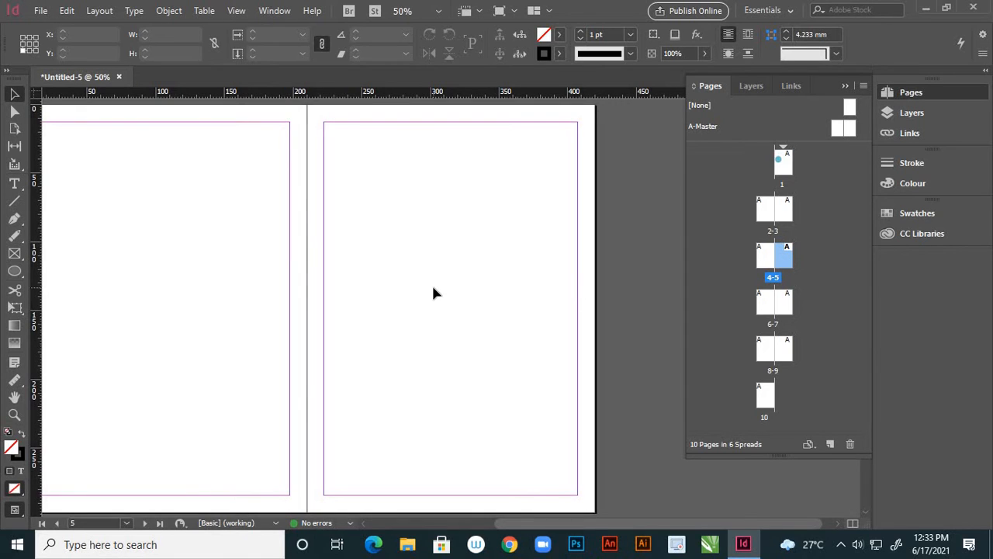
click(14, 271)
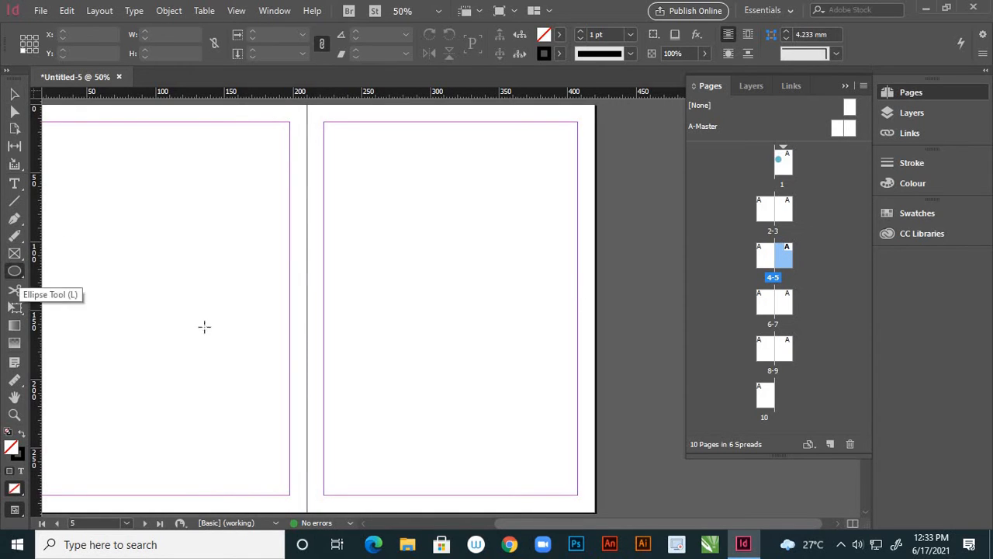
drag(336, 372, 512, 411)
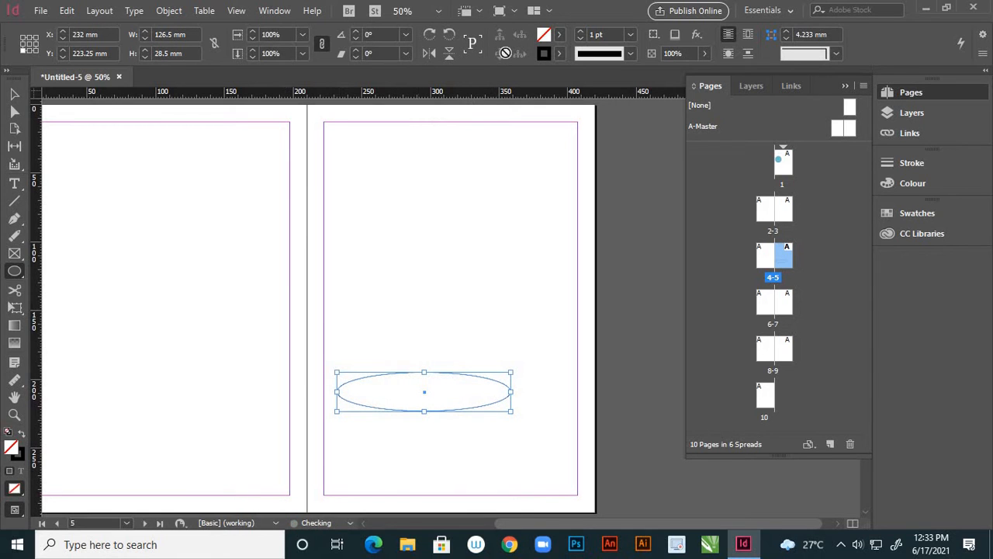
- Fill the ellipse on page 5 with the yellow swatch C=0 M=0 Y=100 K=0 and deselect it
click(557, 36)
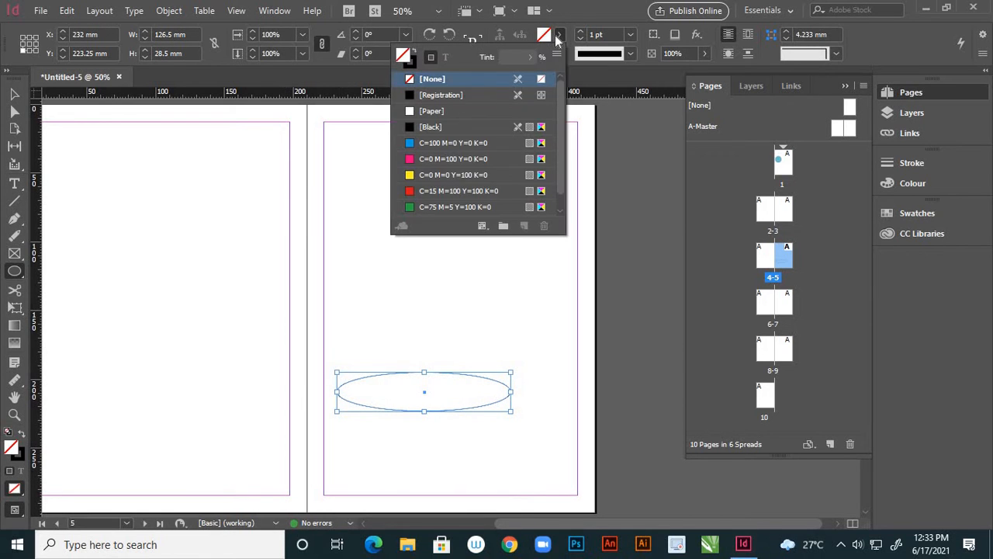
click(422, 177)
click(14, 94)
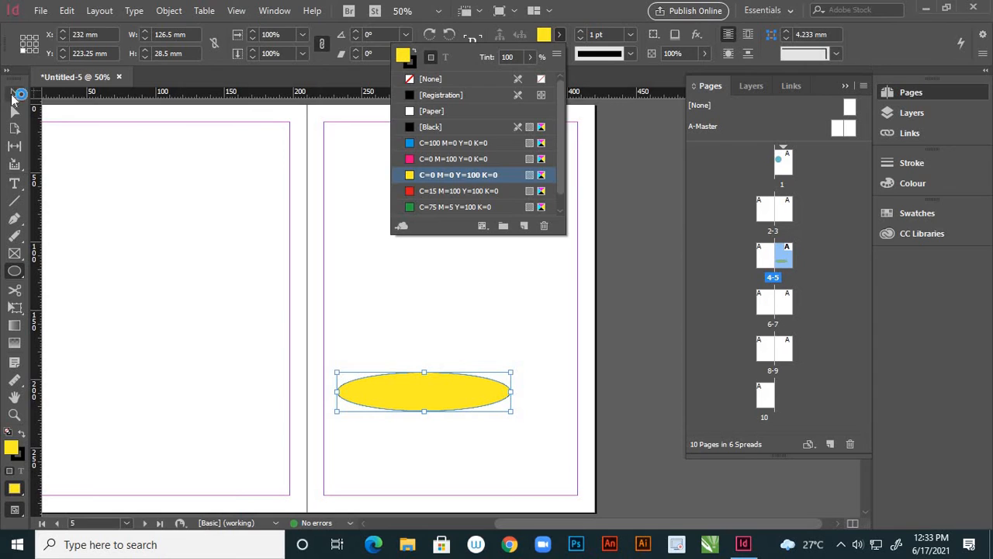
click(423, 258)
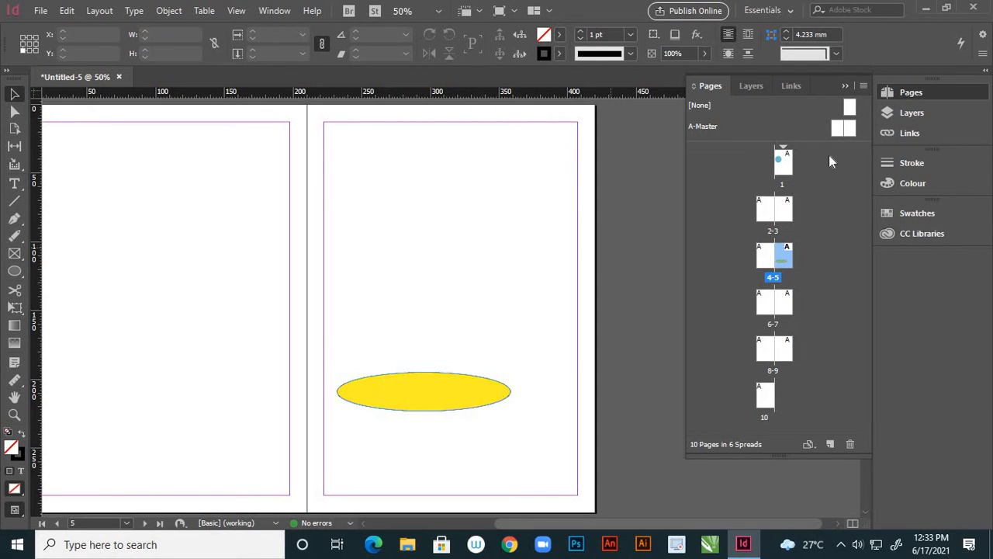
- Select the page 1 and page 5 thumbnails in turn, and the [None] master
click(785, 165)
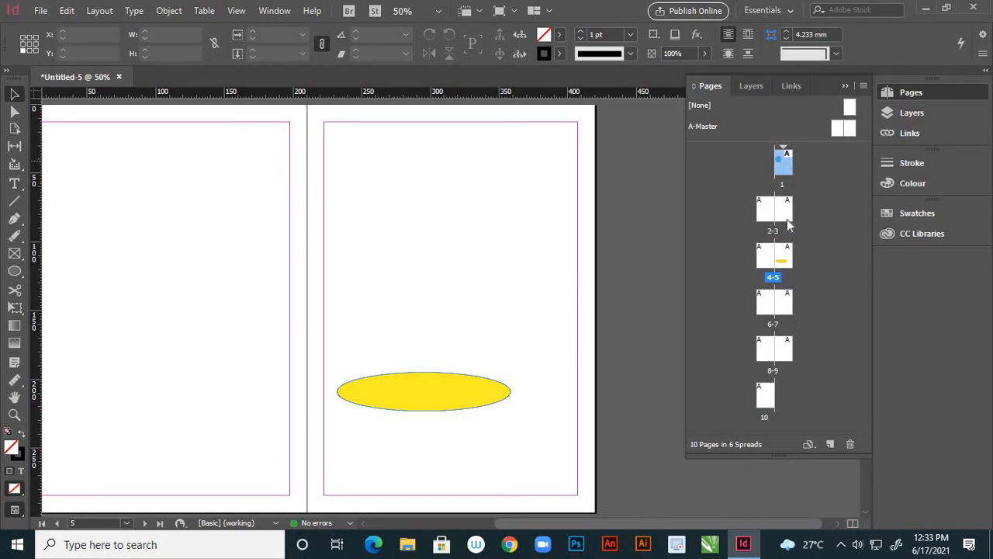
click(787, 259)
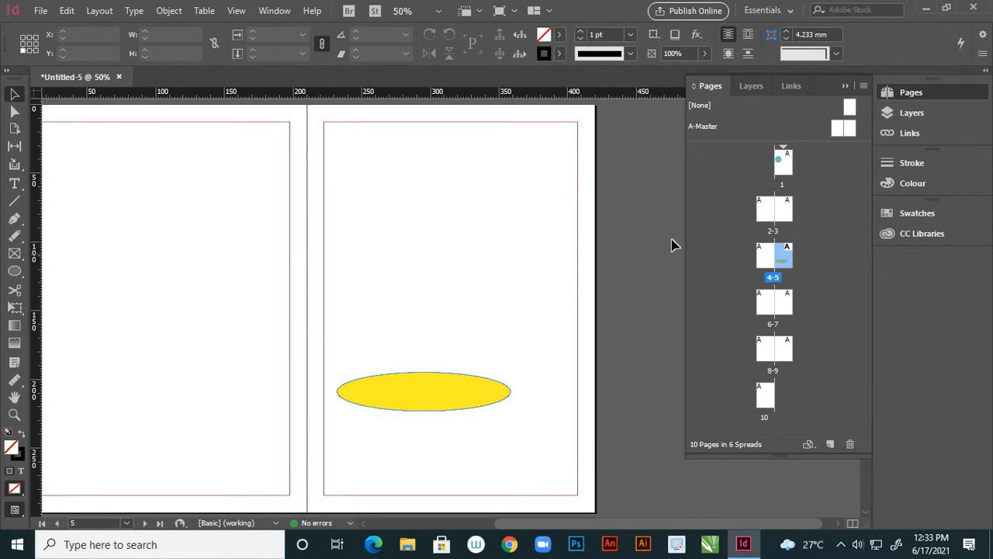
alt+click(851, 107)
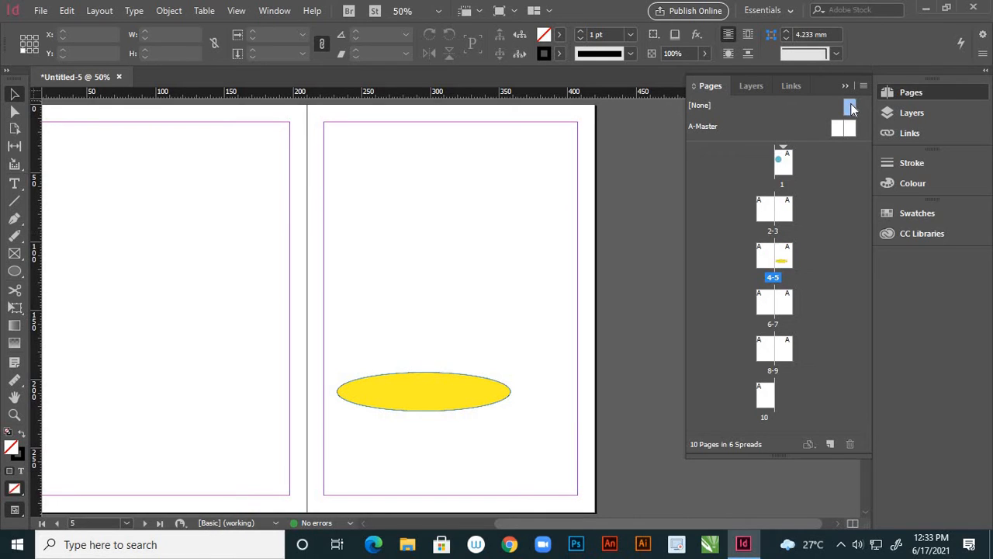
- Apply the [None] master to page 5 and delete the yellow ellipse from that page
drag(852, 107, 783, 256)
click(783, 265)
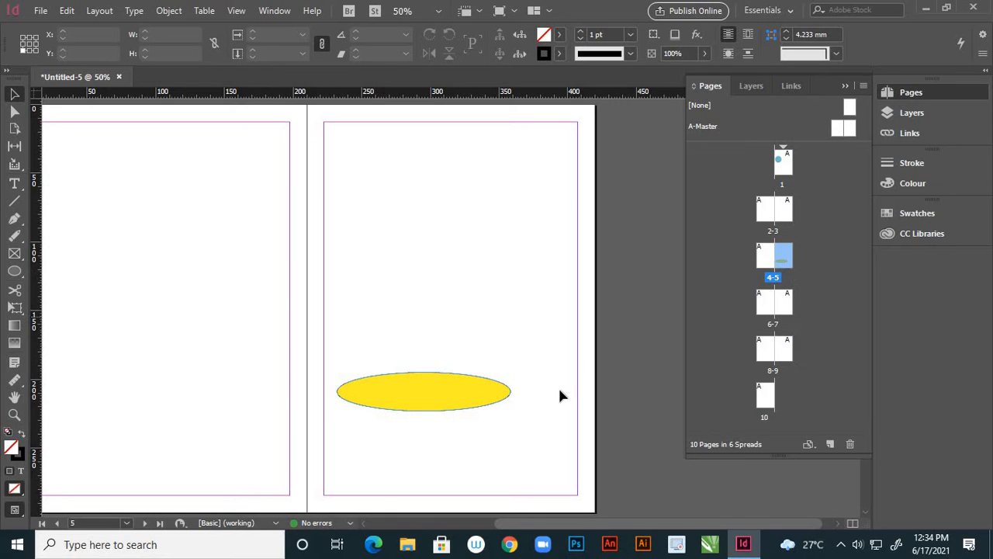
click(496, 389)
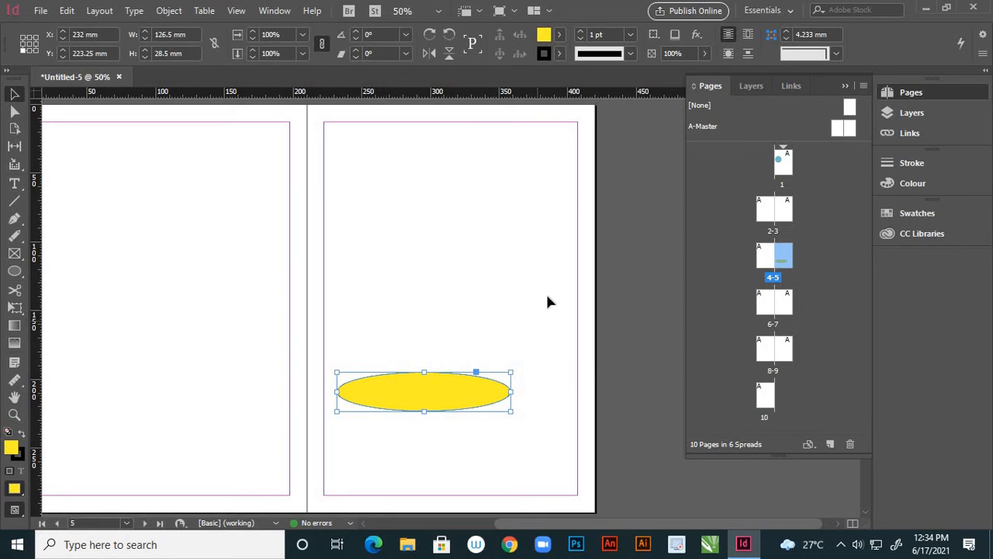
key(Delete)
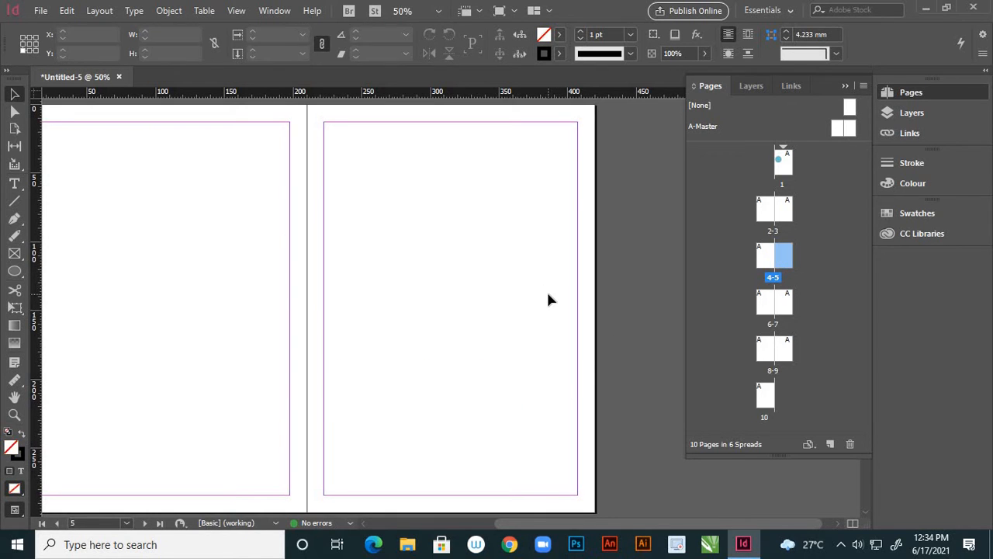
- Delete the blue circle from page 1
scroll(523, 295, down, 10)
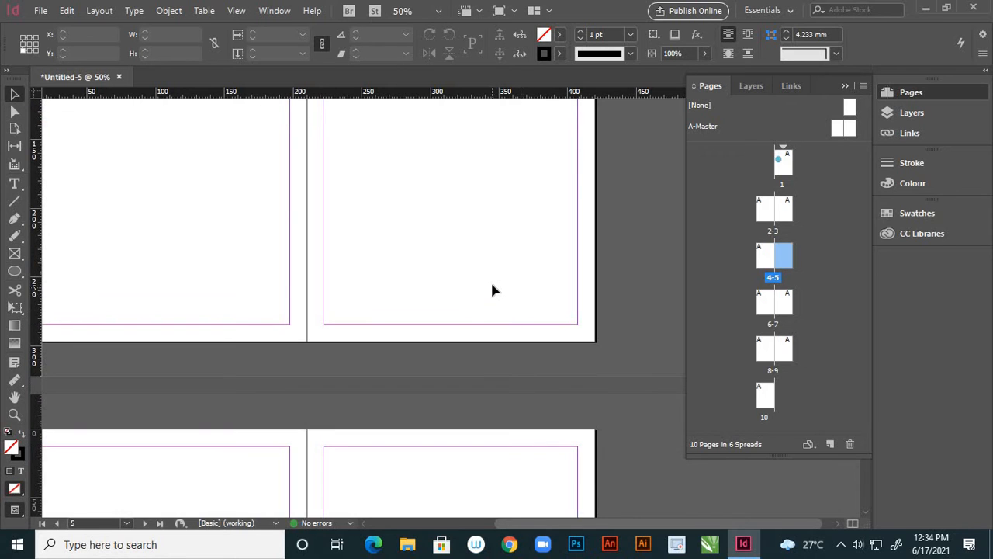
scroll(542, 298, up, 12)
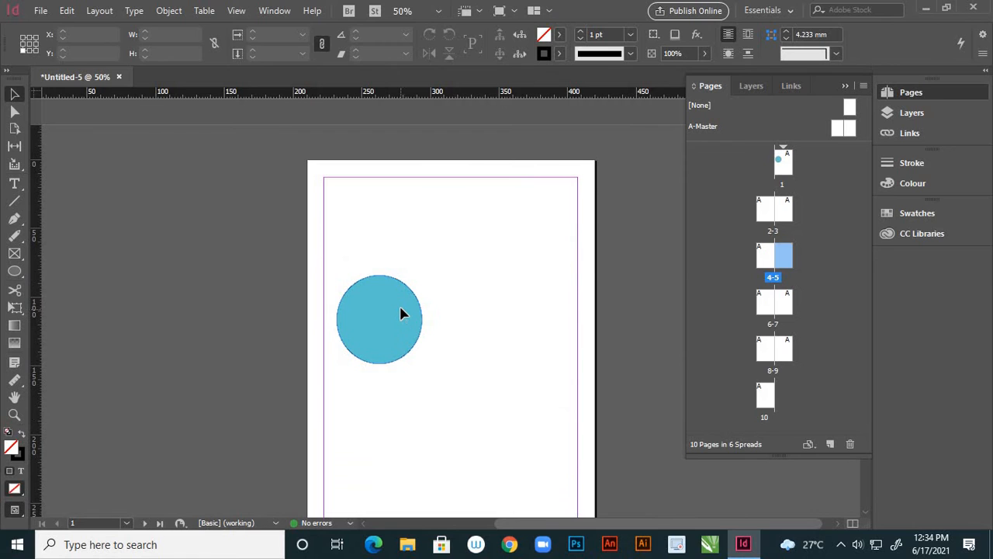
click(402, 315)
key(Delete)
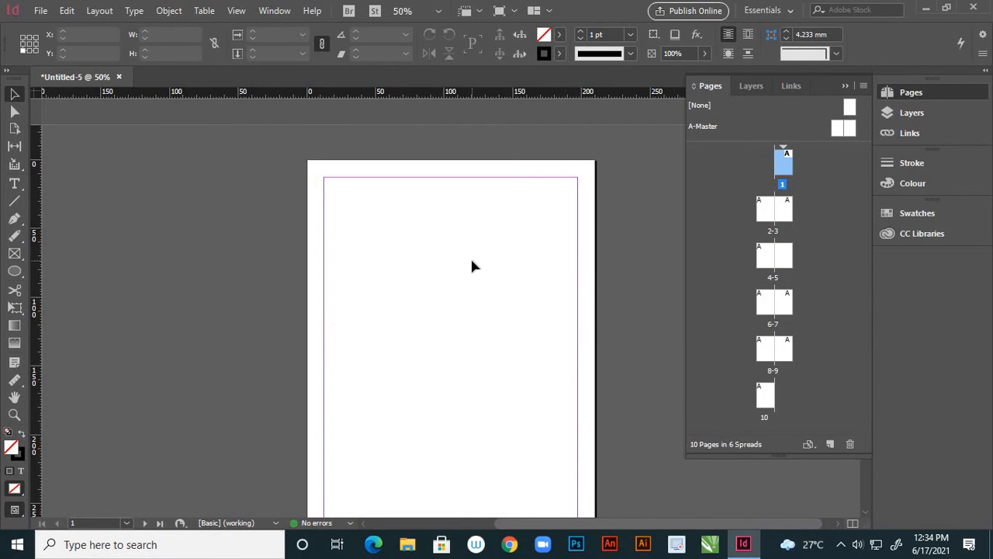
- Open the A-Master spread for editing on its right-hand page
scroll(472, 262, down, 1)
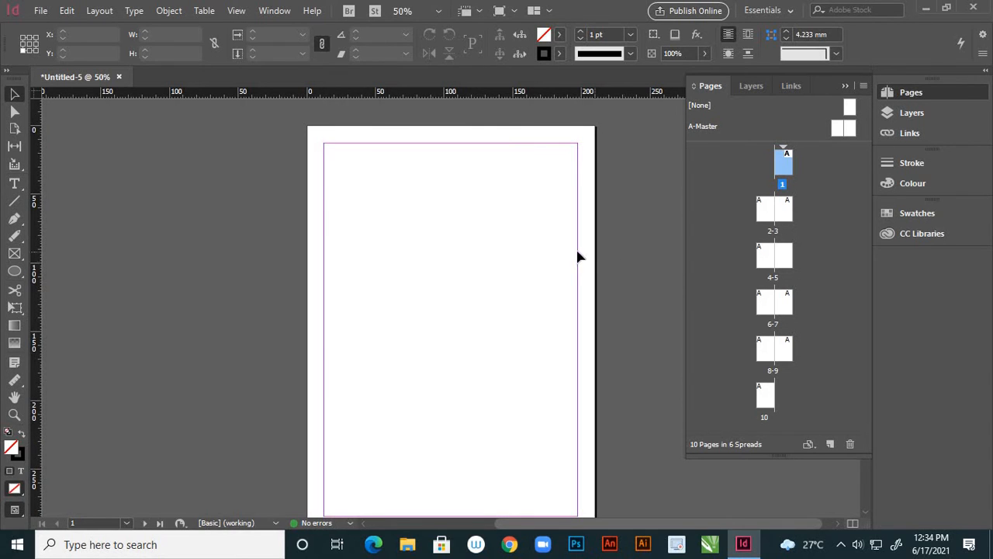
key(ctrl+minus)
key(ctrl+minus)
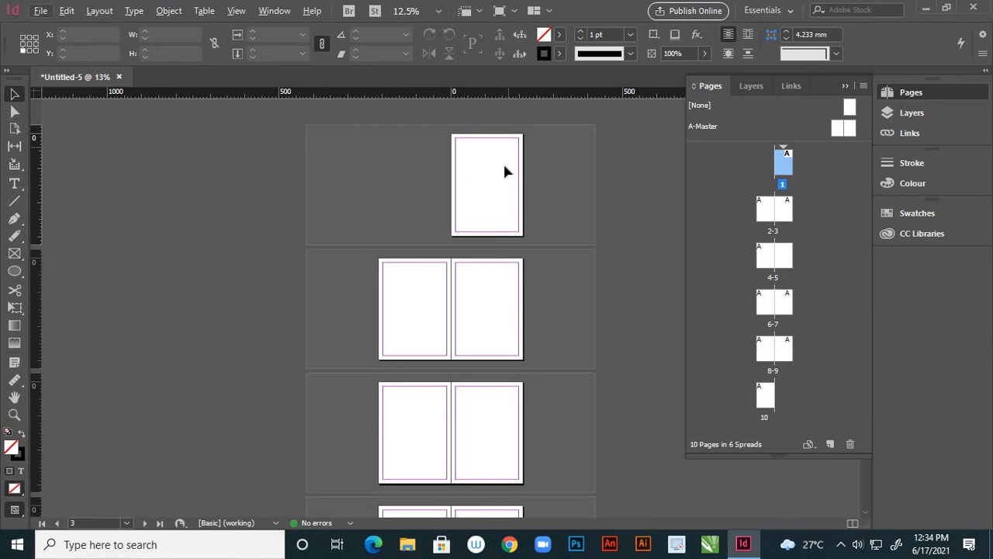
scroll(508, 281, down, 8)
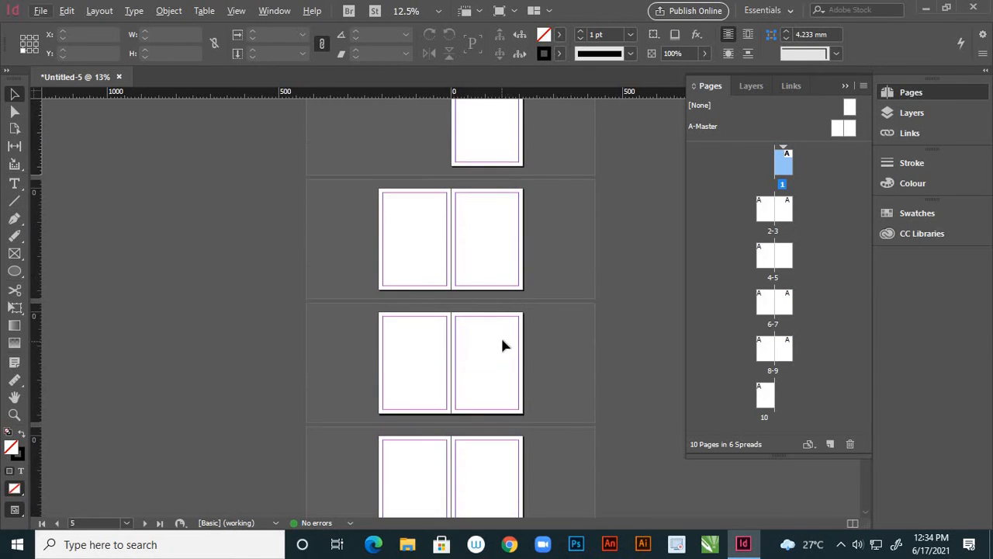
scroll(503, 332, up, 8)
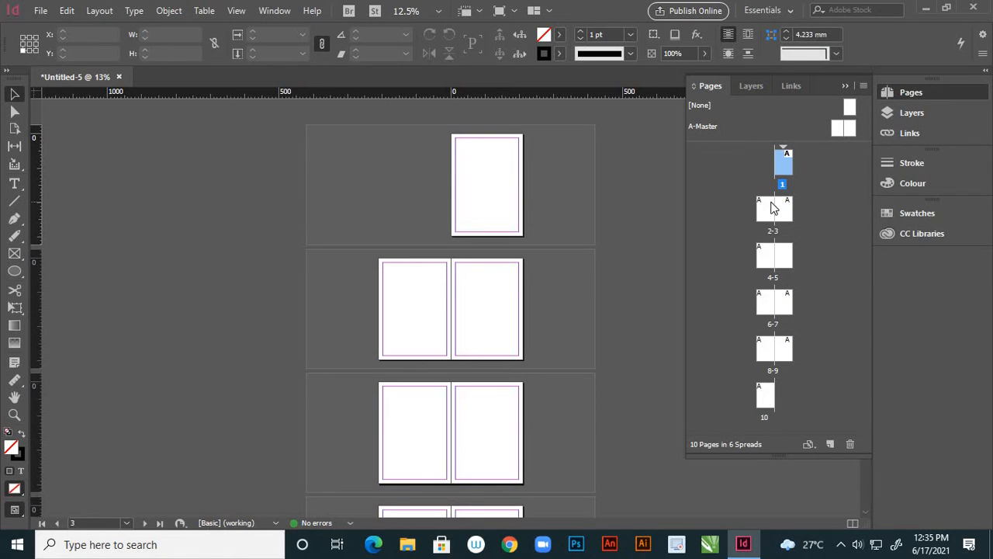
click(764, 125)
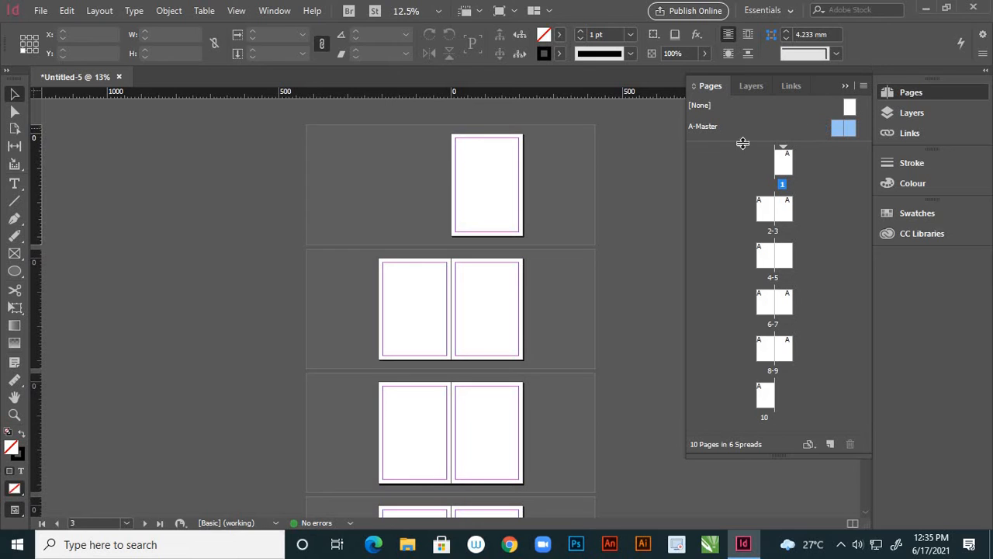
double_click(851, 132)
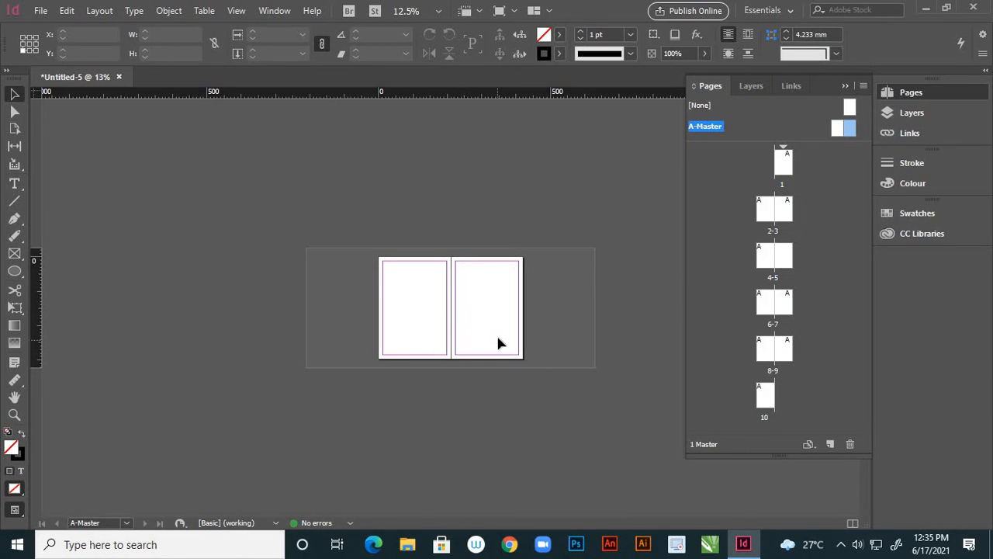
- Draw a circle about 35 x 36 mm near the upper outer corner of A-Master's right-hand page
scroll(499, 307, up, 2)
scroll(544, 298, down, 2)
scroll(625, 307, up, 1)
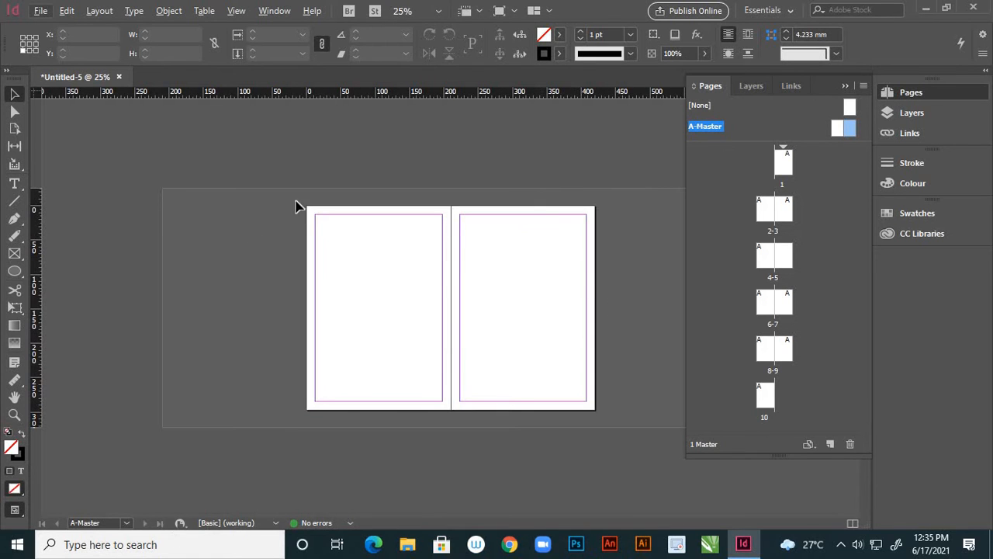
click(17, 275)
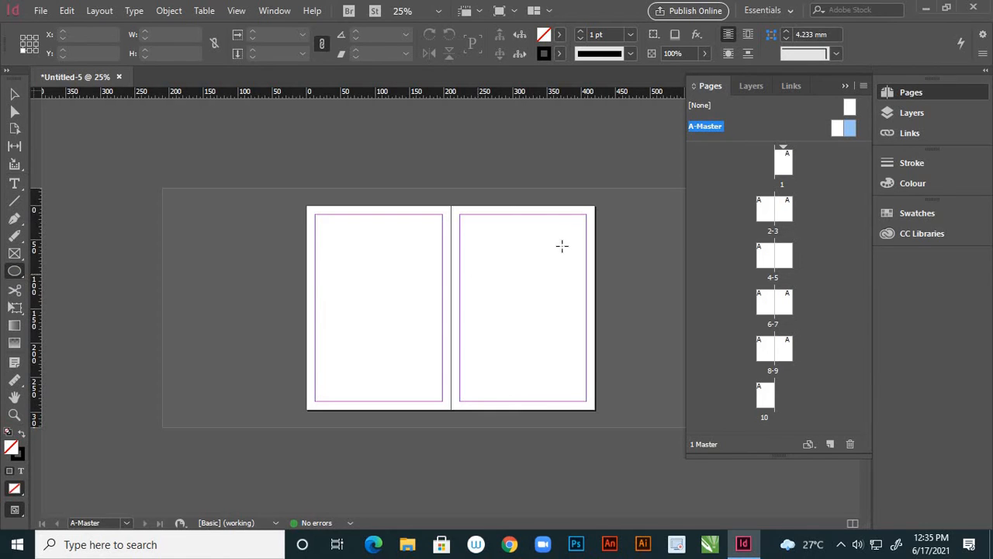
drag(556, 220, 583, 250)
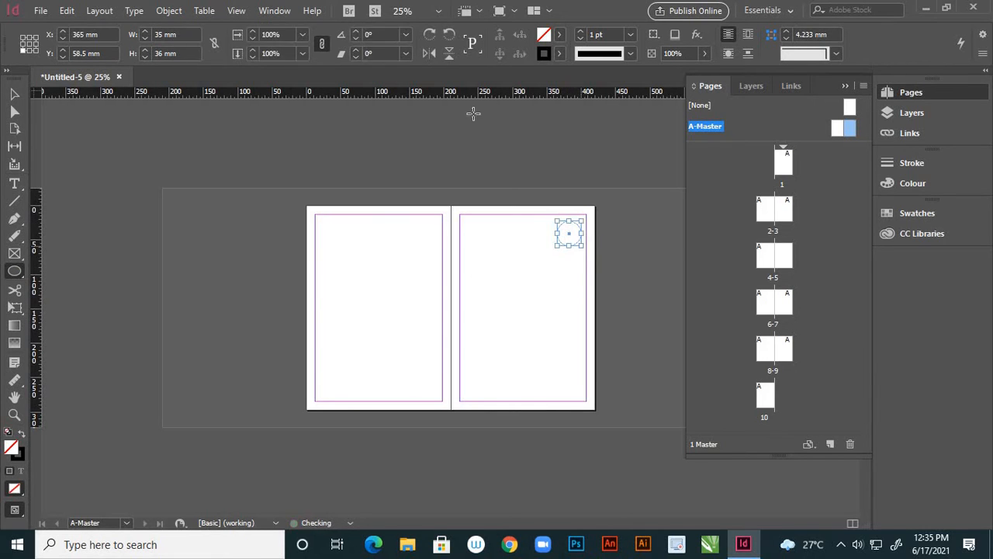
- Fill the circle on A-Master with the magenta swatch C=0 M=100 Y=0 K=0, leaving its stroke as it is
click(559, 35)
click(413, 161)
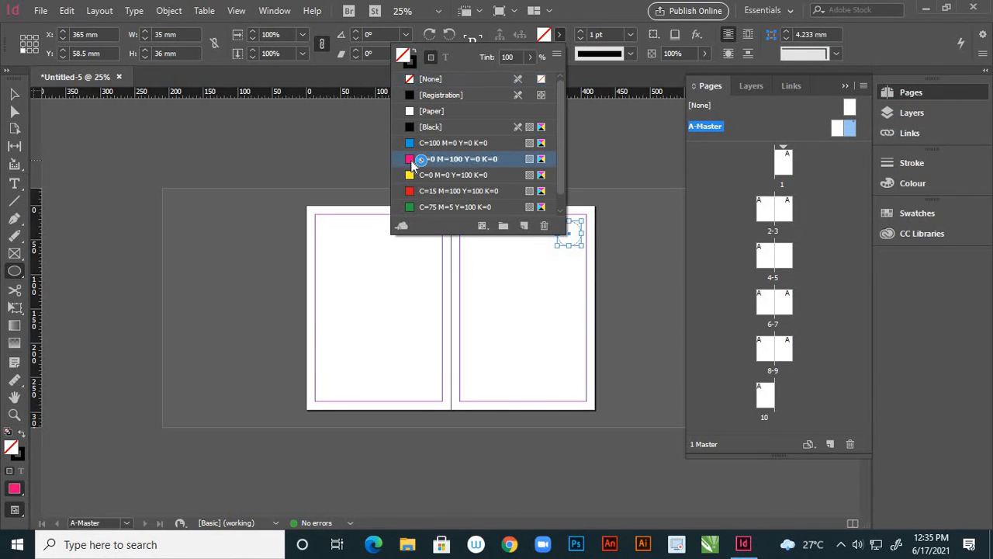
click(14, 94)
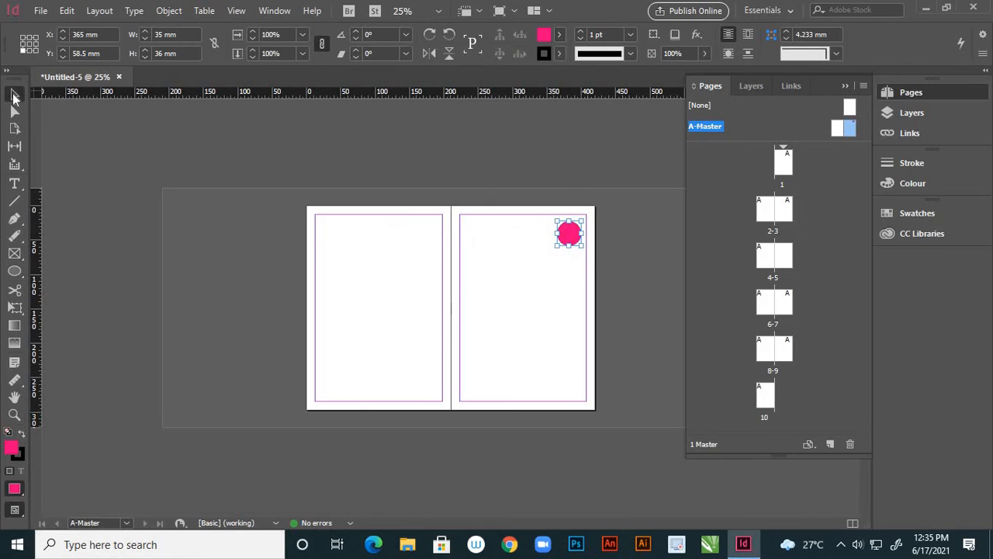
click(633, 247)
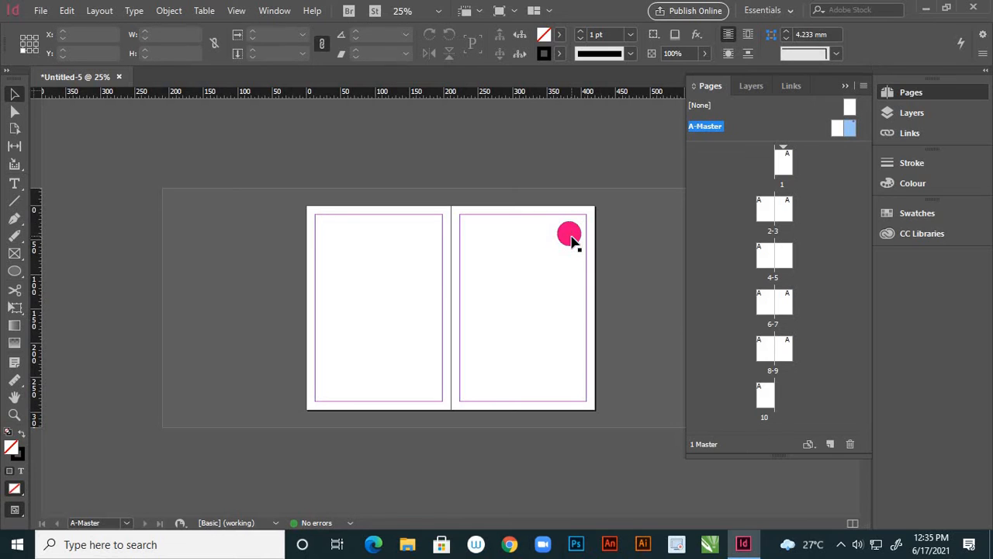
click(571, 241)
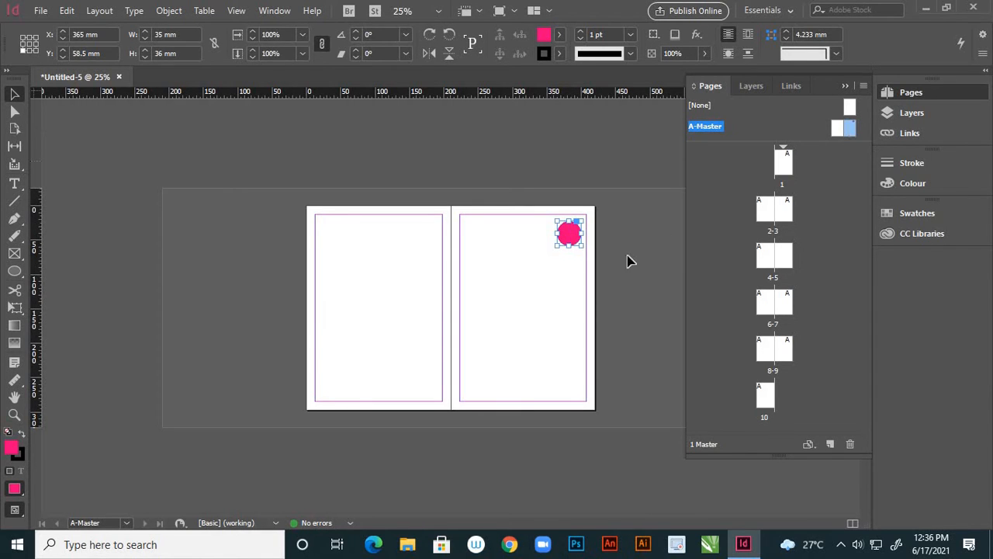
- Jump to page 3 and examine the document's spreads to see which pages carry the A-Master circle
click(788, 212)
double_click(787, 212)
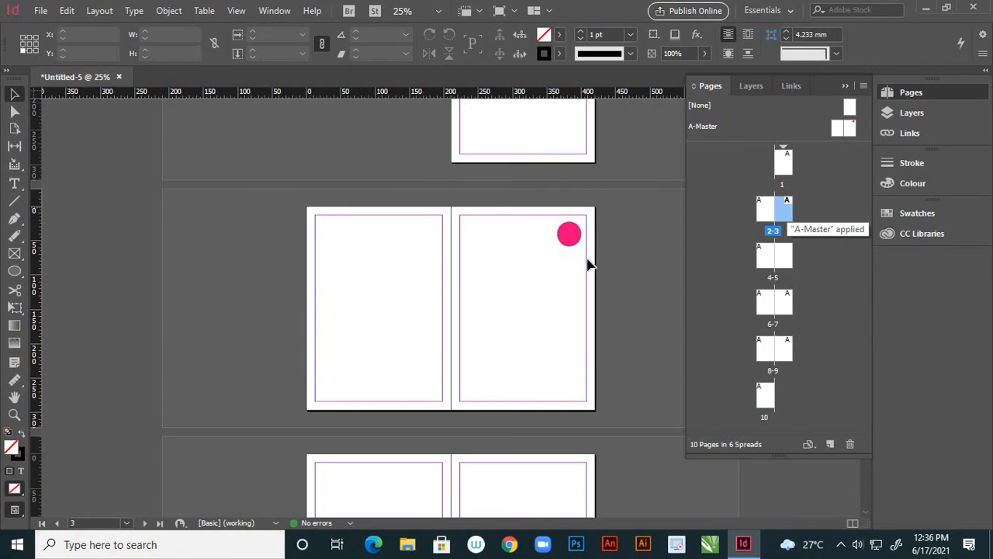
scroll(592, 262, down, 1)
scroll(595, 261, up, 6)
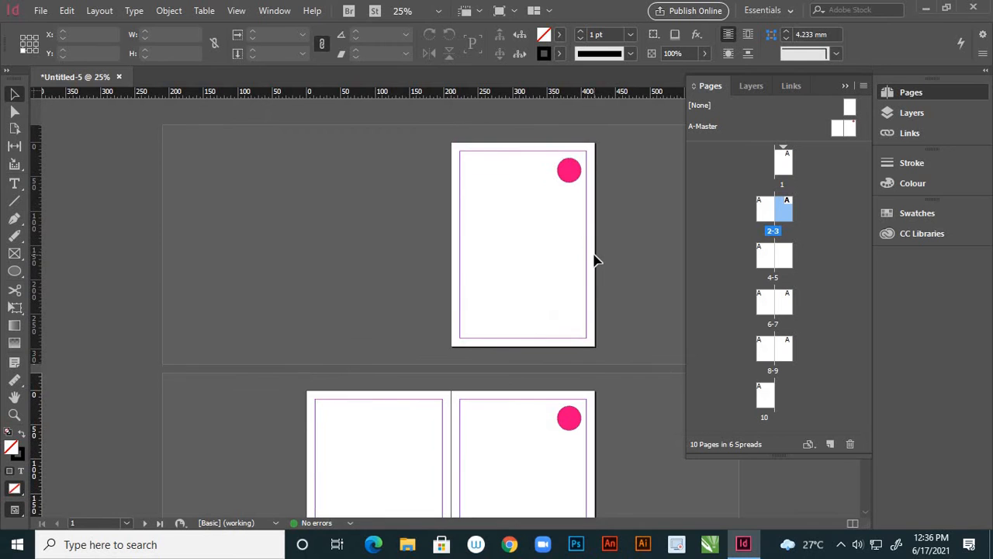
scroll(595, 261, down, 2)
scroll(595, 260, down, 3)
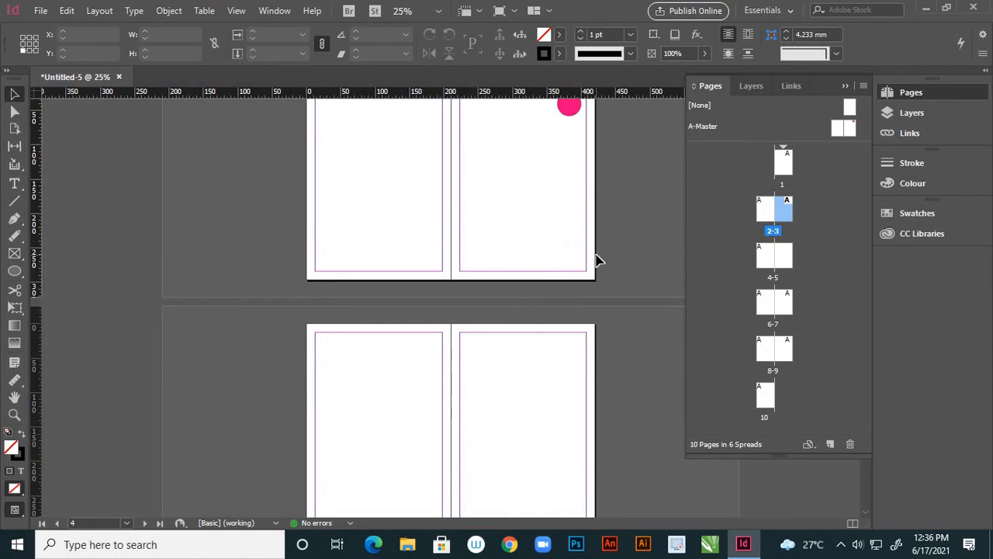
scroll(596, 261, down, 9)
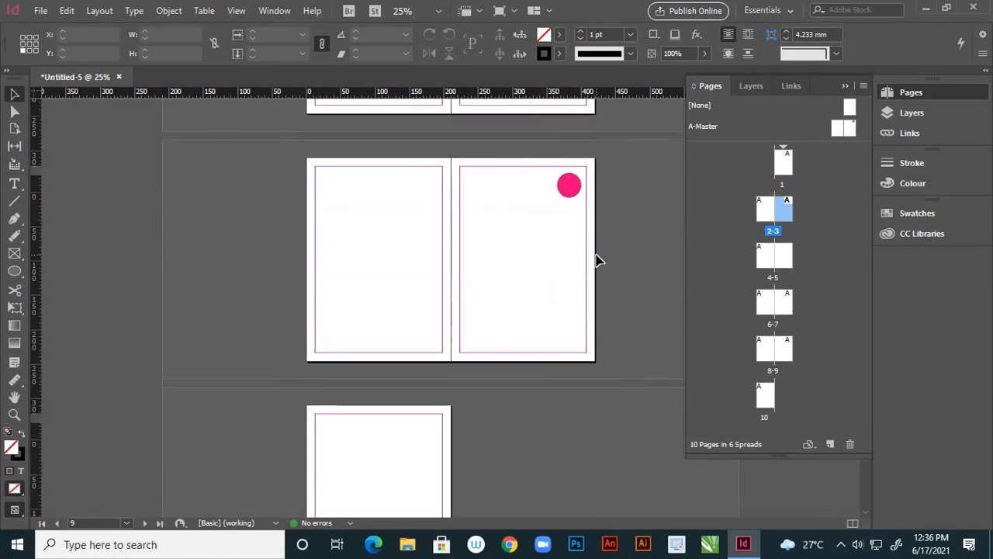
scroll(596, 259, down, 1)
scroll(596, 260, up, 12)
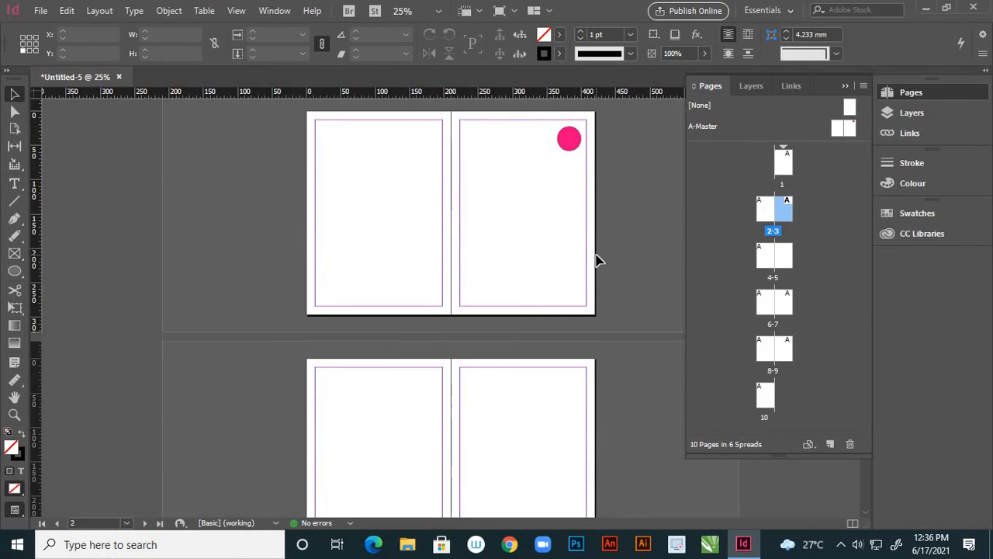
scroll(610, 259, up, 2)
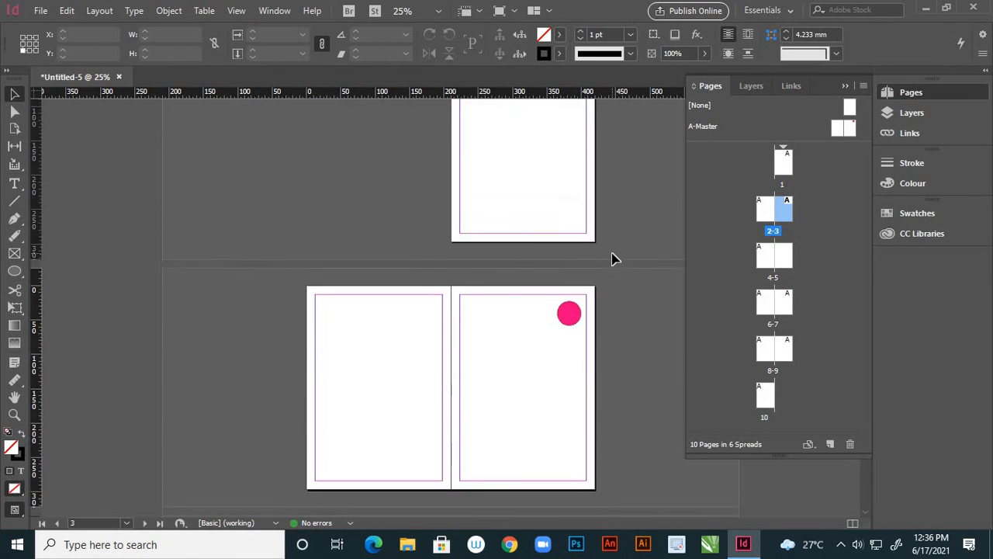
- Go to page 1 and compare the right-hand and left-hand pages through page 10 for the master's circle
click(801, 159)
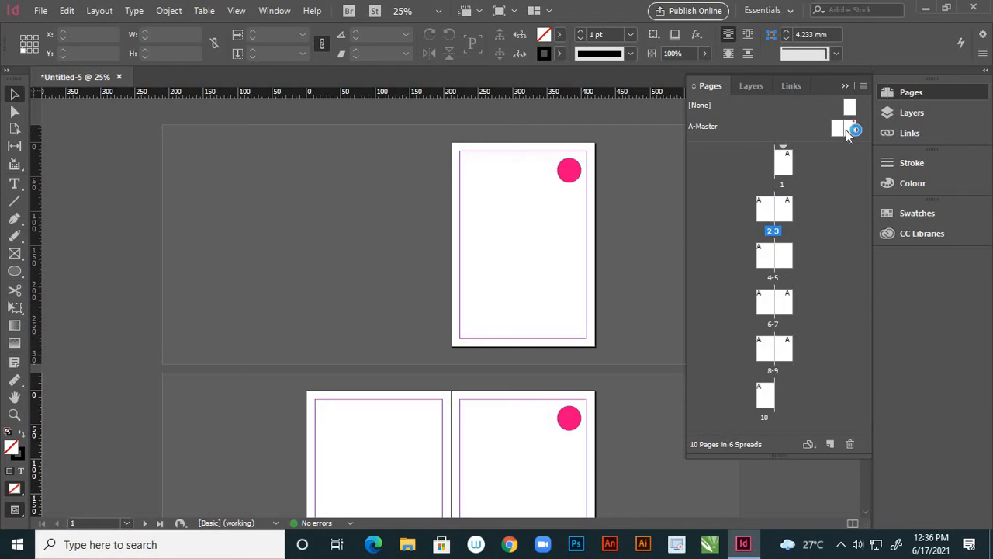
click(846, 128)
alt+click(783, 163)
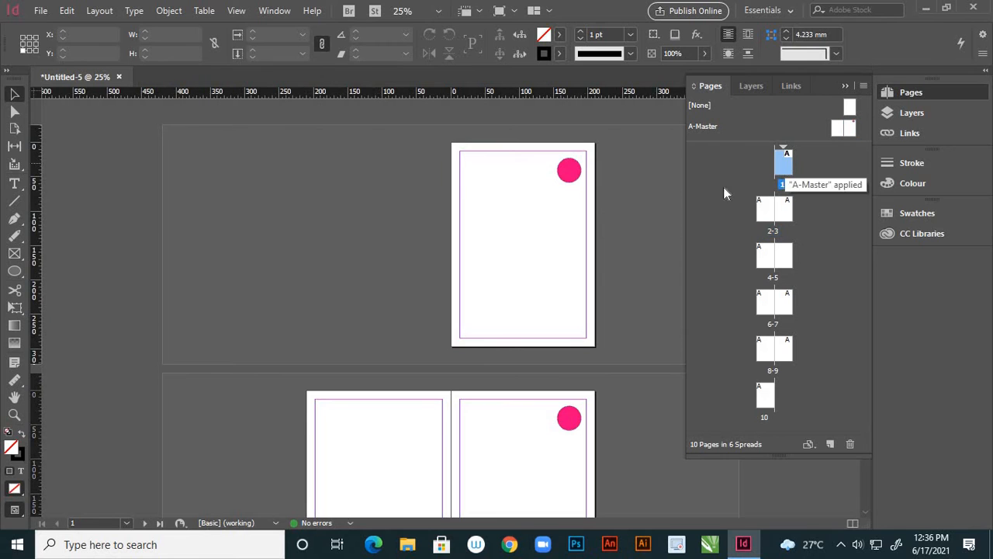
scroll(582, 268, down, 10)
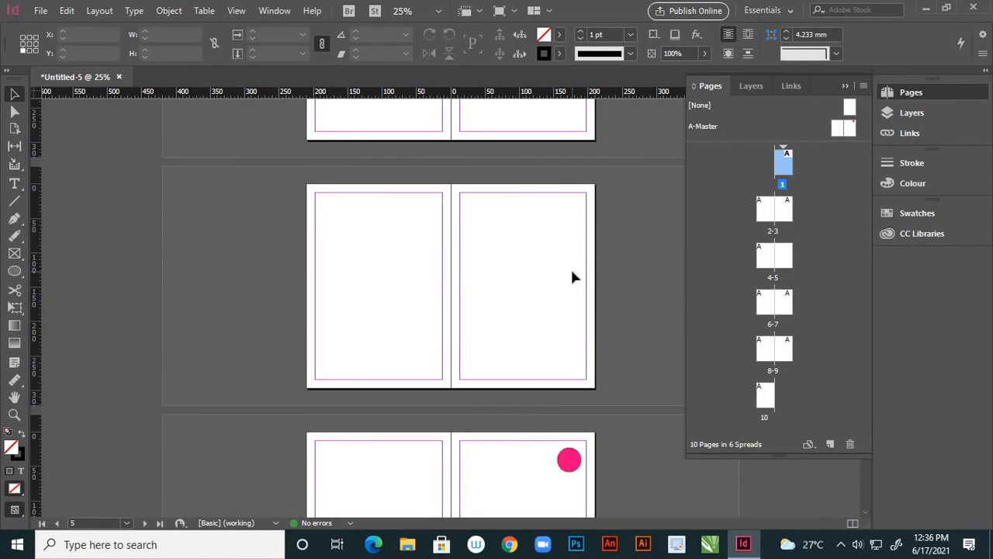
scroll(573, 277, down, 3)
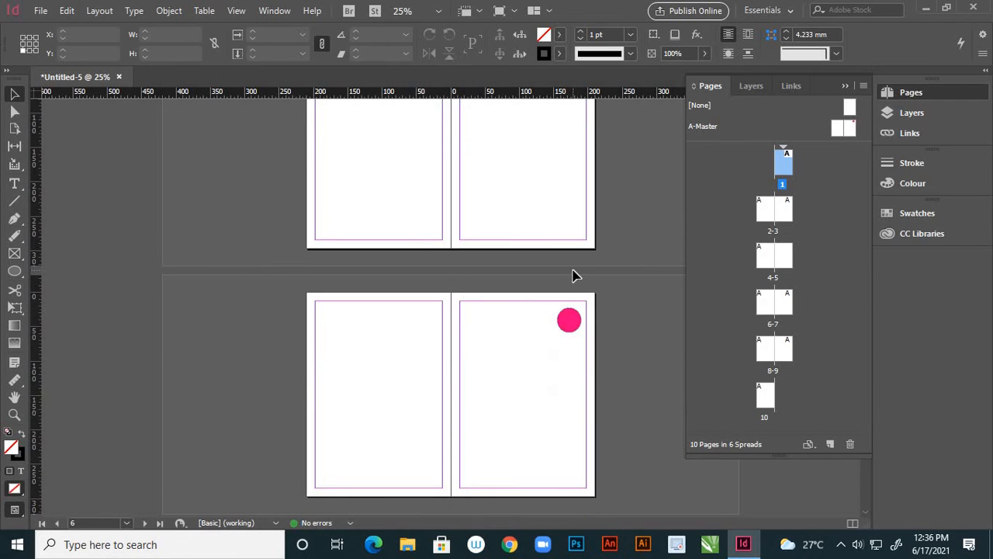
scroll(571, 267, down, 4)
scroll(568, 287, down, 7)
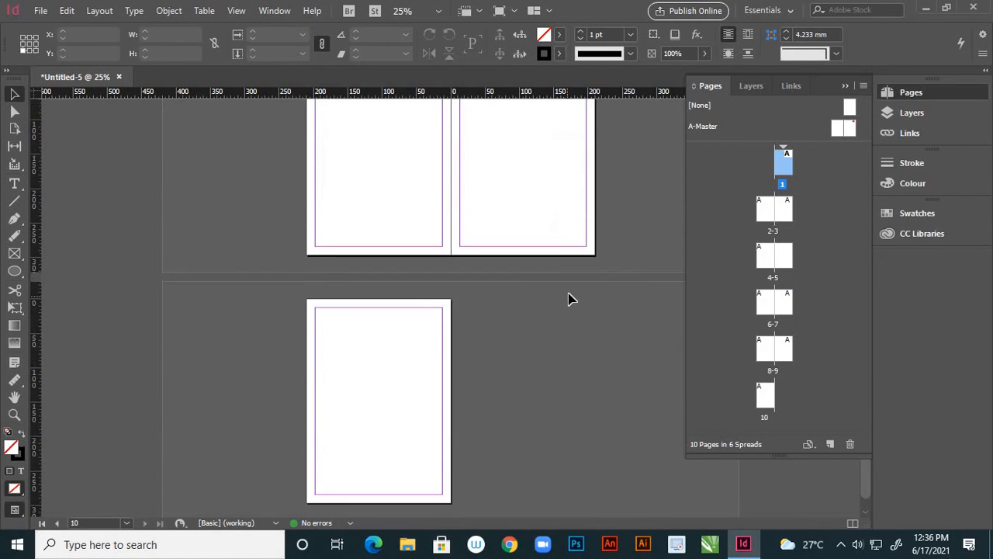
scroll(512, 357, down, 1)
scroll(525, 348, up, 5)
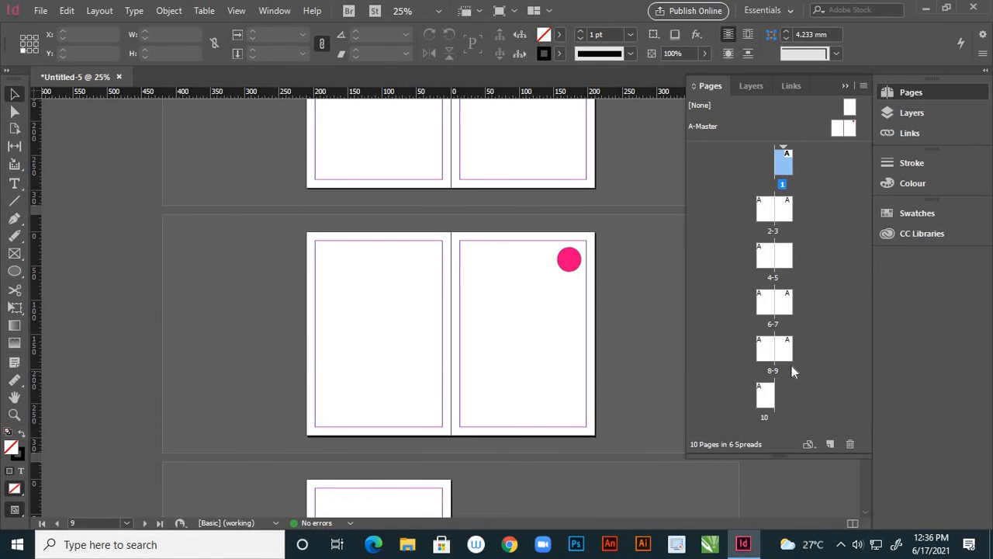
- Apply A-Master to All Pages of the document
click(755, 126)
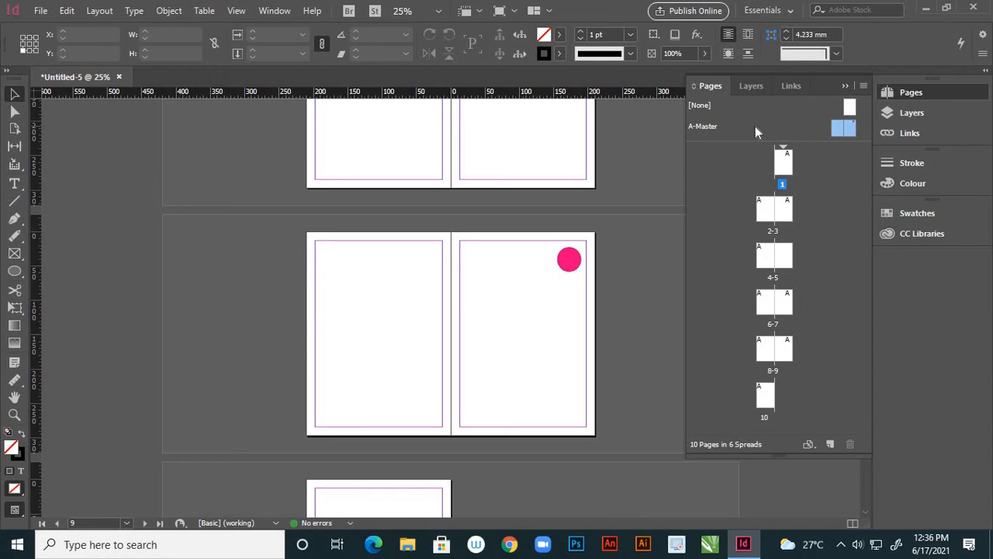
right_click(755, 126)
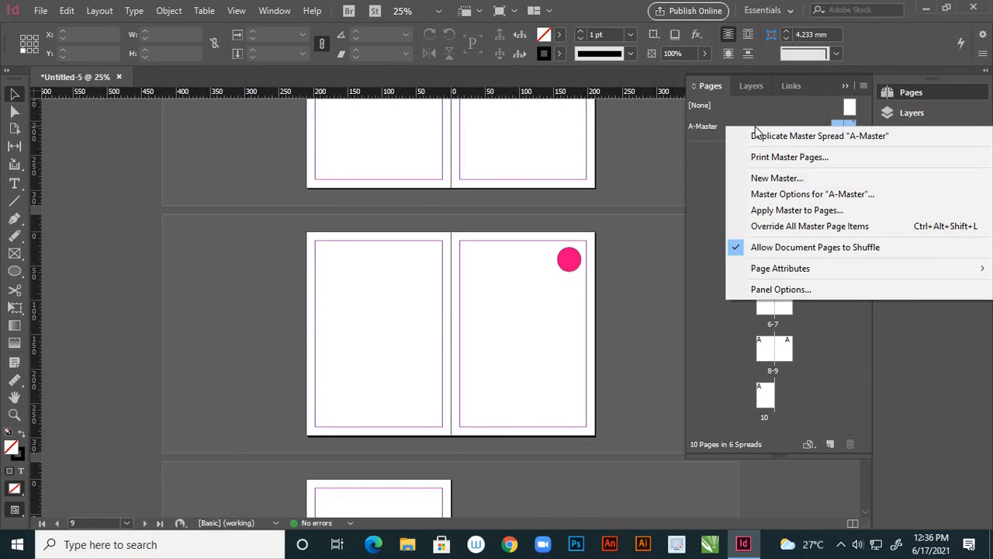
click(772, 211)
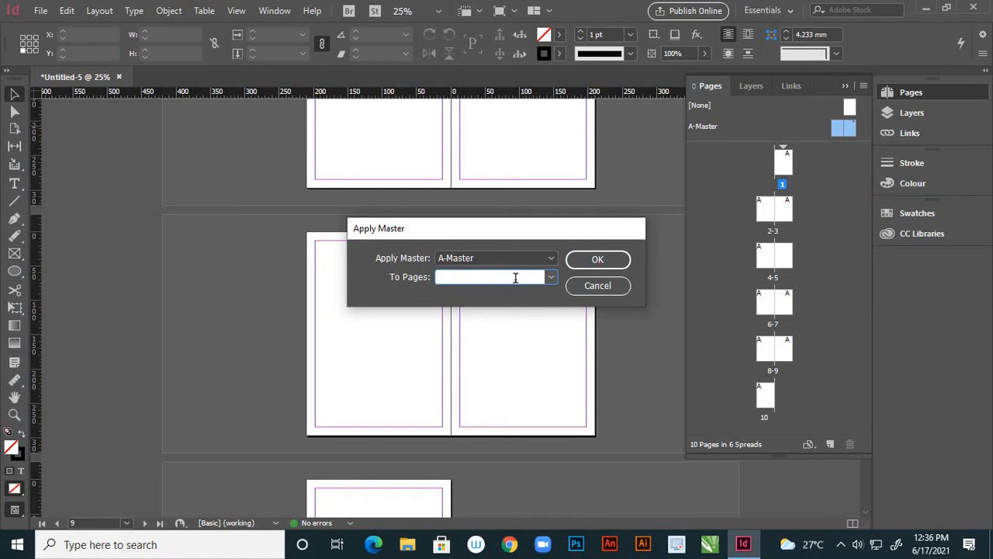
click(550, 278)
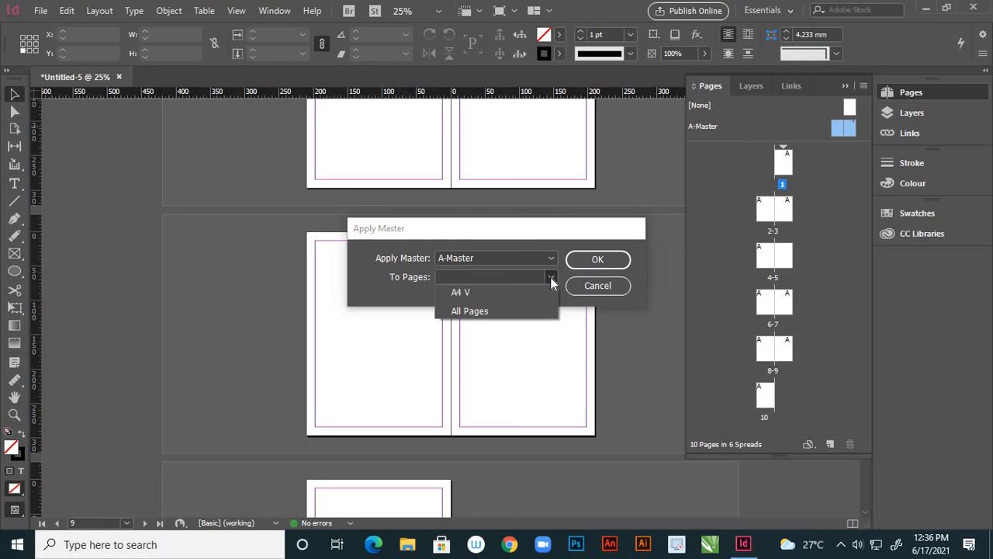
click(512, 313)
click(595, 259)
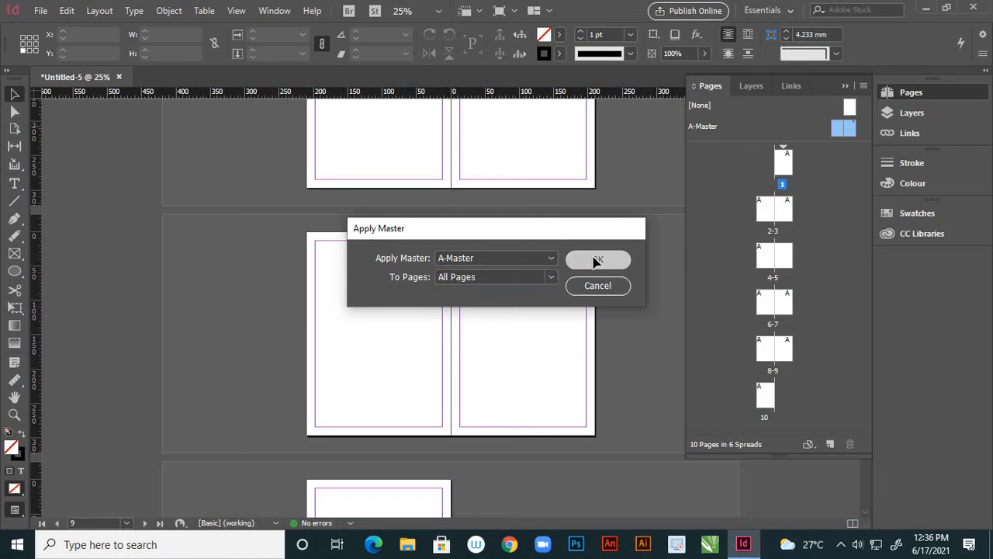
- Examine every spread from page 1 through page 10, comparing left-hand and right-hand pages for the A-Master circle
scroll(571, 274, down, 3)
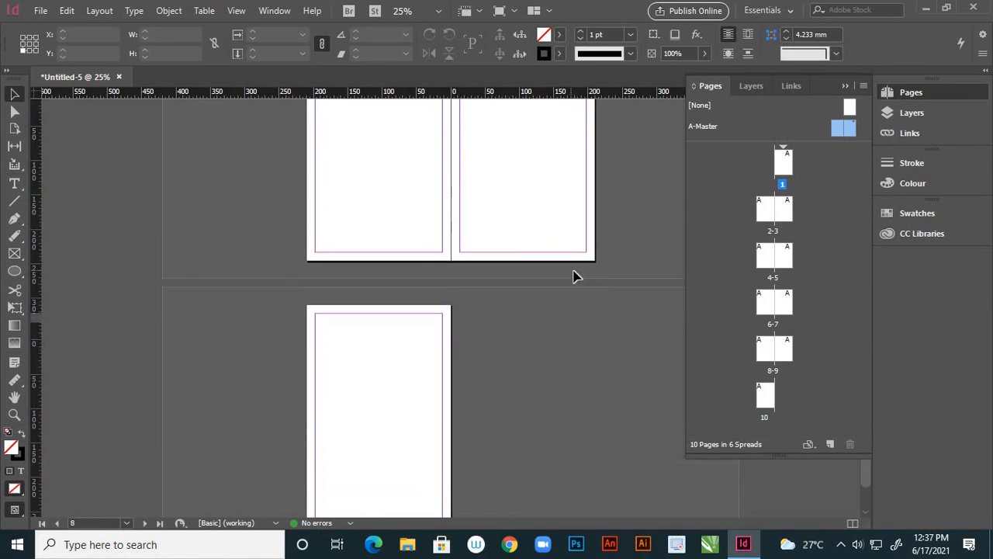
scroll(585, 273, up, 3)
scroll(585, 273, up, 12)
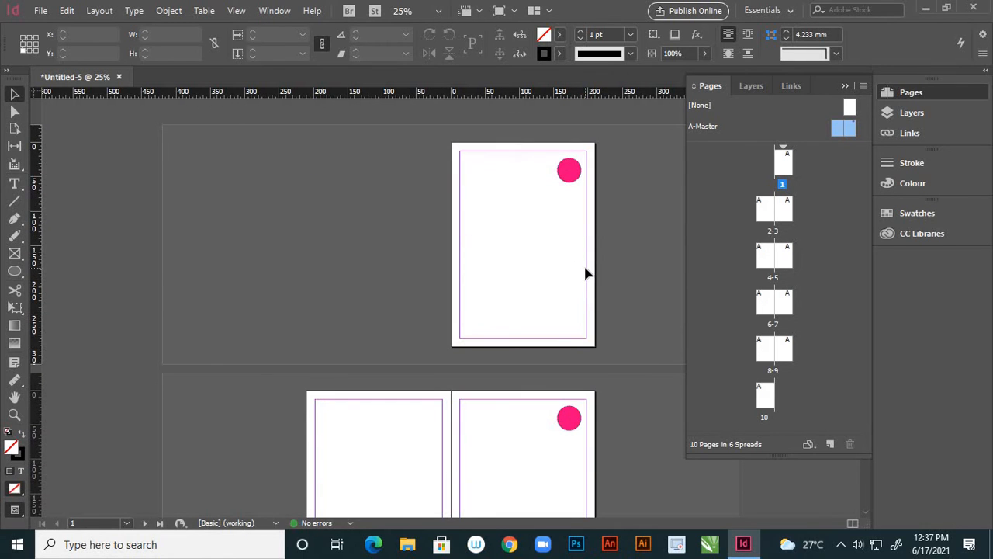
scroll(586, 272, down, 8)
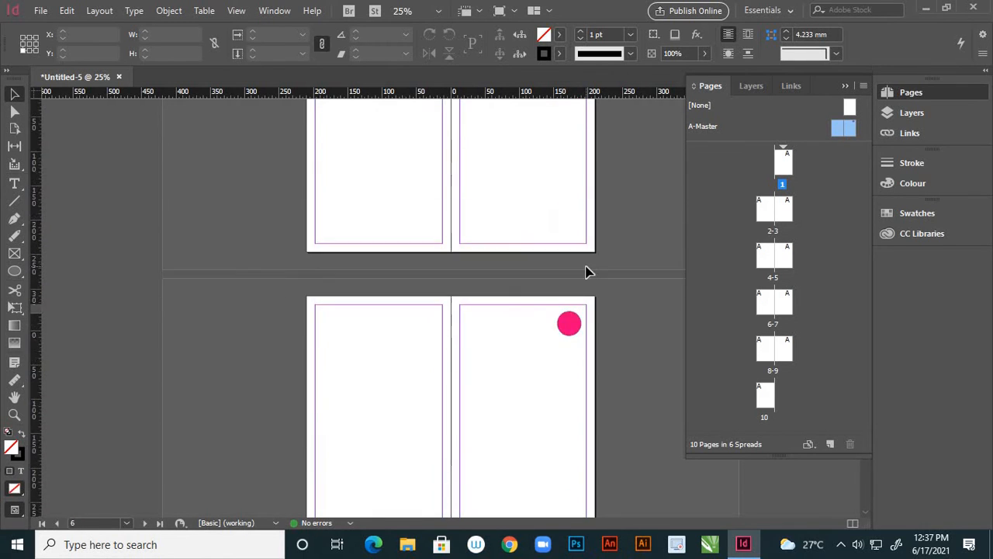
scroll(586, 273, down, 4)
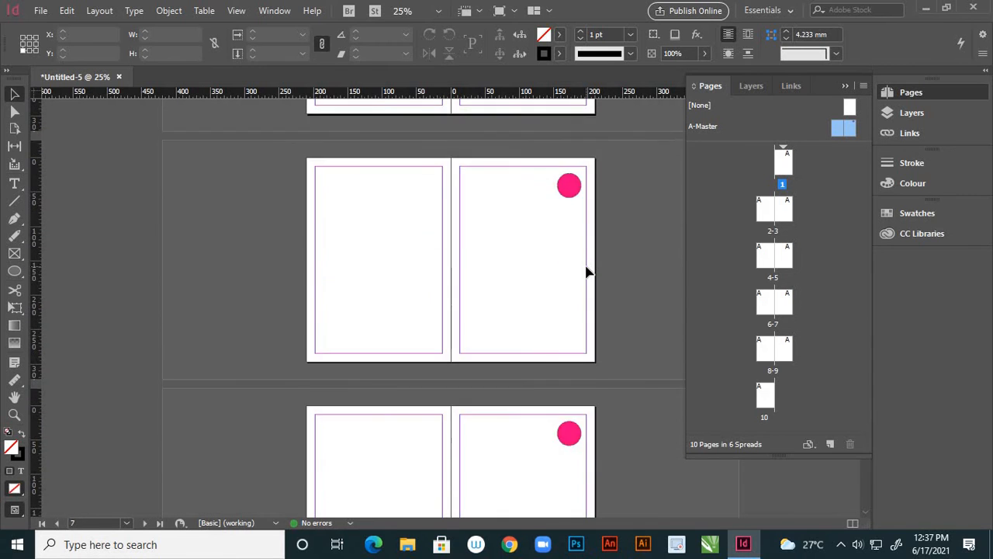
scroll(586, 266, up, 3)
scroll(626, 218, up, 1)
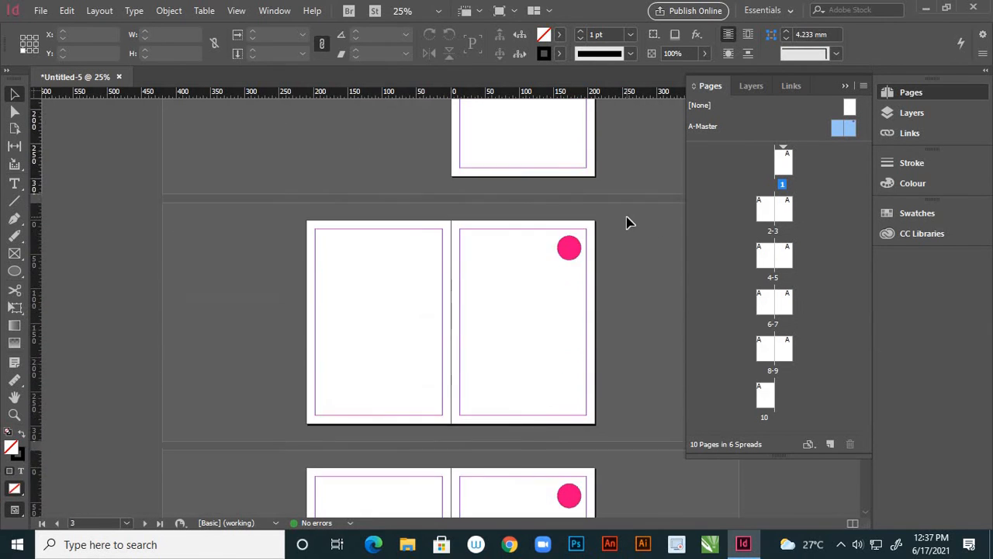
scroll(625, 219, up, 2)
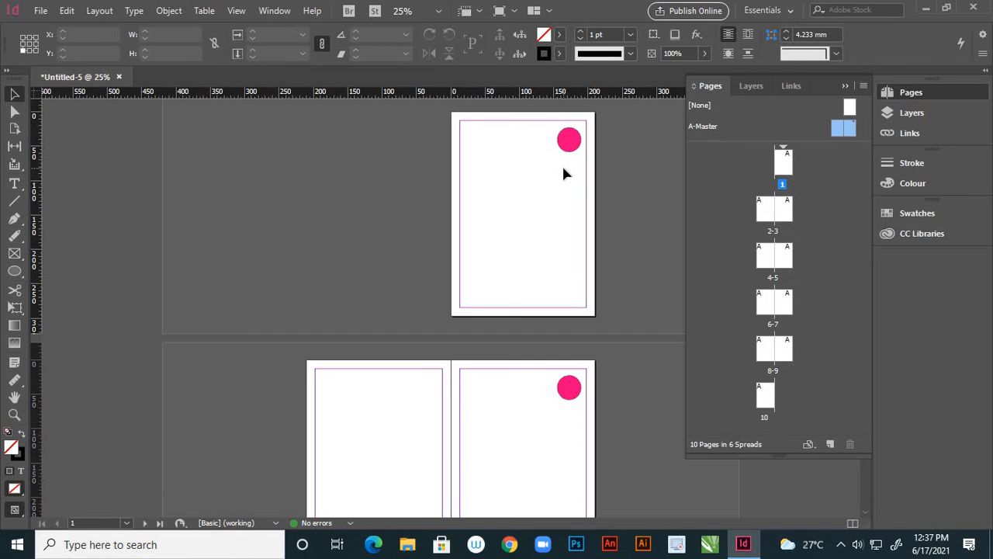
scroll(379, 349, down, 2)
scroll(599, 326, down, 2)
scroll(559, 349, down, 8)
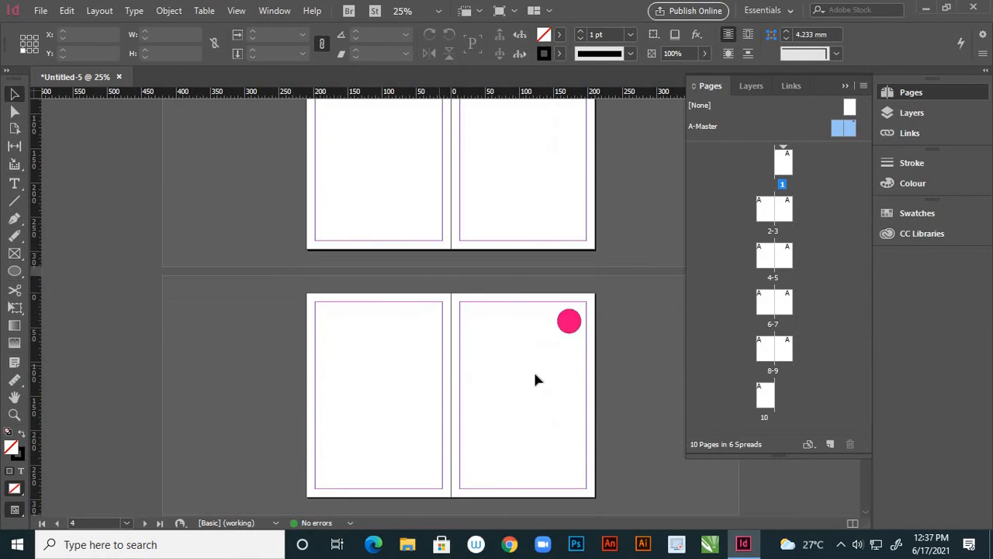
scroll(482, 404, down, 4)
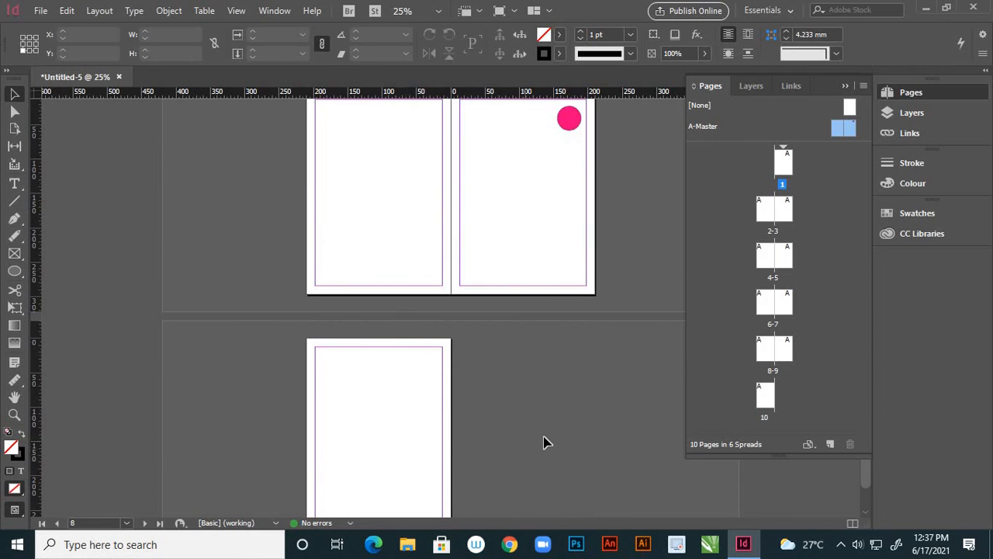
scroll(549, 430, up, 2)
scroll(548, 432, down, 1)
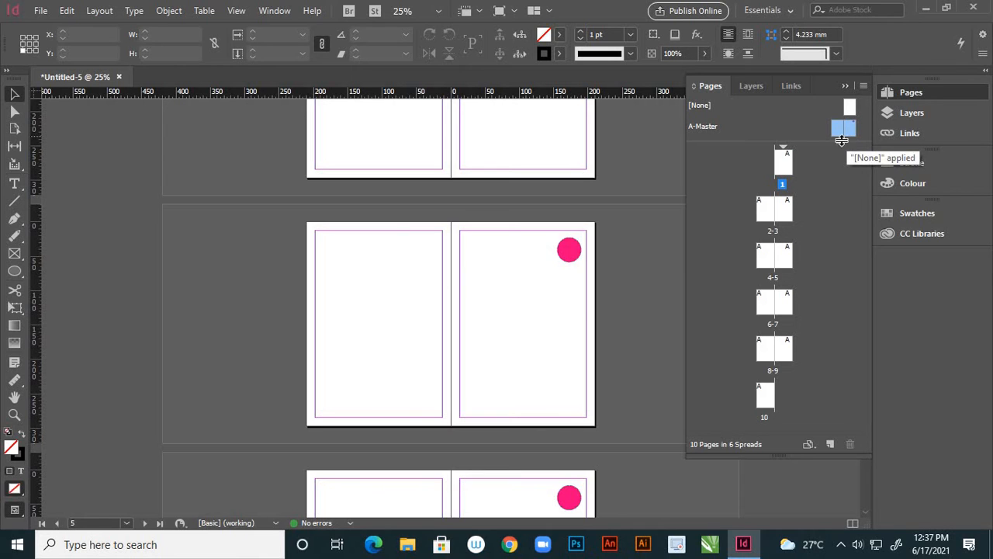
scroll(437, 169, up, 5)
scroll(436, 253, down, 12)
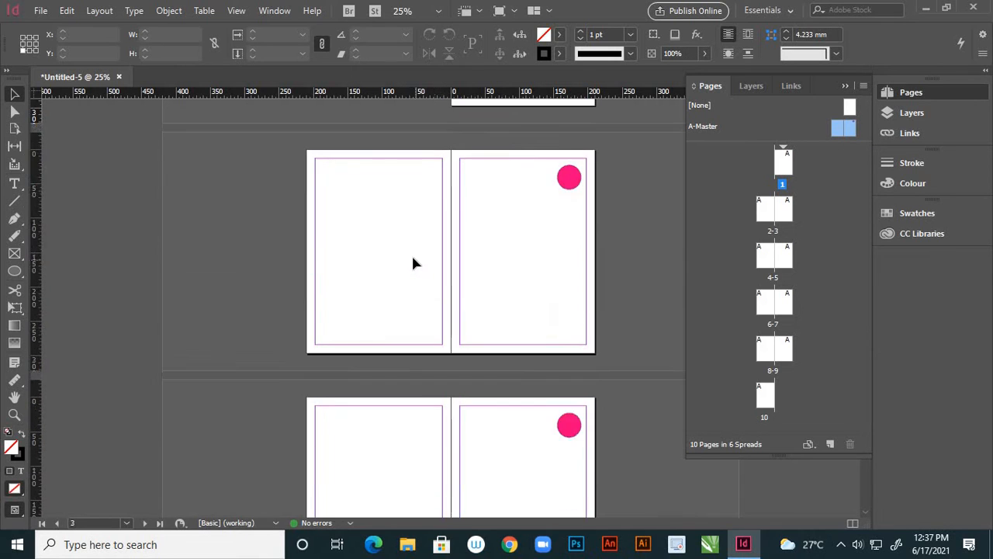
scroll(416, 264, down, 3)
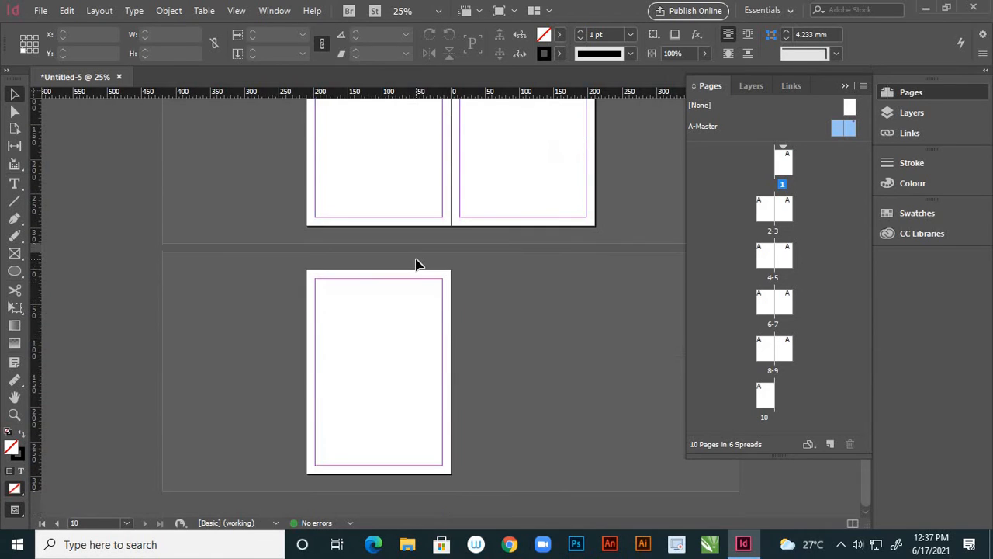
scroll(394, 340, up, 5)
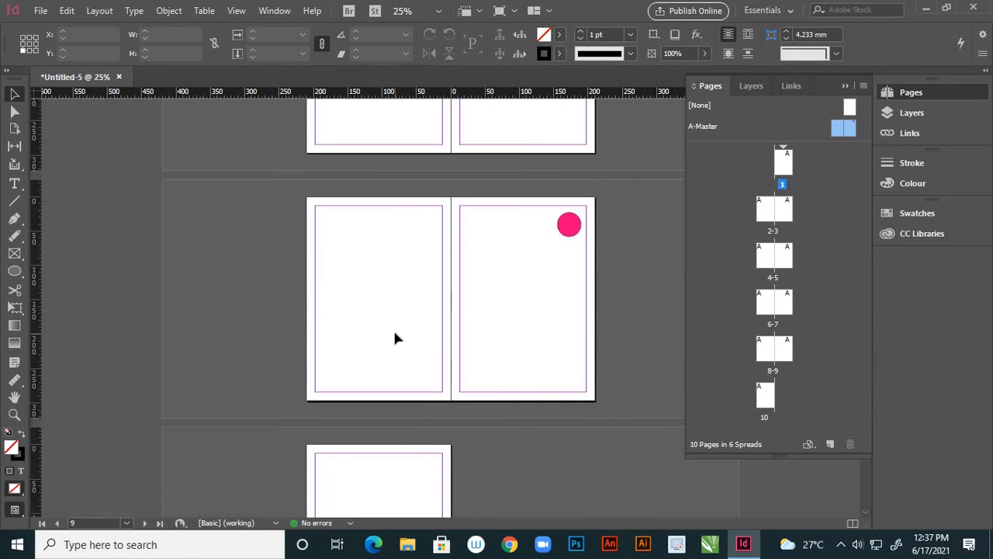
scroll(395, 337, up, 5)
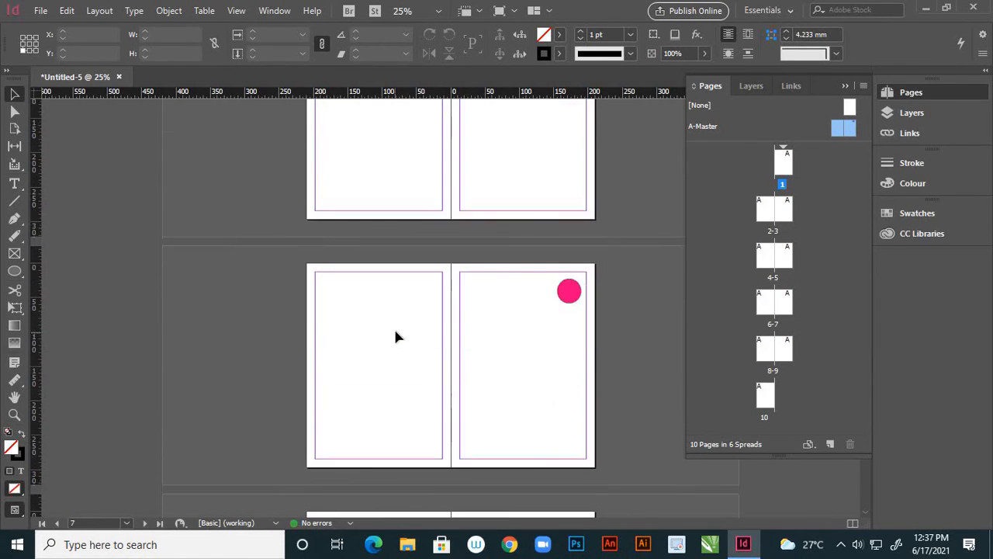
scroll(395, 335, up, 3)
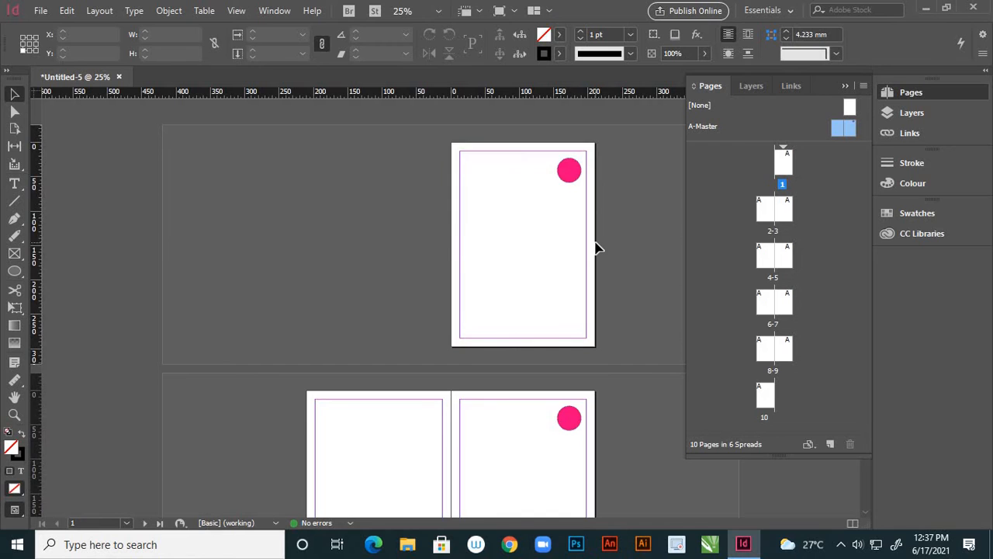
scroll(596, 247, down, 5)
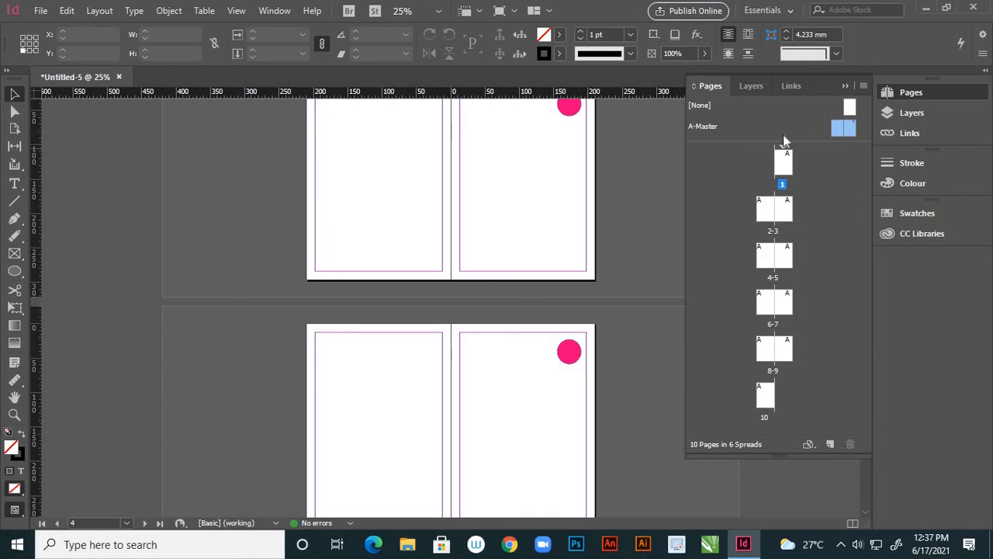
- Draw a closed right triangle about 114 x 272 mm with the Pen tool along the outer and lower margins of A-Master's left-hand page
double_click(837, 129)
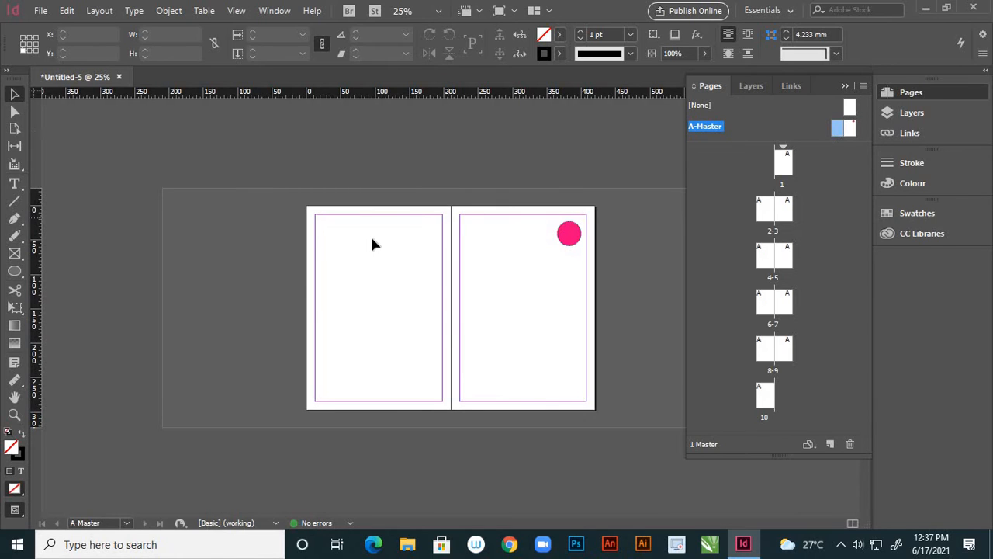
click(14, 218)
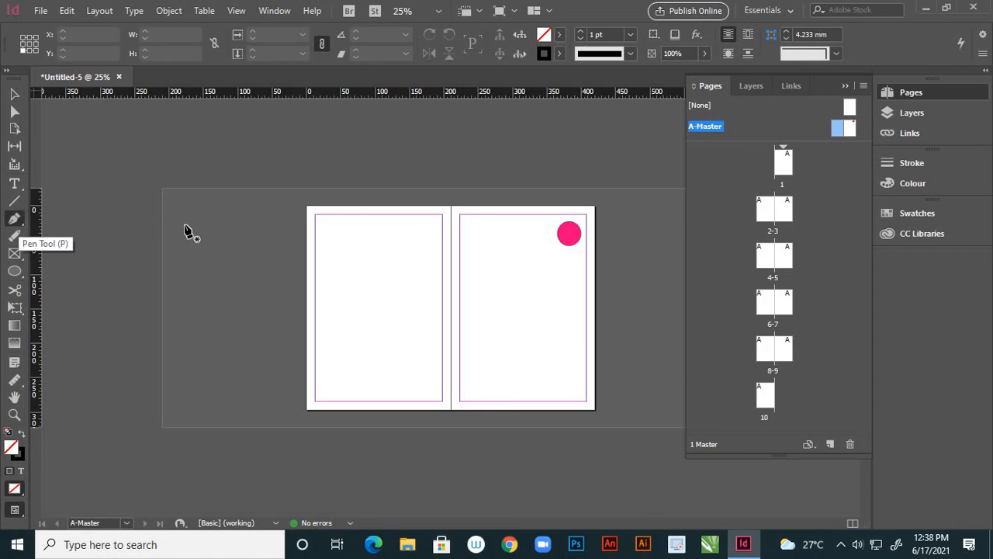
click(315, 215)
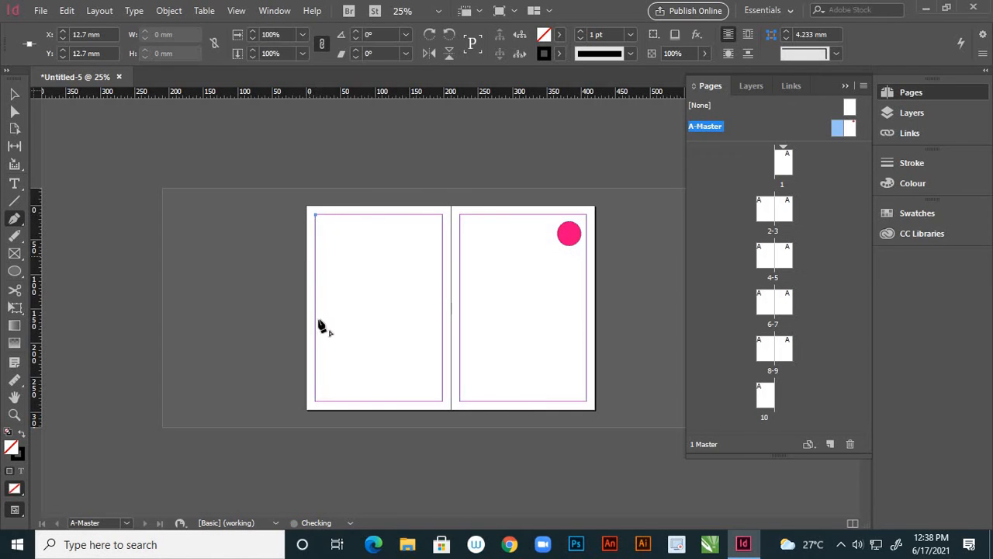
click(315, 401)
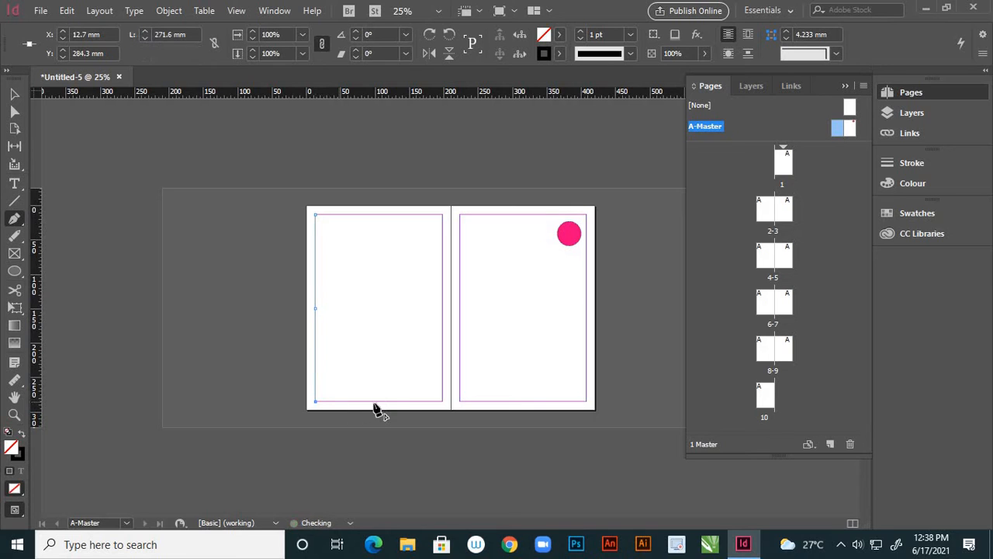
click(394, 402)
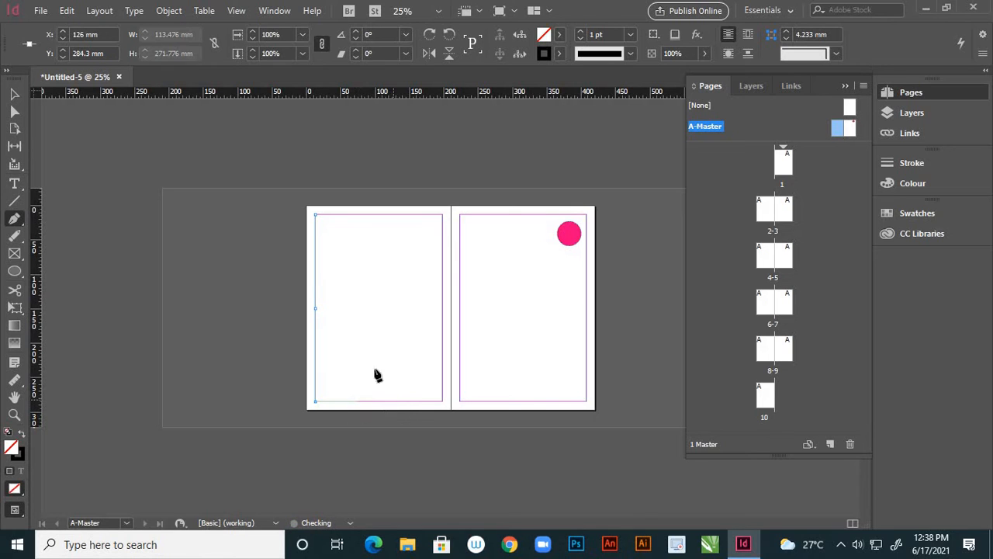
click(316, 215)
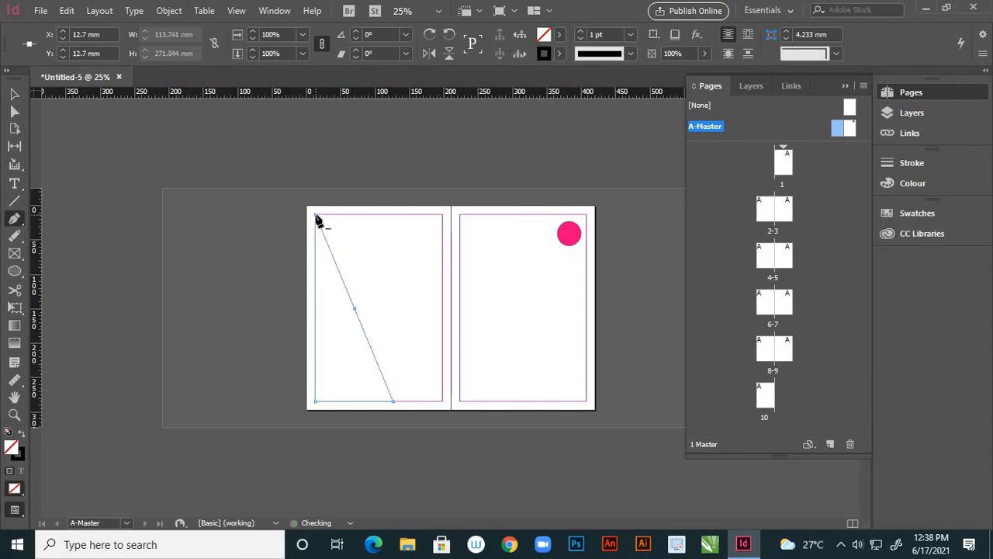
click(16, 94)
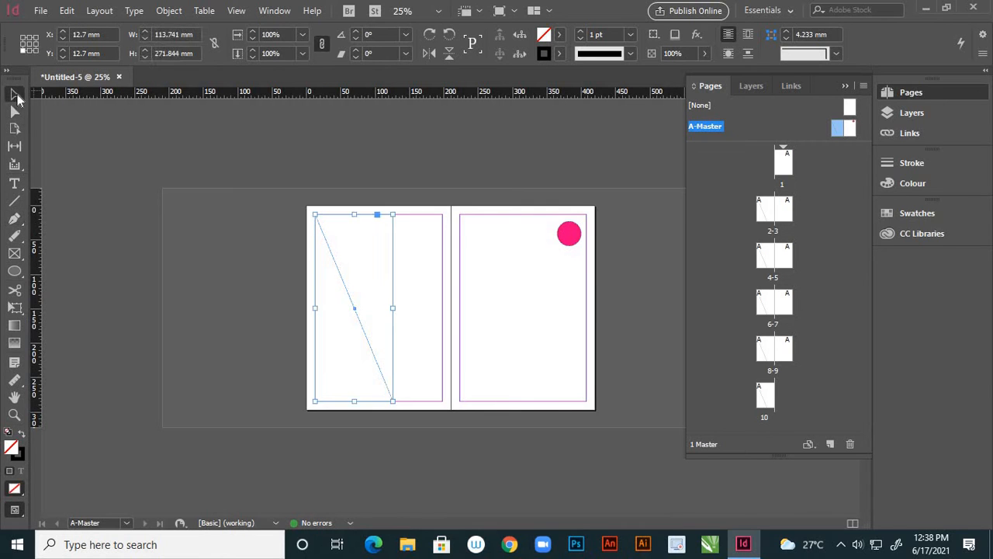
click(16, 110)
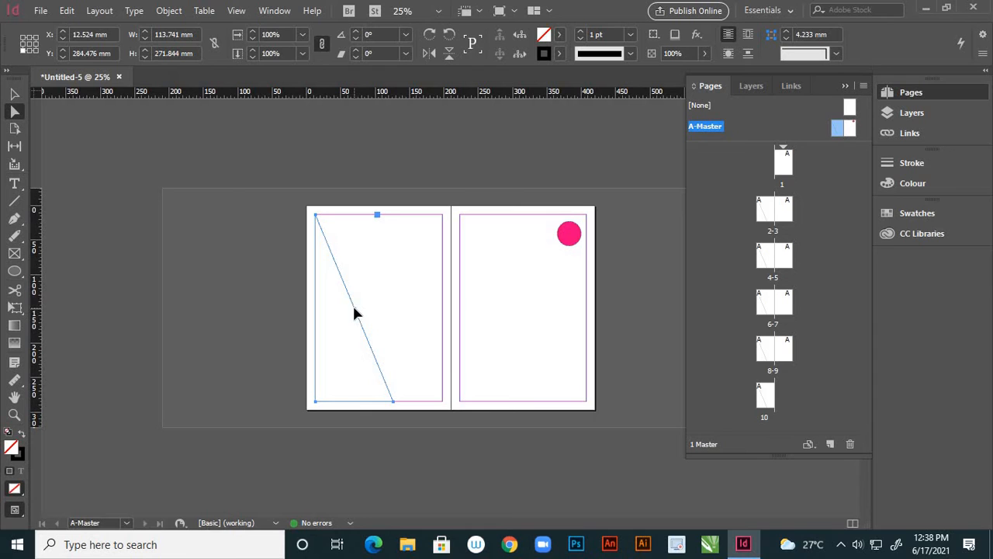
drag(353, 312, 346, 324)
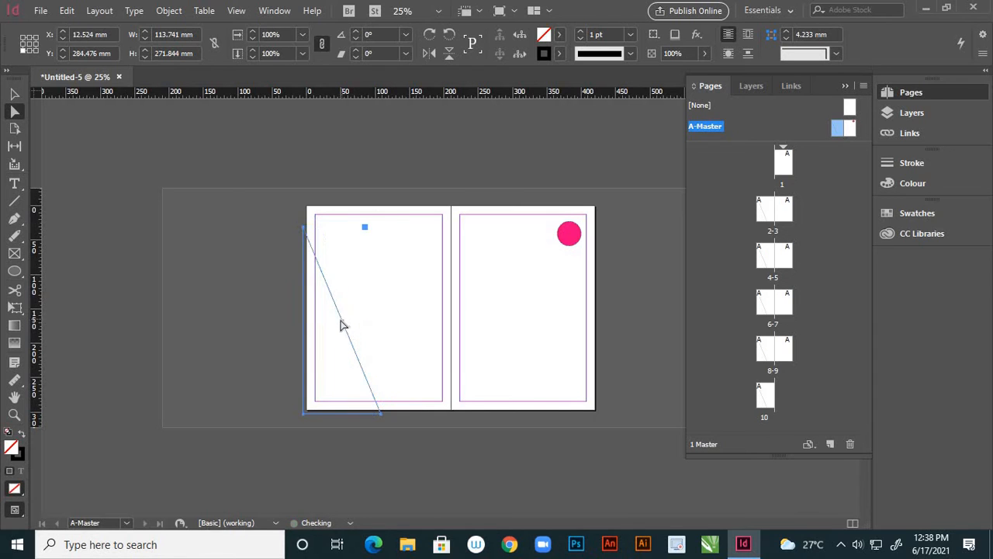
key(ctrl+z)
click(14, 95)
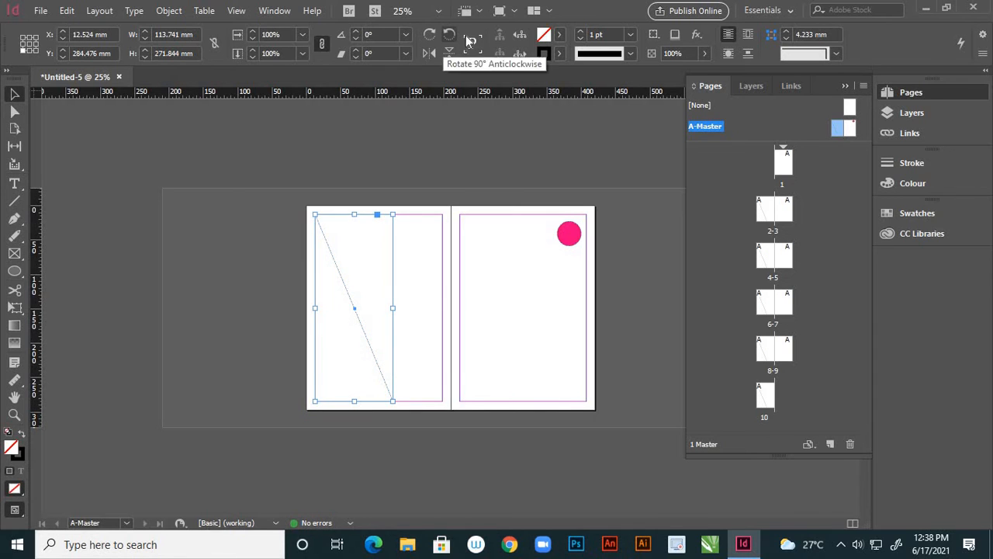
- Fill the triangle on A-Master with the green swatch C=75 M=5 Y=100 K=0 and deselect it
click(558, 37)
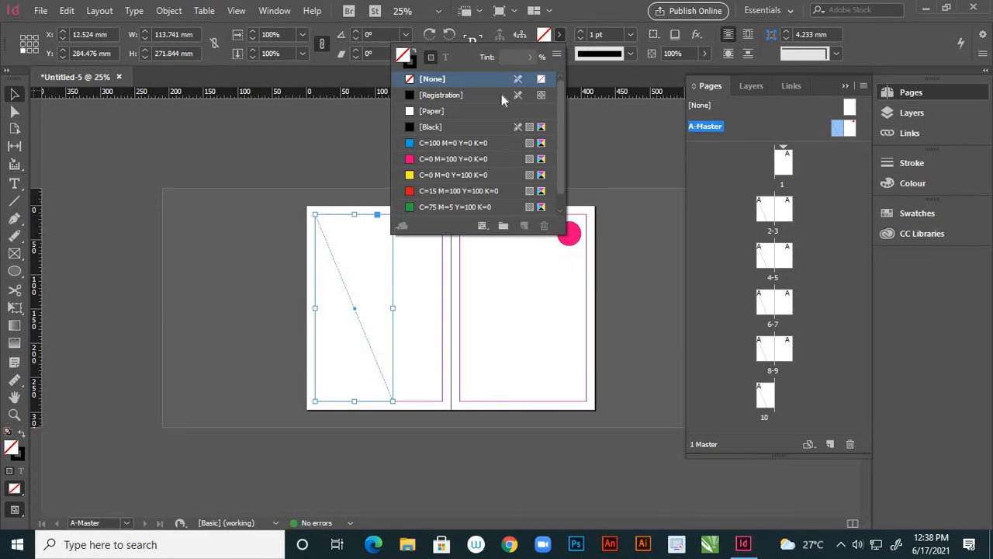
scroll(473, 166, down, 1)
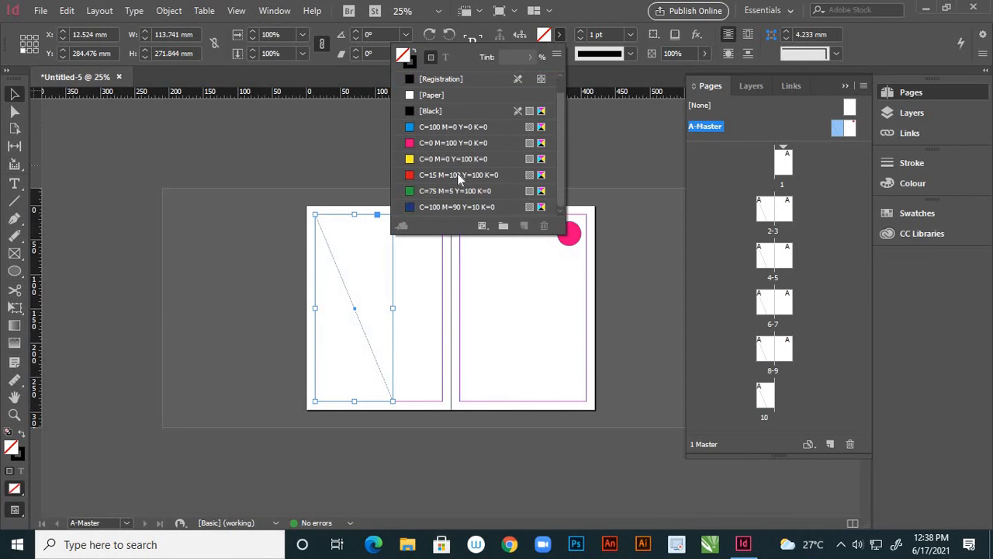
click(411, 191)
click(22, 97)
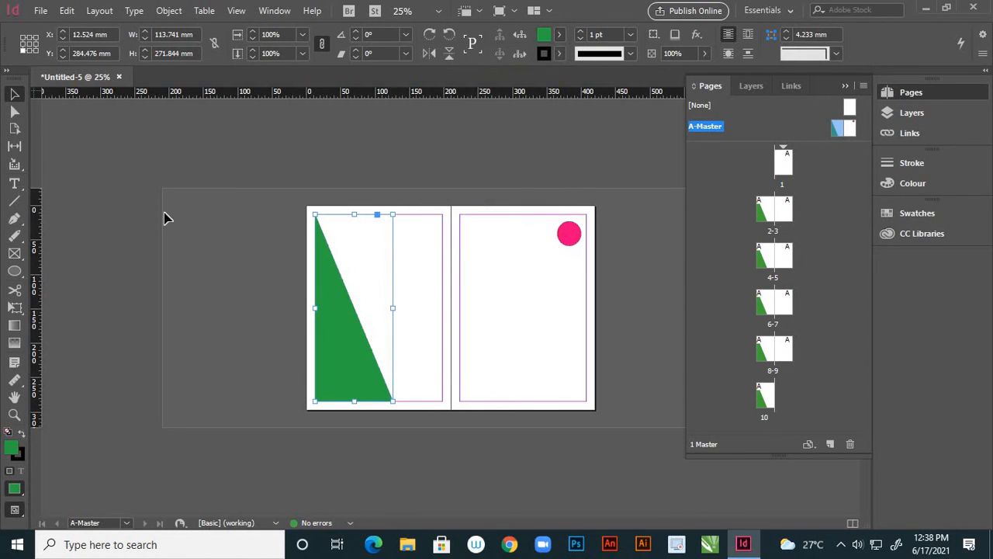
click(169, 214)
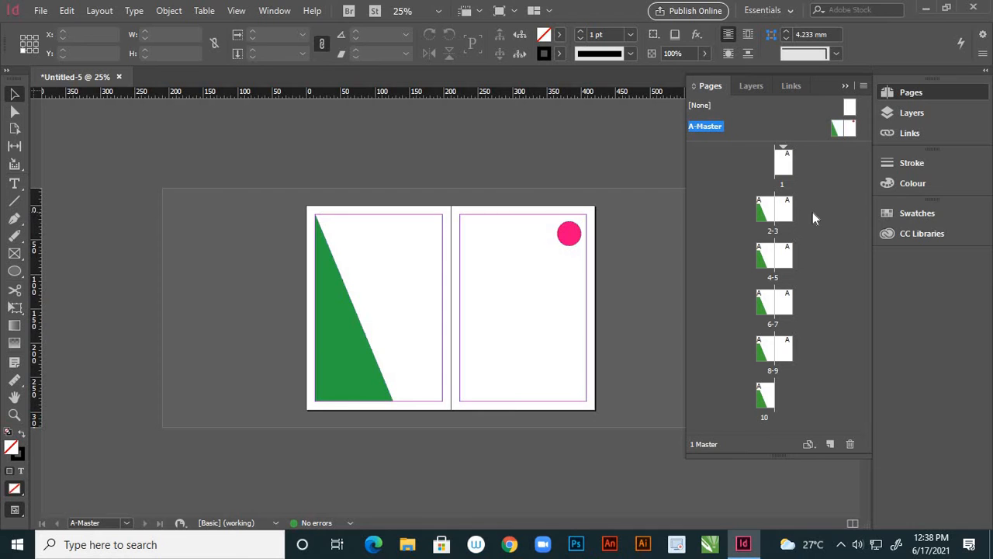
- Examine all document spreads for A-Master's green triangle on left-hand pages and pink circle on right-hand pages
double_click(793, 215)
scroll(473, 237, up, 3)
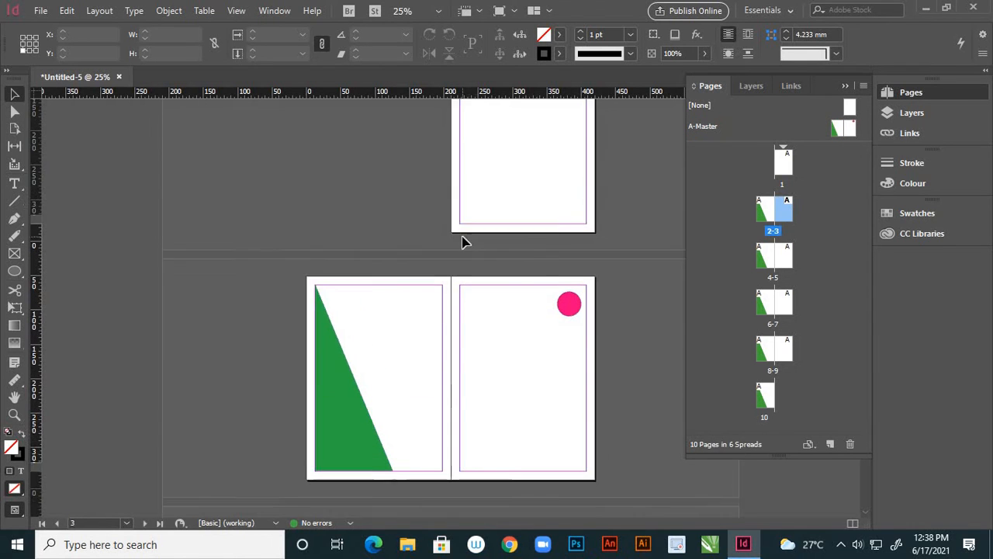
scroll(461, 231, down, 2)
scroll(463, 239, down, 5)
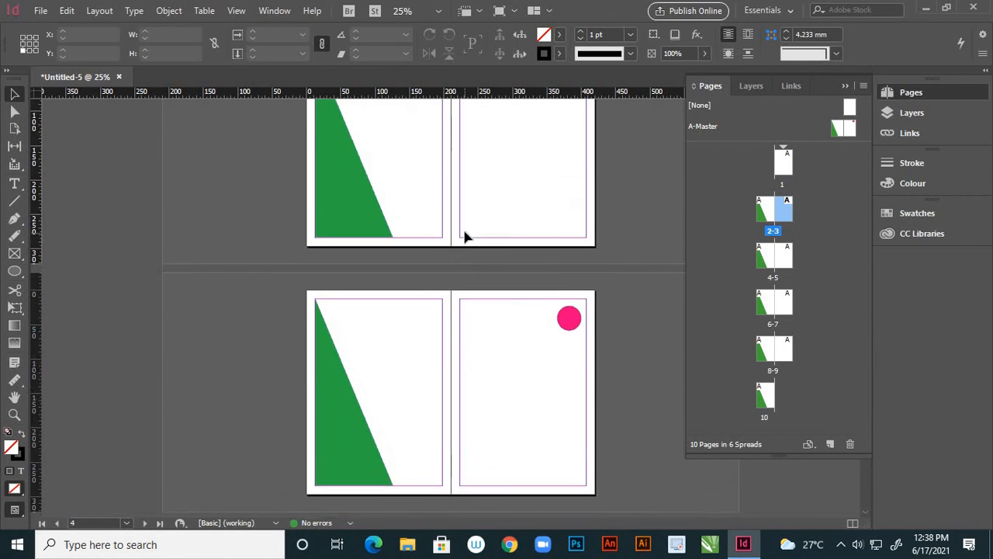
scroll(468, 231, down, 3)
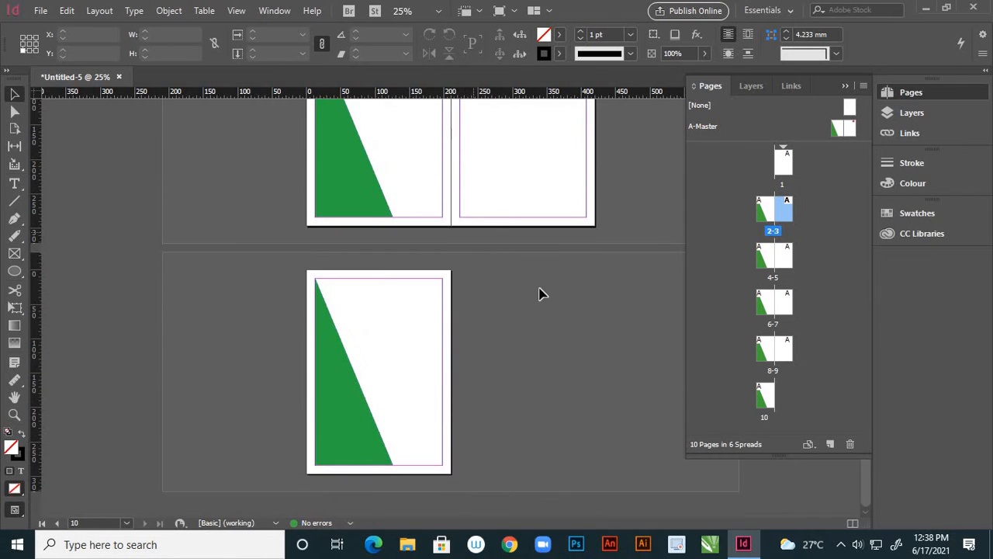
scroll(543, 287, up, 4)
scroll(549, 284, down, 2)
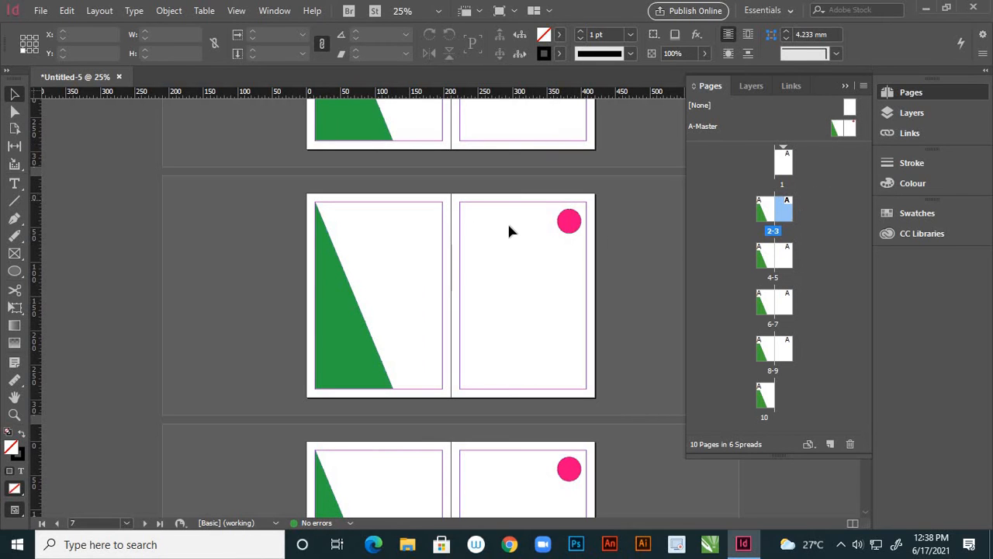
scroll(509, 231, down, 10)
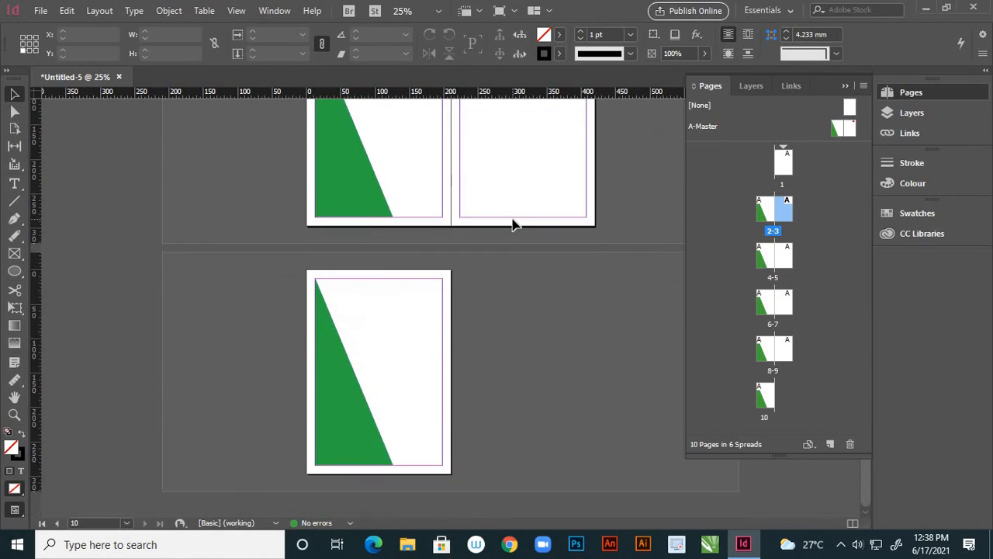
scroll(512, 224, up, 6)
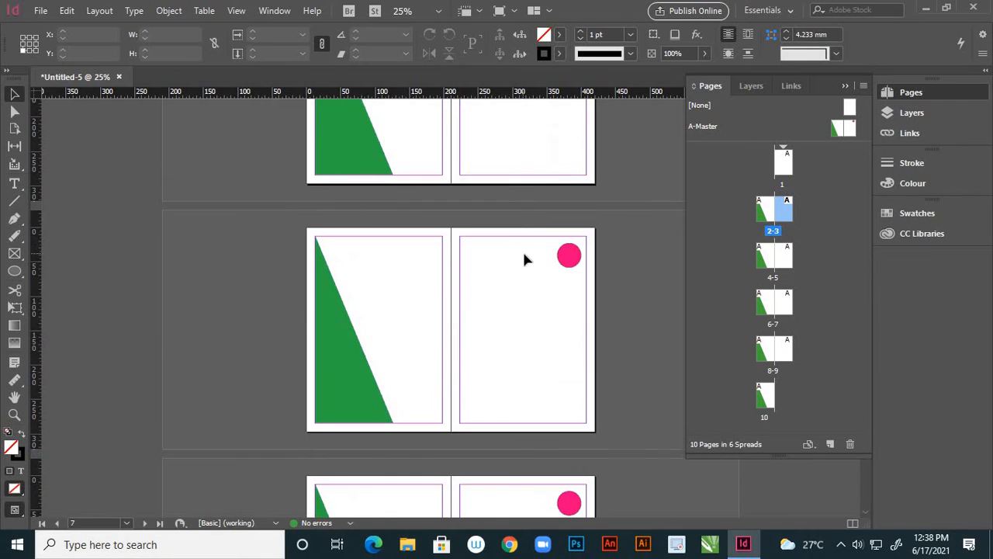
scroll(523, 258, down, 2)
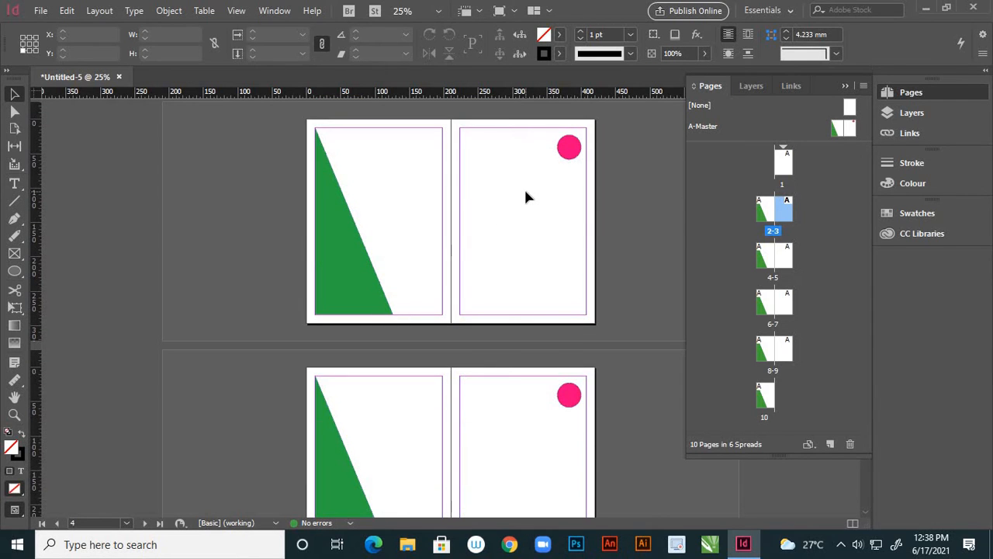
scroll(526, 198, down, 2)
scroll(525, 197, up, 10)
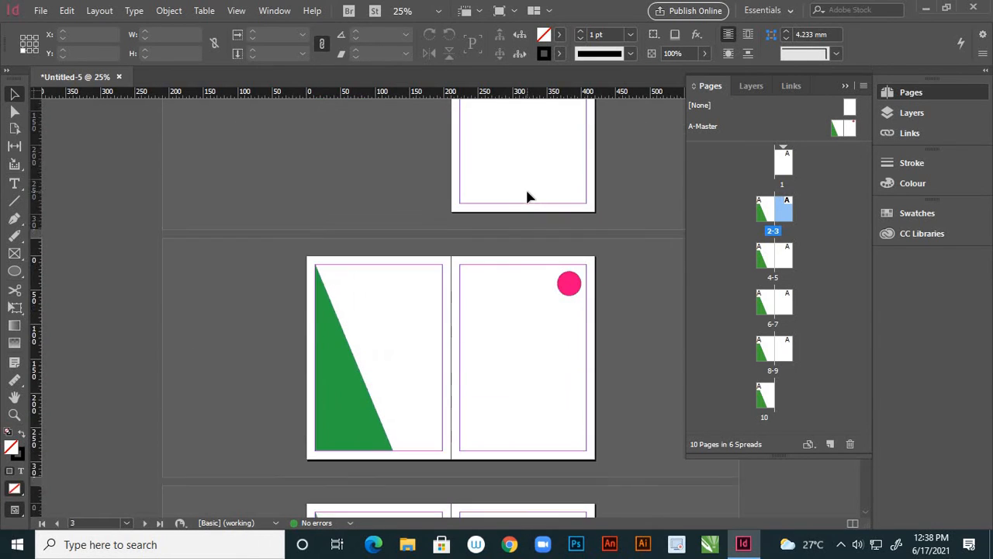
scroll(527, 197, up, 1)
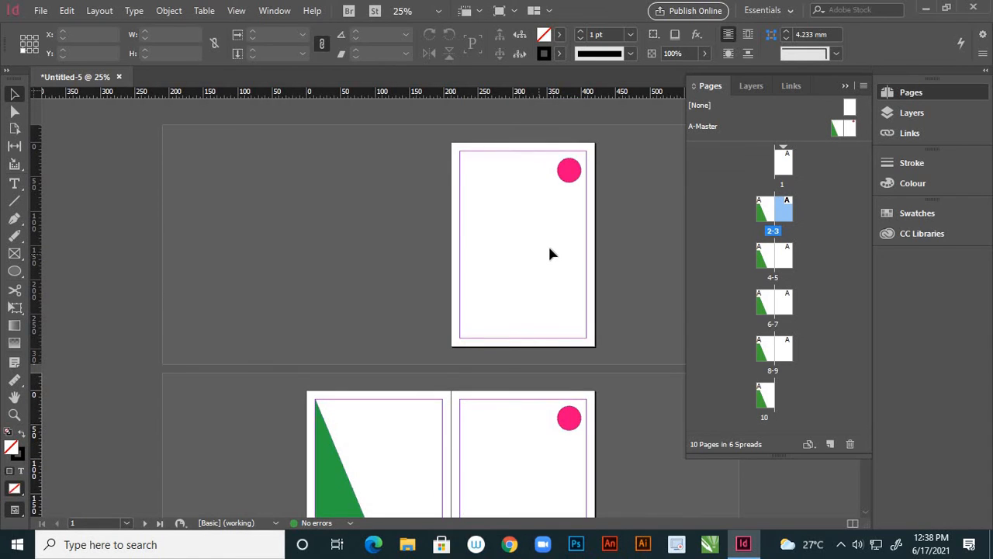
scroll(551, 250, down, 2)
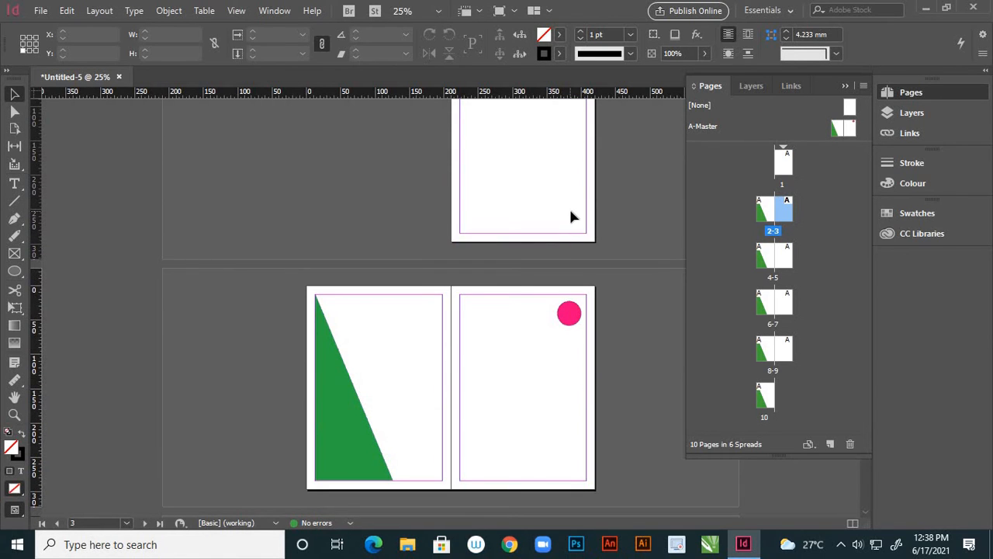
scroll(570, 233, down, 3)
scroll(574, 281, down, 1)
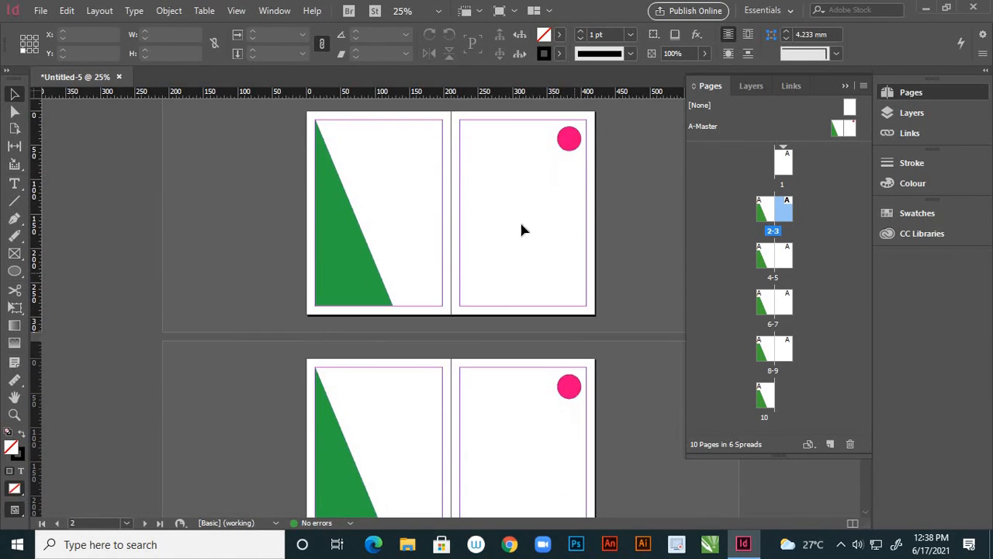
scroll(566, 261, up, 6)
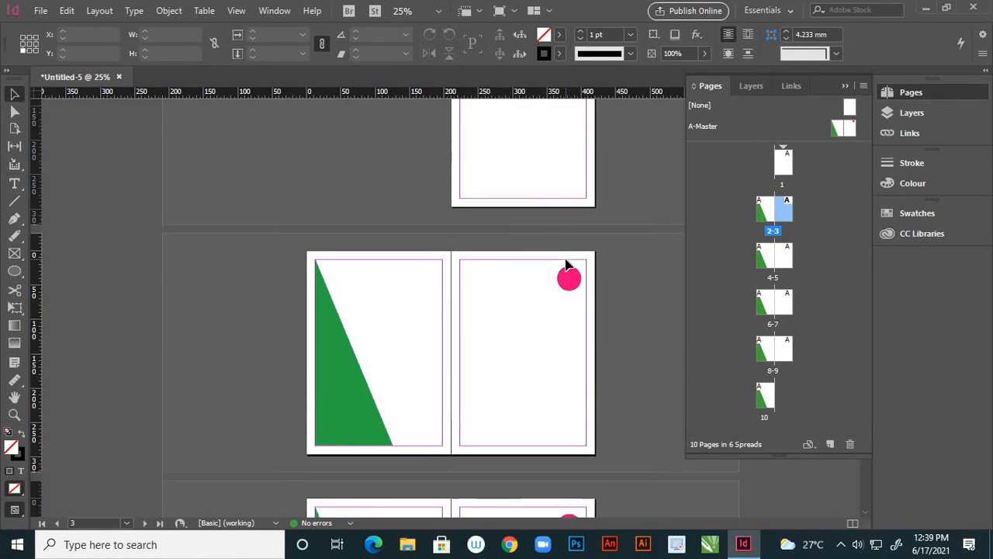
- Create a new two-page A4 master spread with prefix B, named Master and based on [None]
click(752, 128)
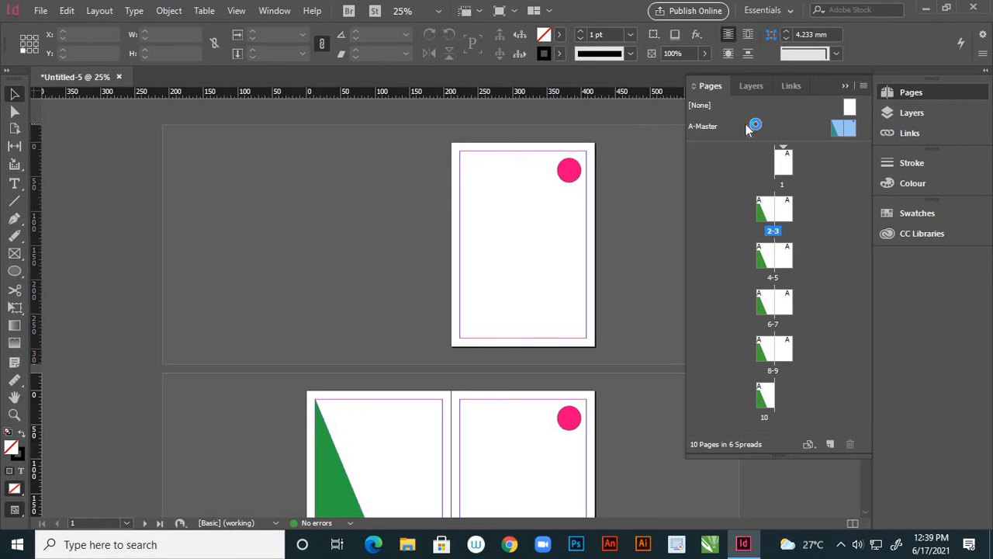
right_click(747, 127)
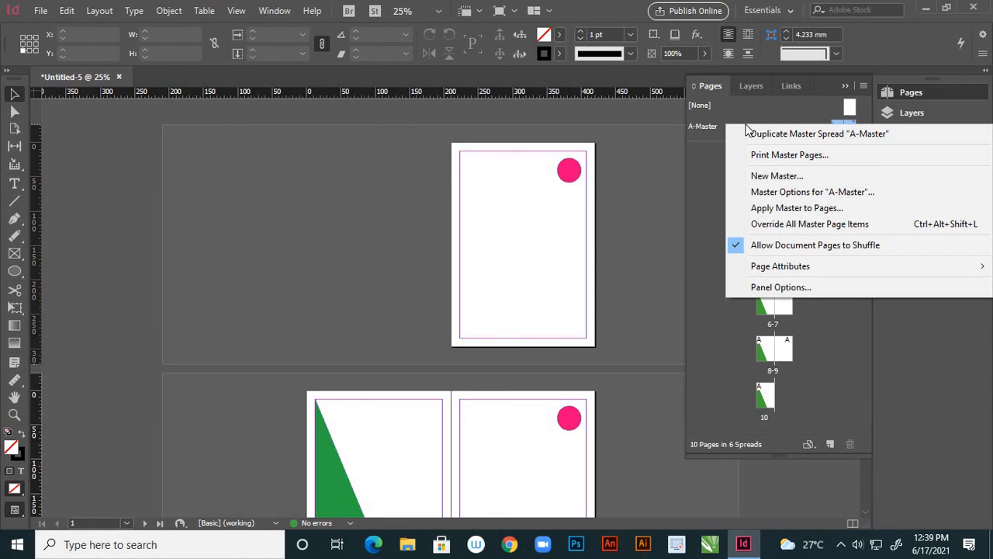
click(761, 177)
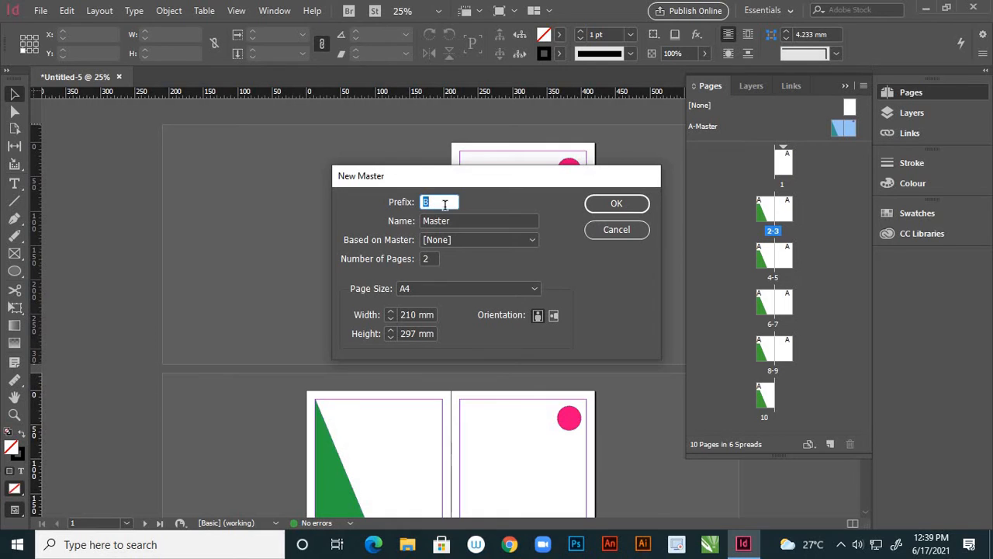
click(613, 204)
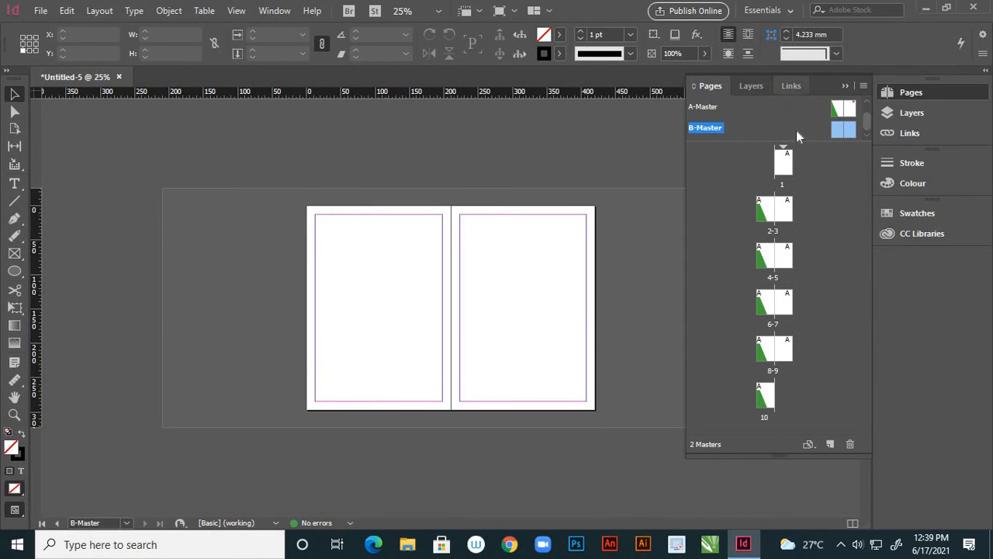
- Draw a text frame about 98 x 143 mm in the lower inner part of B-Master's right-hand page
double_click(850, 130)
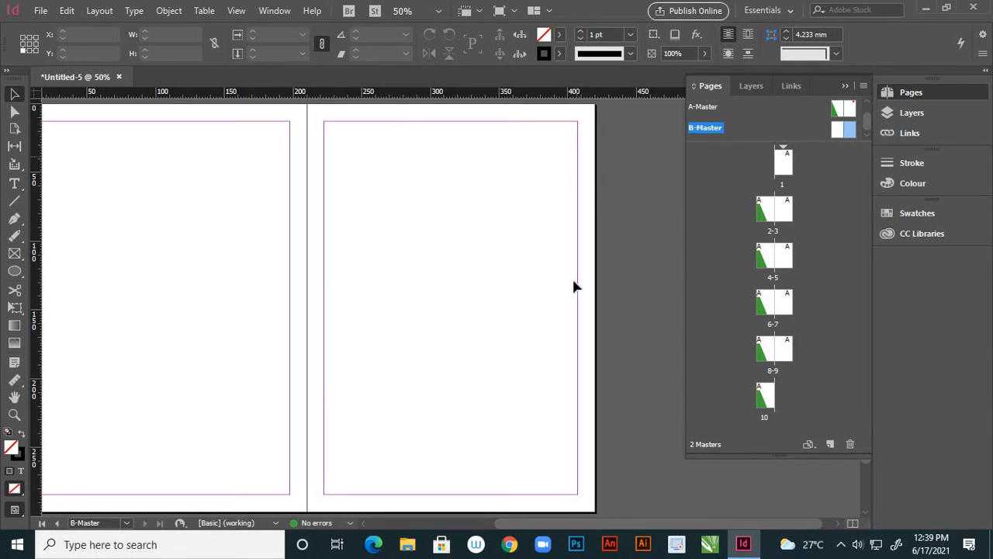
click(14, 183)
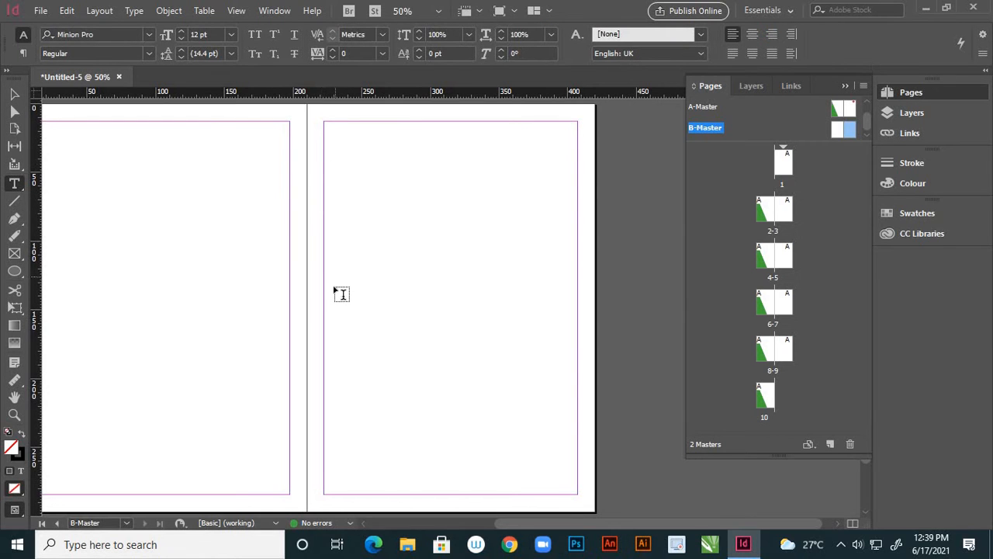
drag(332, 293, 466, 490)
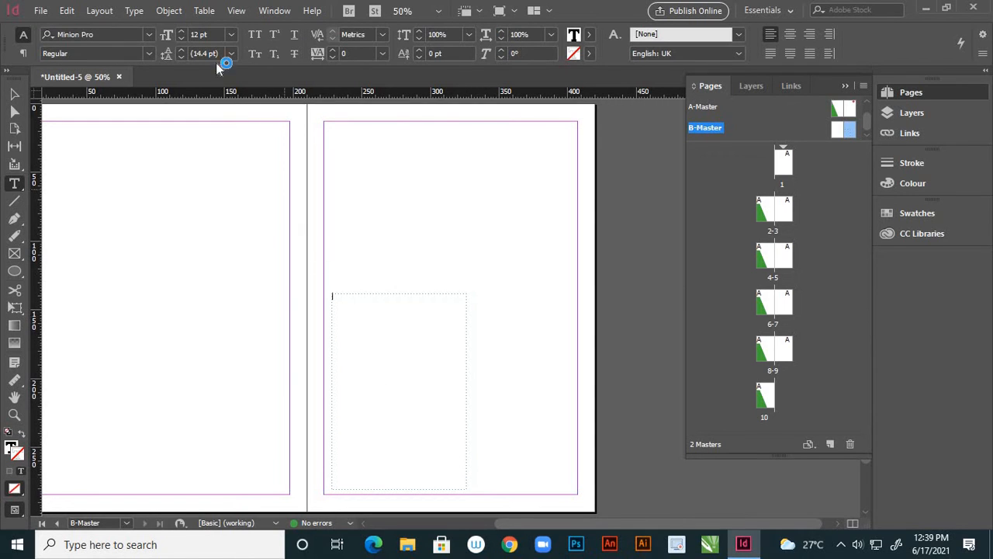
- Set the font size to 18 pt and fill the B-Master text frame with placeholder text
click(232, 35)
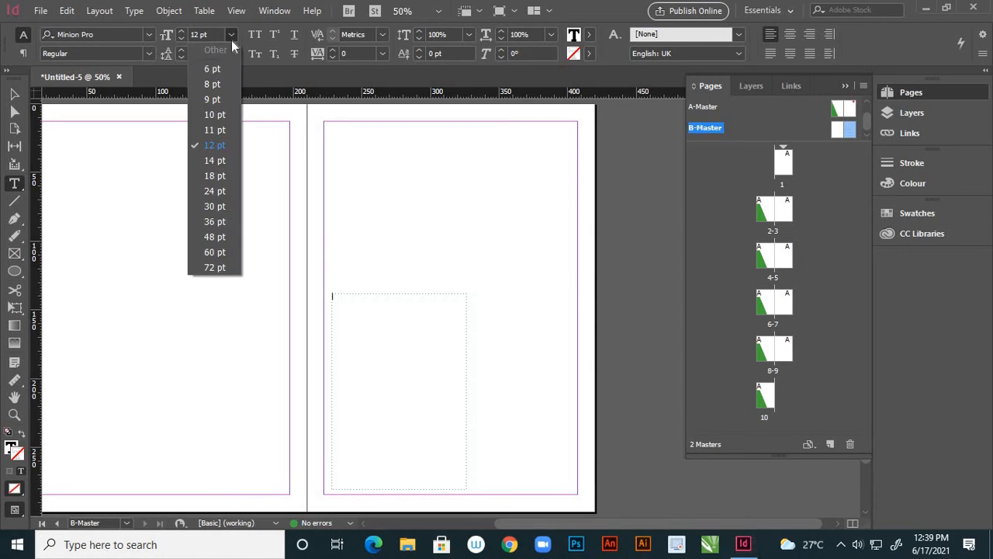
click(218, 177)
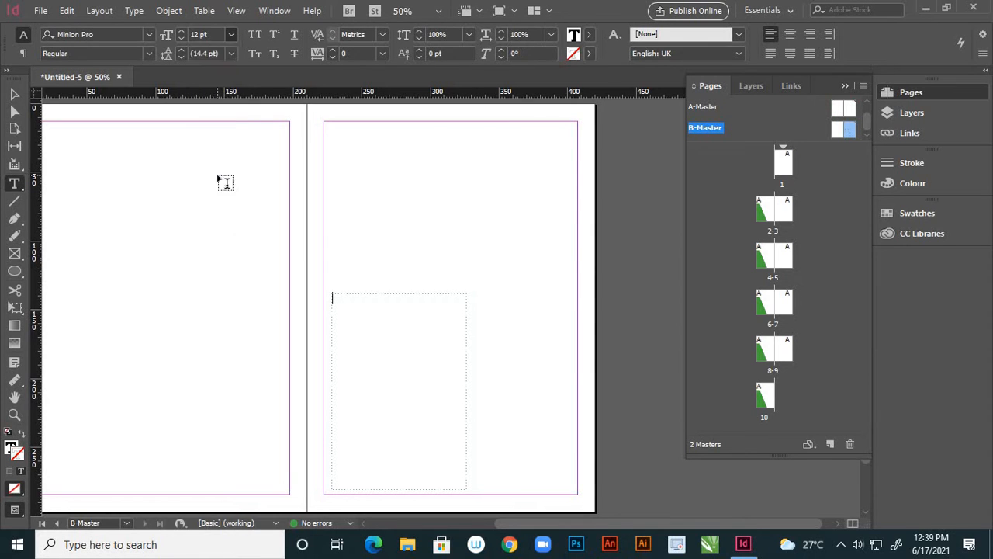
right_click(349, 310)
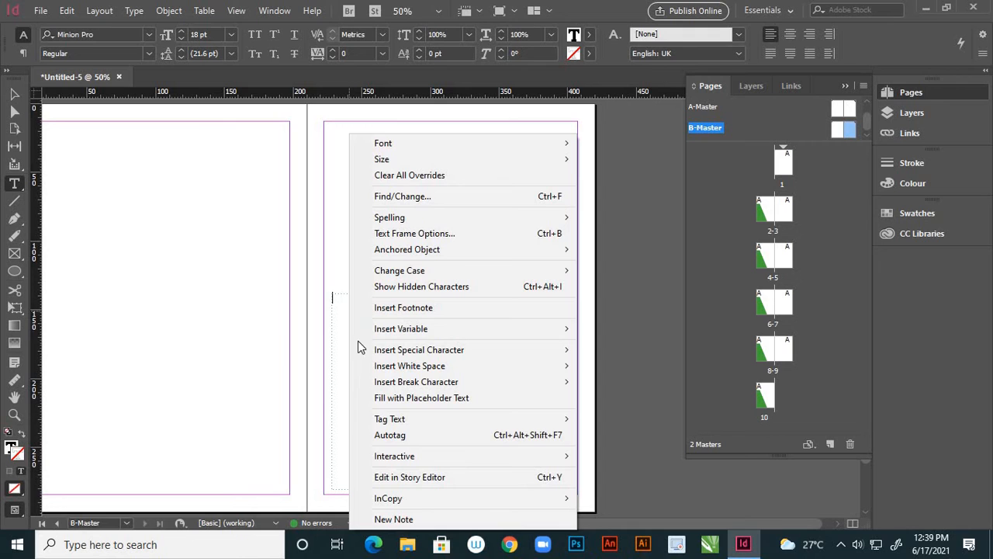
click(425, 400)
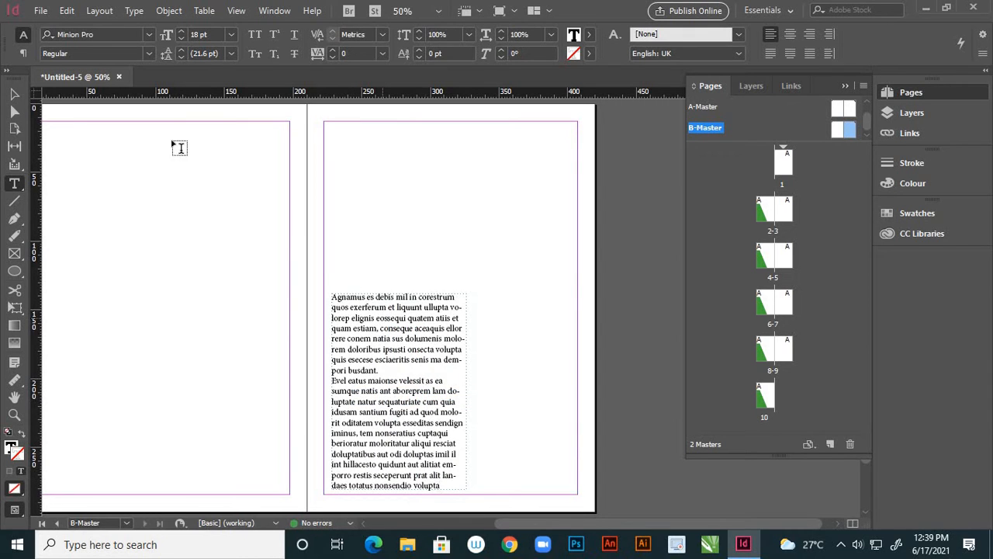
click(14, 93)
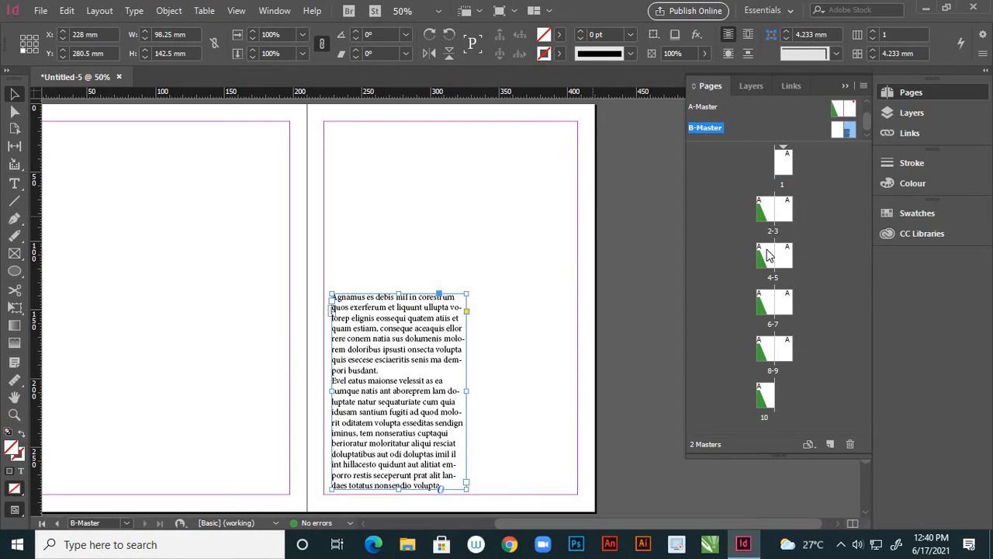
- Compare document pages 1 to 3 with B-Master's right-hand page, checking where the placeholder text frame appears
double_click(782, 213)
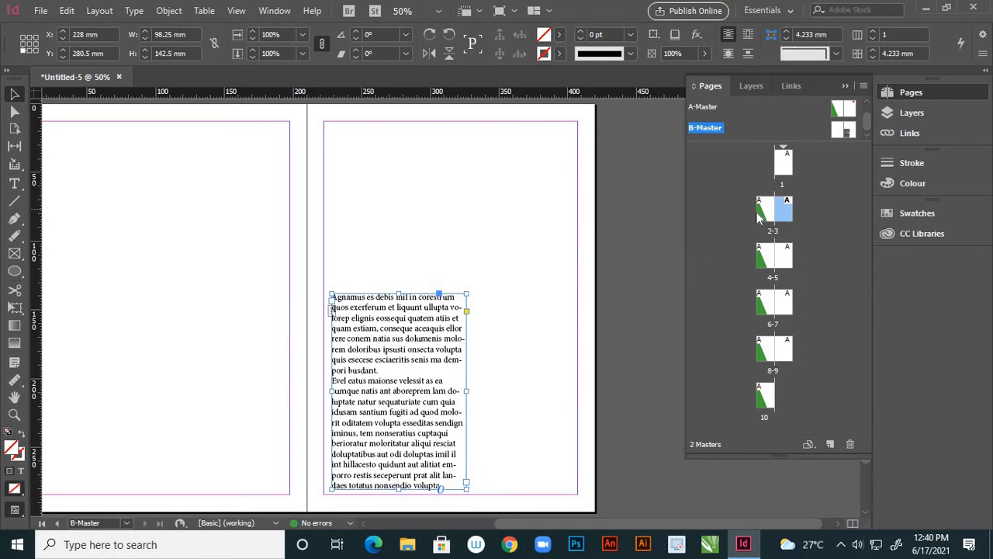
scroll(493, 260, down, 3)
scroll(498, 260, up, 10)
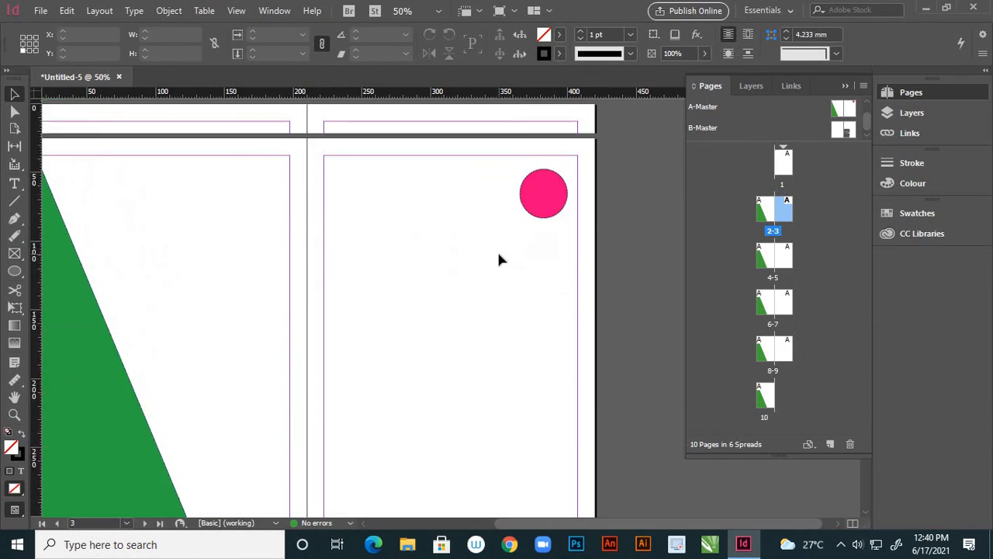
scroll(499, 260, up, 1)
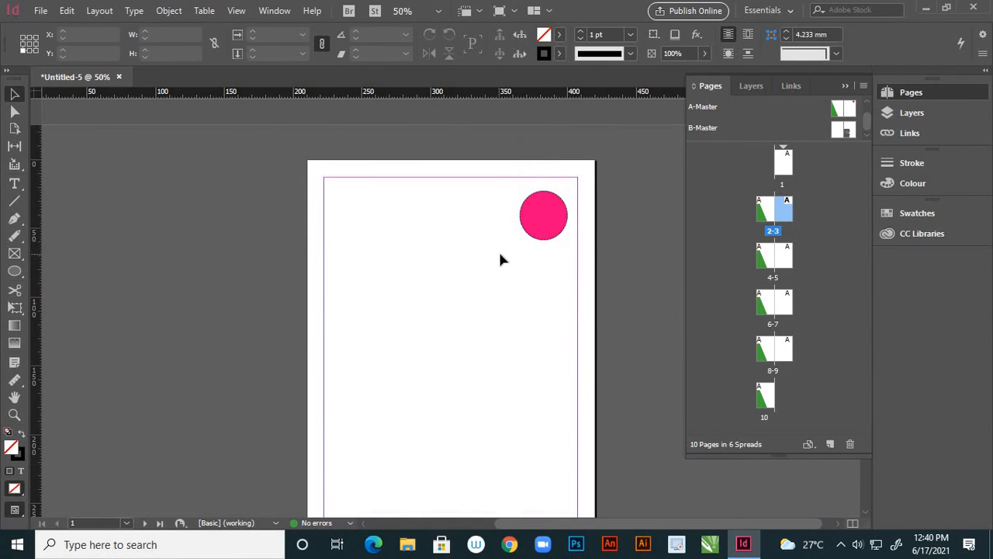
click(851, 131)
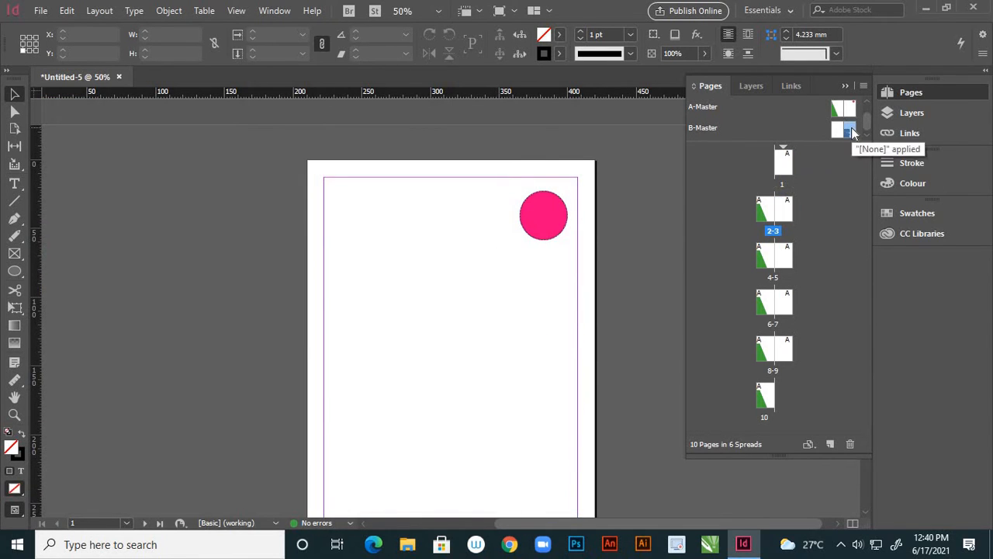
double_click(850, 132)
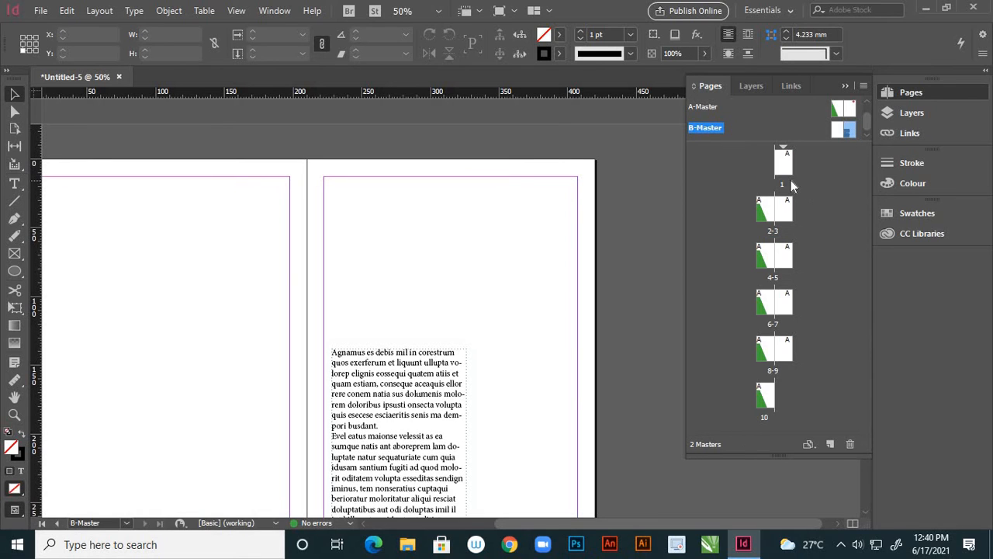
scroll(679, 199, down, 1)
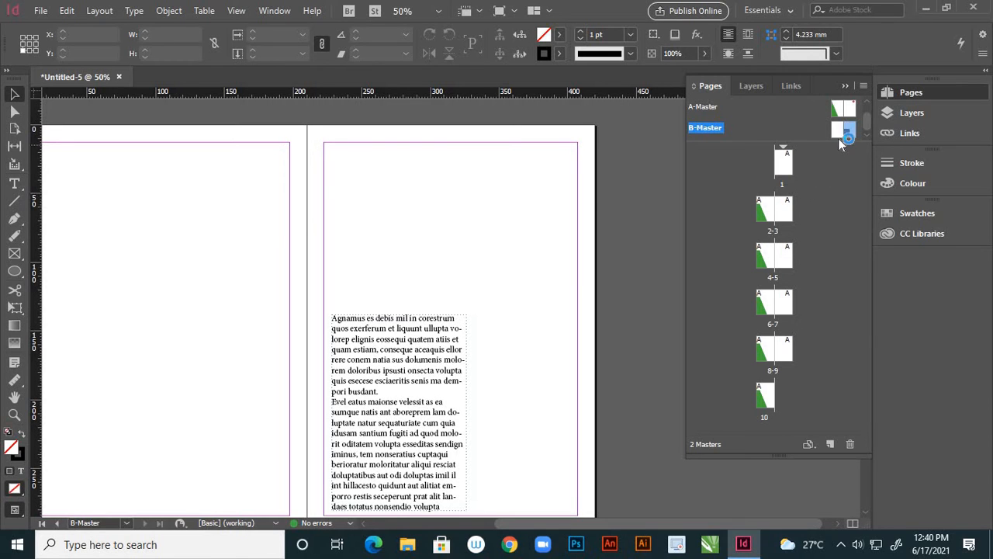
- Apply B-Master to All Pages of the document
right_click(794, 129)
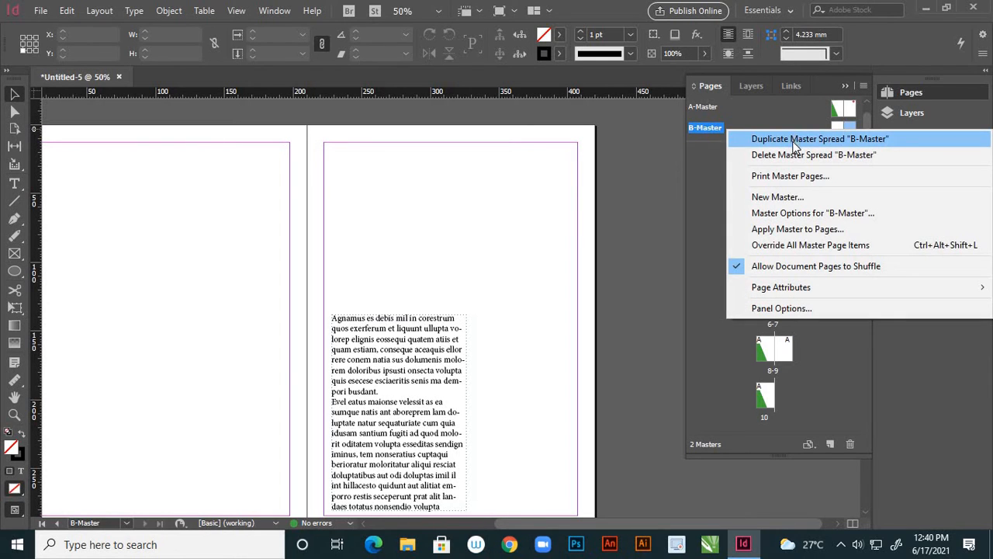
click(827, 230)
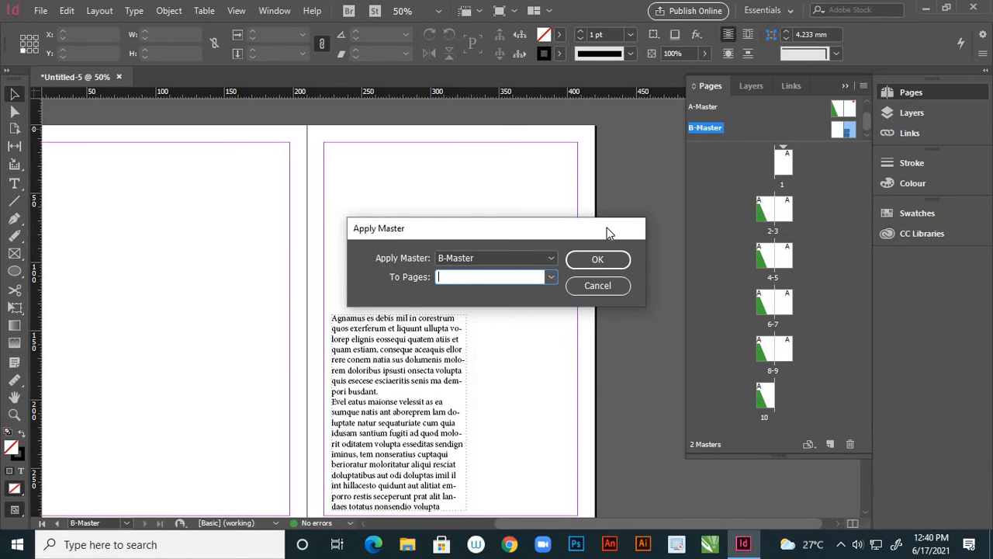
click(550, 278)
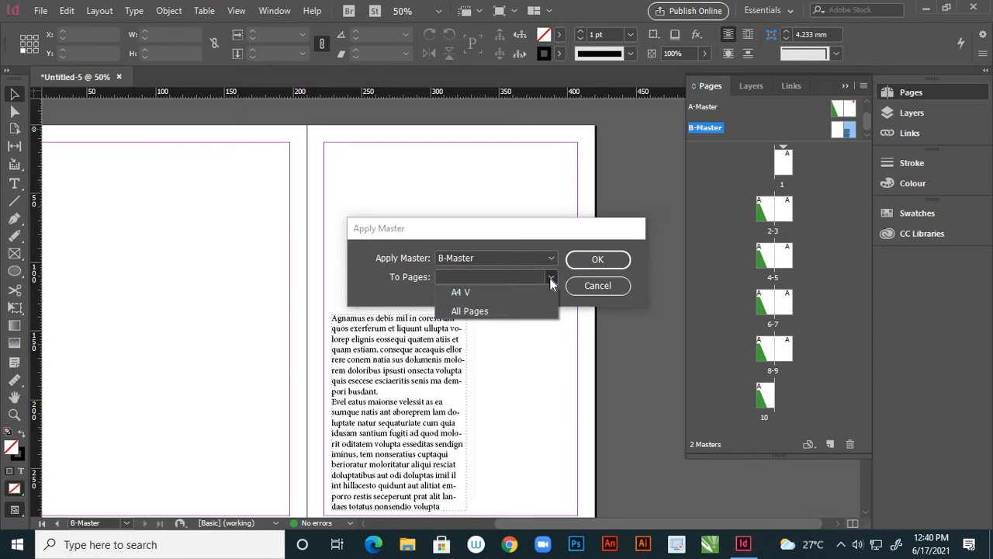
click(518, 311)
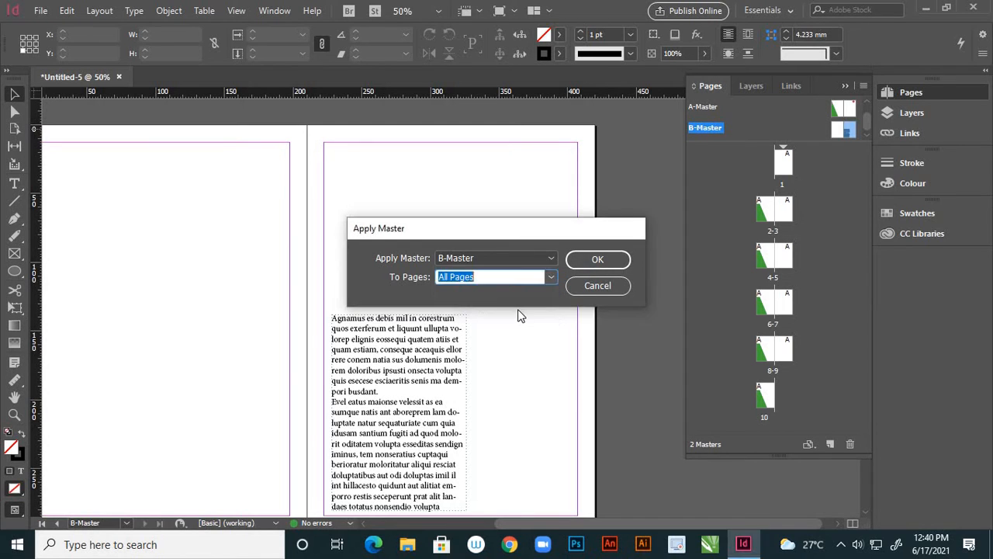
click(584, 261)
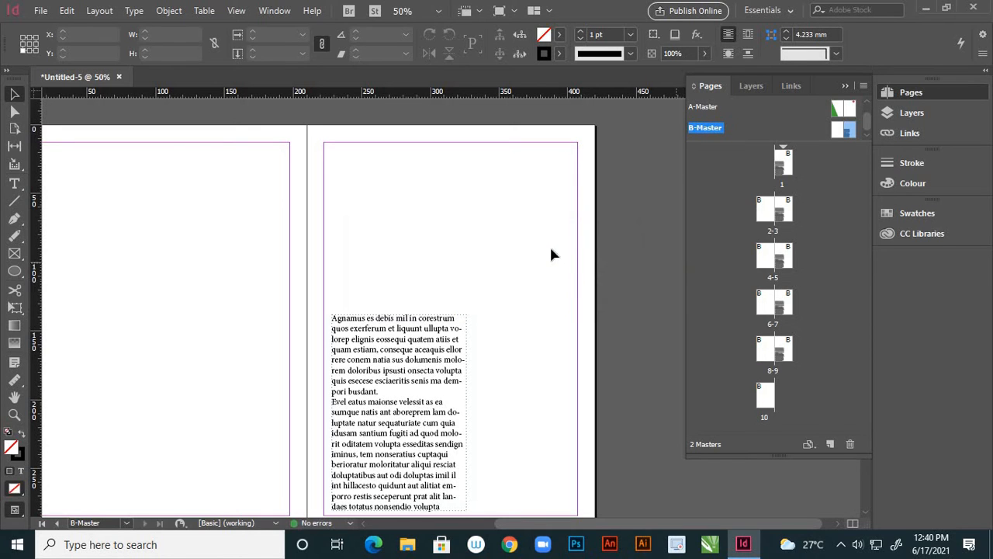
- Look through the document spreads from page 5 to page 9 to check how B-Master's placeholder text frame repeats
scroll(542, 256, down, 2)
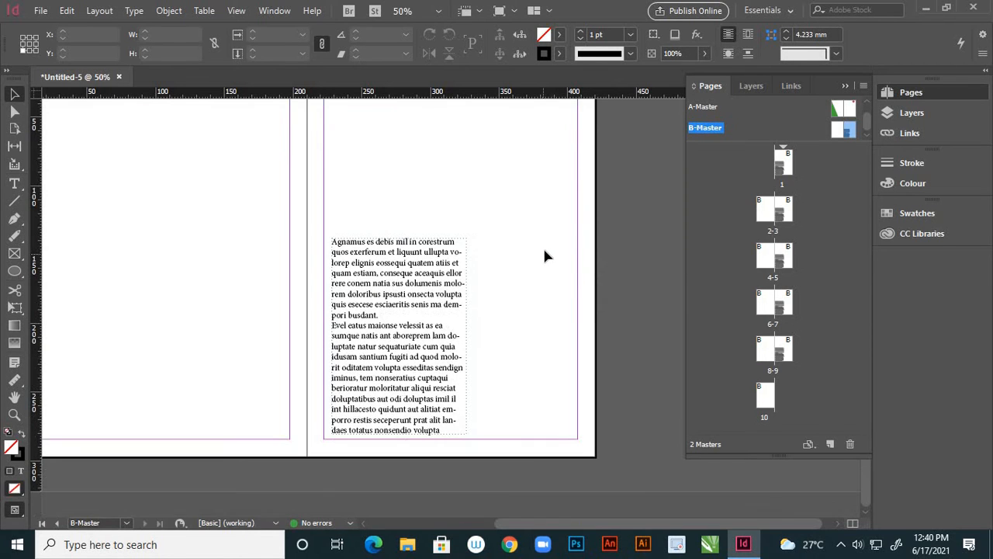
alt+click(793, 261)
scroll(513, 256, down, 5)
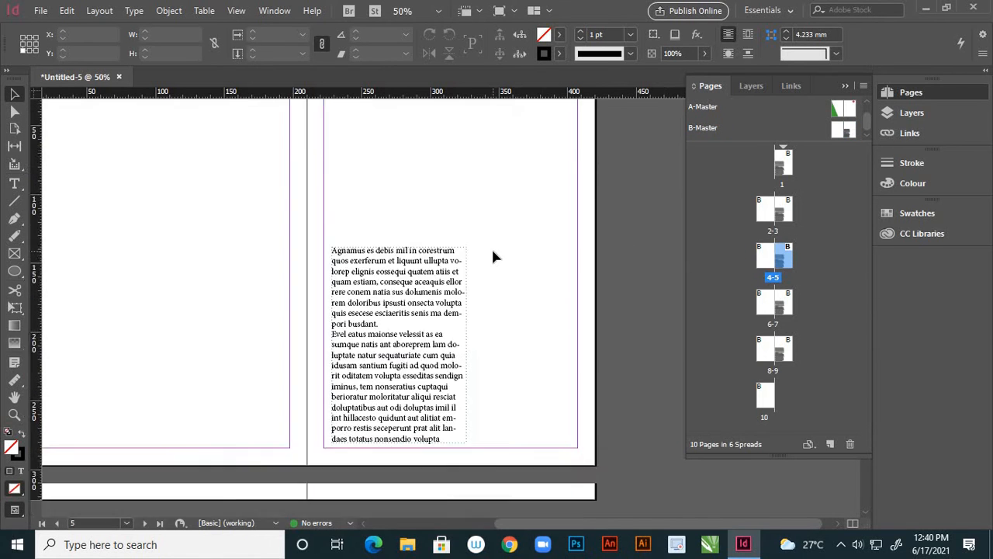
scroll(497, 246, up, 3)
scroll(500, 237, down, 2)
scroll(502, 245, up, 3)
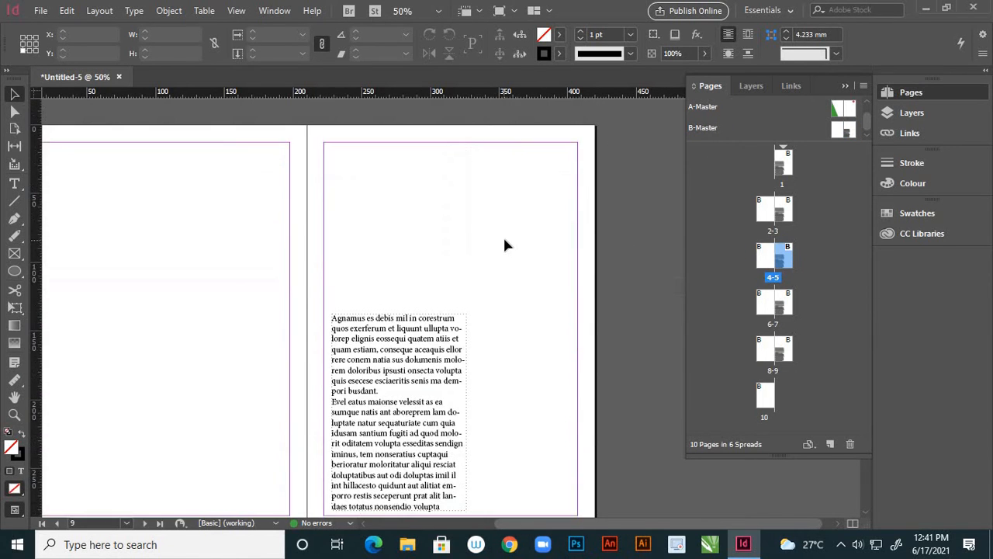
scroll(503, 245, down, 3)
scroll(503, 245, up, 3)
scroll(504, 245, down, 5)
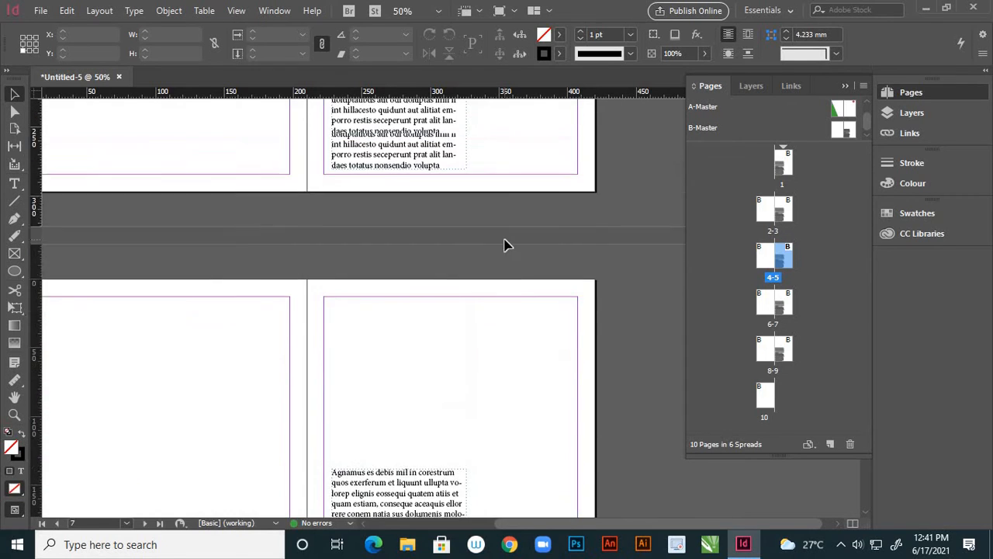
scroll(504, 245, up, 1)
- View A-Master's right-hand page and compare its objects with document pages 1 to 3
click(851, 116)
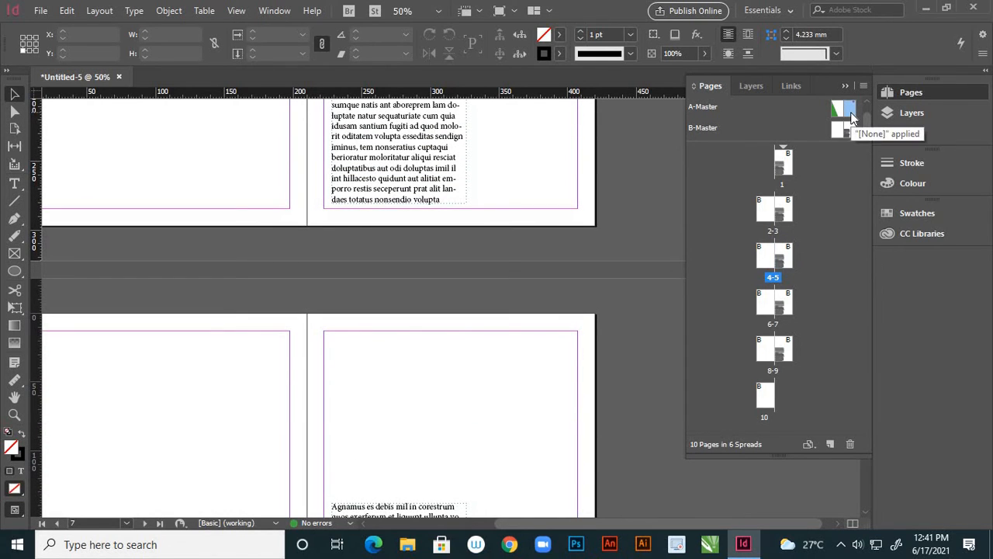
double_click(851, 116)
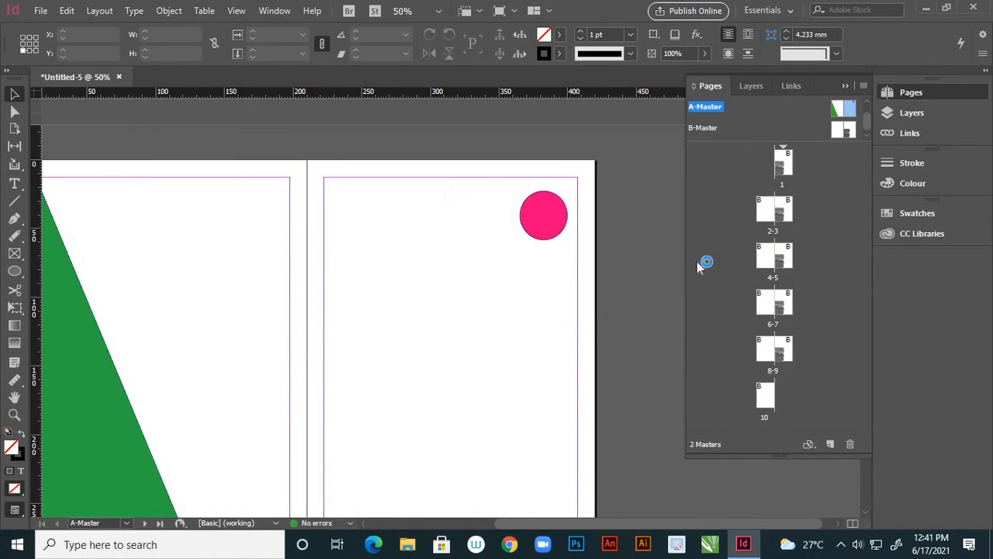
scroll(556, 264, down, 2)
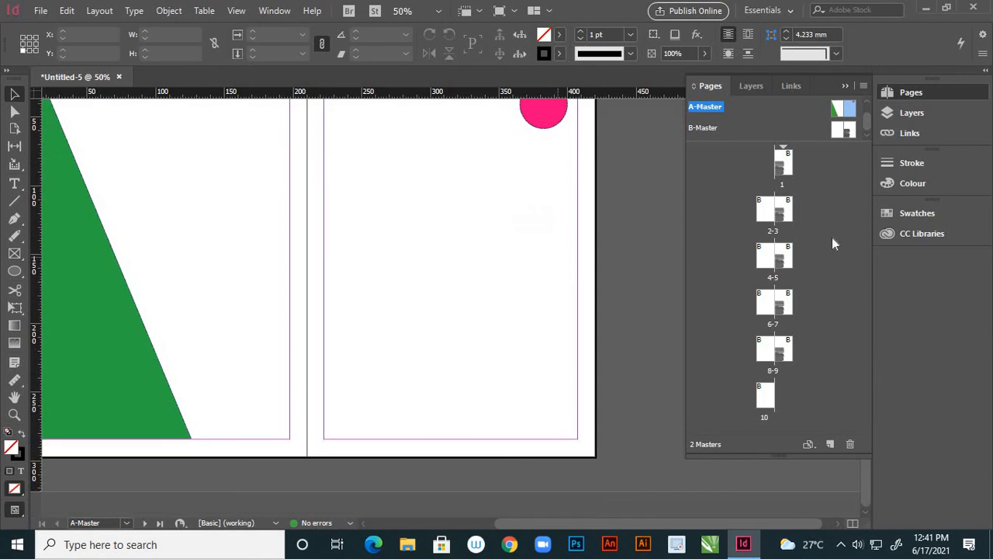
double_click(794, 211)
scroll(532, 235, up, 3)
scroll(534, 242, up, 6)
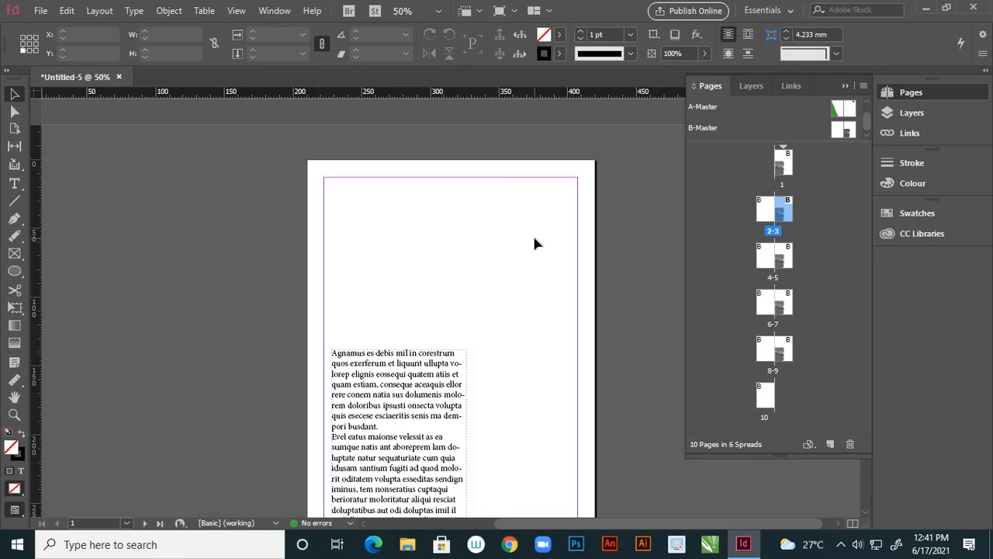
scroll(534, 243, down, 3)
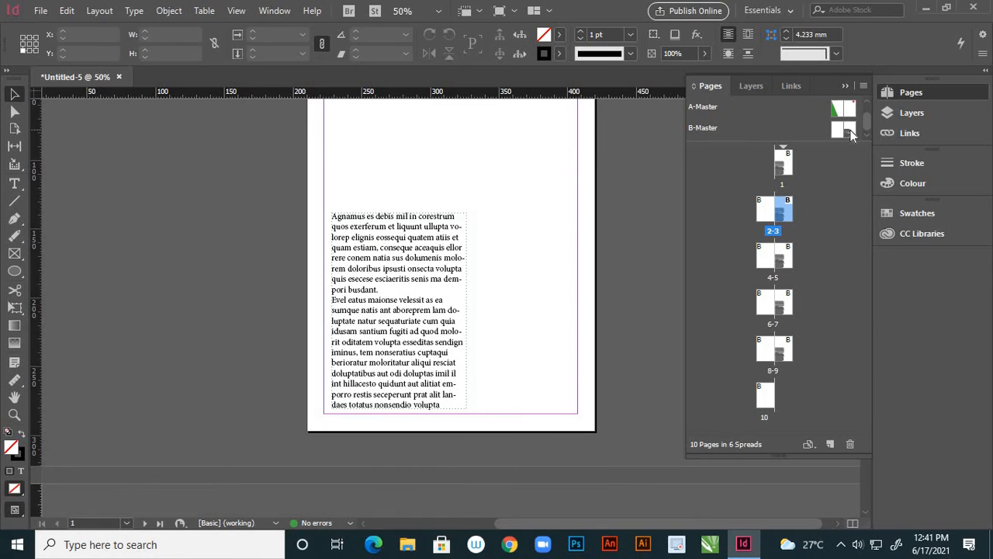
- Reopen A-Master's right-hand page and compare it with document page 1, checking which master's objects page 1 carries
click(849, 133)
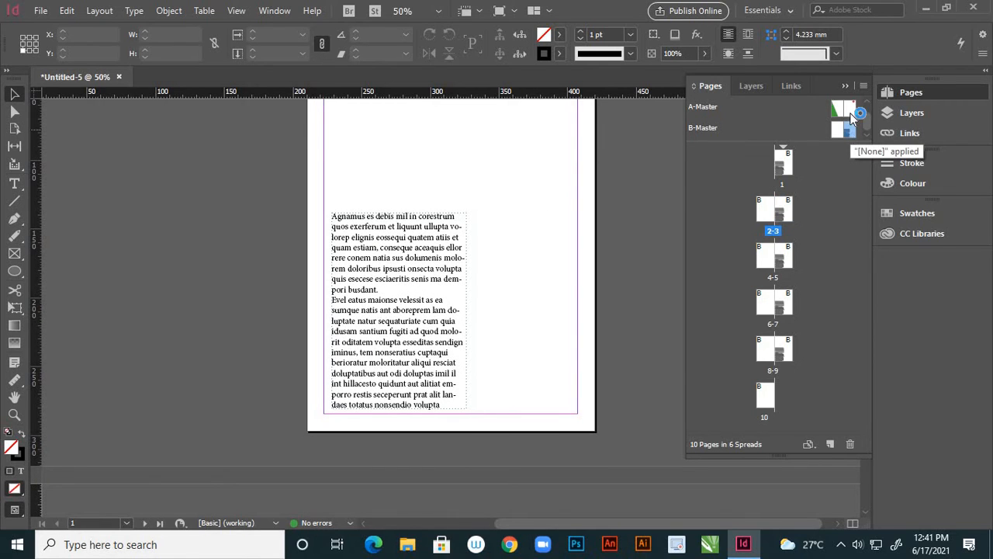
click(850, 109)
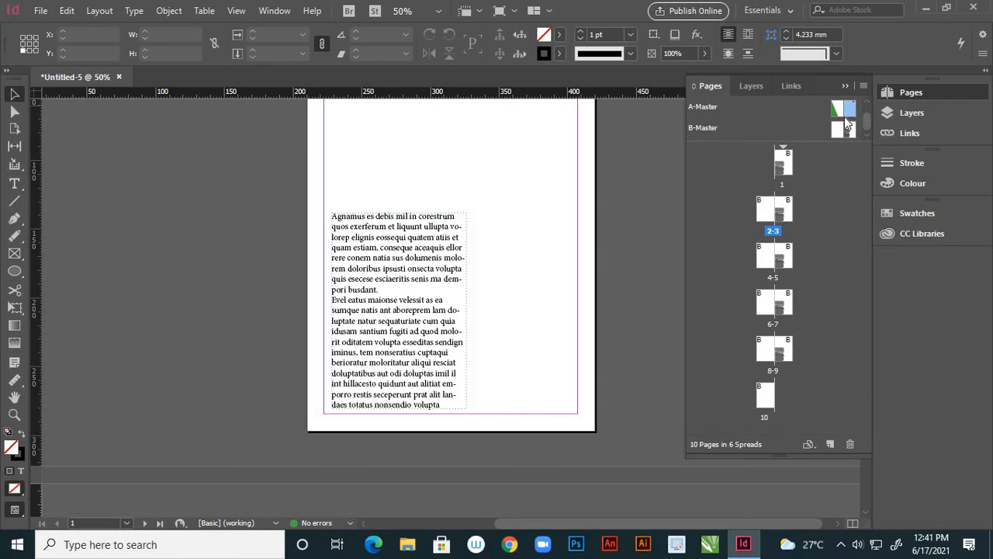
double_click(850, 111)
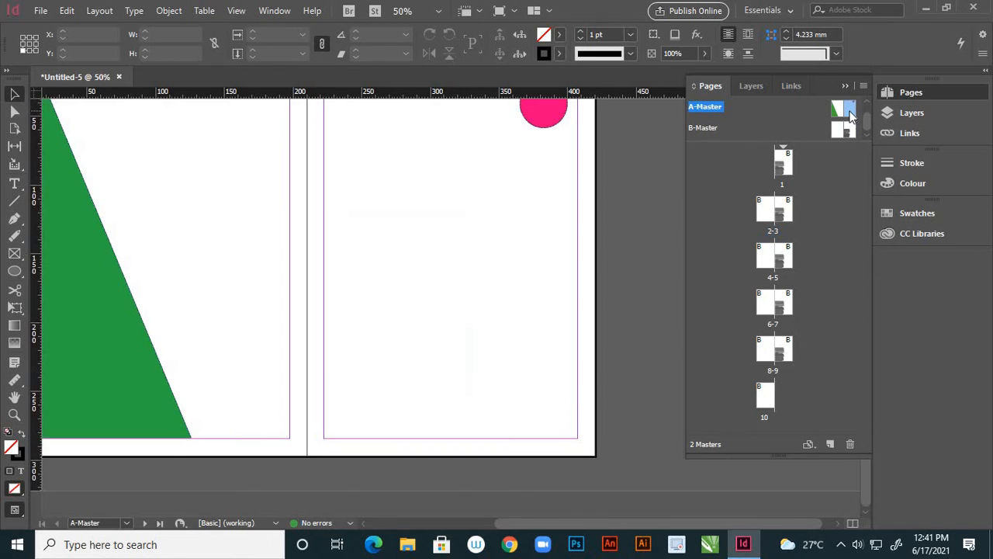
scroll(552, 209, up, 3)
scroll(554, 219, down, 3)
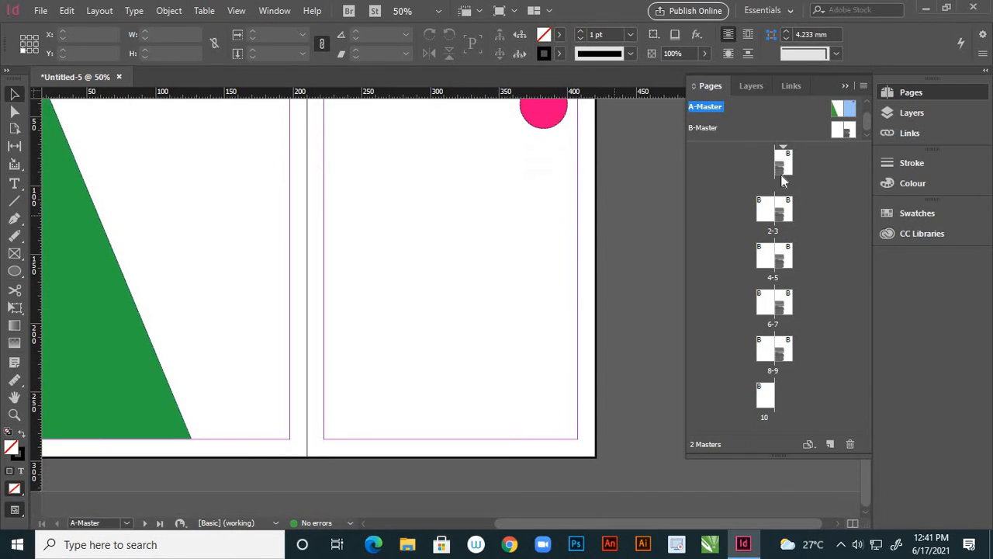
double_click(850, 111)
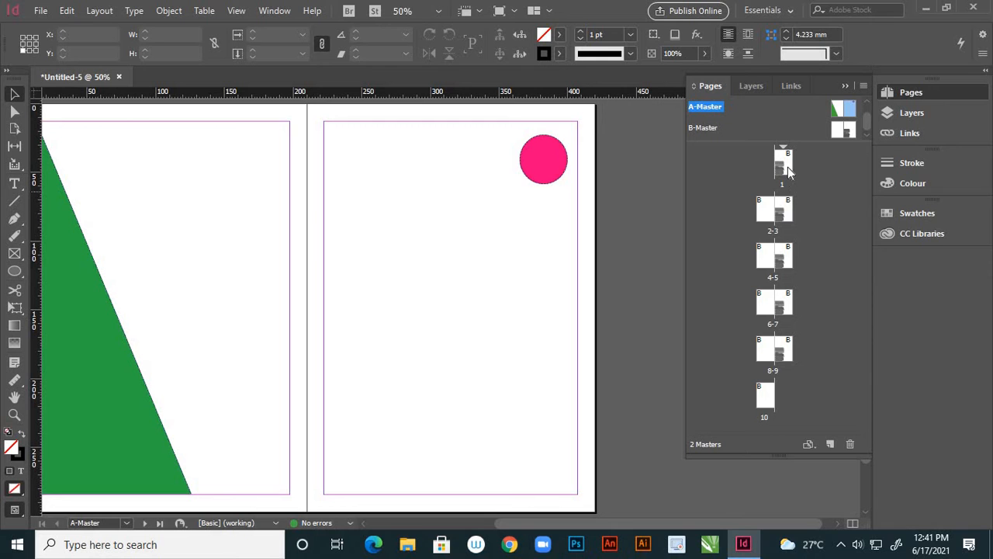
double_click(785, 164)
scroll(484, 223, down, 5)
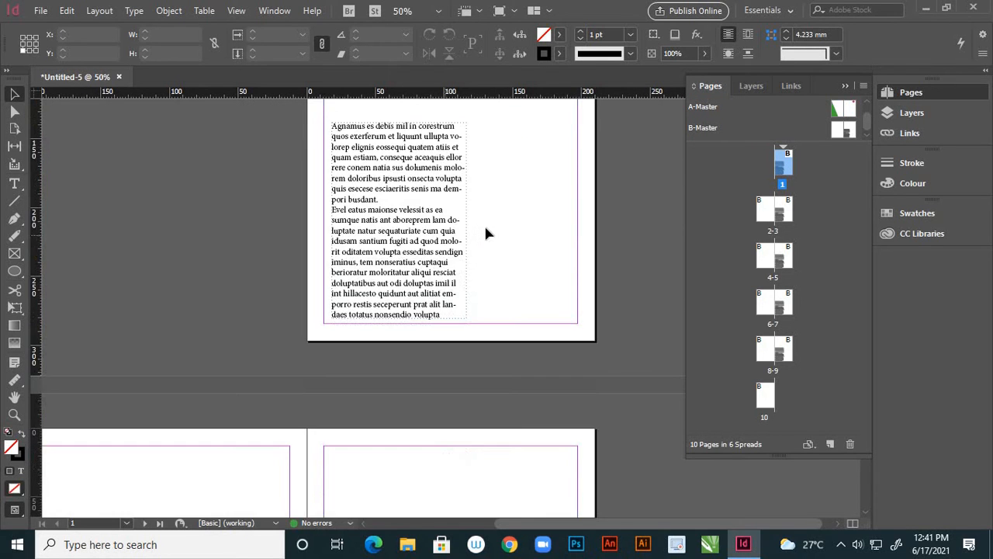
scroll(485, 225, up, 5)
scroll(485, 231, up, 2)
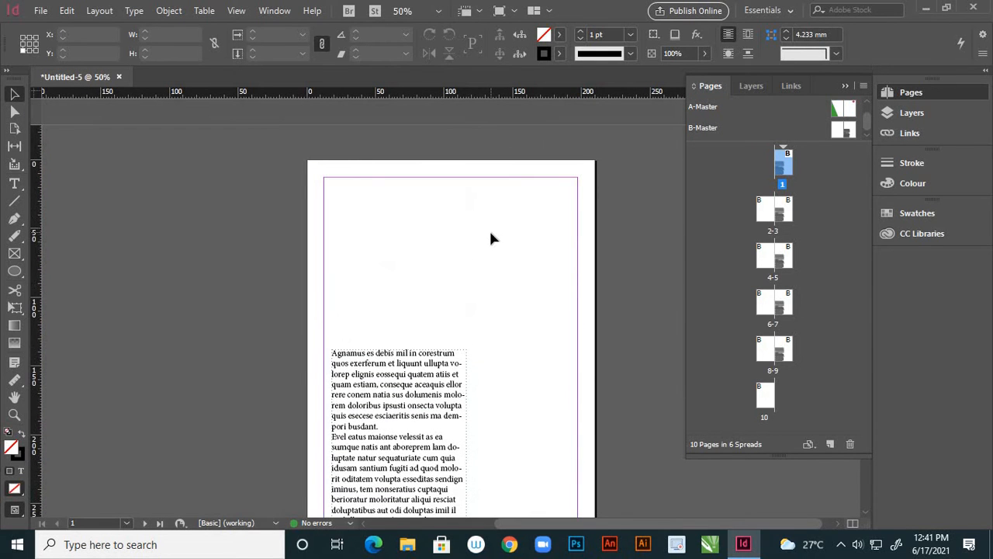
- Apply A-Master to All Pages of the document
double_click(838, 113)
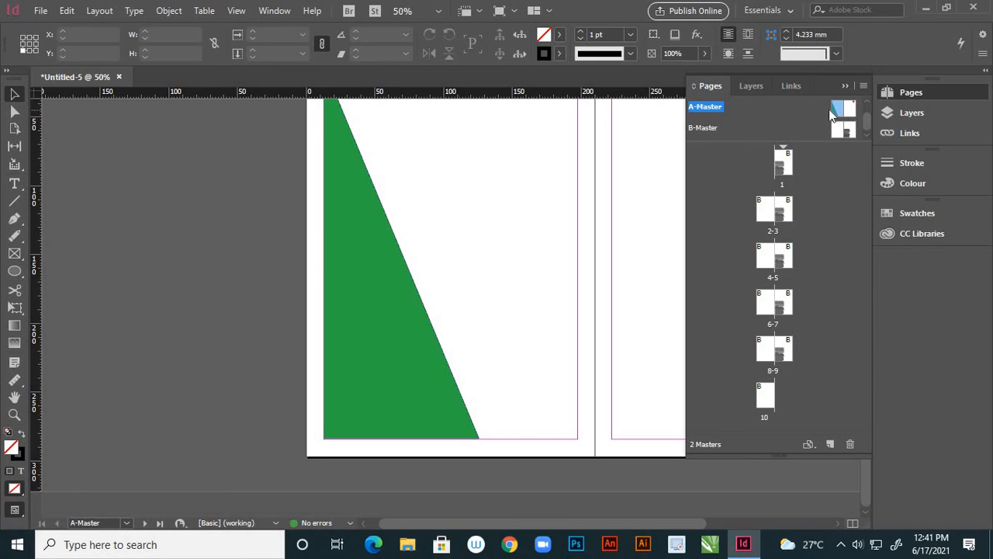
right_click(812, 109)
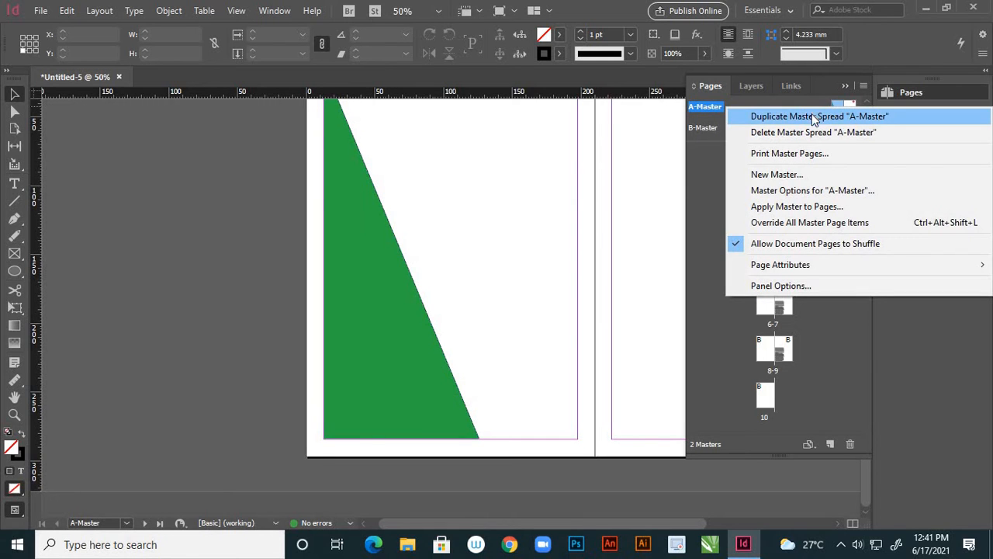
click(832, 206)
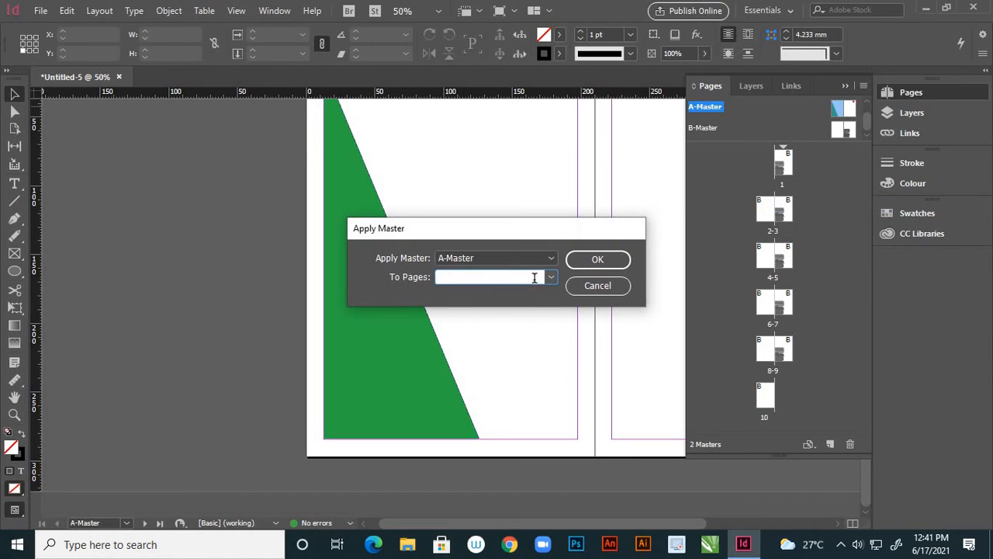
click(551, 280)
click(516, 310)
click(596, 261)
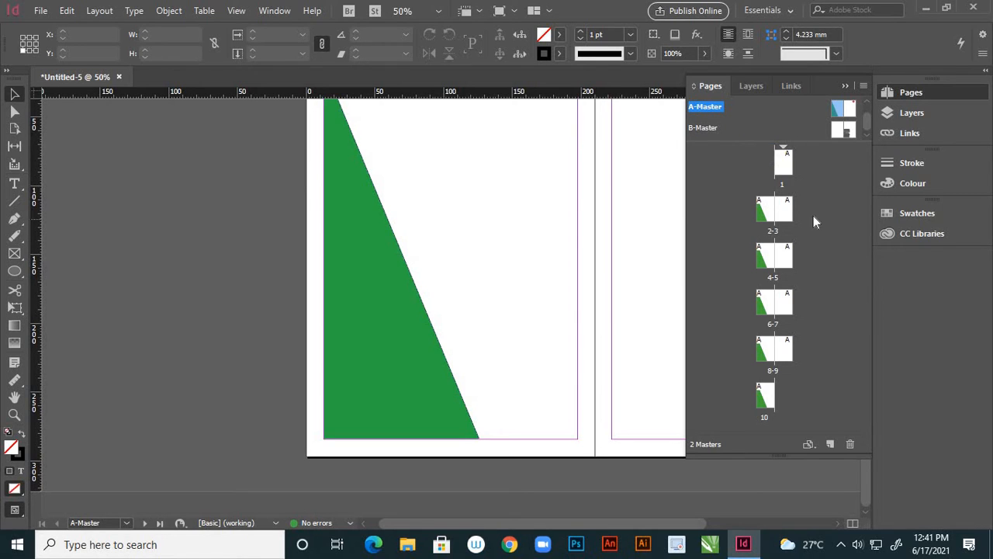
- Look through the document from page 3 to page 10, checking where A-Master's green triangle and pink circle repeat
double_click(786, 211)
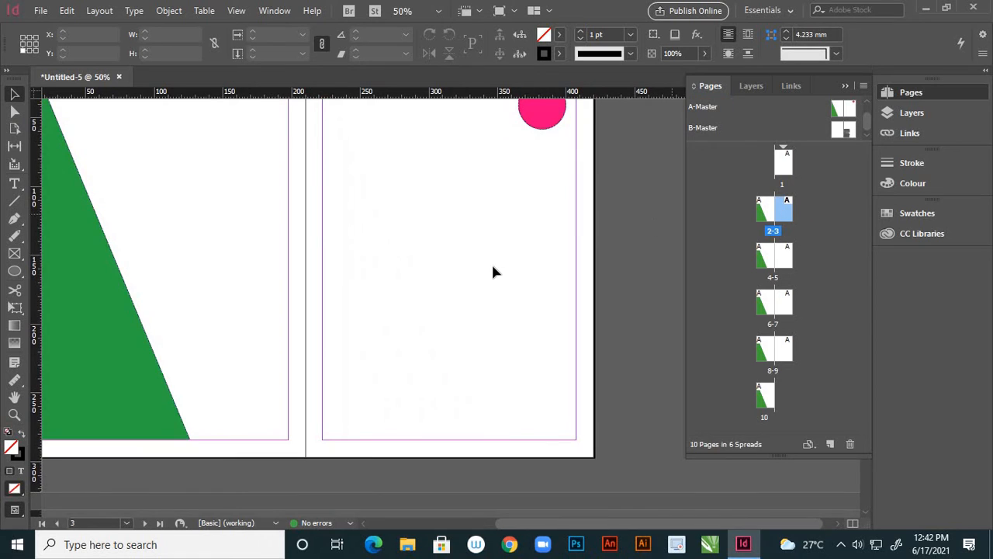
scroll(493, 271, down, 10)
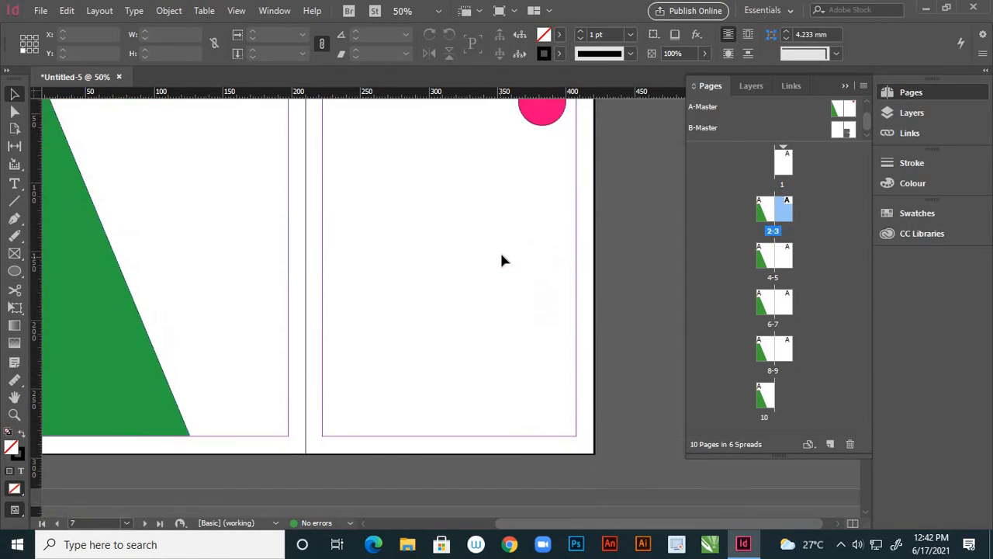
scroll(501, 260, down, 8)
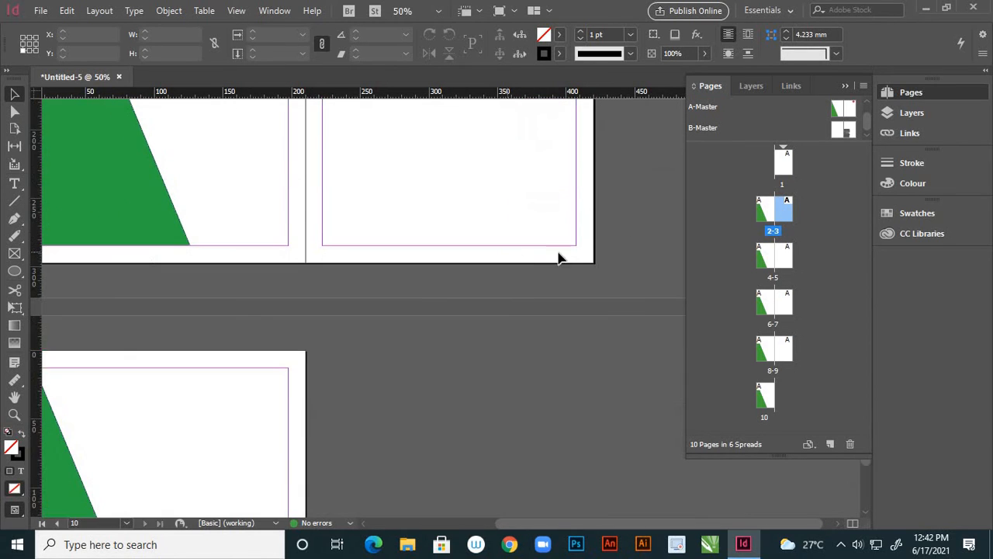
scroll(563, 248, down, 5)
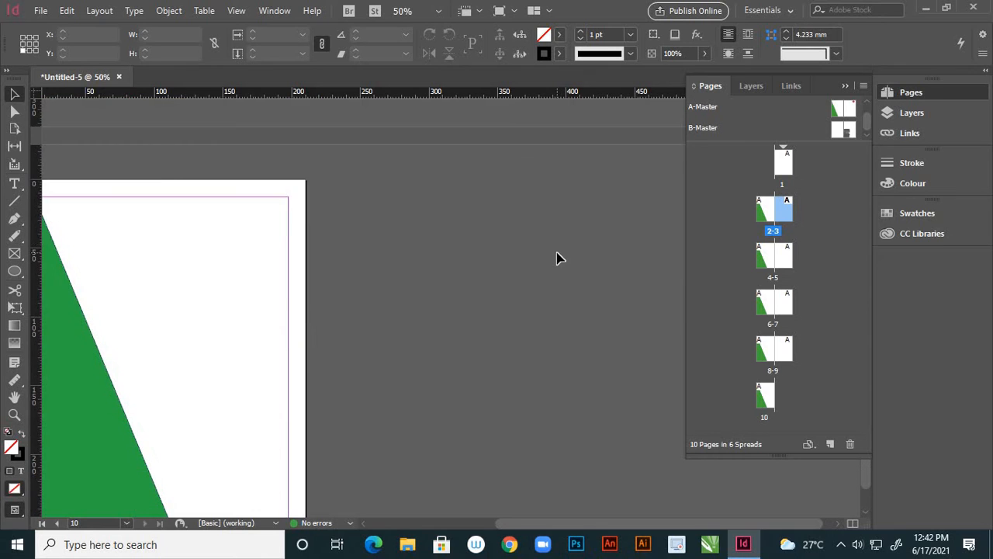
scroll(562, 248, up, 12)
scroll(564, 254, down, 4)
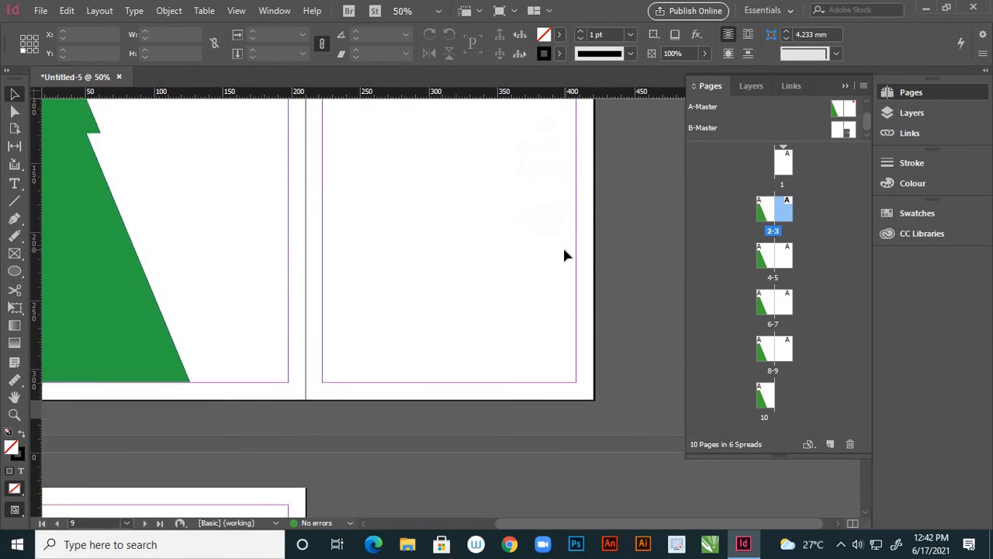
scroll(564, 255, up, 3)
- Apply B-Master to pages 1, 5 and 9 only
click(849, 132)
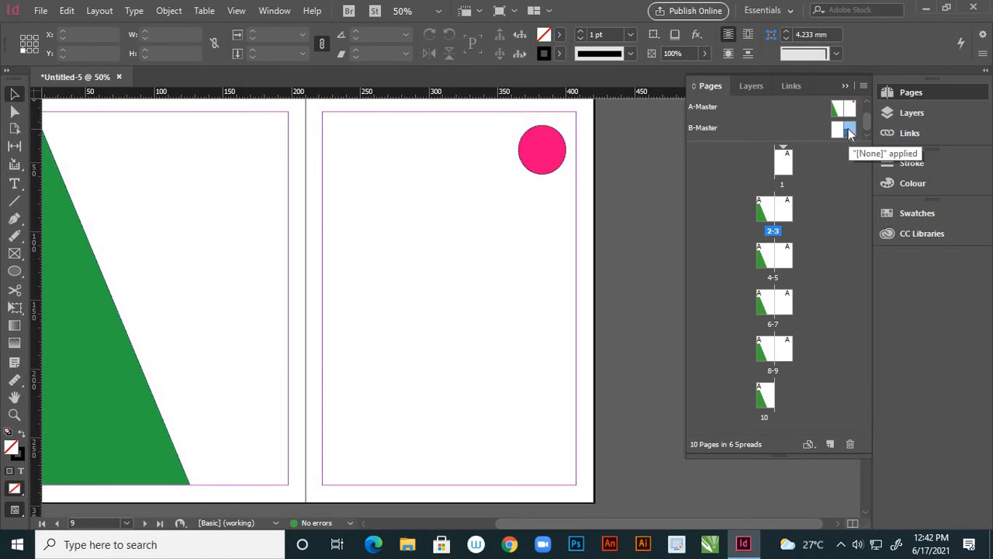
right_click(784, 128)
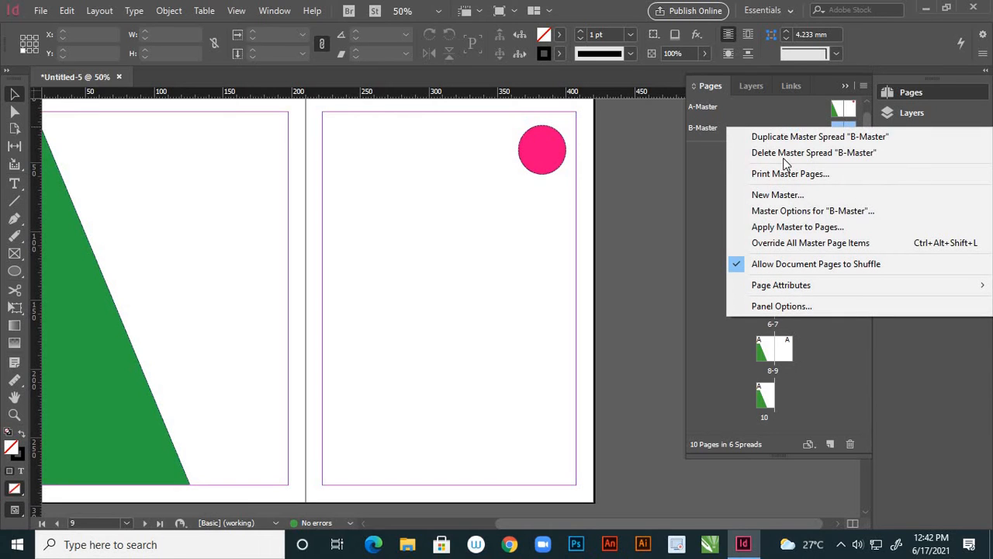
click(787, 228)
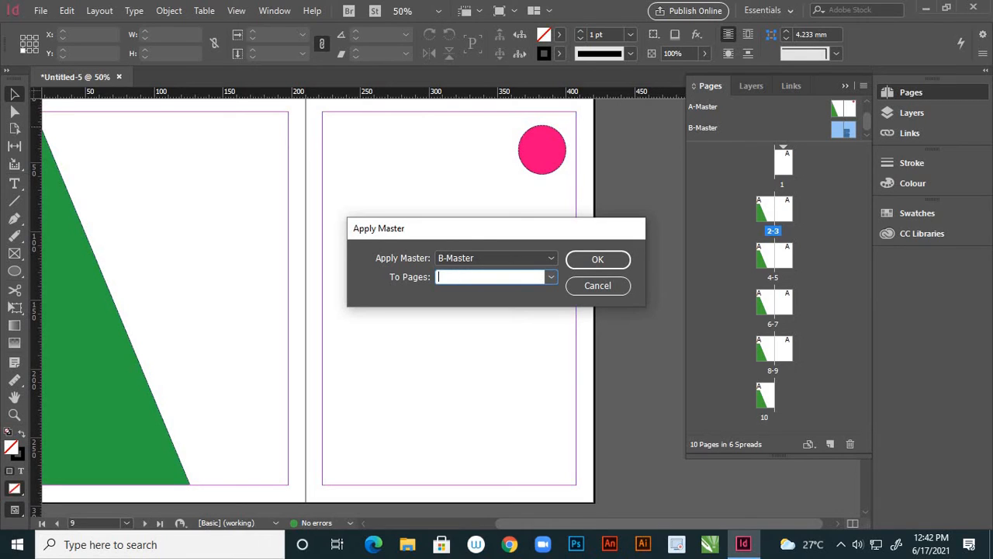
text(1,5,9)
click(590, 260)
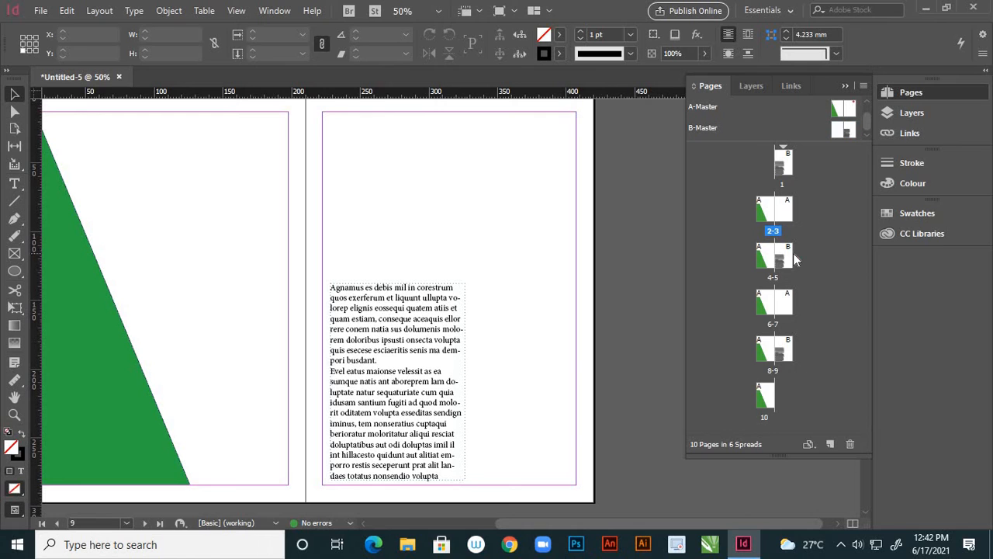
- Examine the document spreads to compare the pages carrying B-Master's text frame with those carrying A-Master's shapes
scroll(524, 190, down, 10)
scroll(527, 200, up, 10)
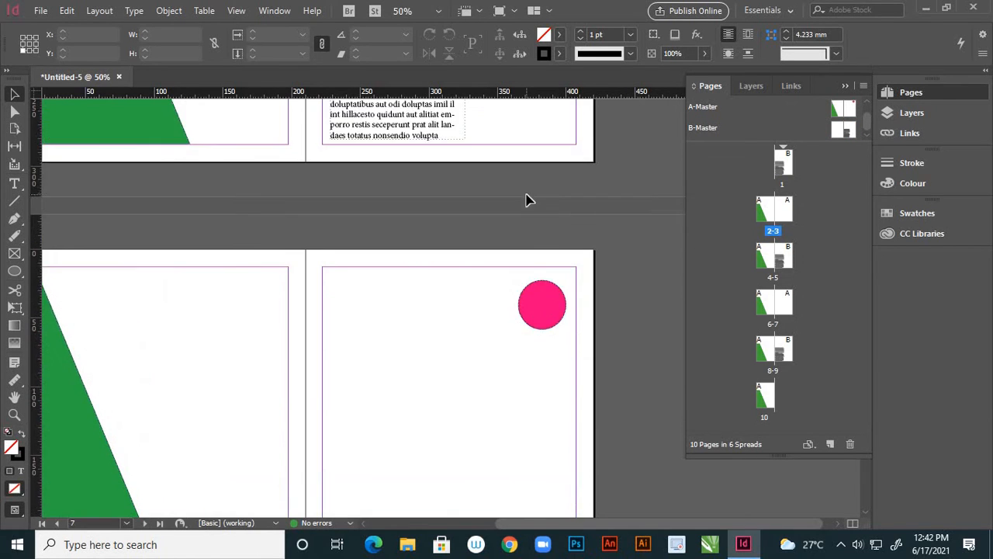
scroll(526, 200, up, 8)
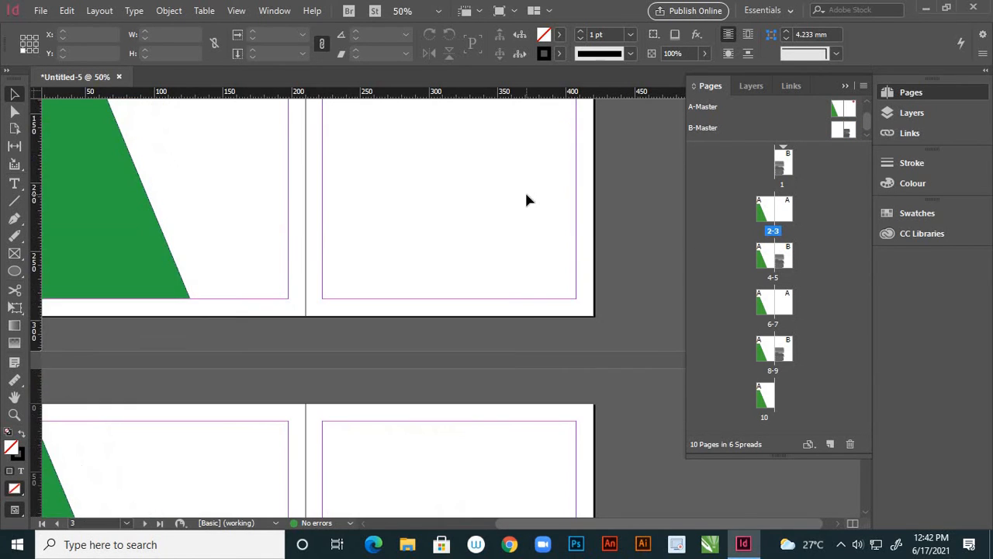
scroll(526, 201, up, 3)
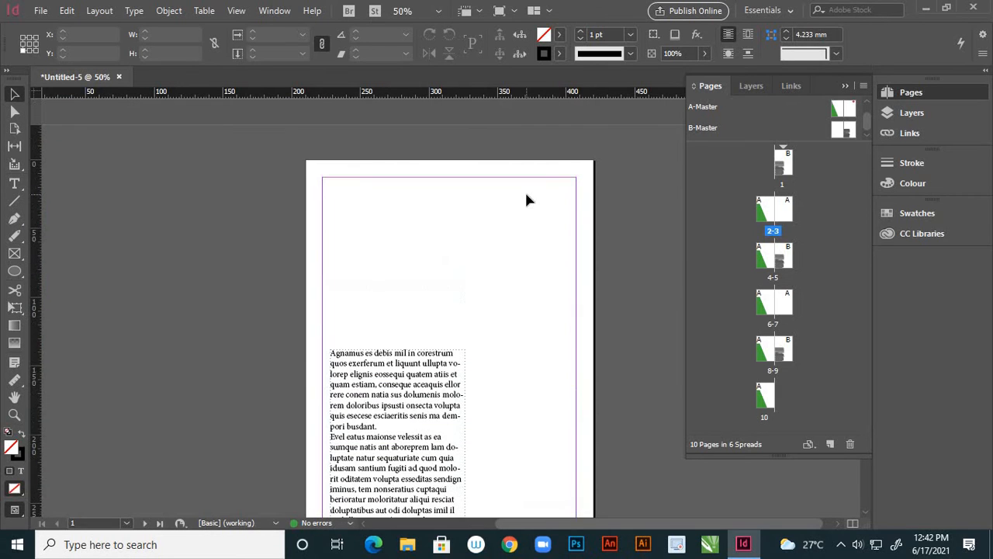
scroll(526, 200, down, 8)
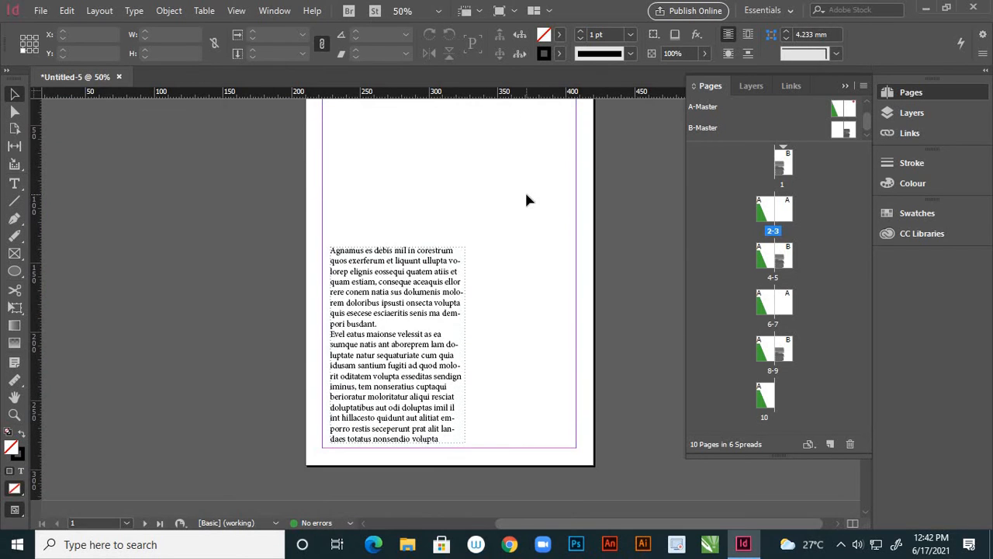
scroll(526, 200, down, 10)
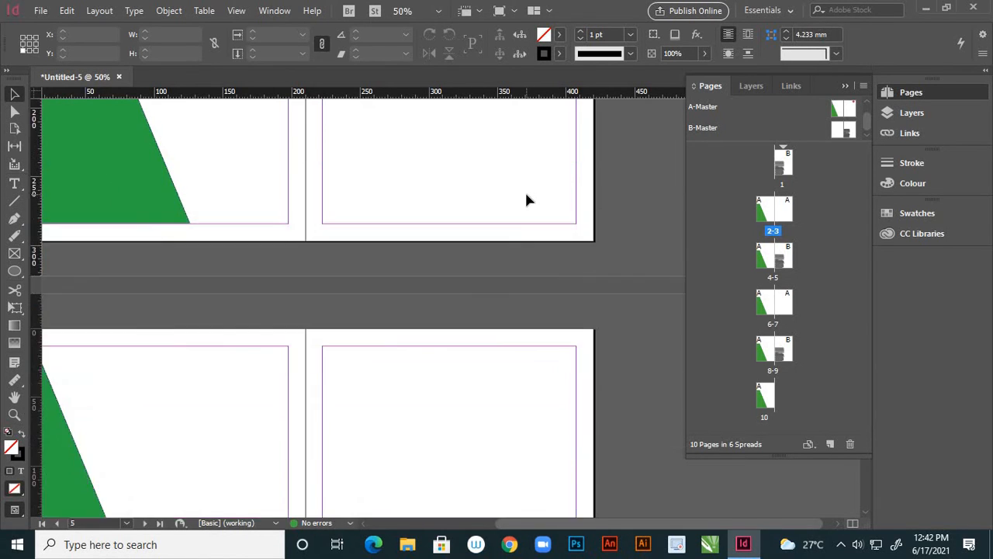
scroll(553, 196, down, 2)
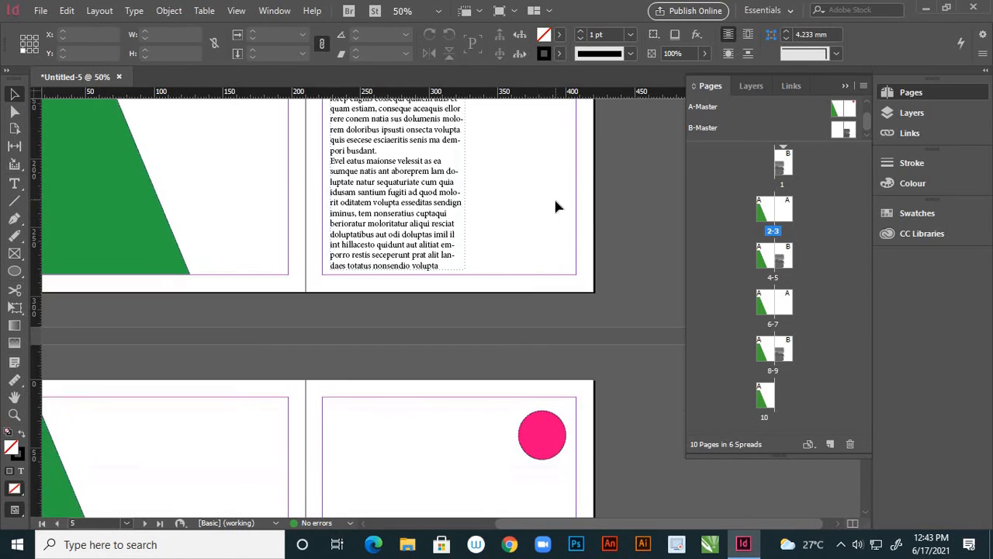
- Look back through the spreads from page 5 to page 1, checking which master's objects each page carries
scroll(552, 204, up, 5)
scroll(553, 214, up, 3)
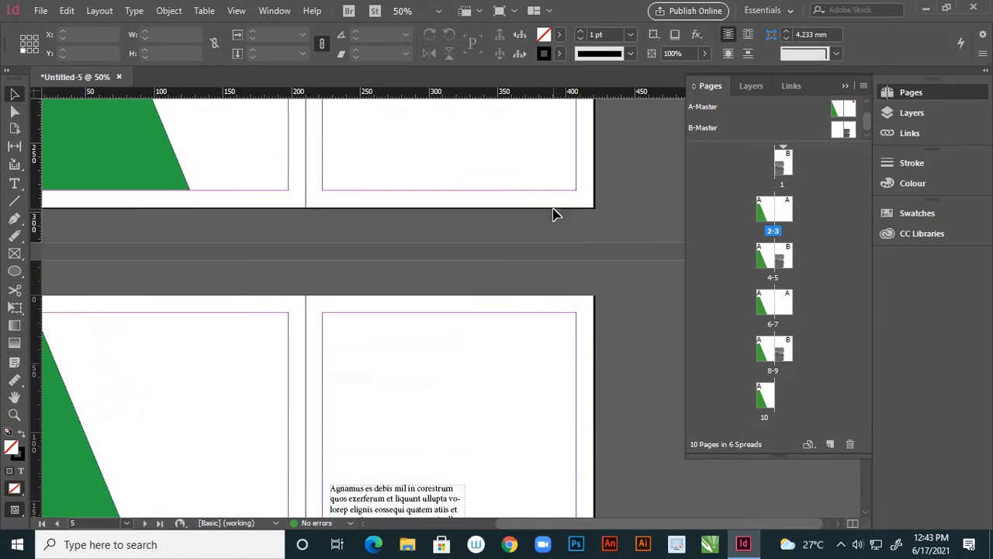
scroll(553, 205, up, 4)
scroll(552, 204, down, 4)
scroll(553, 203, up, 8)
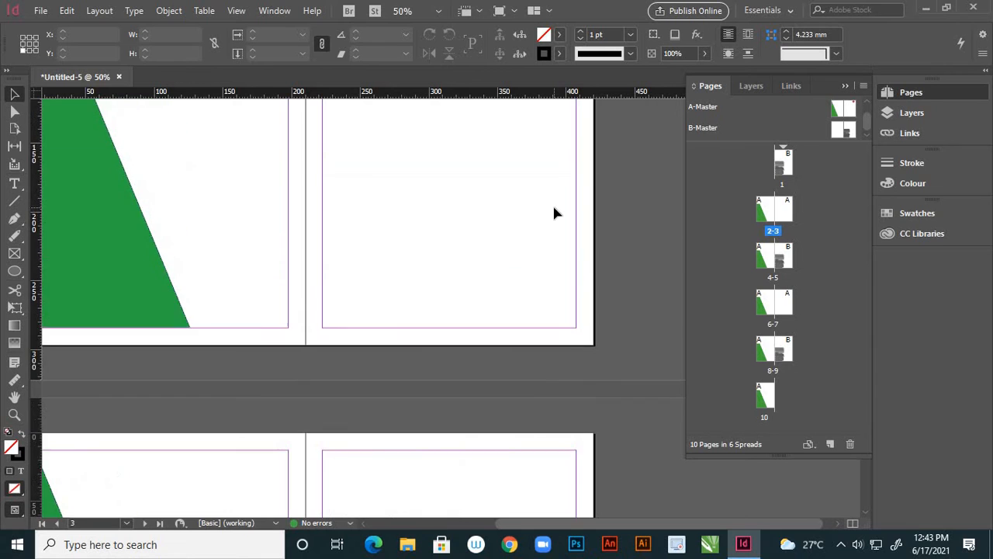
scroll(553, 208, up, 10)
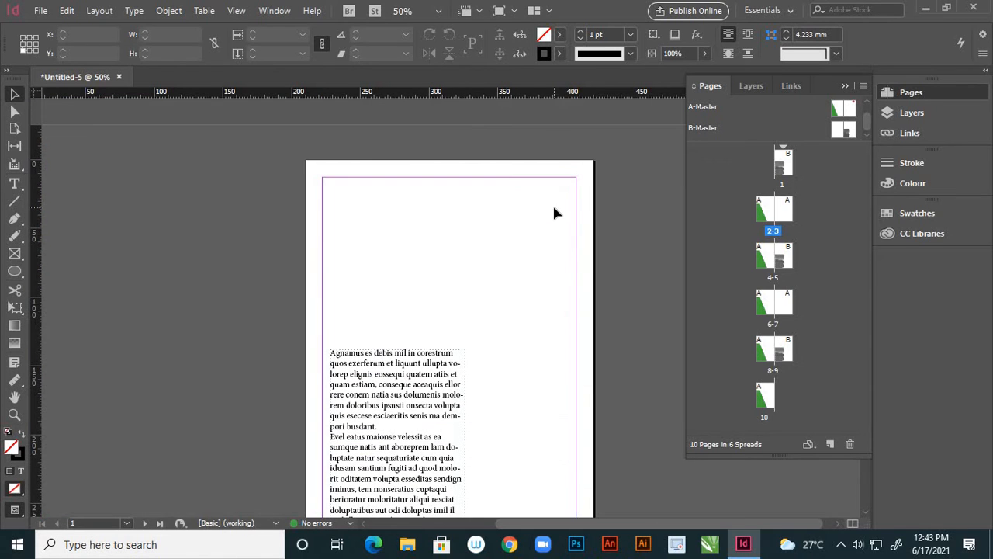
- Open the A-Master spread and apply A-Master to All Pages, replacing B-Master on pages 1, 5 and 9
click(852, 108)
double_click(850, 111)
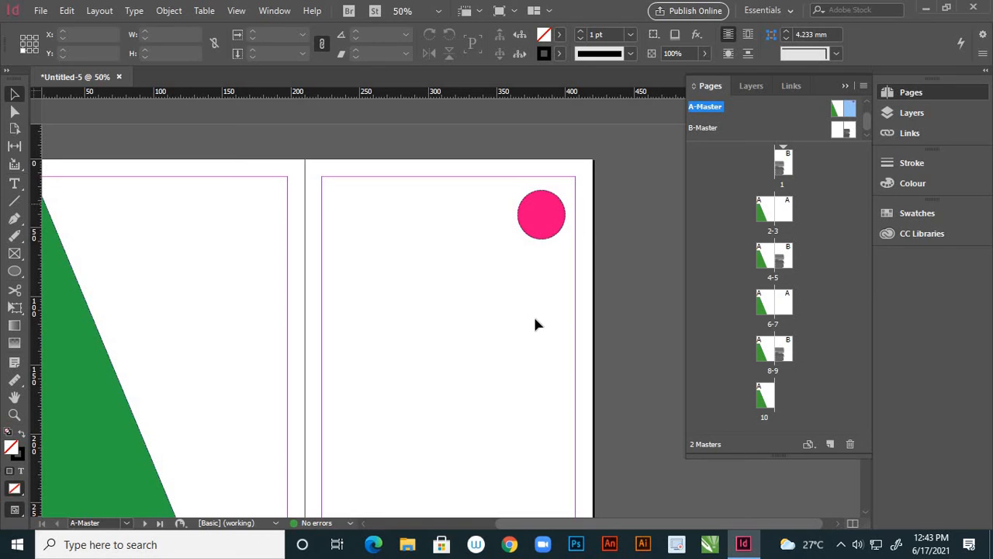
scroll(544, 315, down, 3)
scroll(613, 287, up, 3)
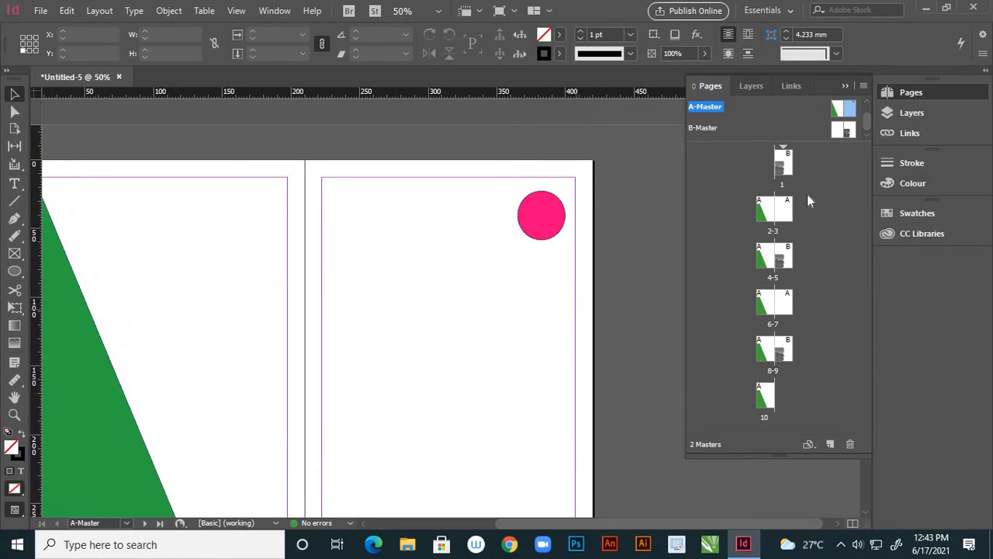
right_click(806, 109)
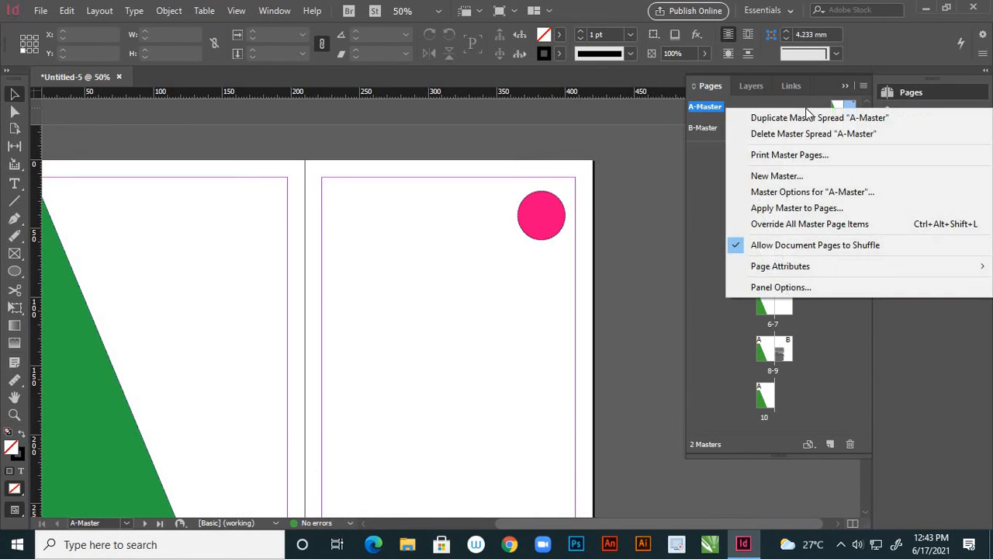
click(820, 209)
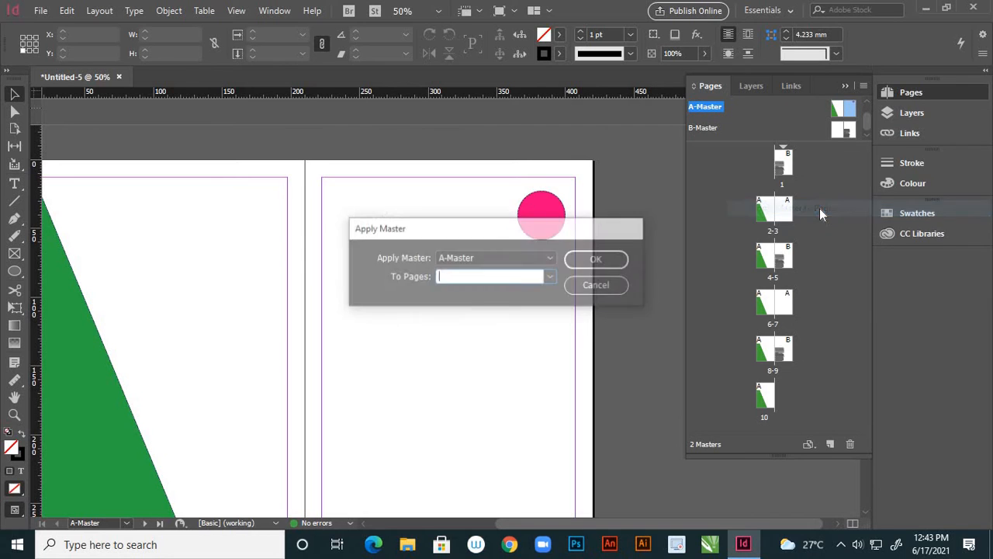
click(550, 277)
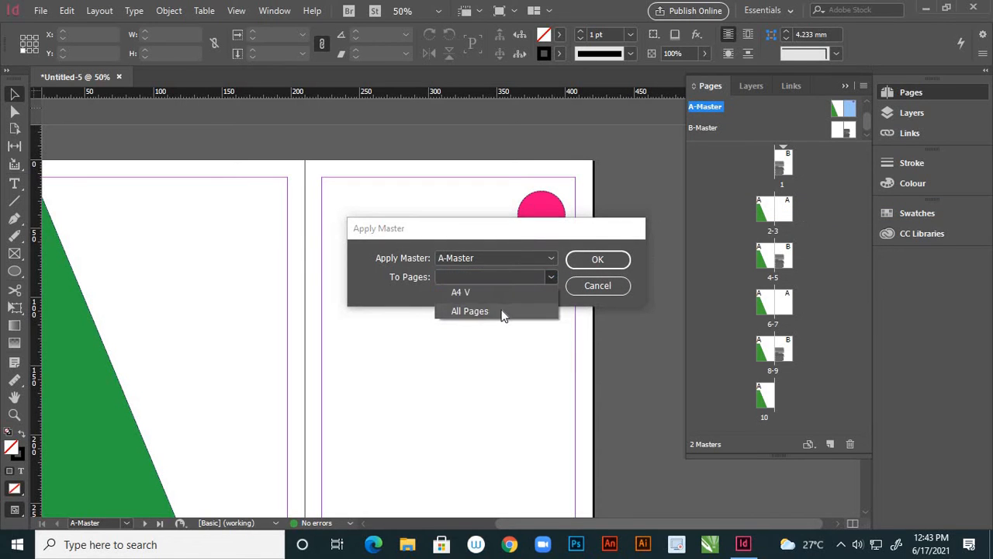
click(505, 310)
click(596, 261)
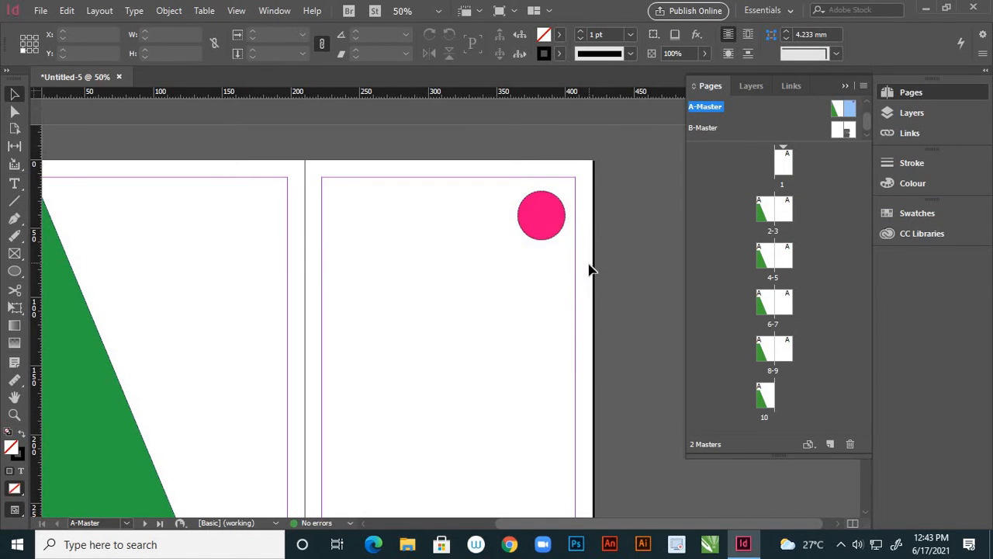
- Apply the right-hand page of B-Master to pages 3 and 7
scroll(582, 291, down, 3)
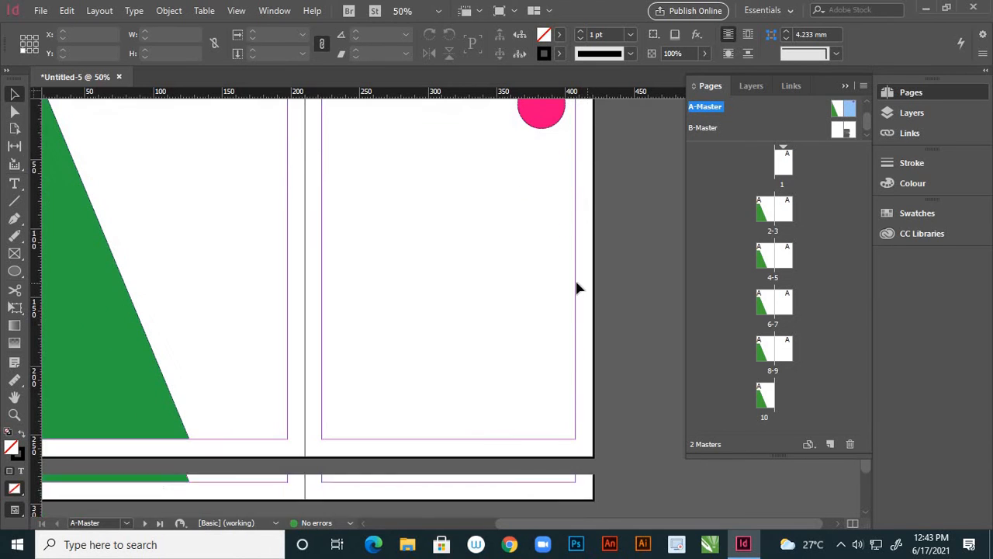
double_click(784, 169)
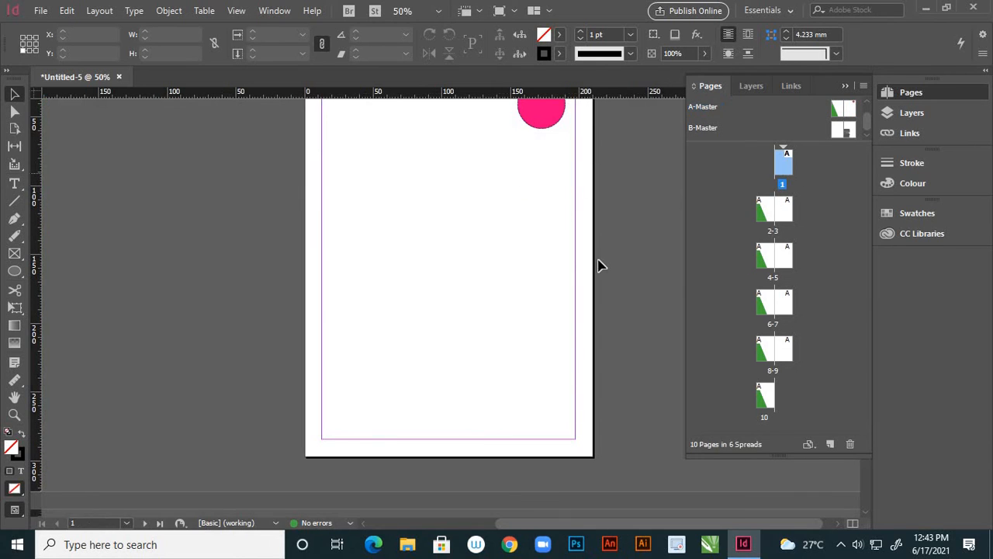
scroll(599, 266, down, 20)
scroll(590, 272, down, 14)
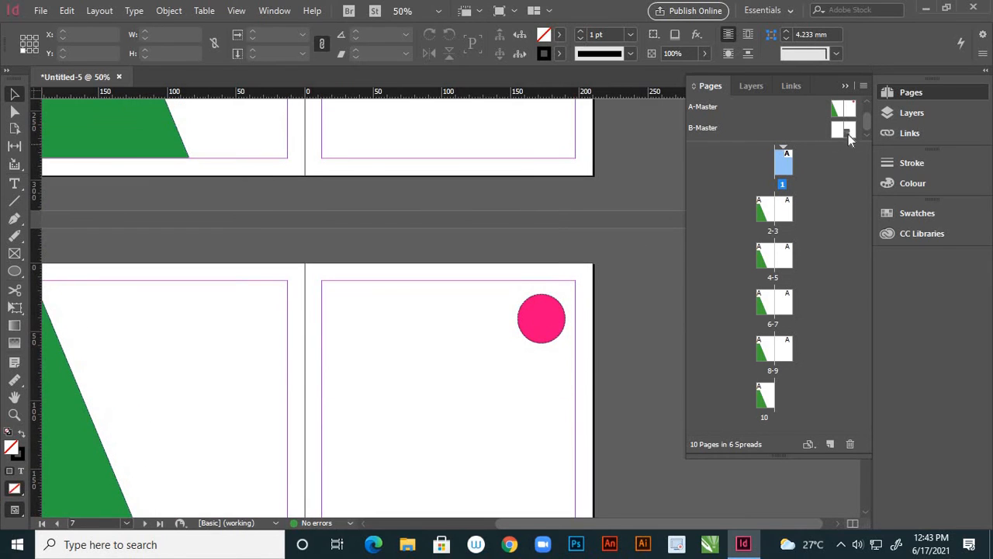
click(849, 132)
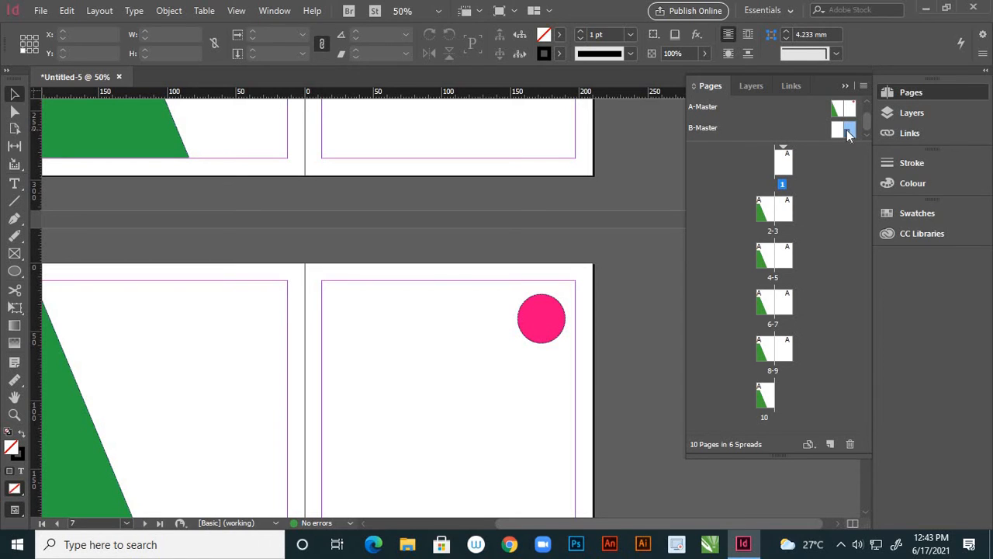
drag(846, 134, 787, 223)
drag(850, 133, 786, 314)
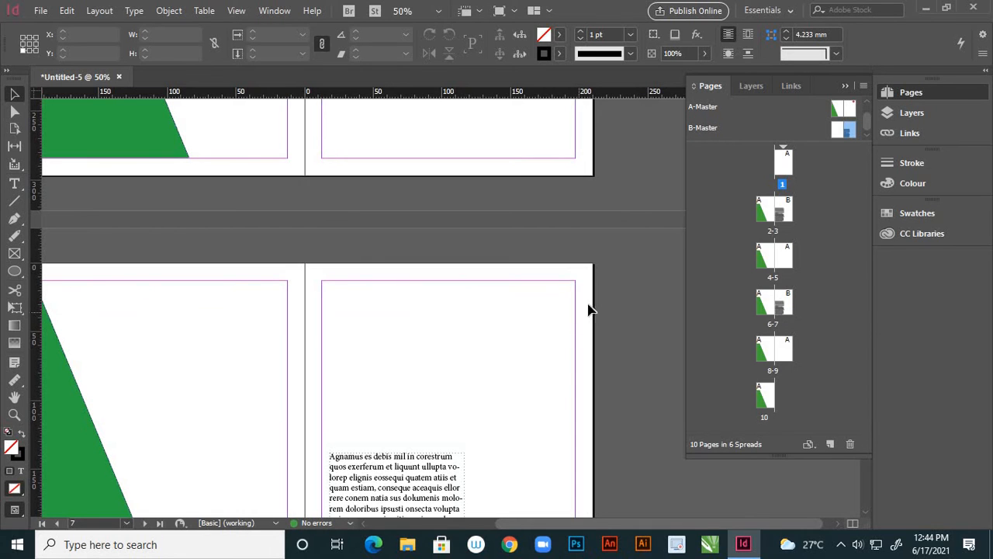
scroll(588, 309, down, 2)
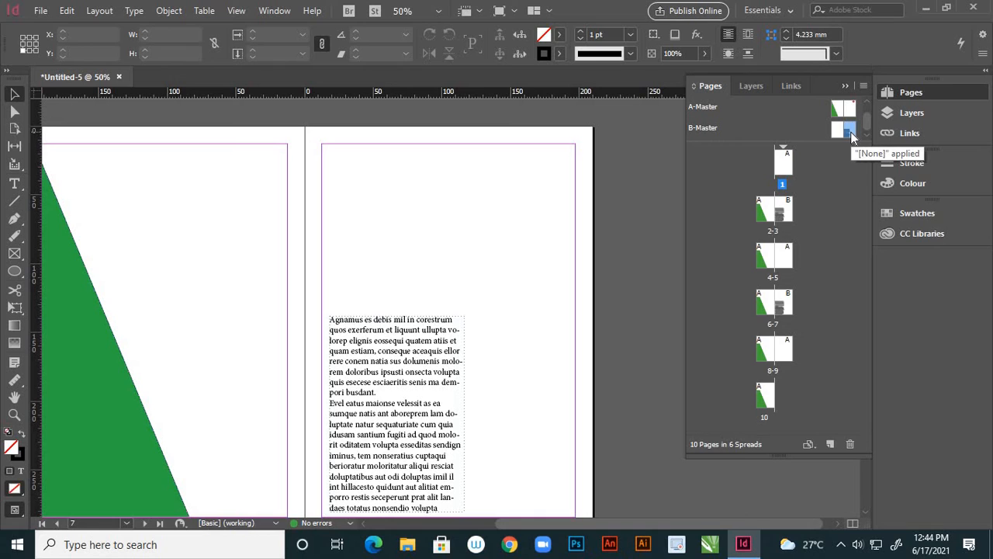
- Apply the right-hand page of B-Master to page 1 and inspect pages 1 to 3 in the layout
drag(851, 134, 782, 166)
scroll(648, 260, up, 2)
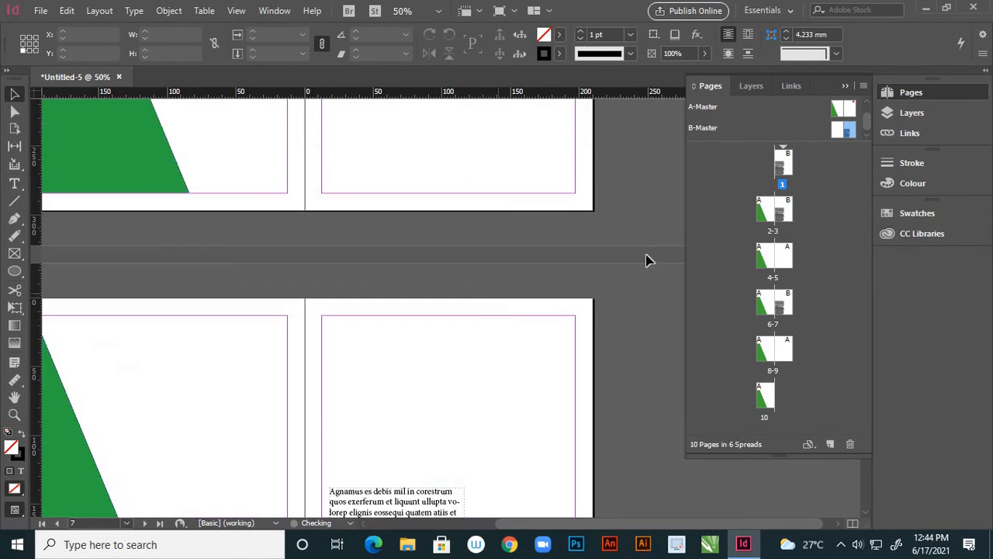
double_click(788, 211)
scroll(564, 248, up, 3)
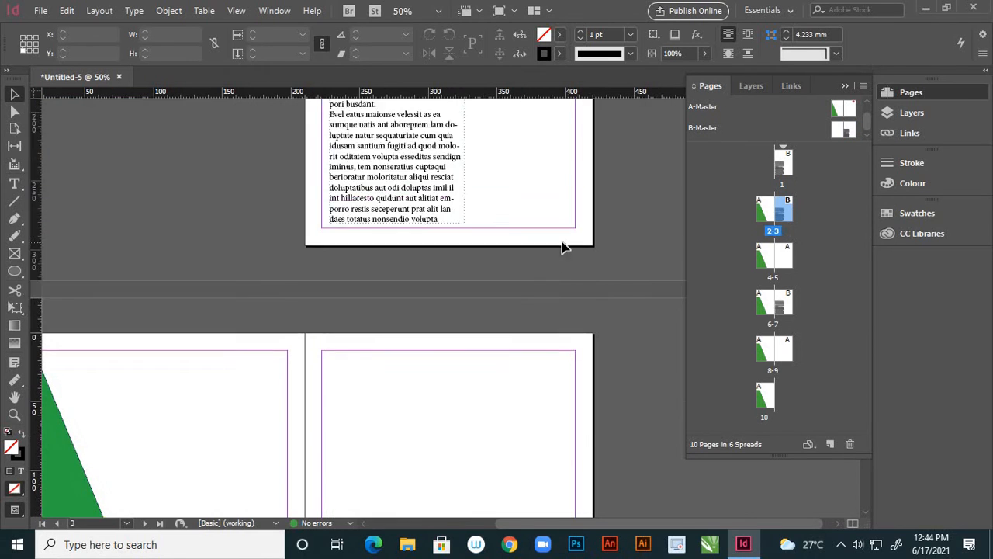
scroll(564, 247, up, 4)
scroll(576, 284, down, 10)
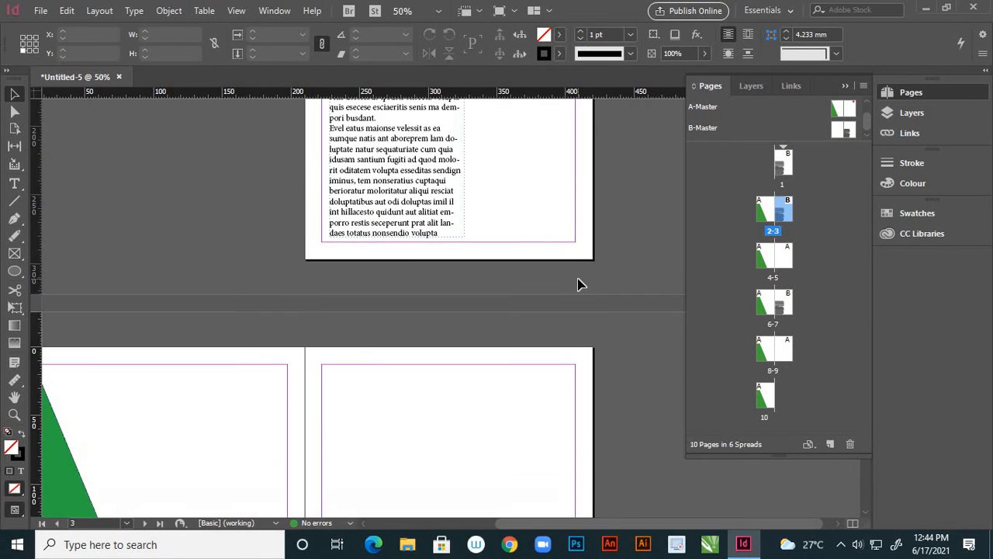
scroll(577, 288, down, 5)
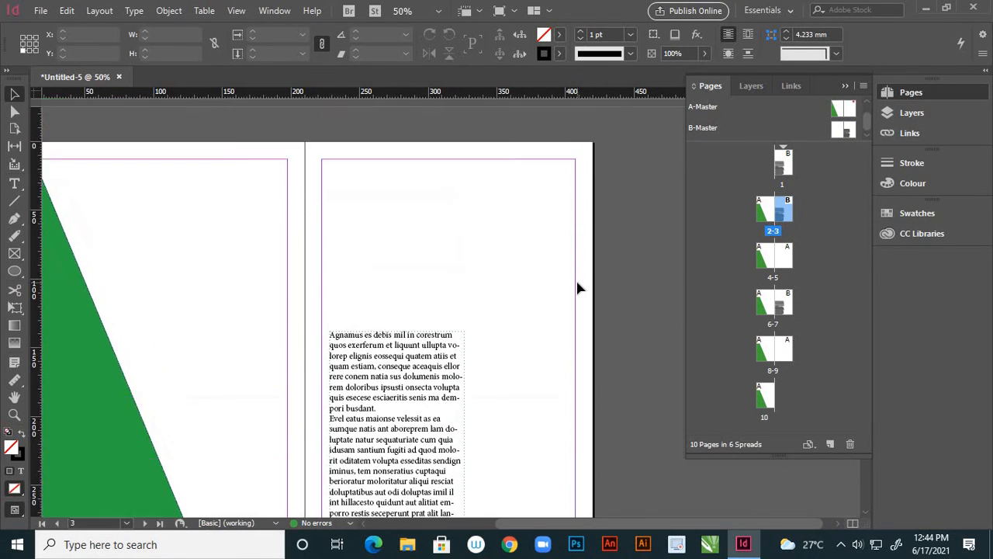
scroll(577, 288, up, 2)
scroll(534, 320, up, 6)
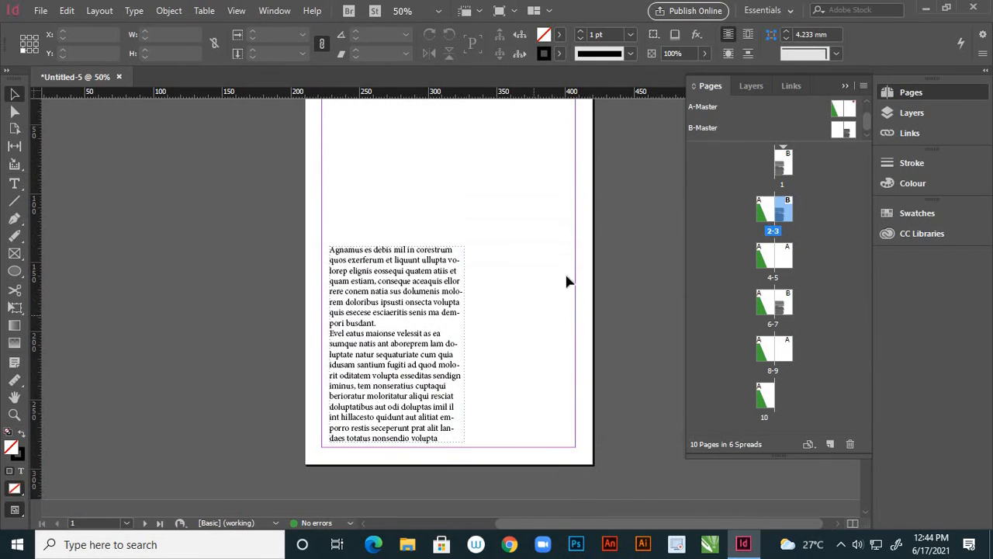
- Apply the right-hand page of A-Master to pages 5 and 9
click(851, 115)
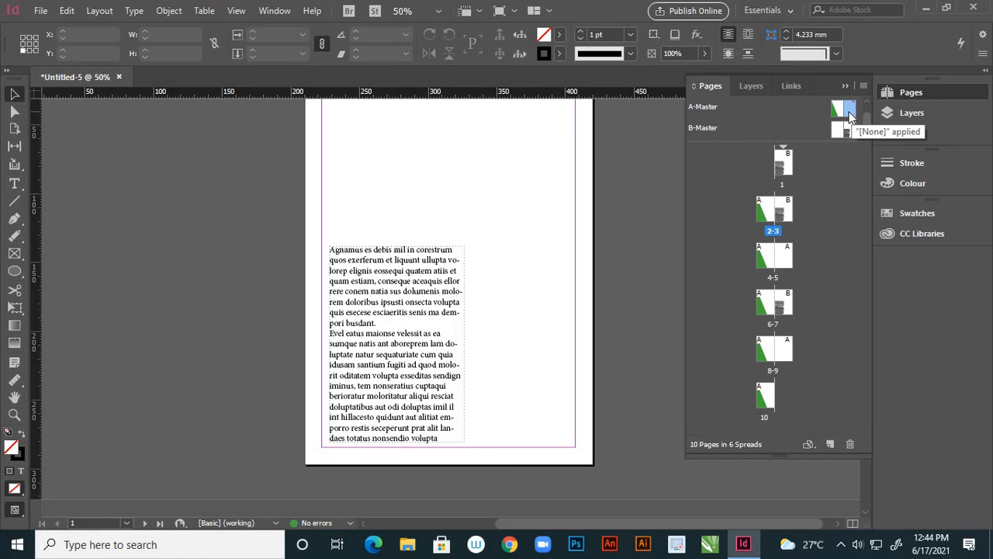
scroll(850, 118, up, 1)
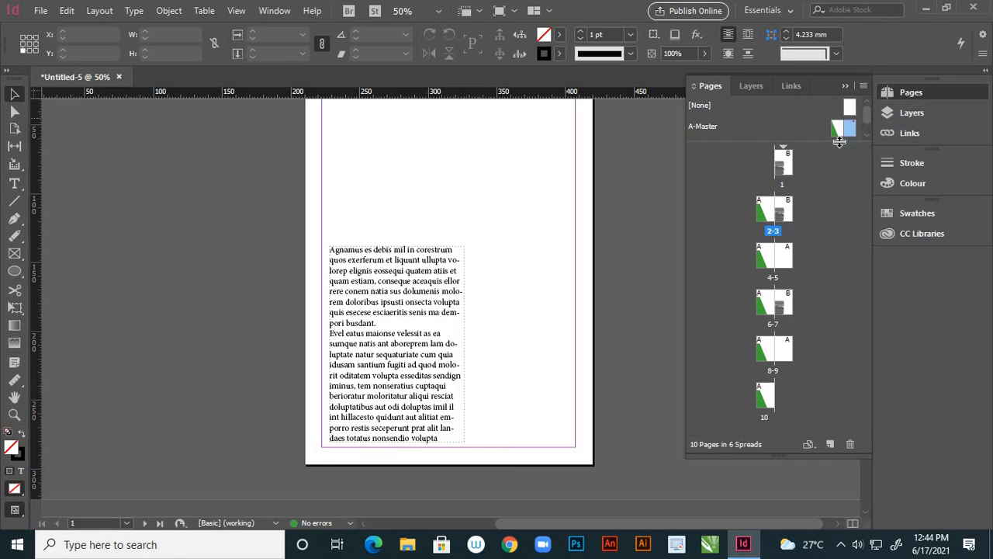
click(784, 264)
click(851, 129)
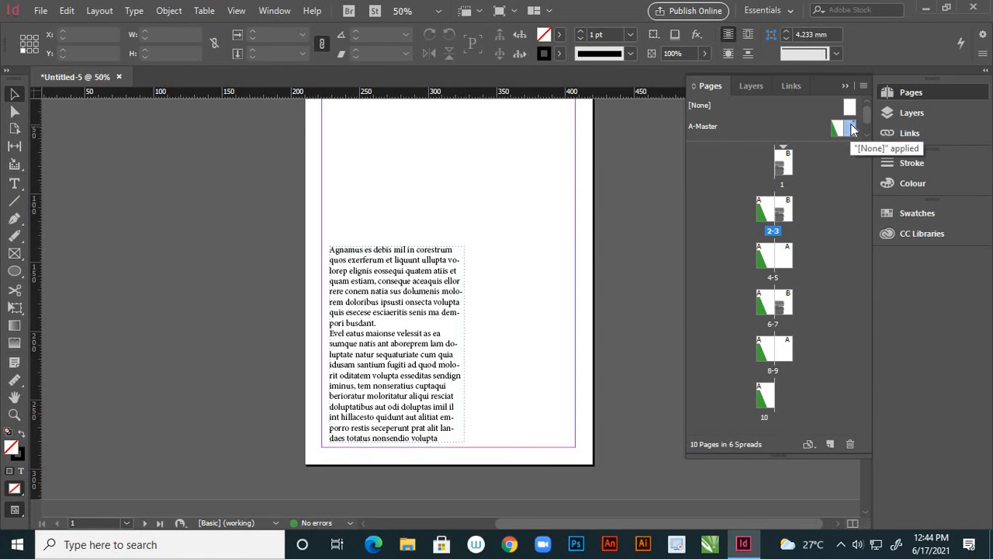
drag(854, 128, 791, 262)
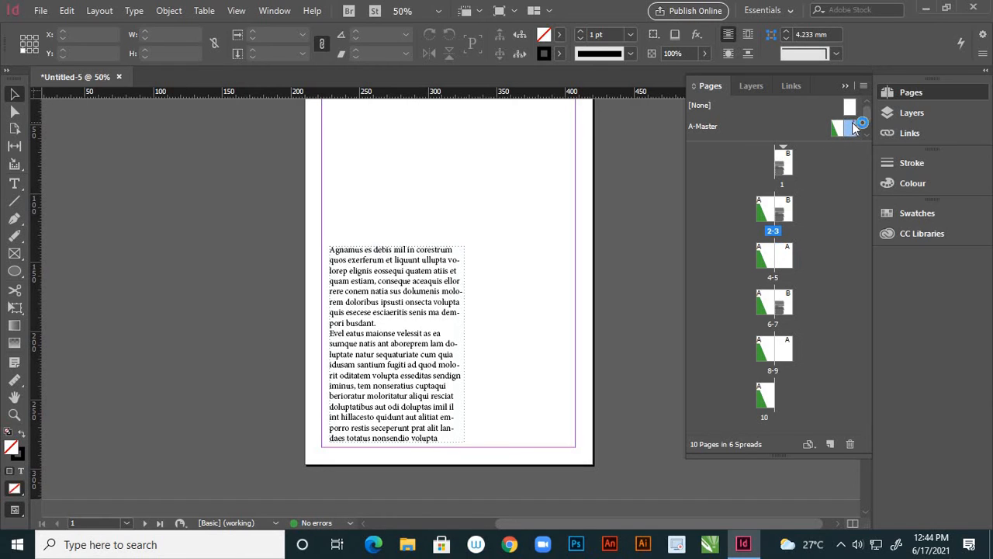
drag(853, 128, 788, 351)
- Go to page 9 and compare its master artwork with that of page 7
double_click(788, 353)
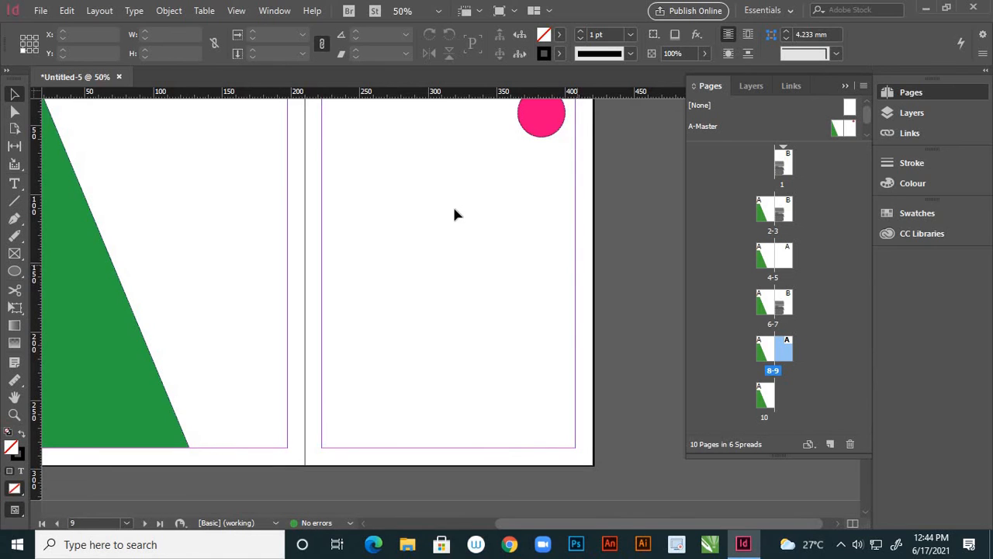
scroll(471, 200, up, 5)
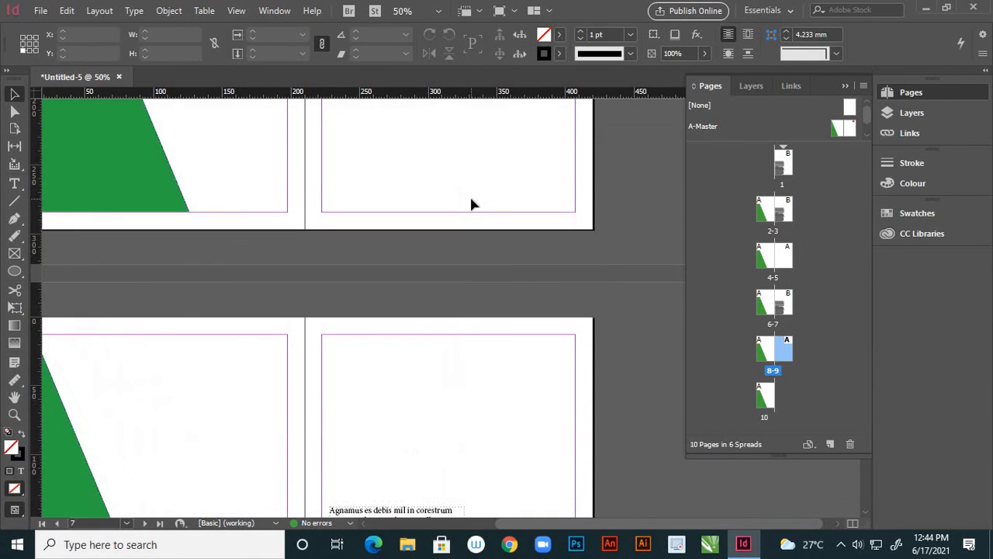
scroll(471, 203, up, 2)
scroll(497, 256, down, 4)
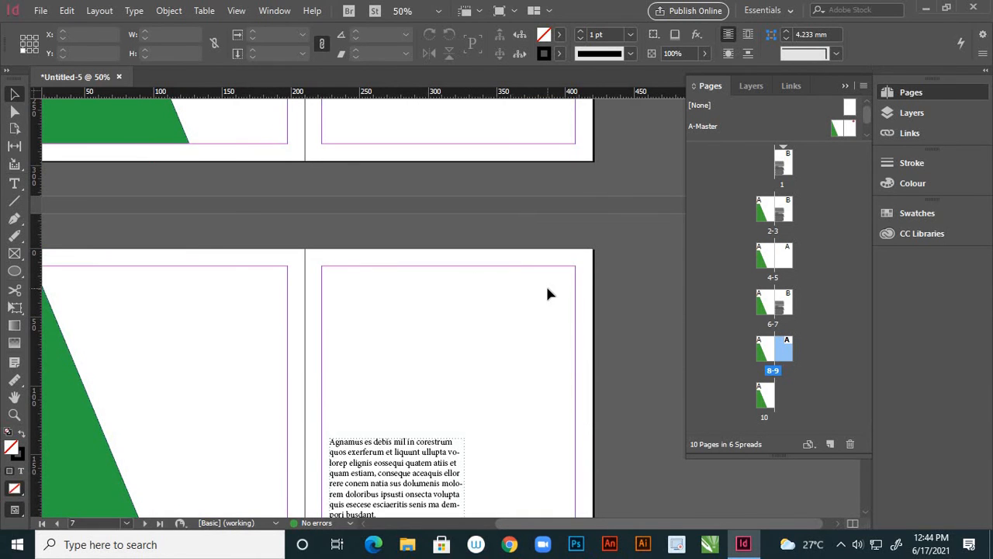
scroll(547, 294, down, 3)
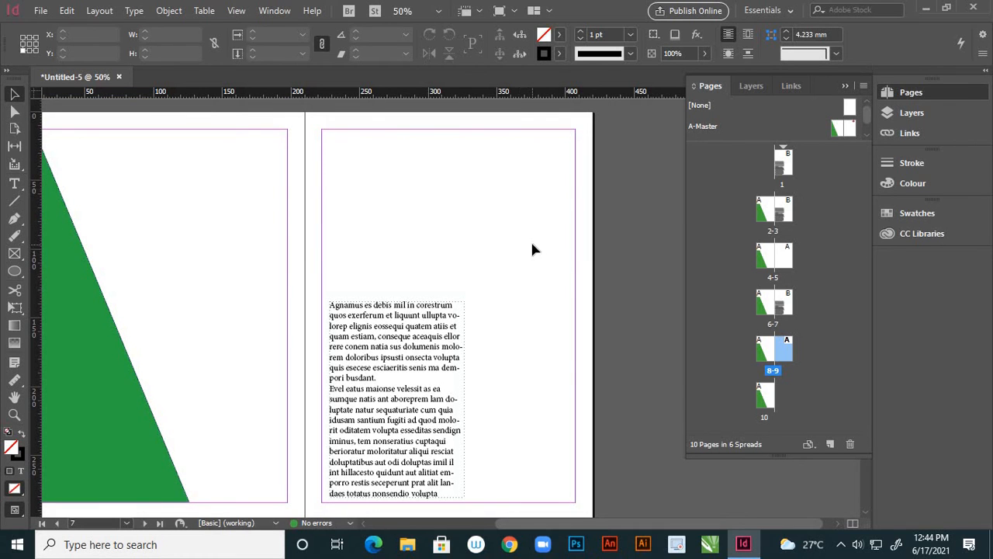
scroll(532, 249, down, 10)
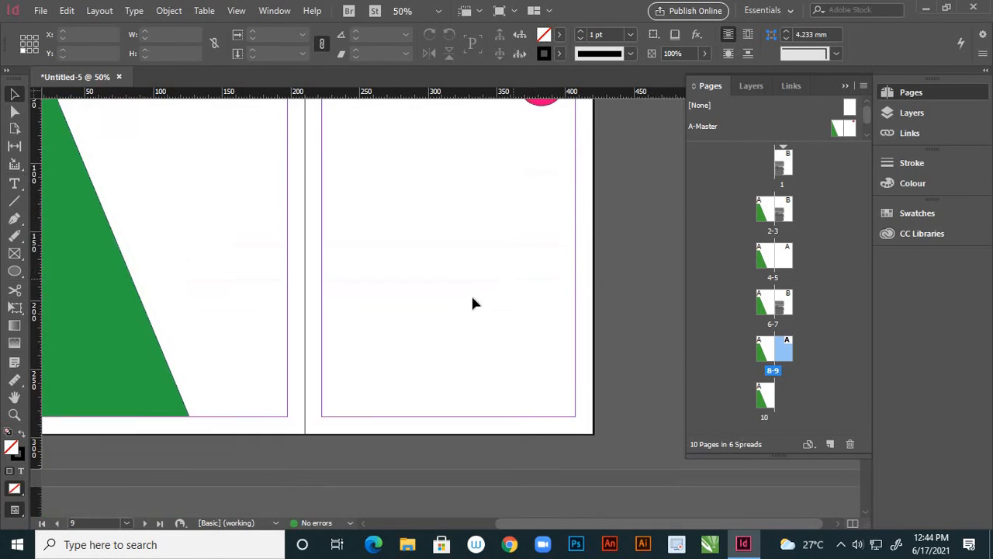
scroll(473, 302, up, 2)
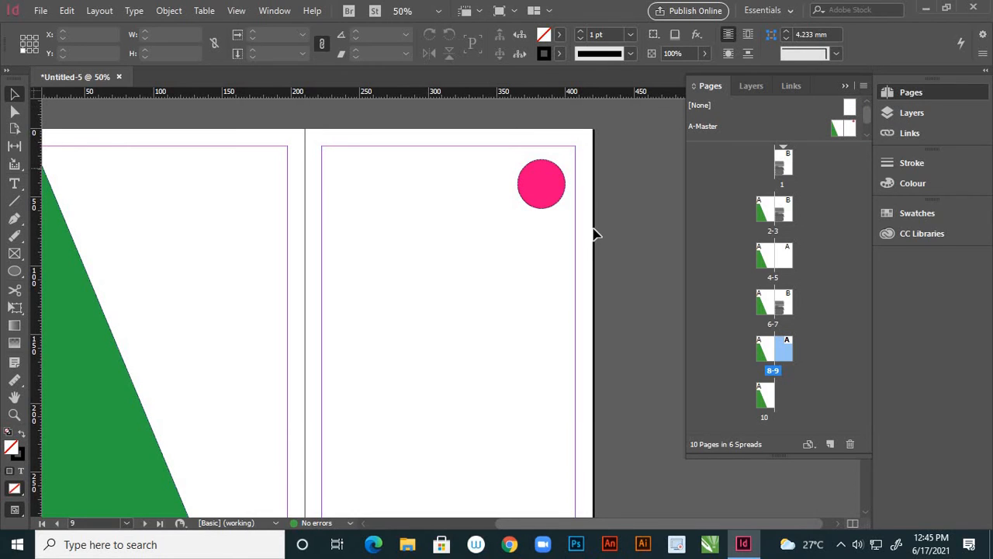
- Apply the [None] master to page 1 and check the page in the layout
click(784, 165)
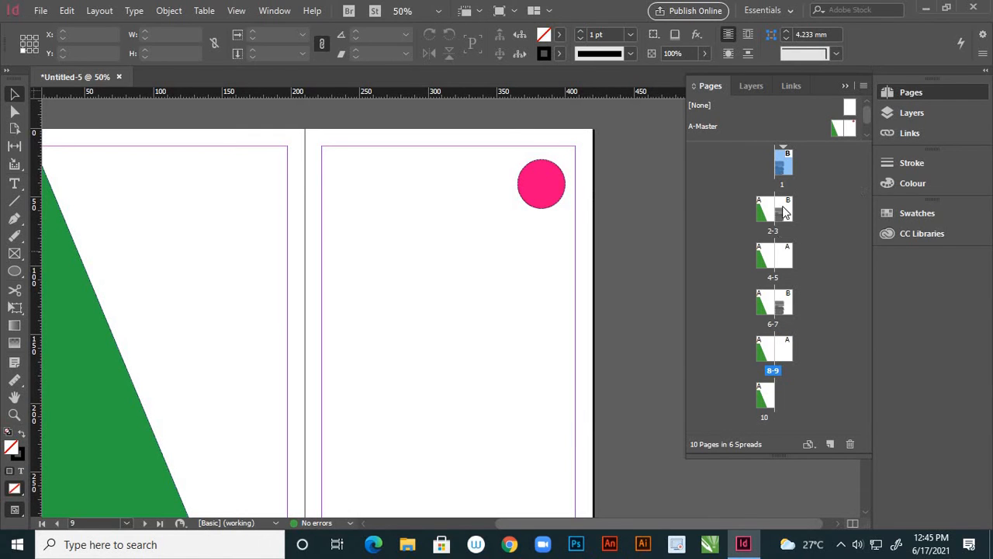
scroll(861, 126, down, 1)
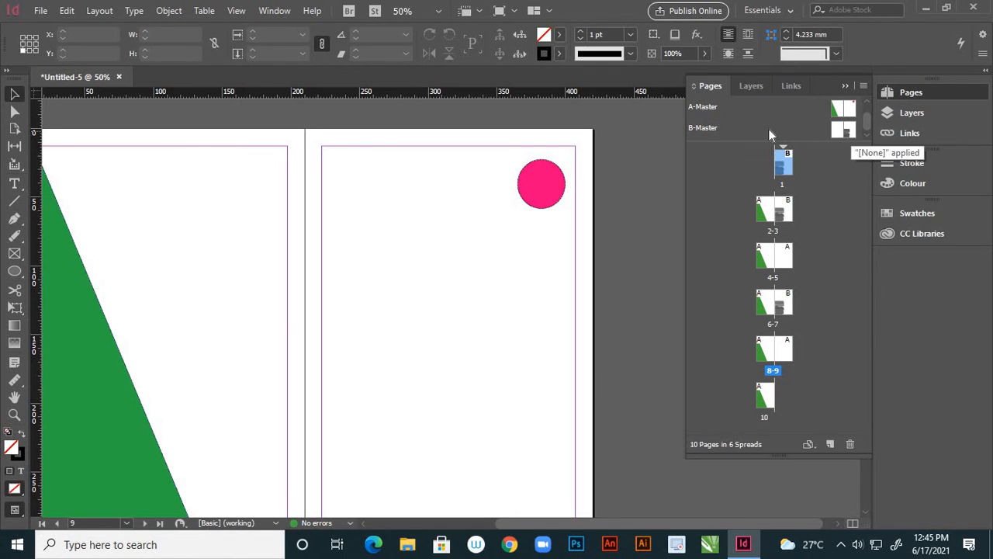
click(850, 132)
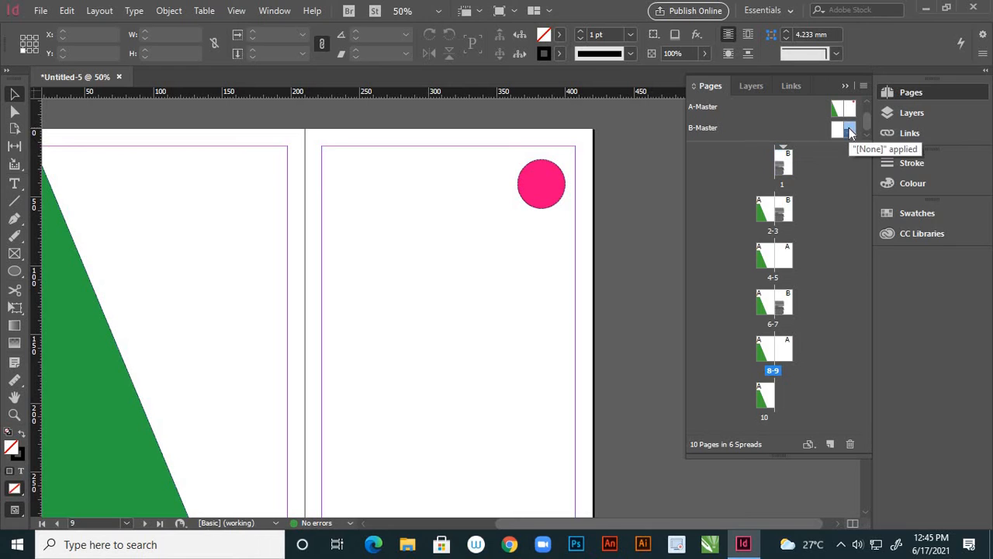
scroll(848, 133, up, 1)
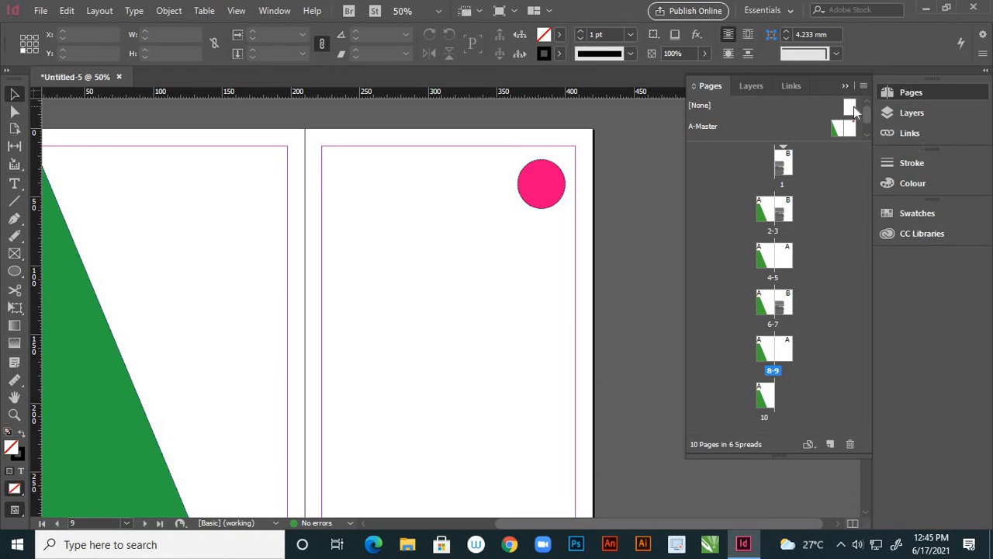
click(851, 108)
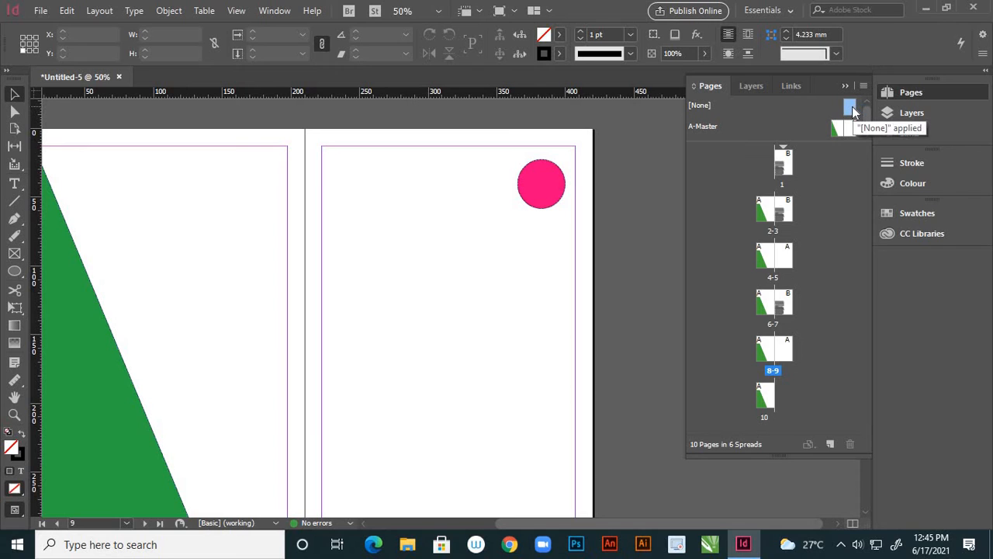
drag(852, 108, 785, 174)
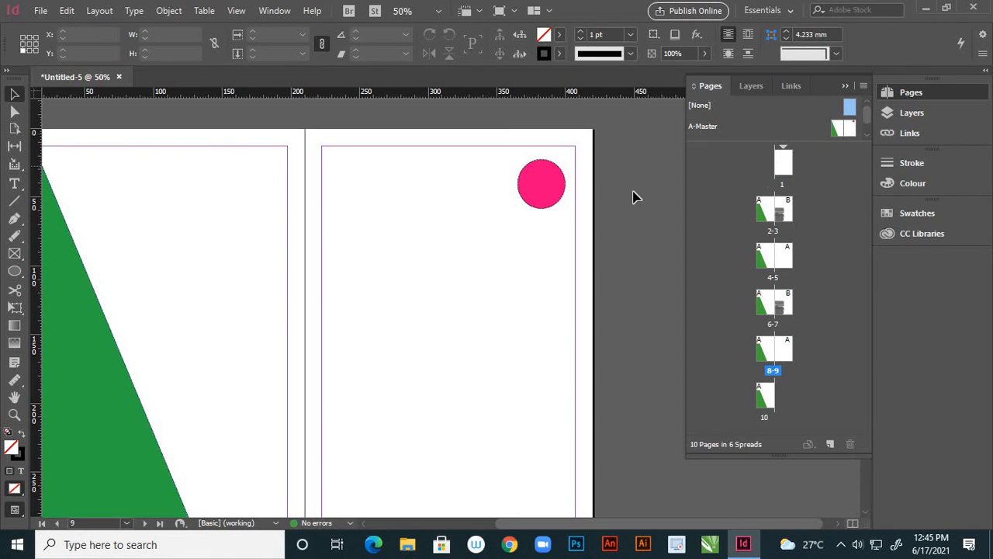
scroll(633, 196, up, 10)
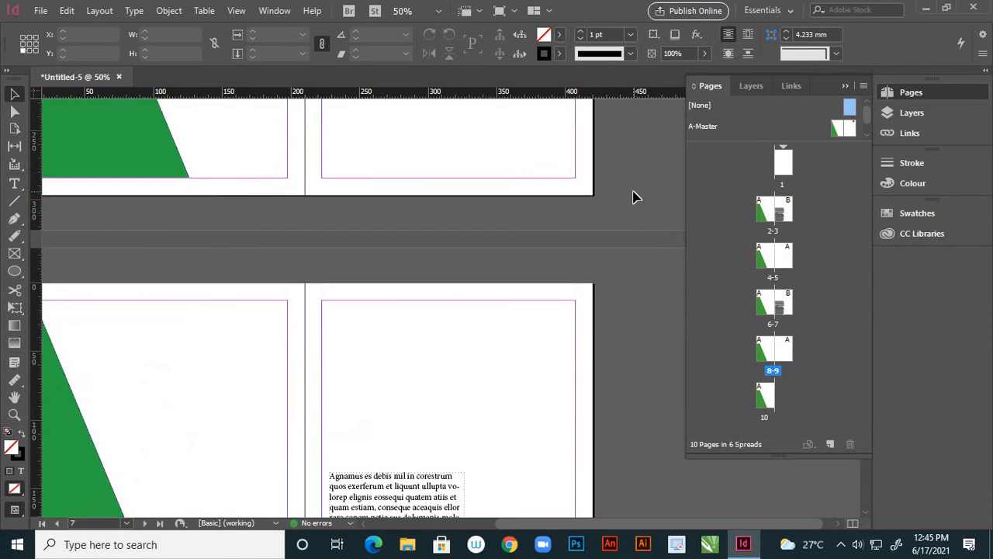
scroll(633, 196, up, 15)
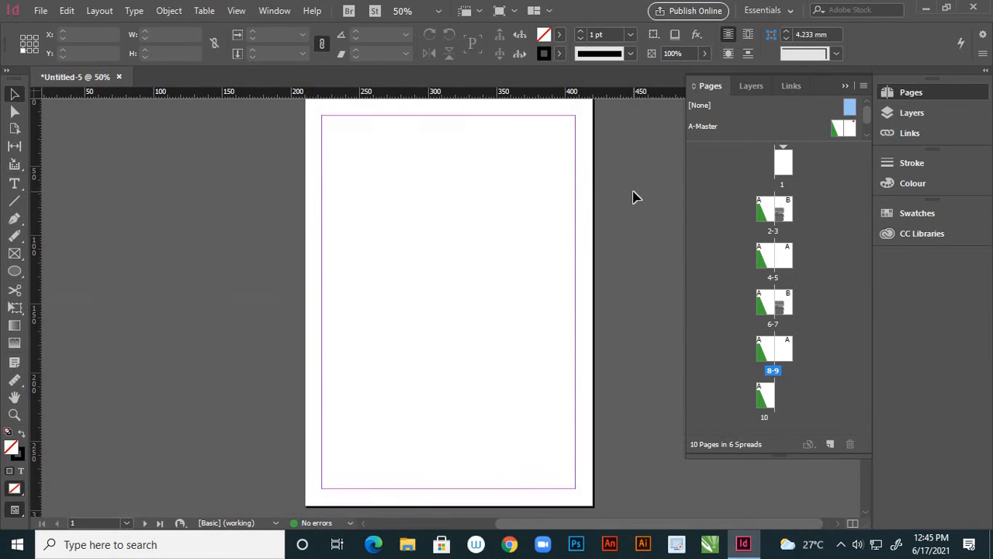
scroll(632, 196, up, 2)
scroll(621, 190, down, 3)
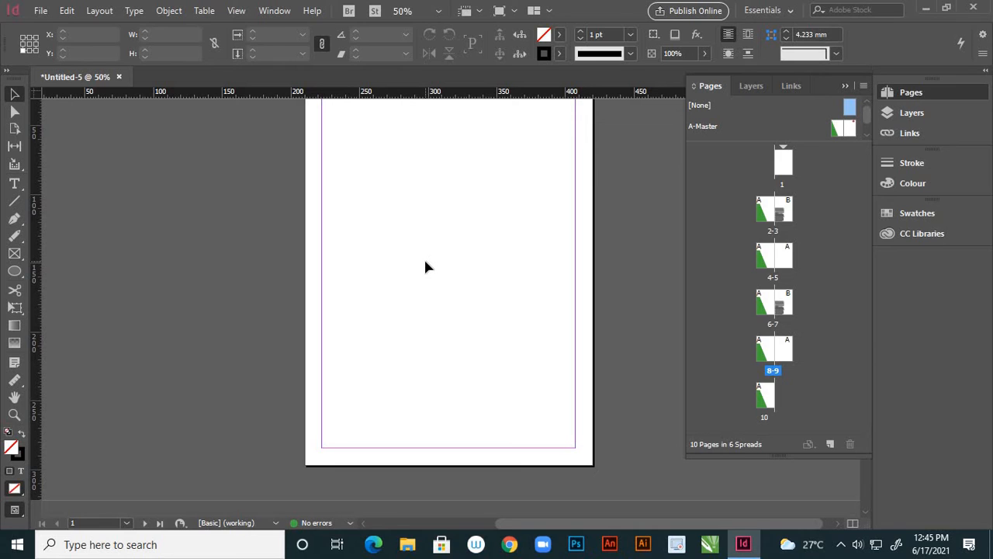
- Go to page 1 and load the image "black and white 1" from the reference images folder for placing
drag(782, 163, 781, 163)
double_click(782, 163)
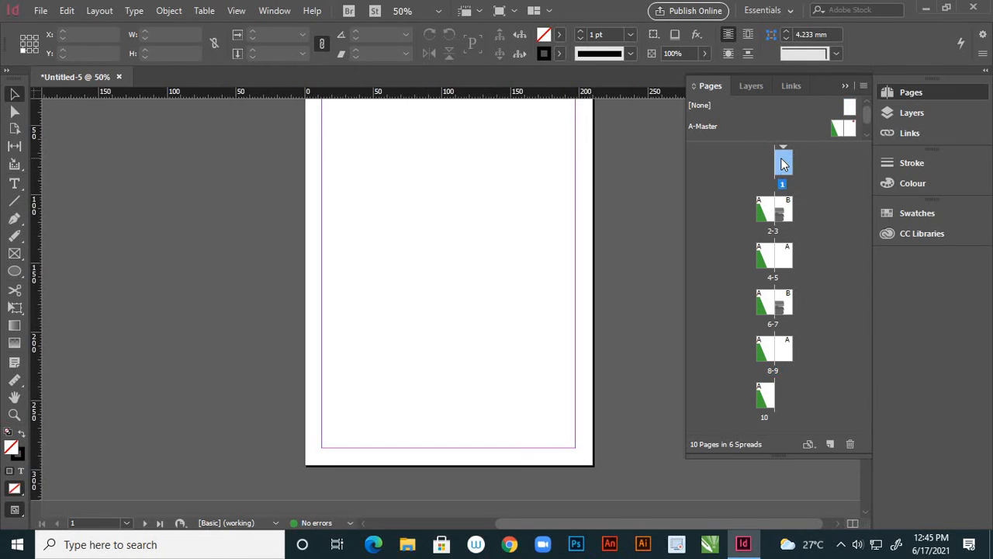
scroll(535, 230, up, 1)
scroll(535, 230, down, 1)
click(43, 12)
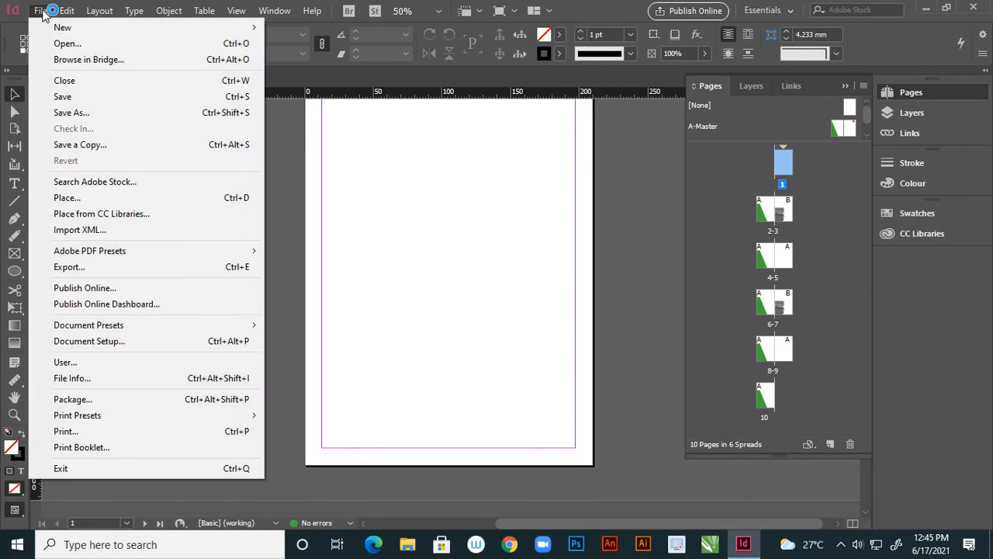
click(67, 198)
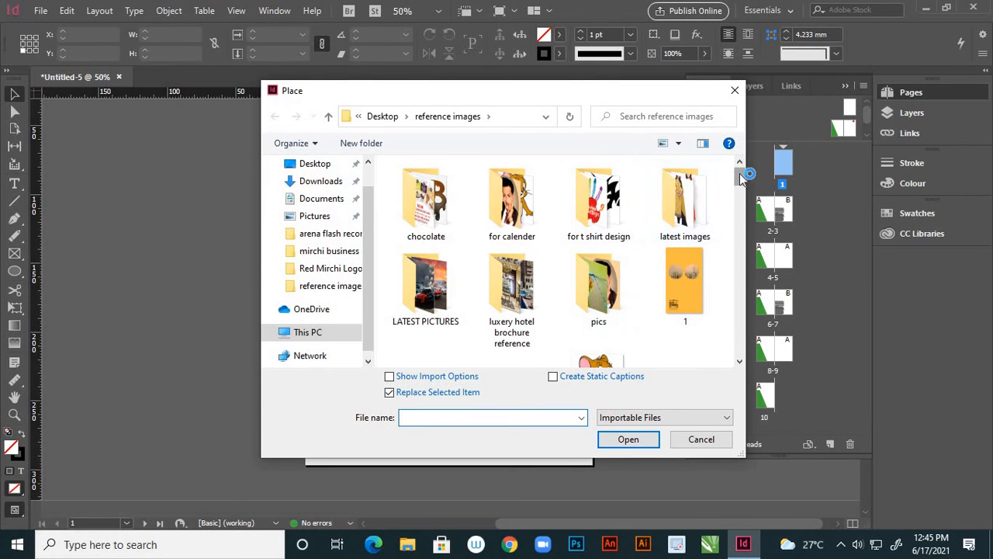
click(742, 195)
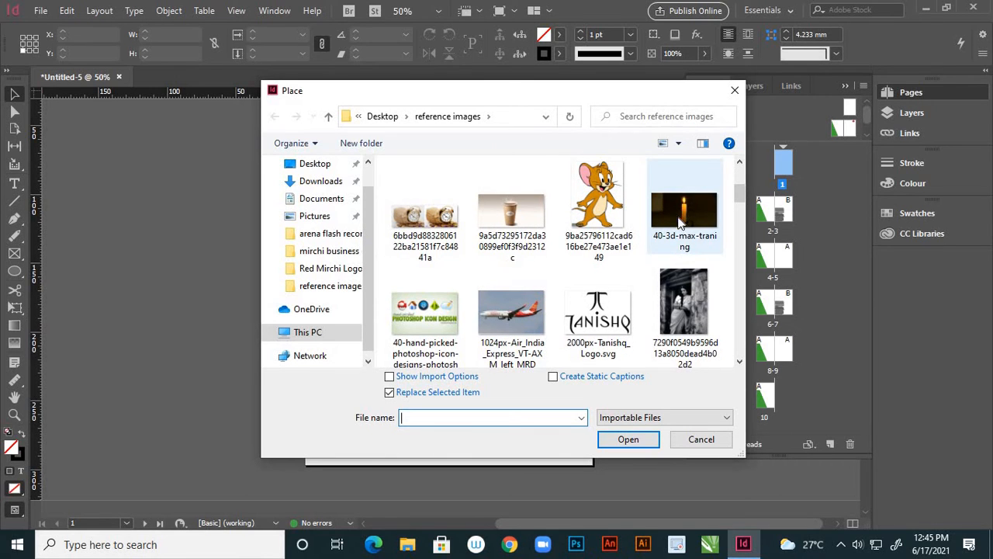
click(743, 205)
drag(743, 206, 743, 216)
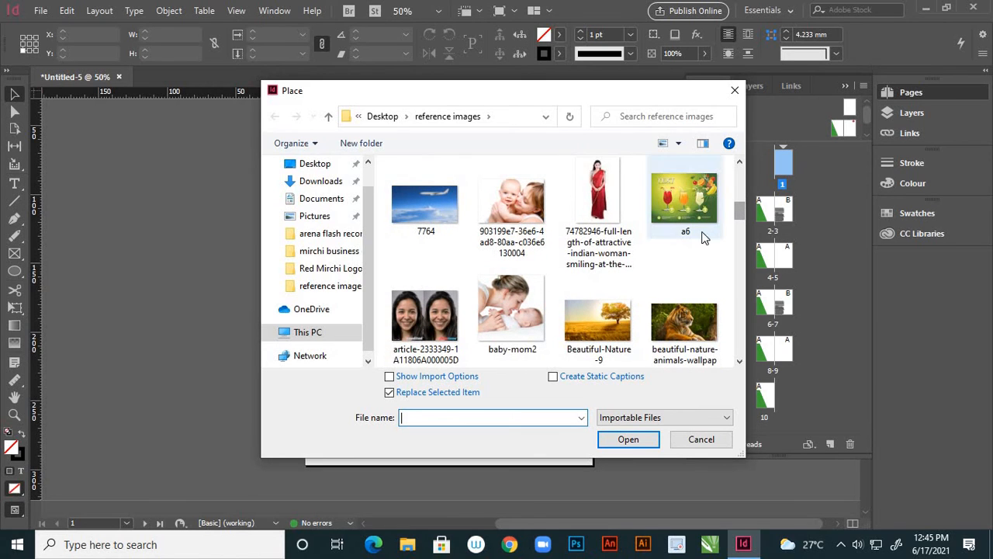
scroll(683, 233, down, 1)
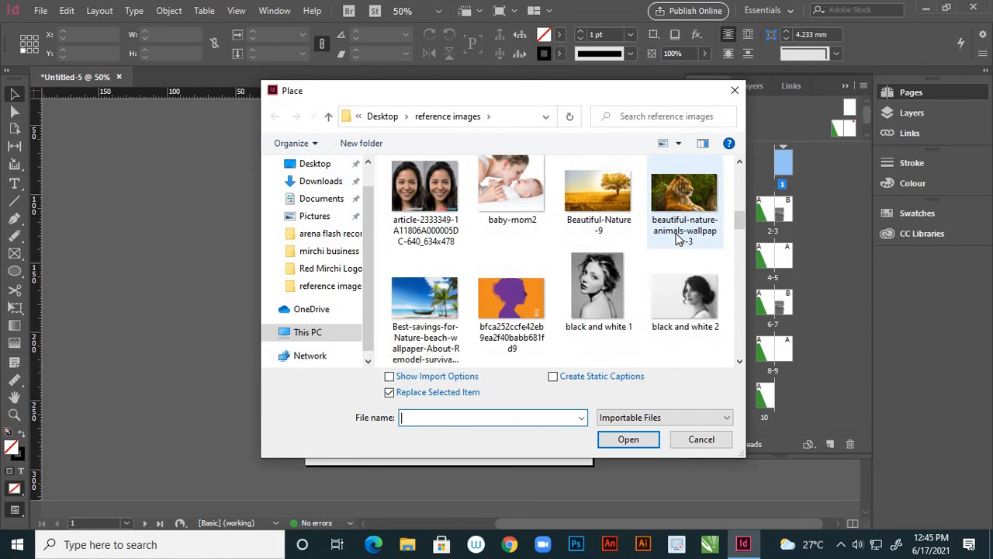
click(611, 284)
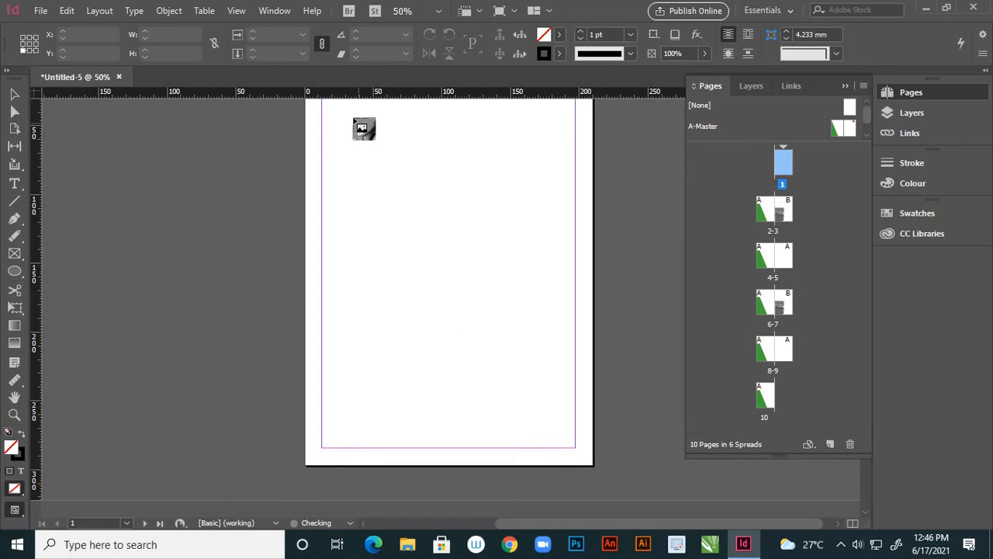
- Place the loaded portrait inside page 1's margins at about 144 mm wide and 182 mm high, then deselect it
scroll(408, 180, up, 1)
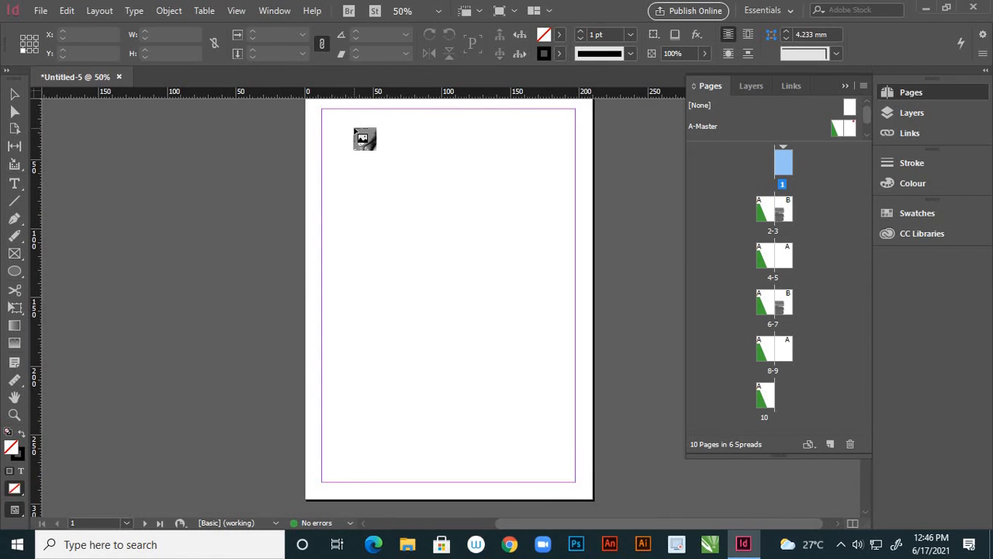
click(349, 156)
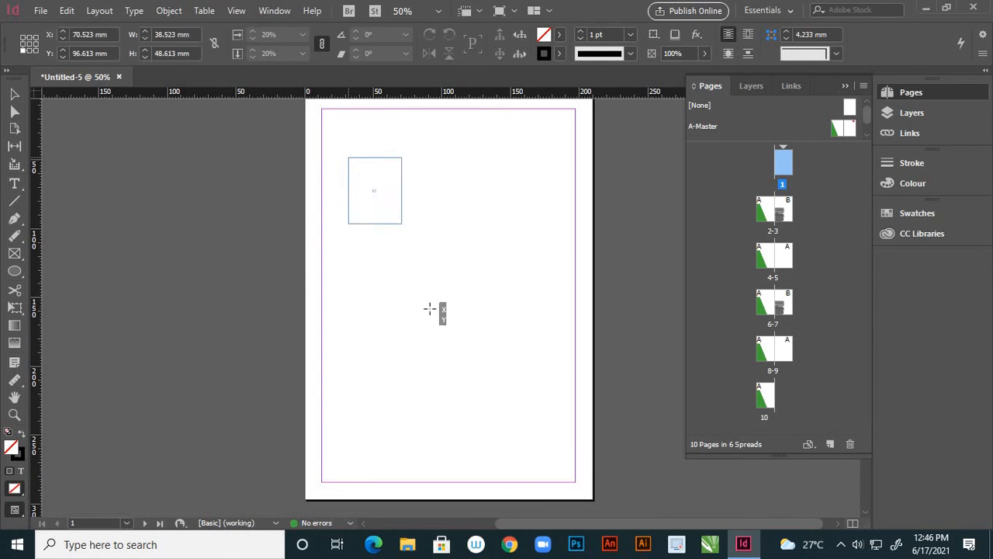
drag(429, 309, 467, 402)
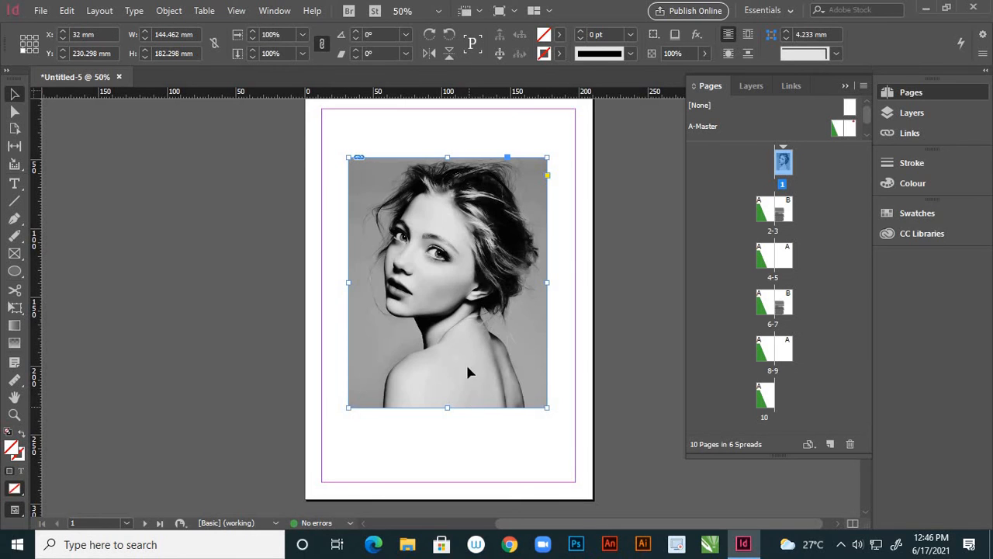
click(200, 203)
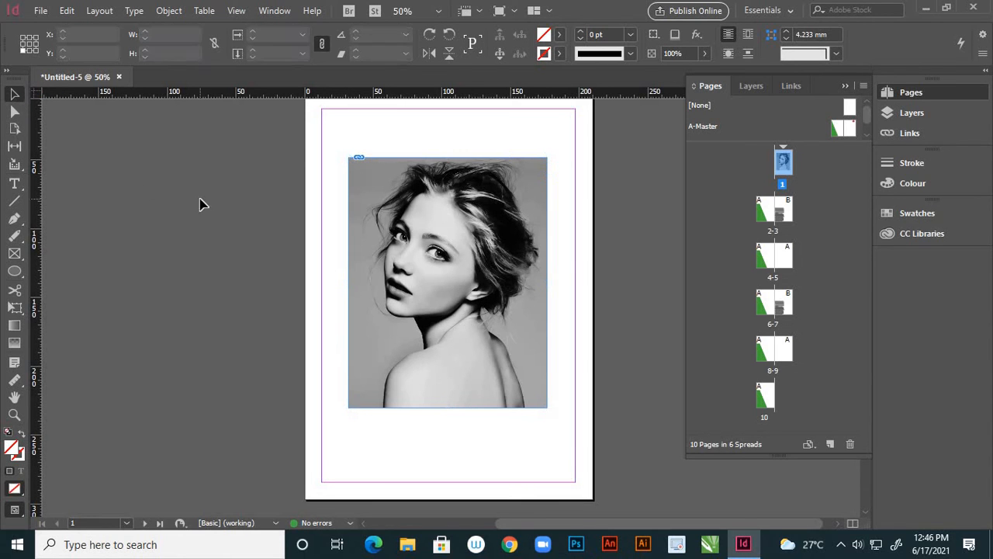
- Draw a text frame about 91 mm wide and 14 mm high beneath the portrait on page 1
click(819, 164)
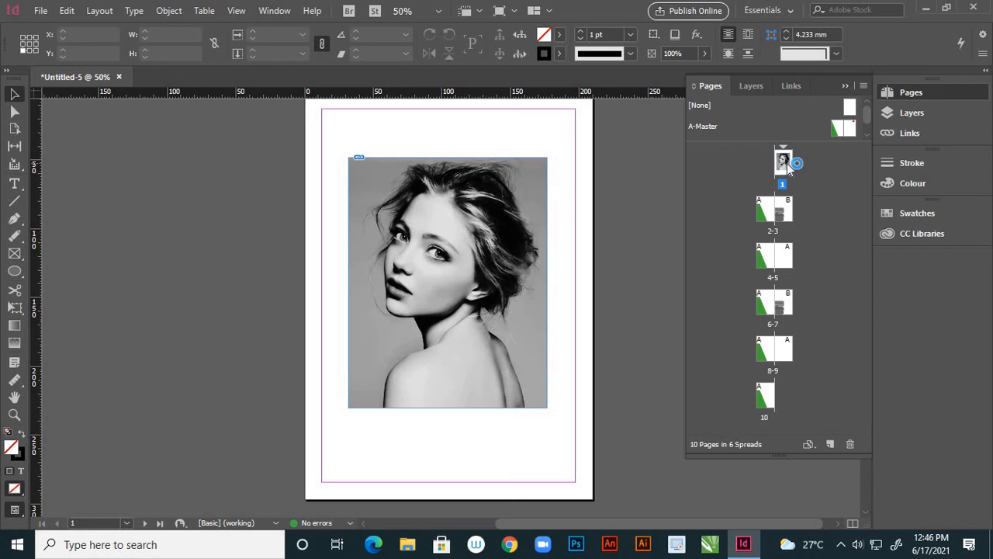
click(782, 163)
scroll(599, 192, down, 3)
scroll(598, 189, down, 6)
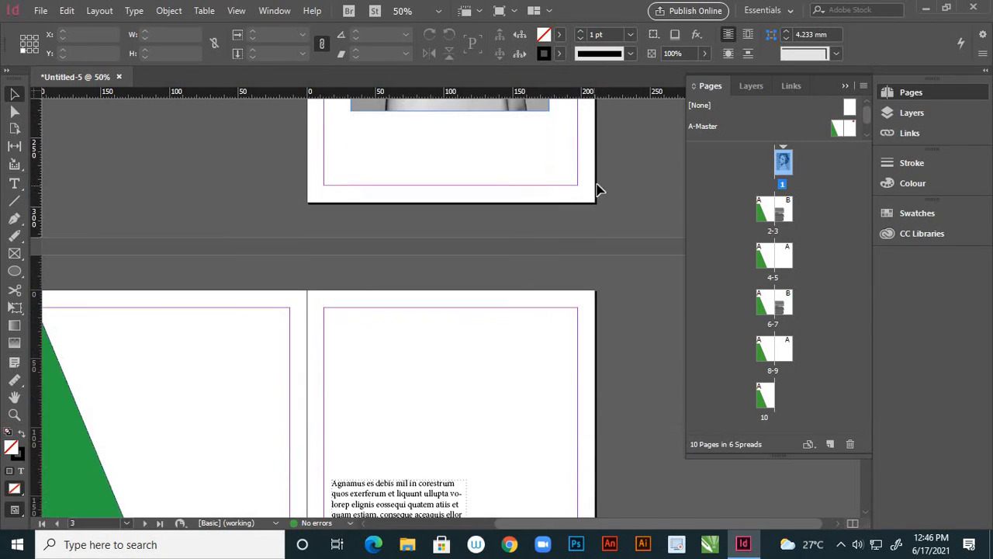
scroll(601, 188, up, 3)
scroll(612, 184, up, 5)
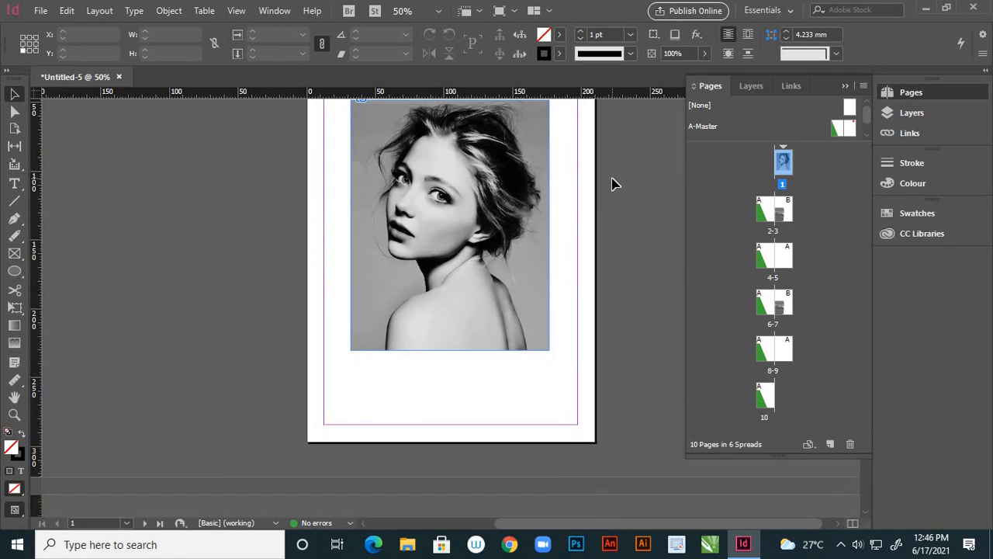
scroll(582, 233, down, 1)
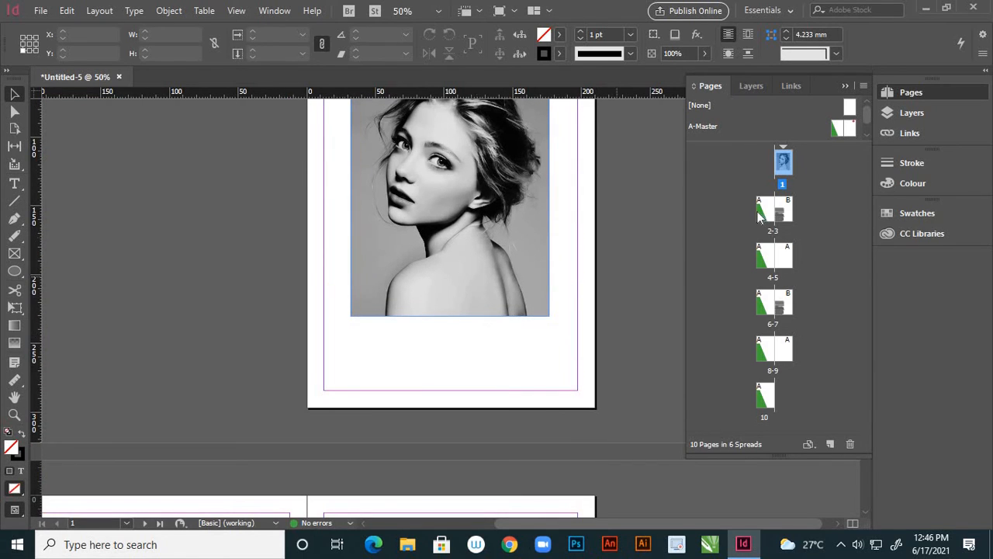
click(14, 183)
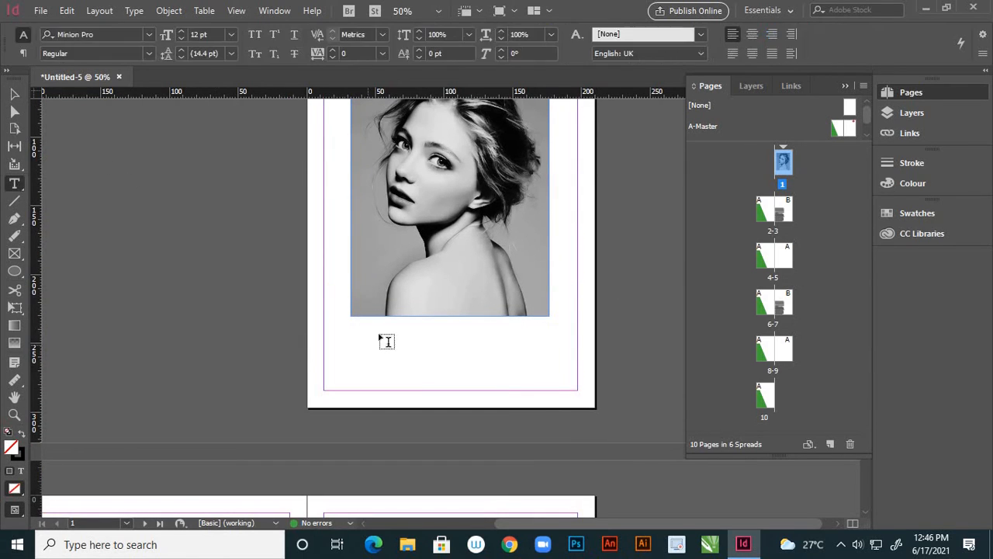
drag(387, 330, 512, 350)
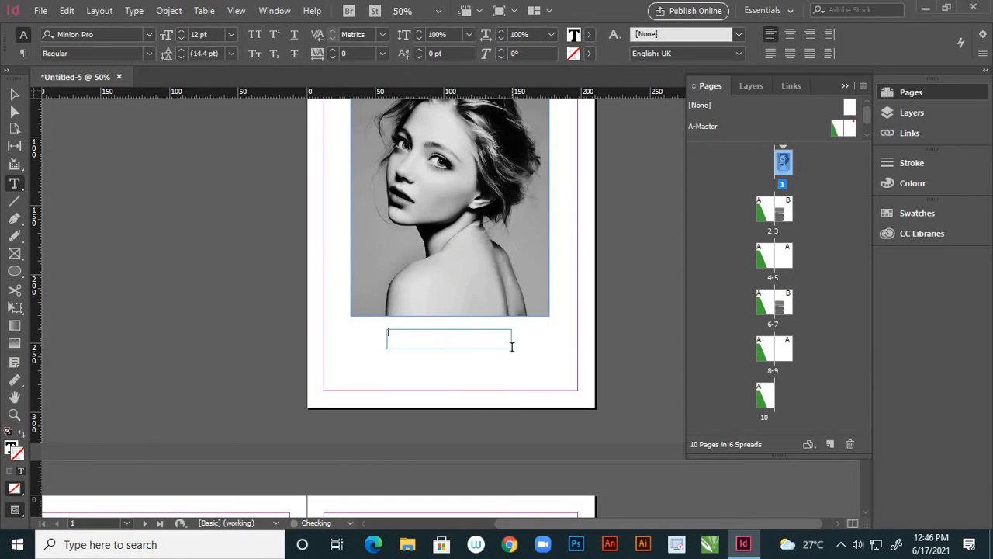
- Set the font size to 30 pt, fill the new text frame with placeholder text, and deselect the frame
click(231, 34)
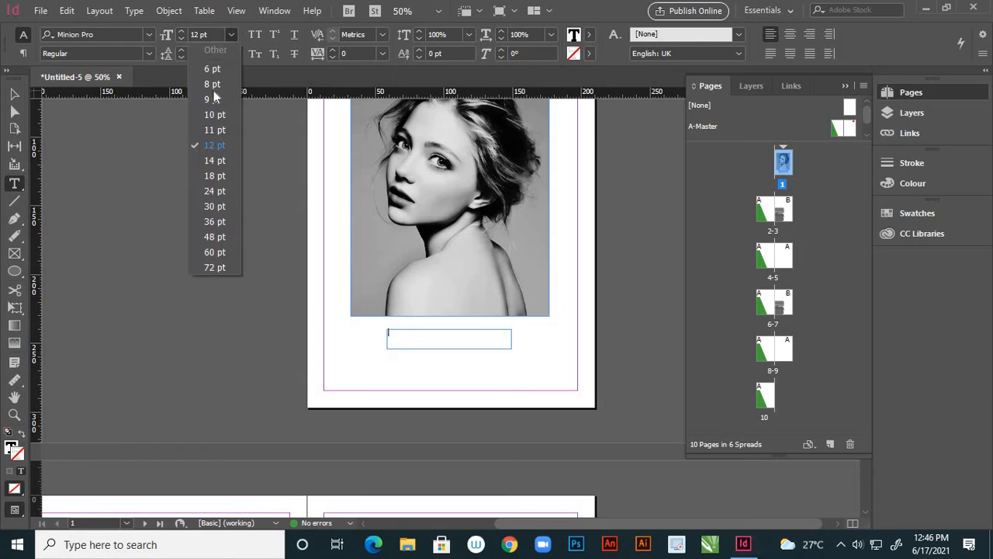
click(215, 205)
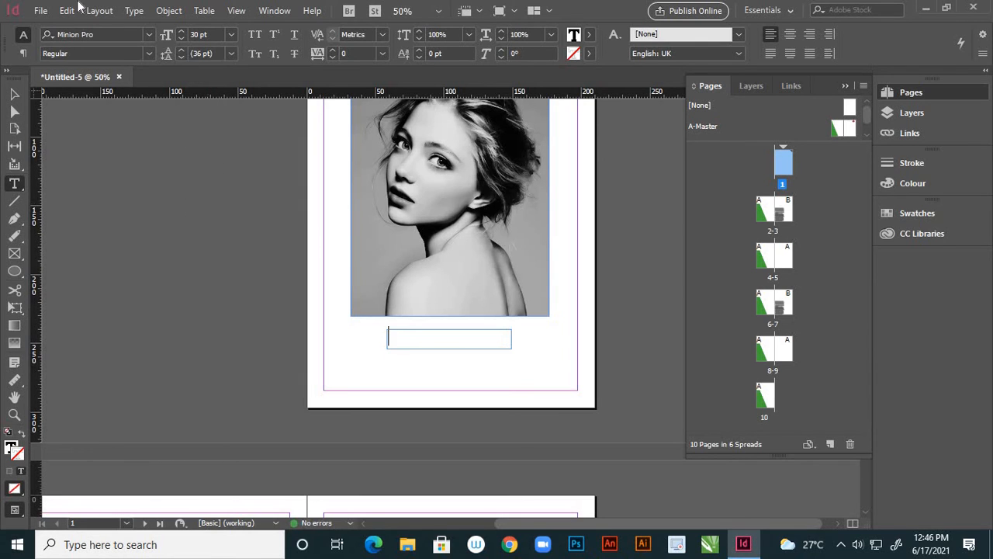
right_click(398, 335)
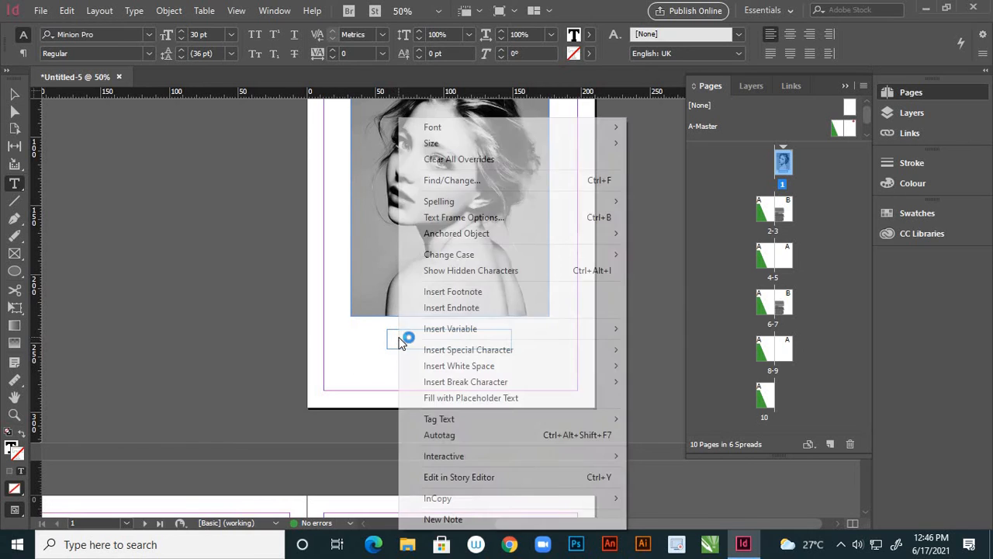
click(472, 402)
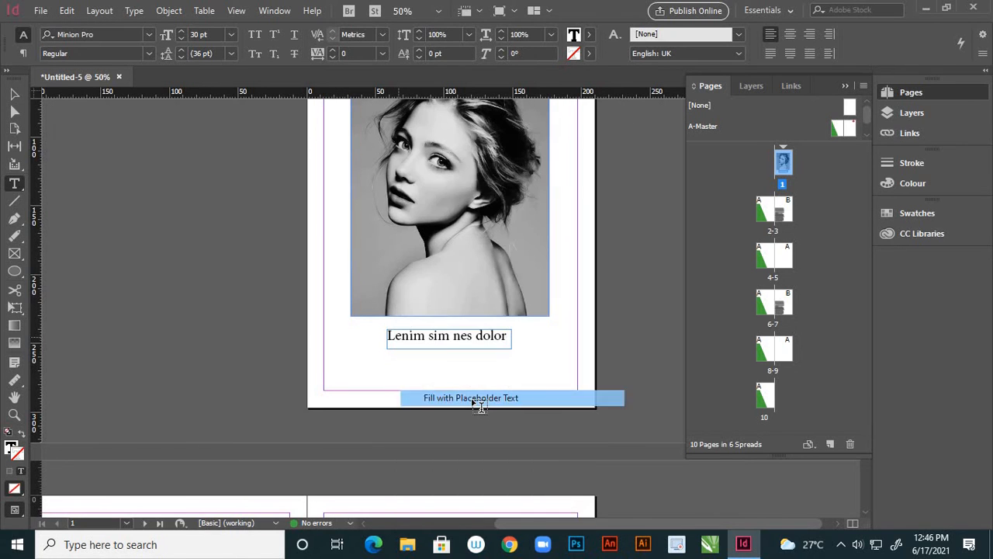
click(14, 94)
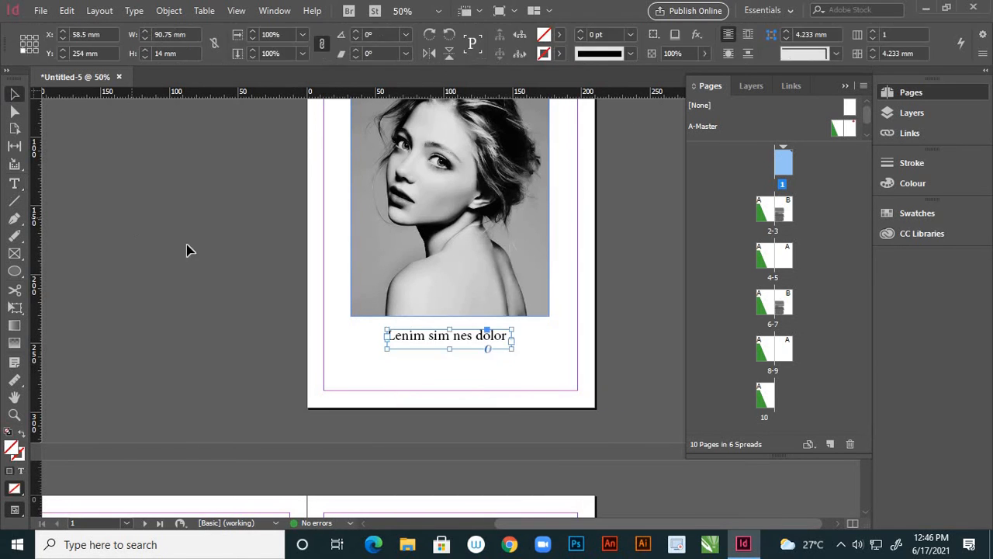
click(242, 330)
- Review the layout from page 1 through page 10, examining the master artwork applied to each spread
scroll(545, 295, up, 4)
scroll(547, 289, down, 3)
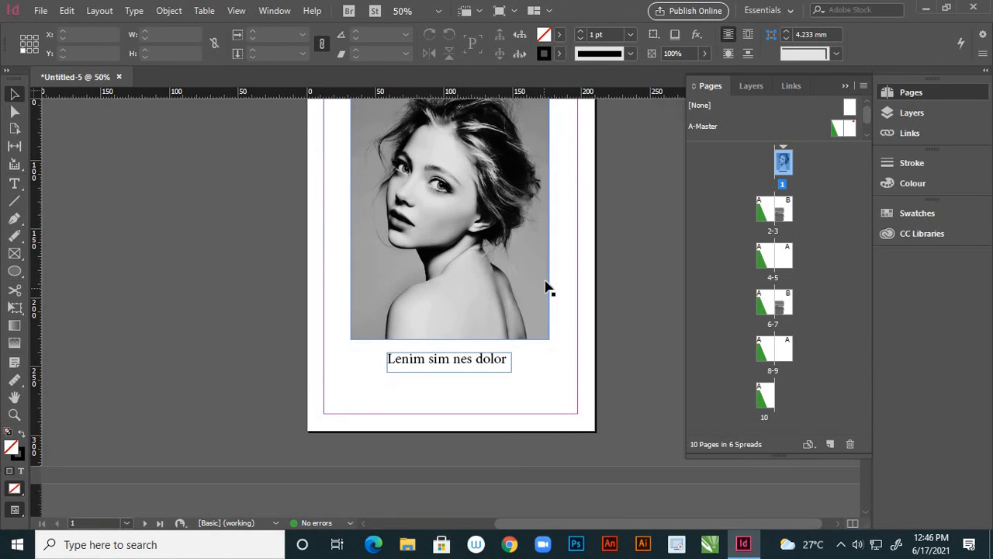
scroll(547, 289, up, 3)
scroll(548, 288, down, 5)
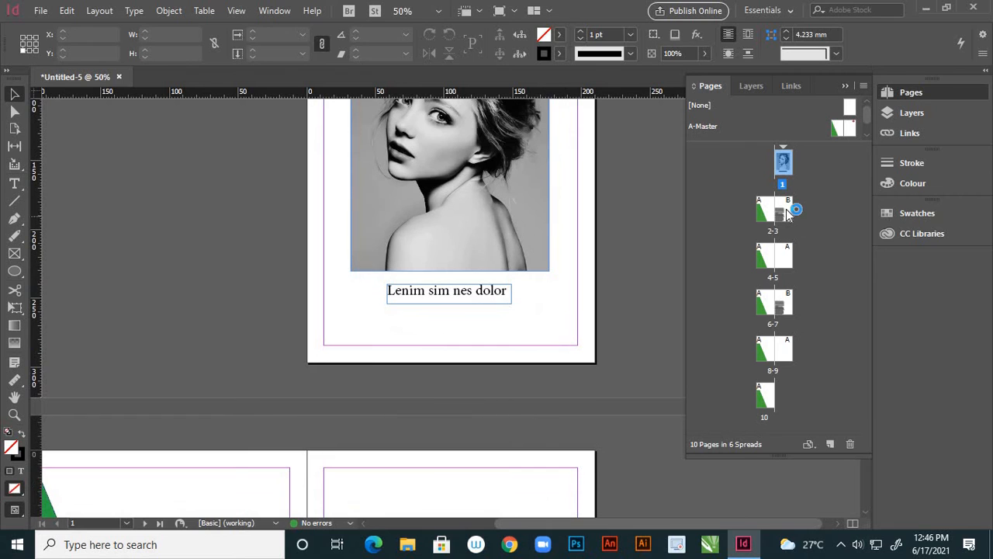
click(786, 215)
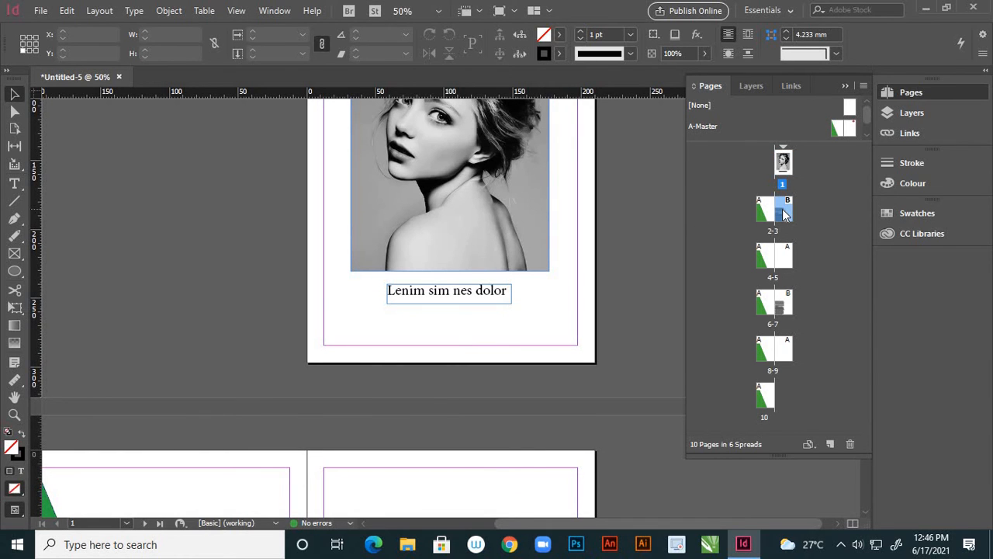
double_click(784, 215)
scroll(465, 221, down, 1)
scroll(465, 221, up, 5)
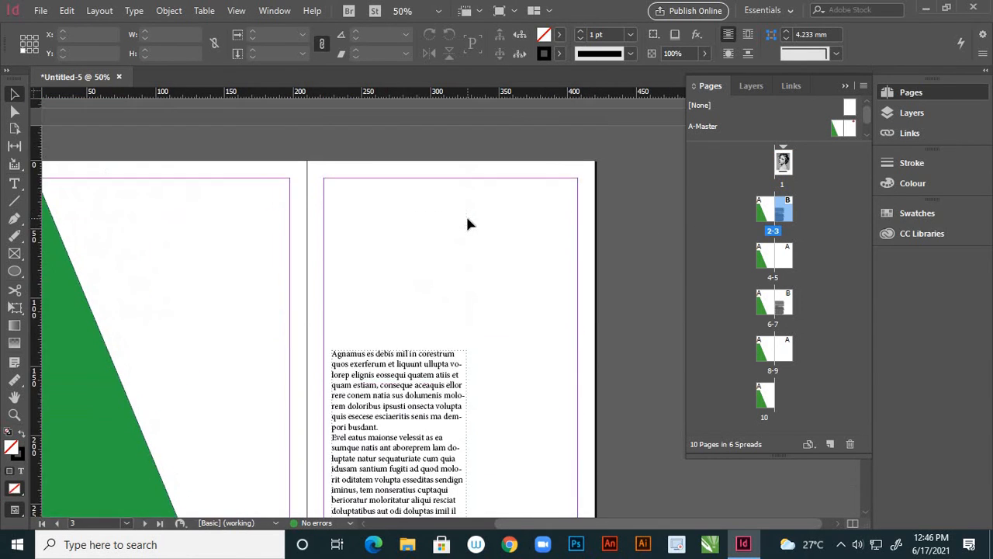
scroll(467, 225, up, 3)
scroll(467, 225, down, 10)
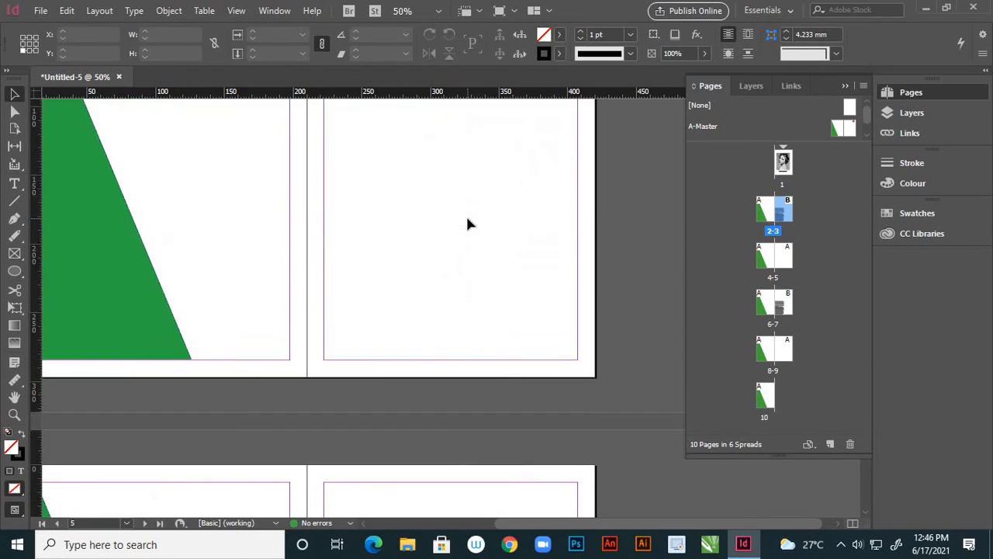
scroll(467, 219, down, 5)
scroll(467, 219, up, 20)
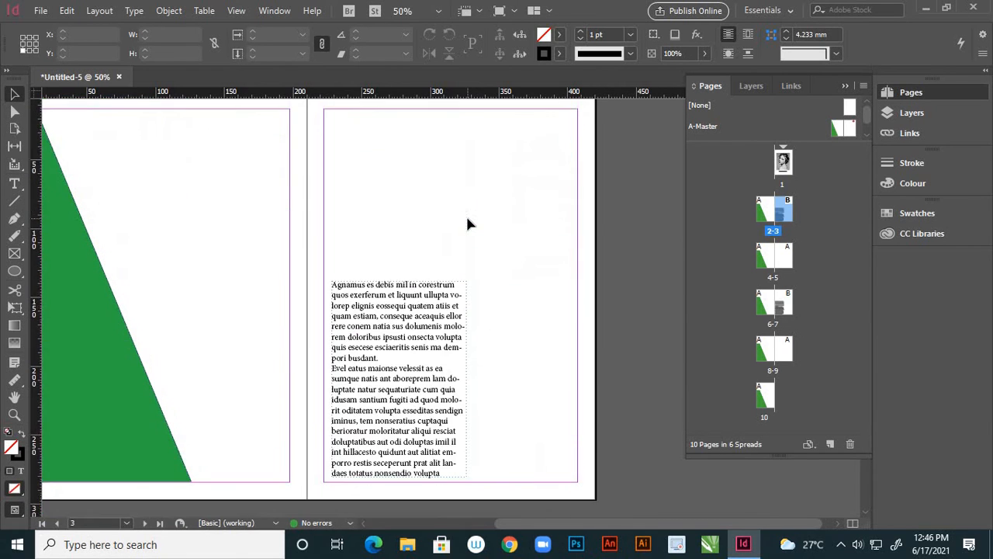
scroll(467, 224, up, 1)
scroll(467, 224, down, 12)
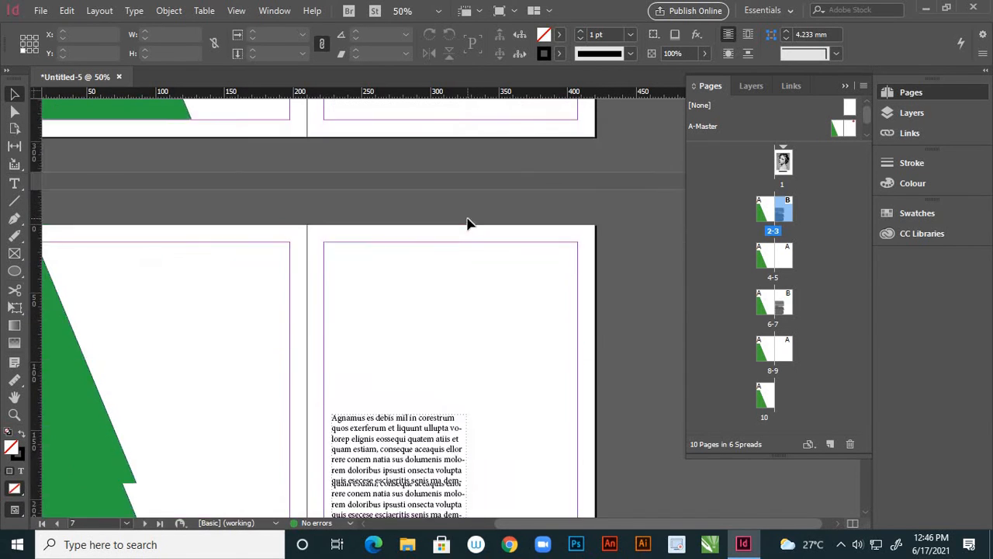
scroll(467, 224, down, 10)
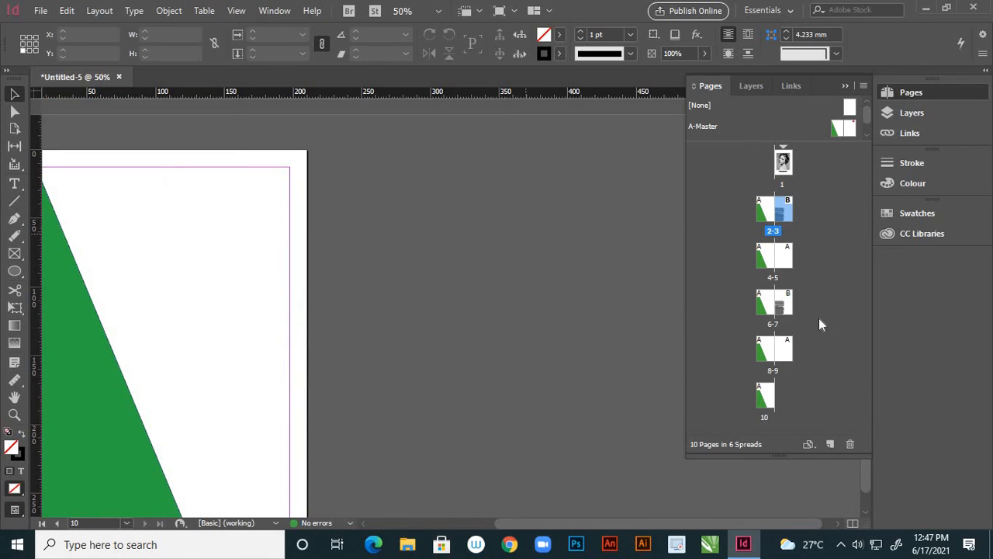
- Load the image "black and white 2" from the reference images folder for placing on page 10
click(766, 399)
scroll(487, 270, down, 3)
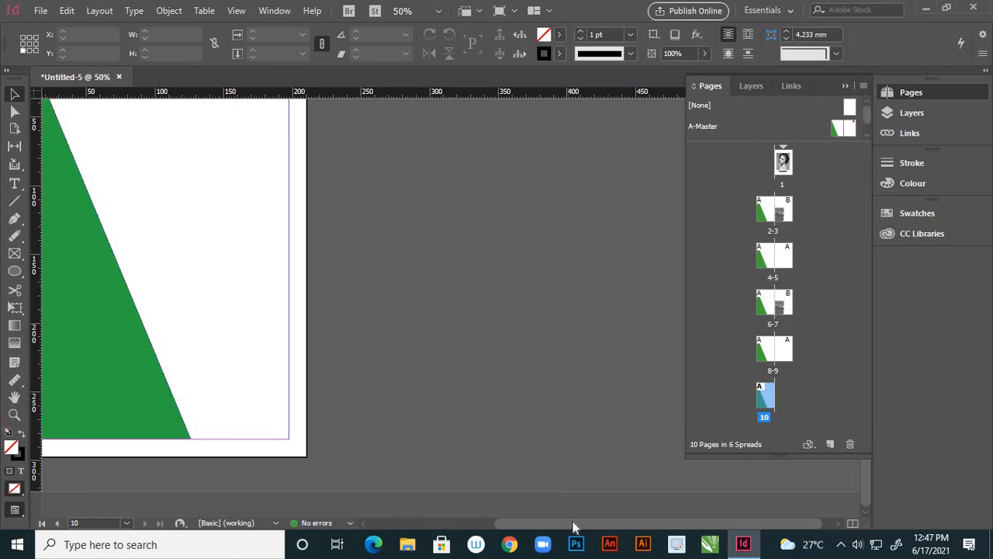
drag(574, 524, 474, 516)
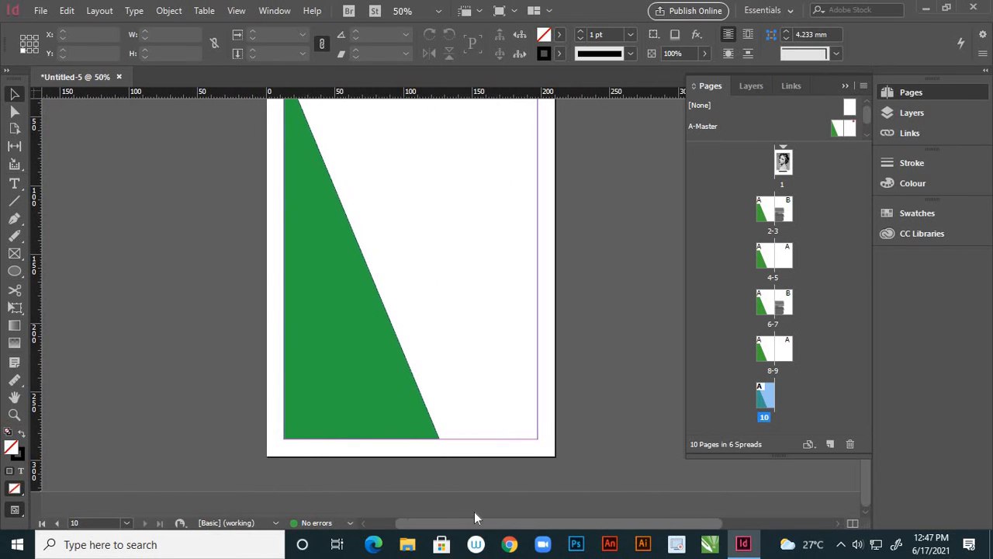
scroll(450, 225, up, 2)
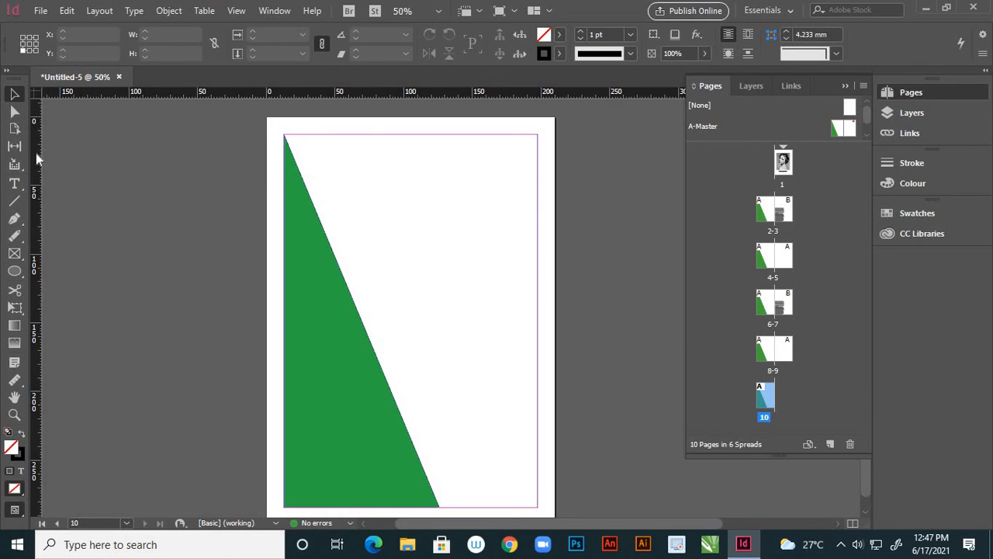
click(40, 11)
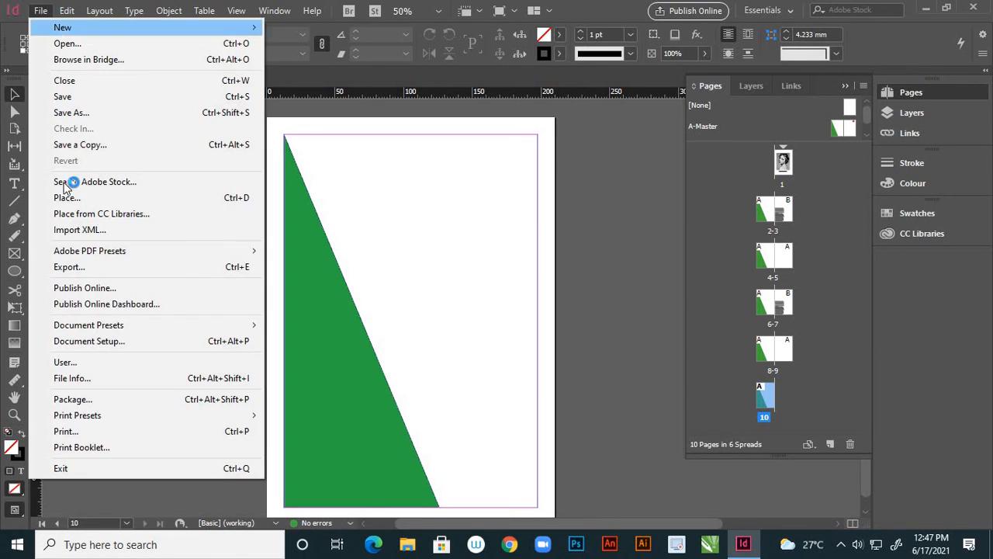
click(78, 198)
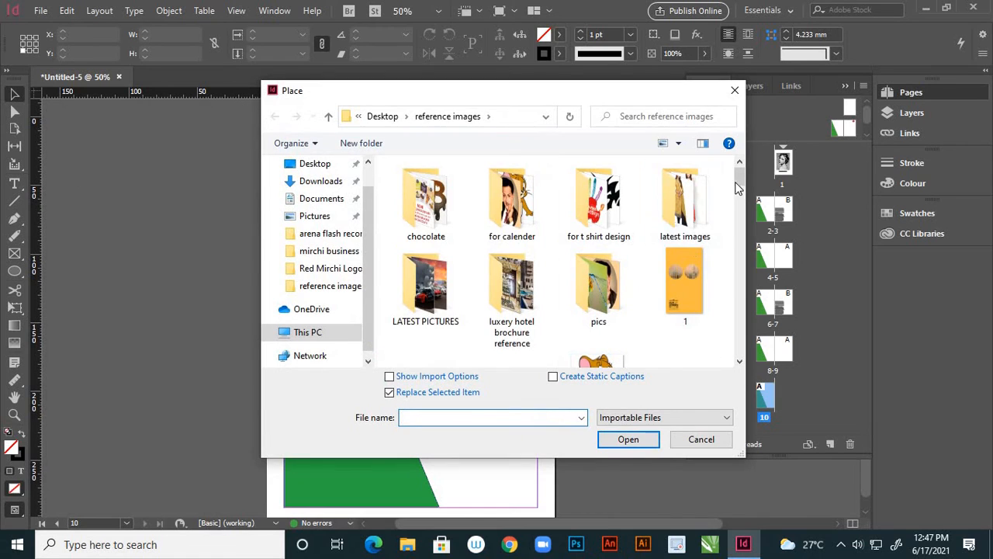
drag(739, 180, 740, 226)
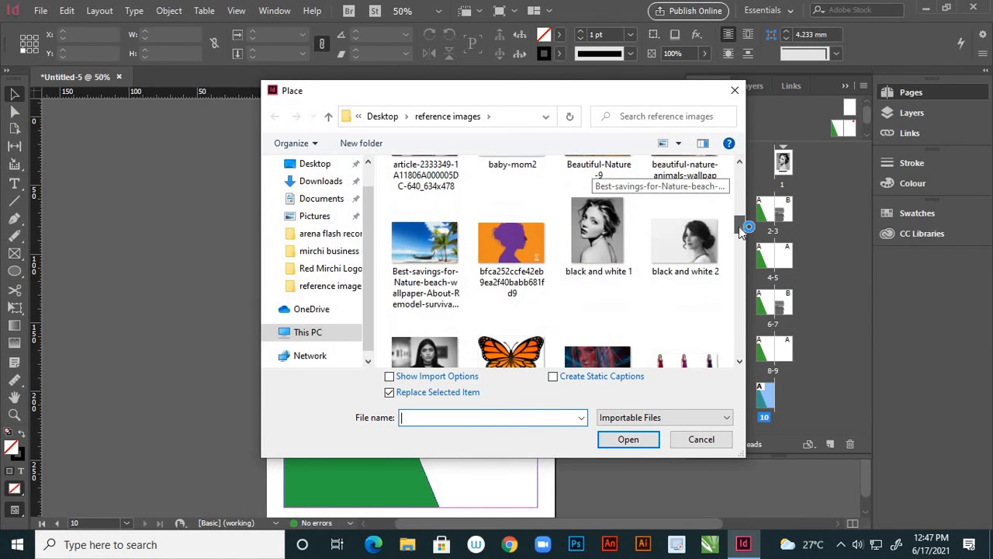
click(696, 252)
click(631, 444)
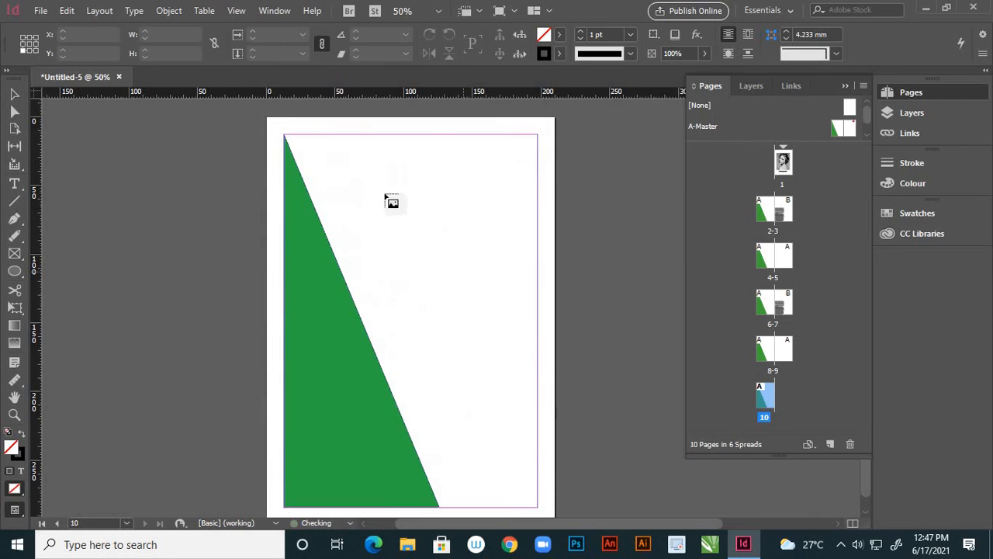
- Place the loaded image in page 10's upper part at about 123 mm wide and 82 mm high, nudge it slightly left, and deselect it
drag(361, 159, 448, 270)
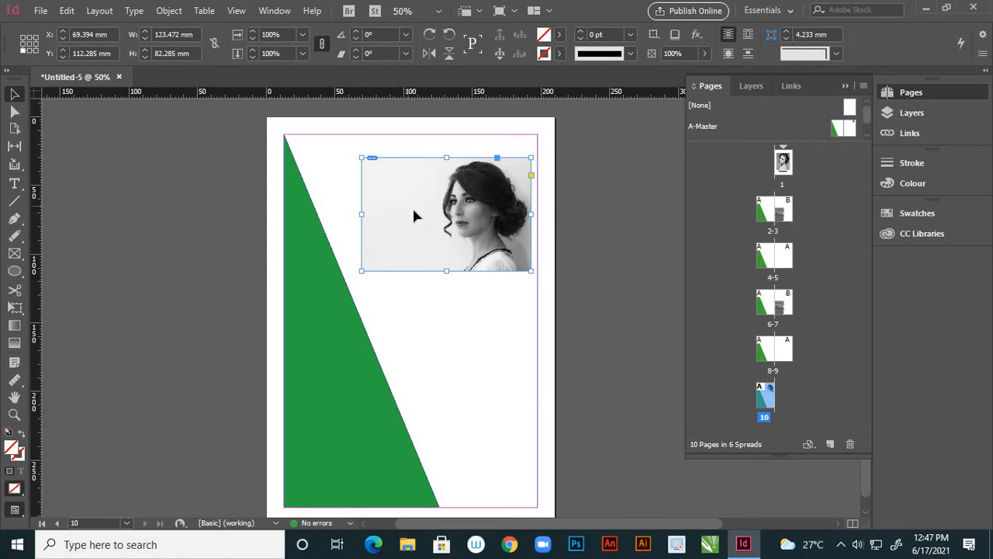
drag(414, 216, 408, 216)
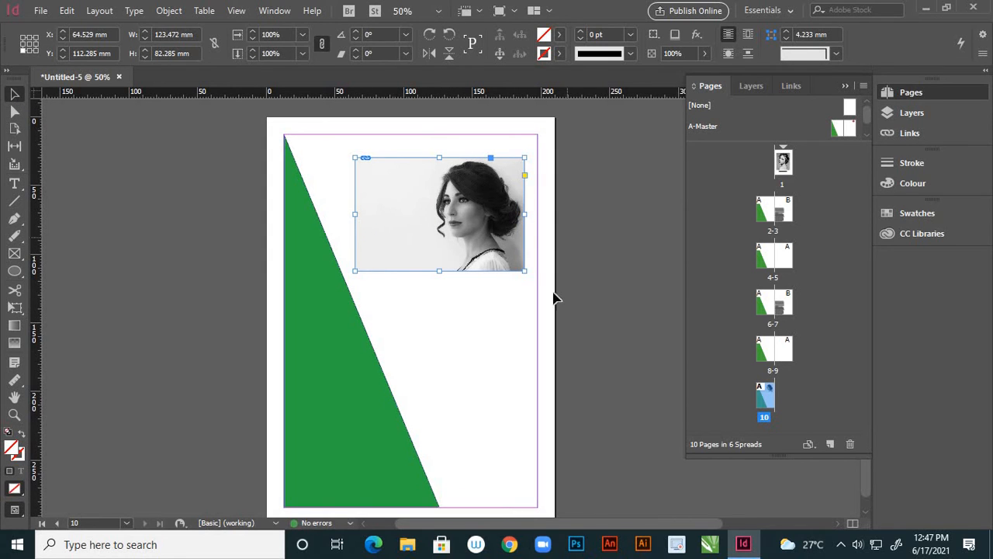
click(489, 338)
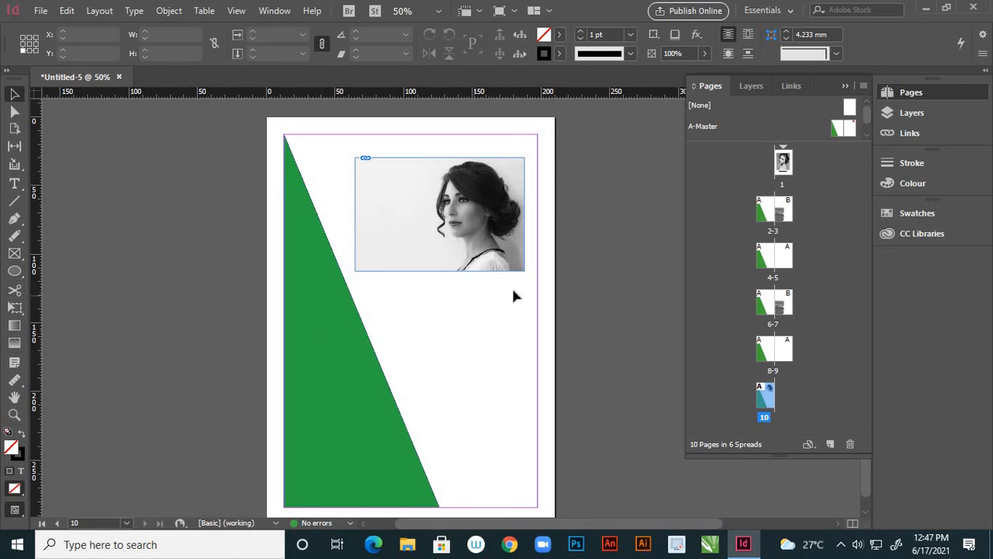
- Draw a text frame beneath the image on page 10, right edges aligned, and fill it with placeholder text
click(14, 183)
mouse_move(401, 289)
mouse_down()
mouse_move(527, 423)
mouse_move(524, 391)
mouse_up()
right_click(468, 338)
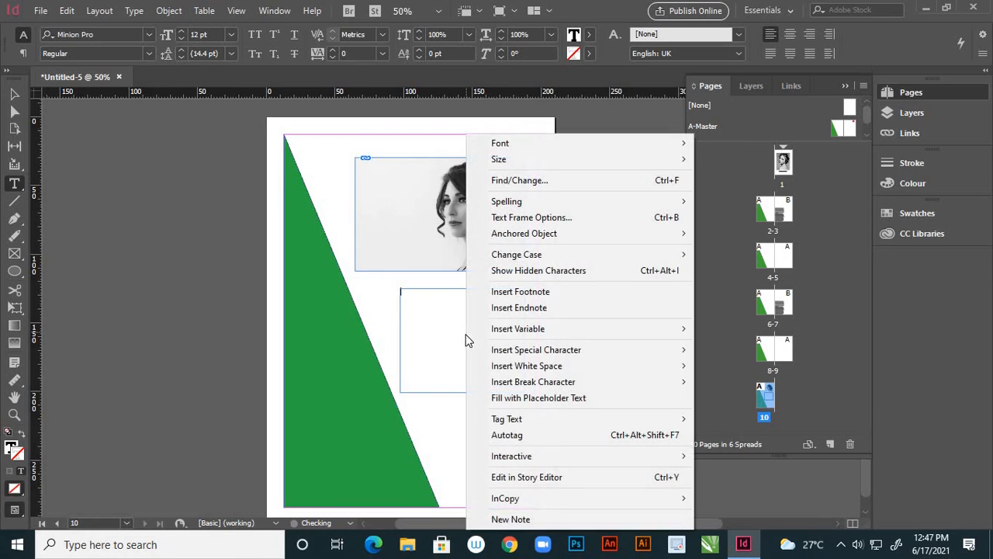
click(528, 398)
click(16, 96)
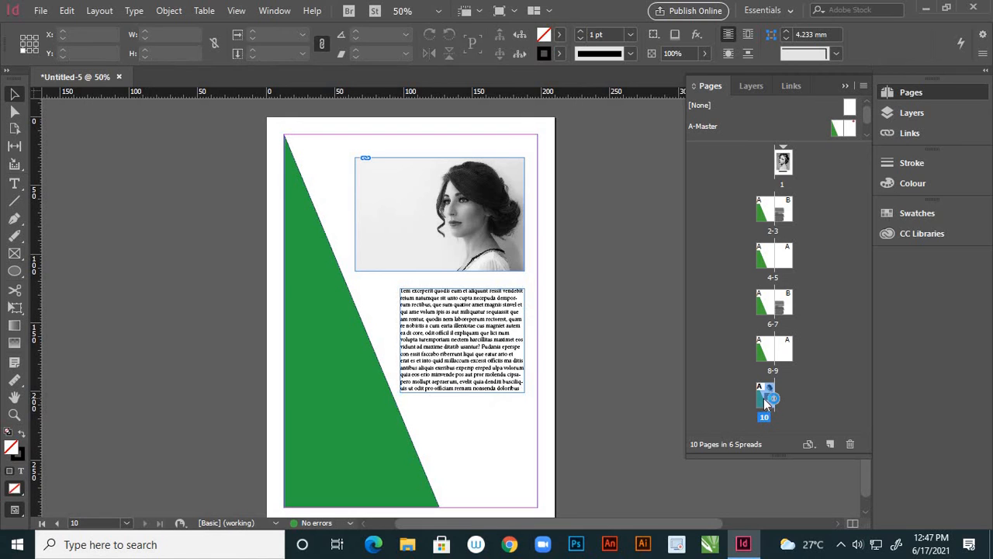
- Apply the [None] master to page 10 to remove the A-Master artwork from it
double_click(764, 399)
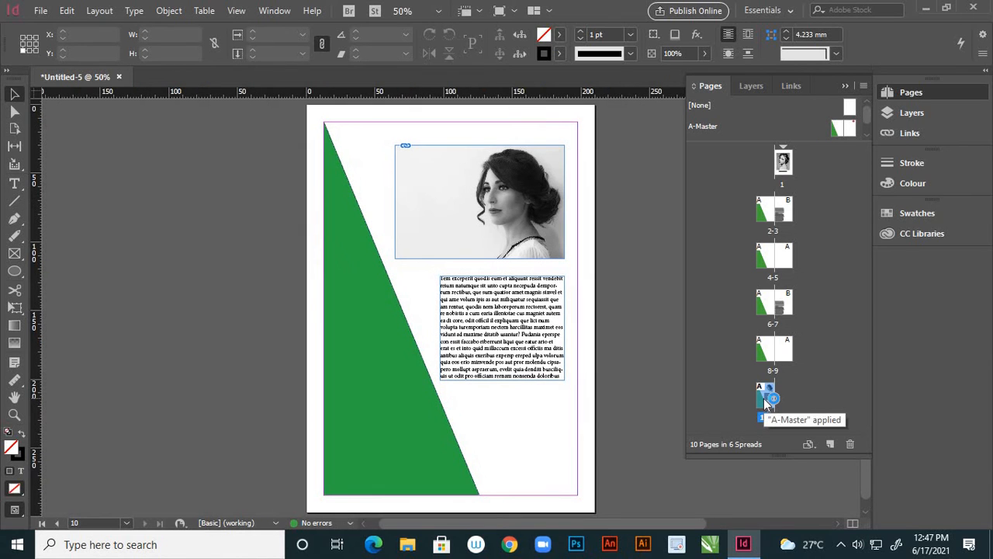
double_click(783, 353)
scroll(651, 291, up, 15)
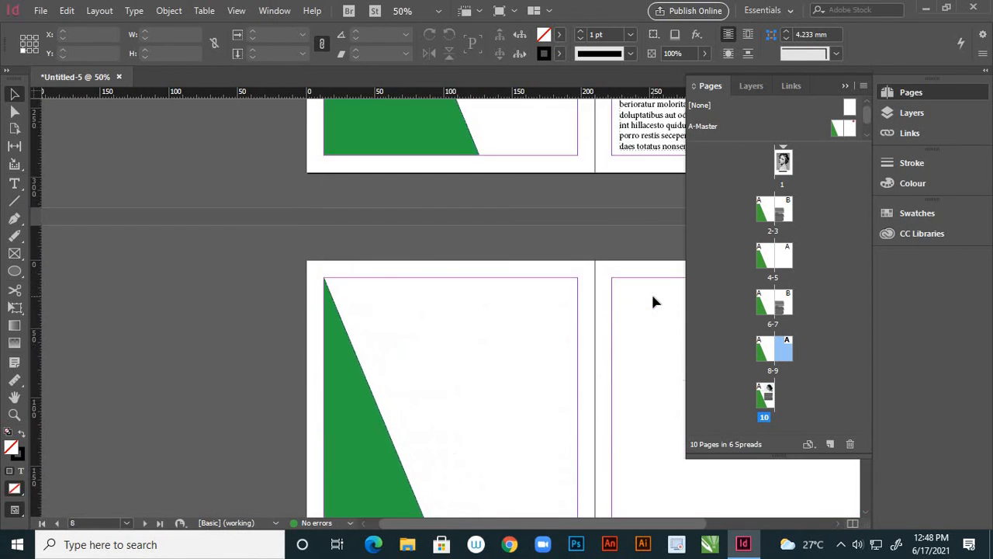
scroll(651, 291, up, 3)
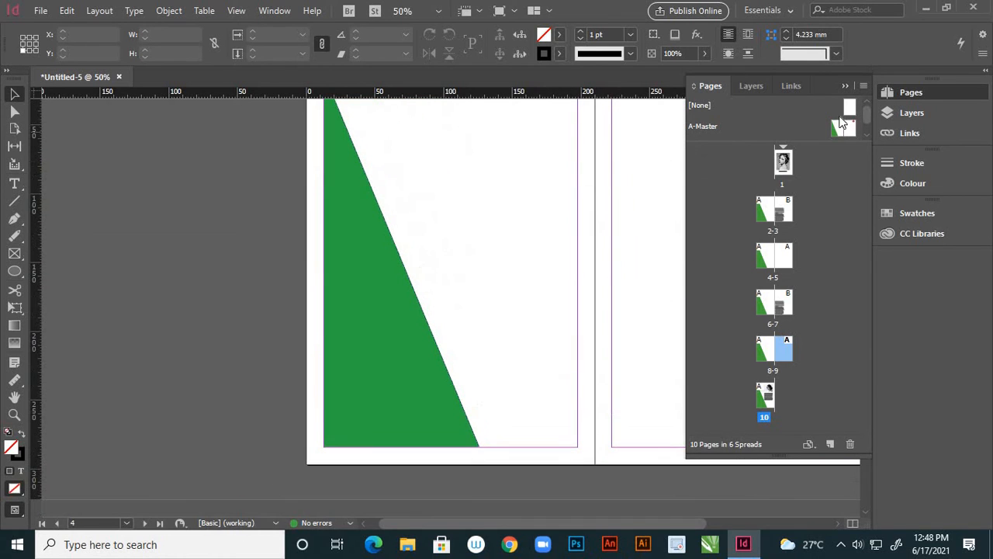
click(784, 161)
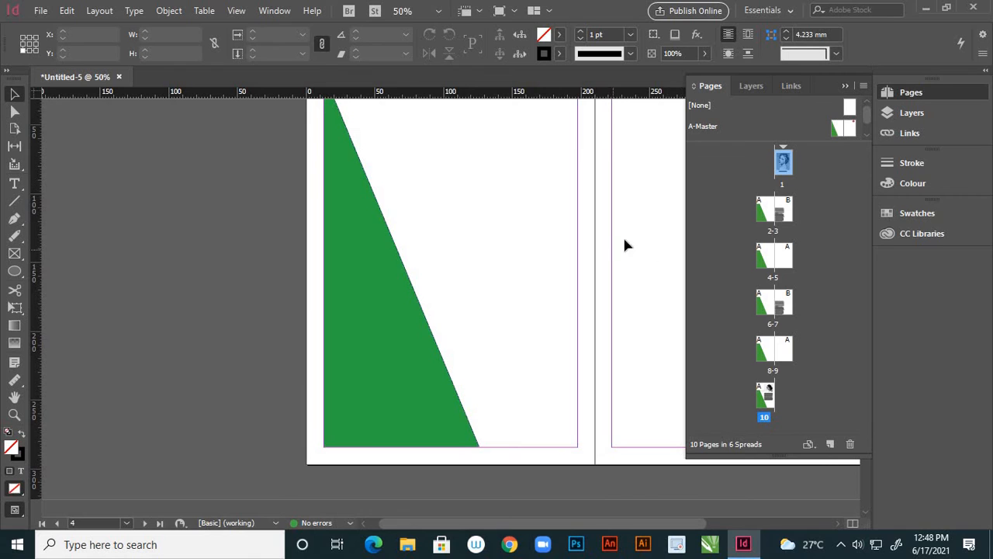
scroll(627, 246, down, 1)
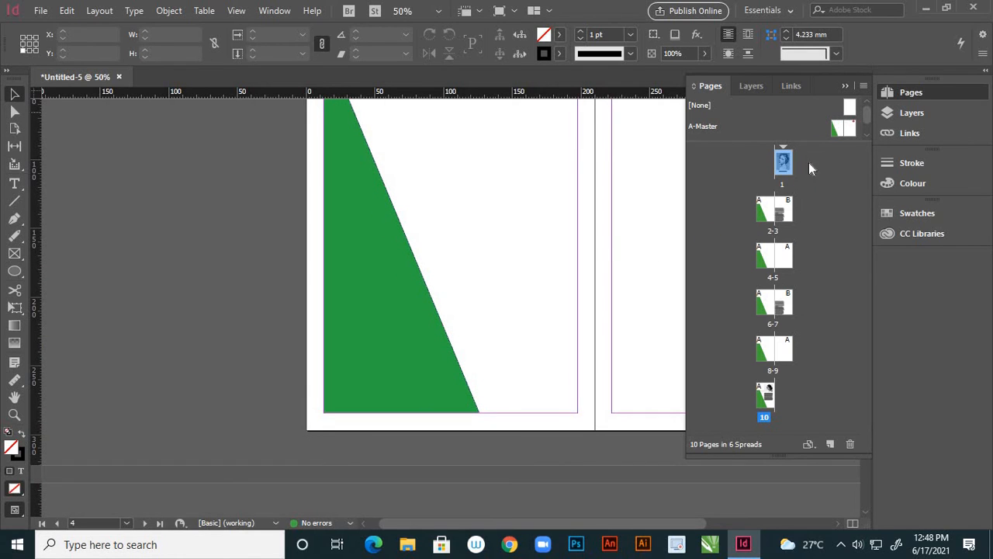
click(851, 109)
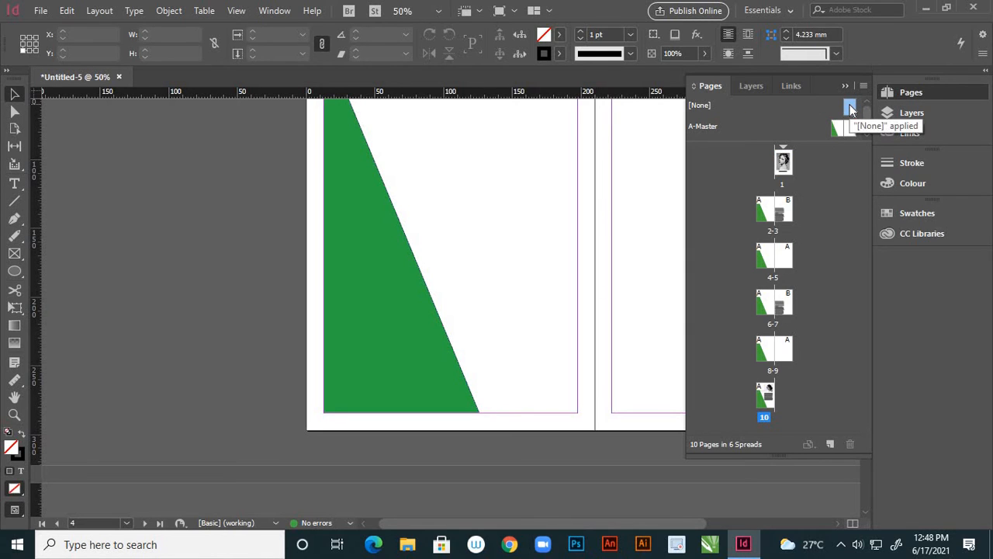
mouse_move(852, 109)
mouse_down()
mouse_move(816, 173)
mouse_move(750, 394)
mouse_move(765, 396)
mouse_up()
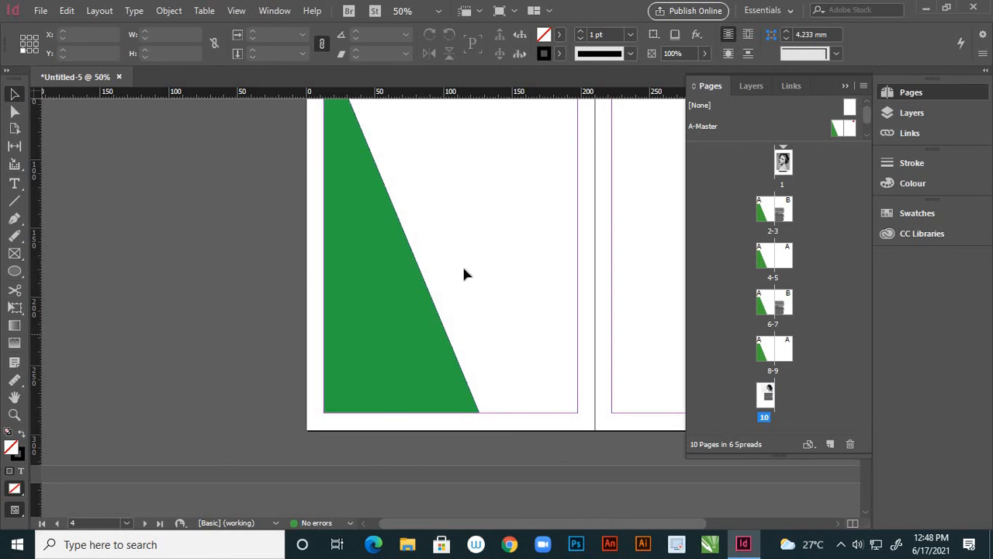
- Draw a rectangle about 185 mm wide and 20 mm high along the bottom margin of page 10
scroll(466, 256, down, 10)
scroll(458, 202, down, 15)
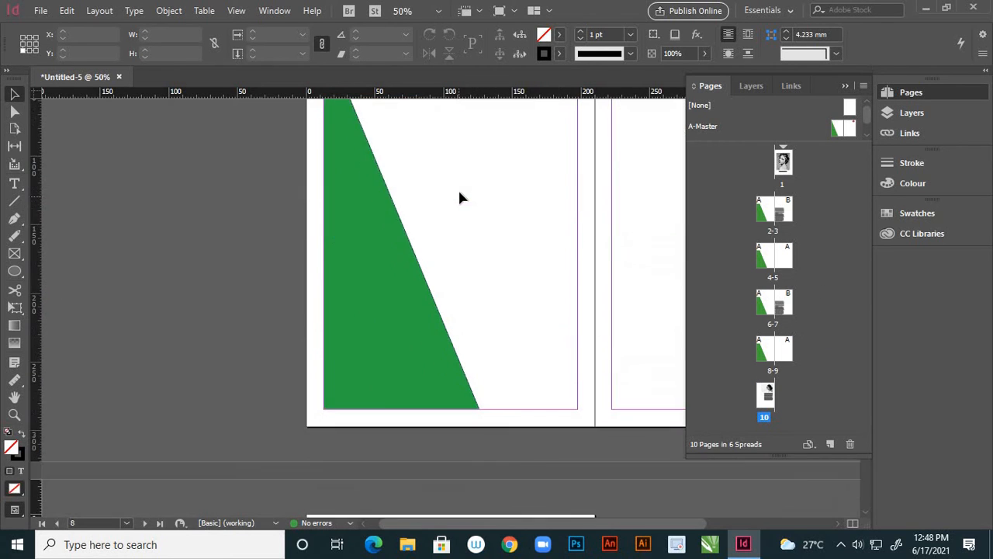
scroll(463, 190, down, 1)
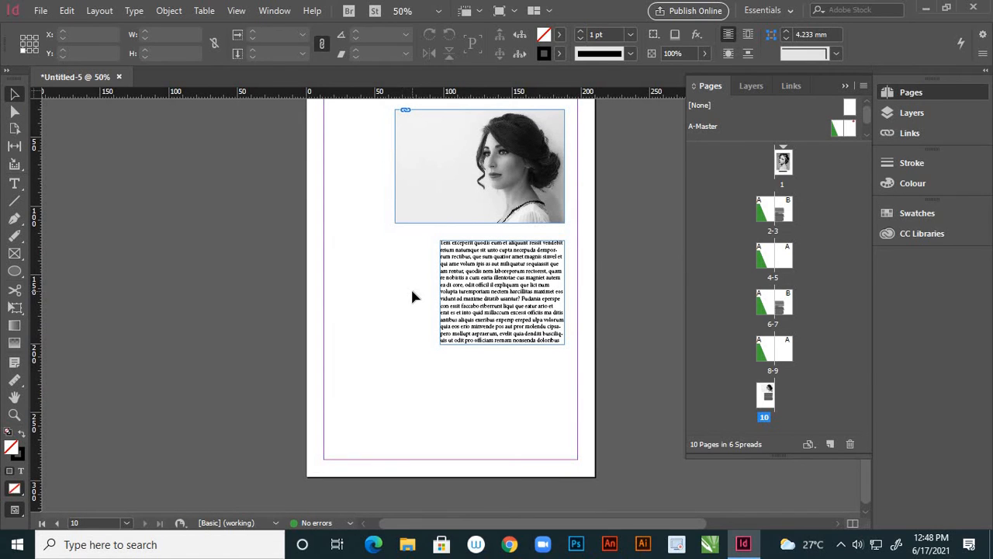
click(770, 397)
scroll(587, 295, up, 1)
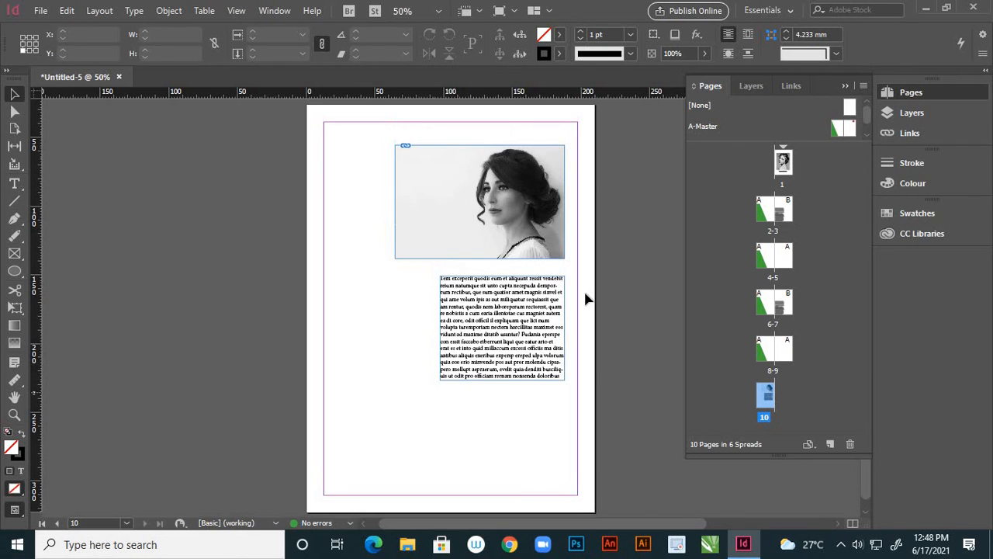
scroll(587, 289, down, 2)
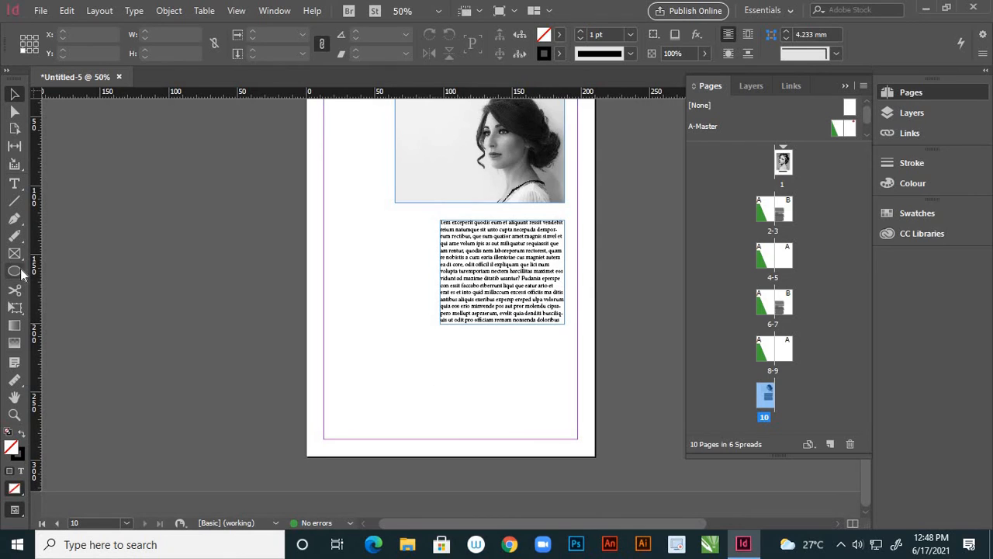
drag(21, 270, 88, 289)
drag(324, 412, 578, 440)
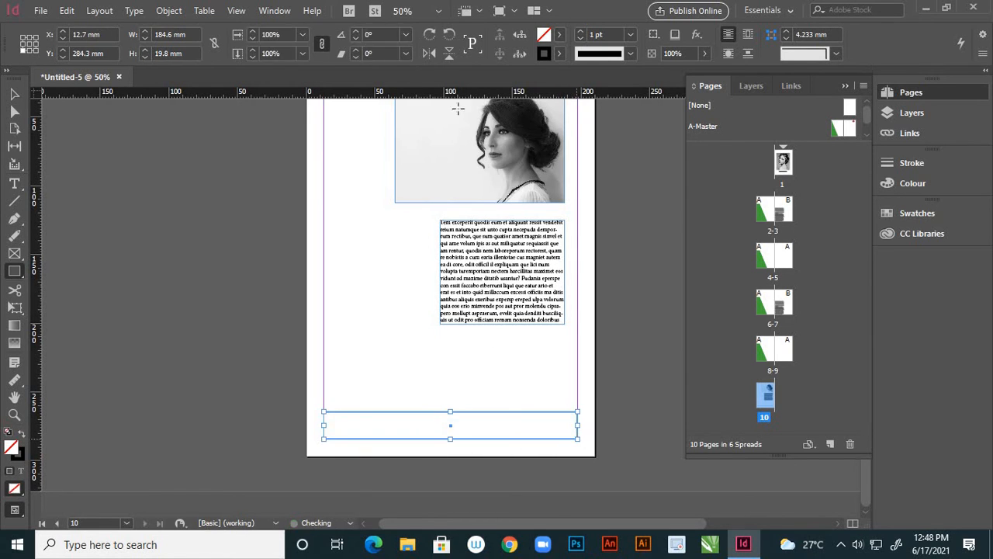
- Fill page 10's bottom rectangle with the C=100 M=0 Y=0 K=0 swatch and deselect it
click(559, 34)
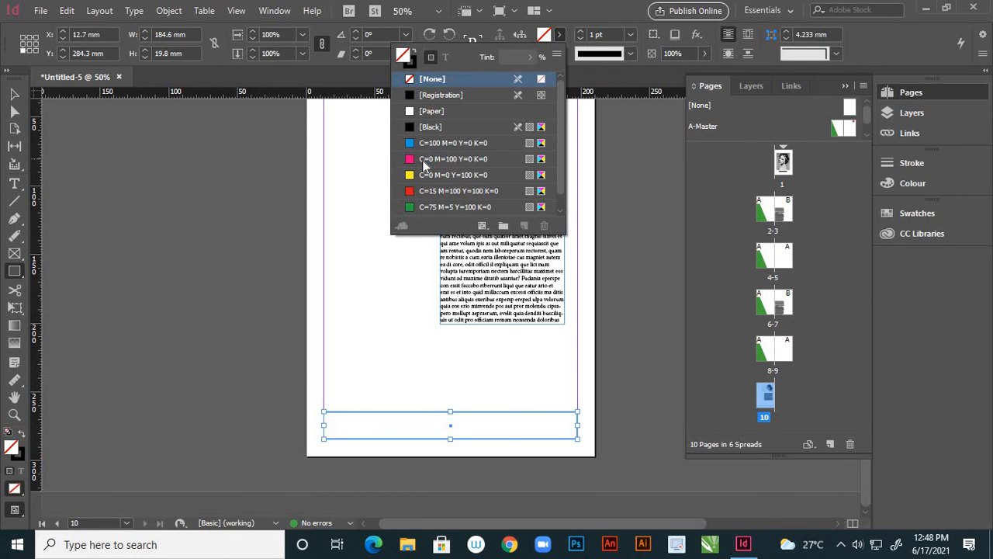
click(423, 143)
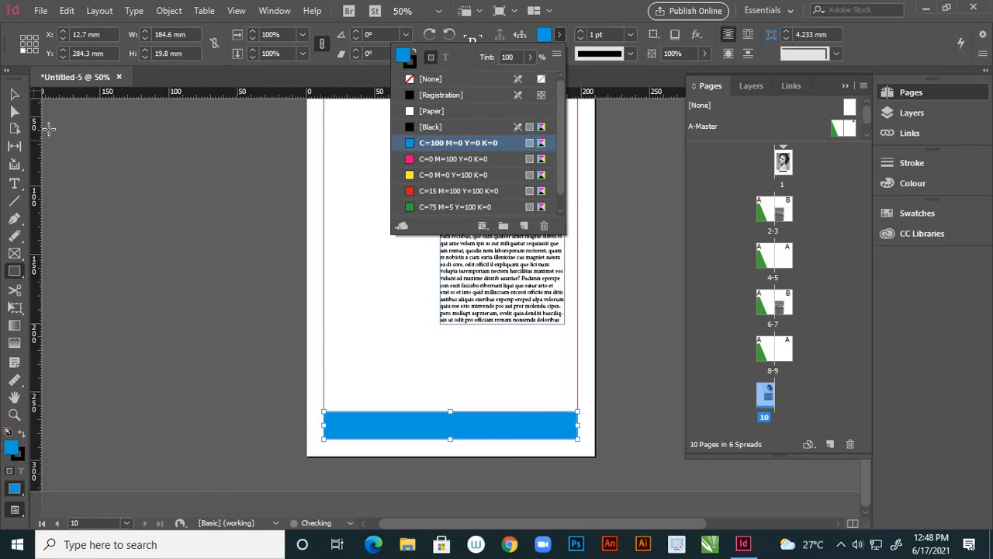
click(13, 94)
click(337, 315)
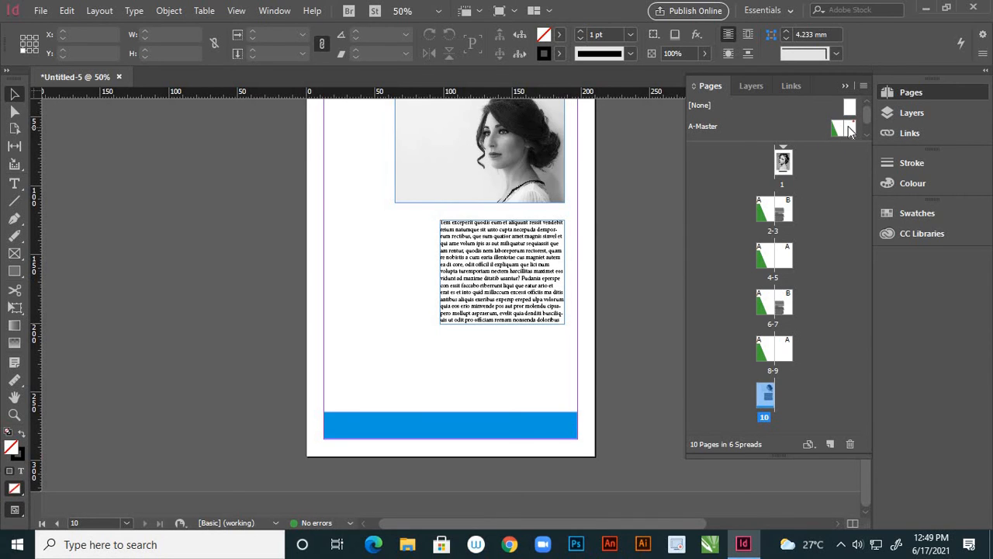
- Open A-Master and draw a rectangle about 185 mm wide and 21 mm high along its left page's bottom margin
scroll(849, 132, down, 1)
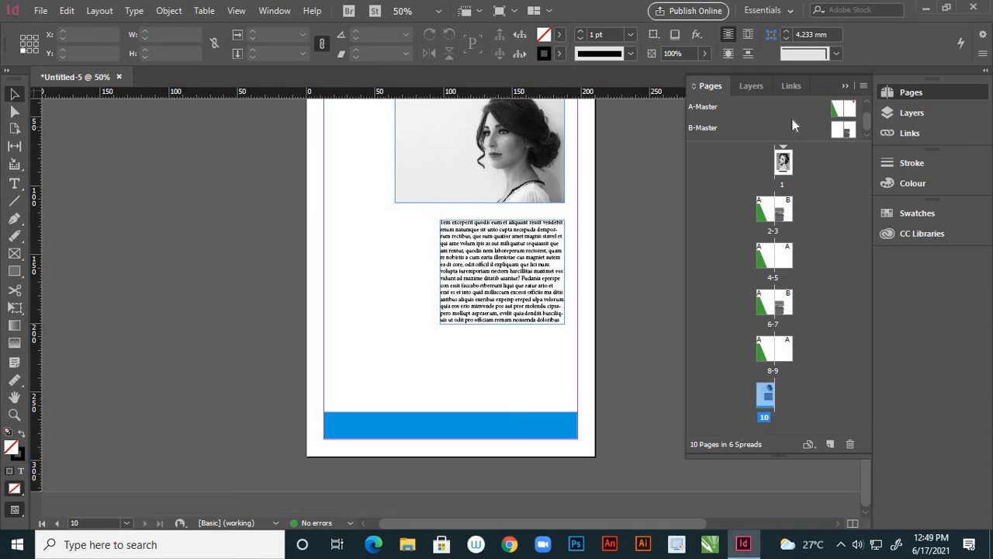
double_click(838, 113)
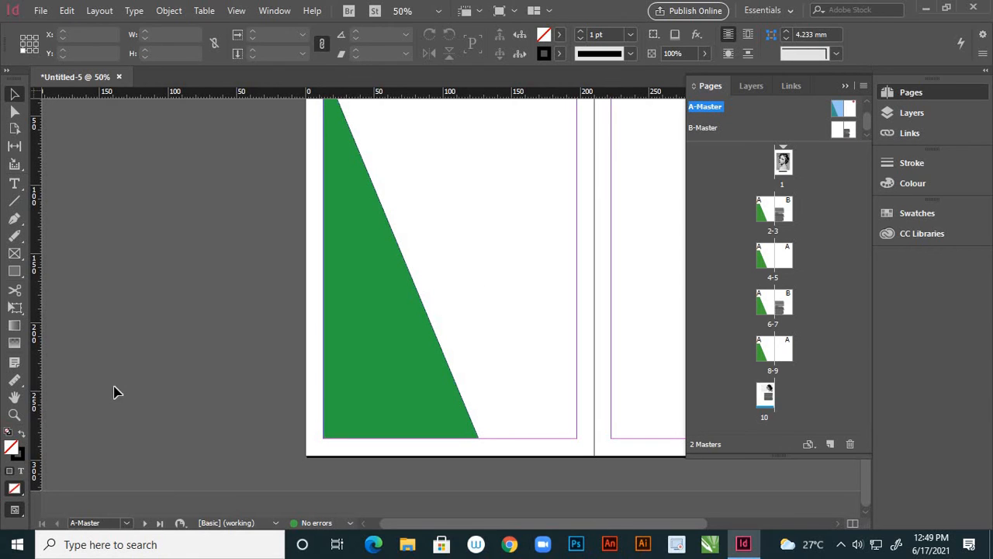
click(14, 271)
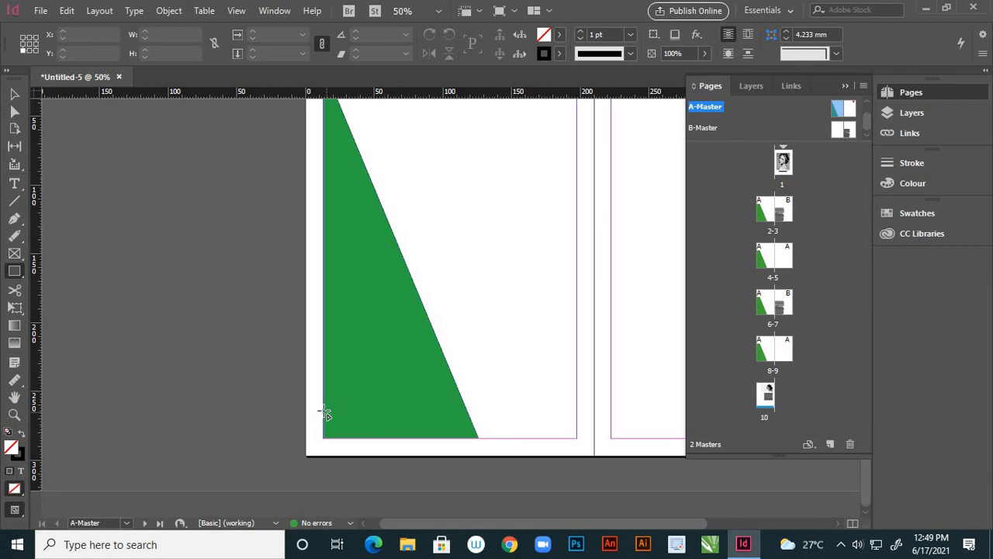
drag(324, 410, 576, 439)
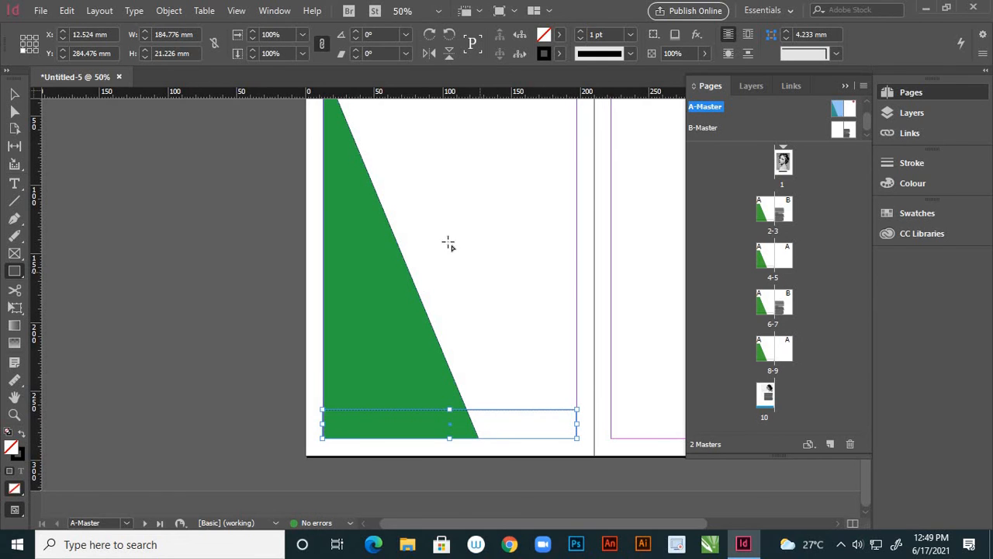
- Fill the new A-Master rectangle with the C=0 M=100 Y=0 K=0 swatch and deselect it
click(560, 36)
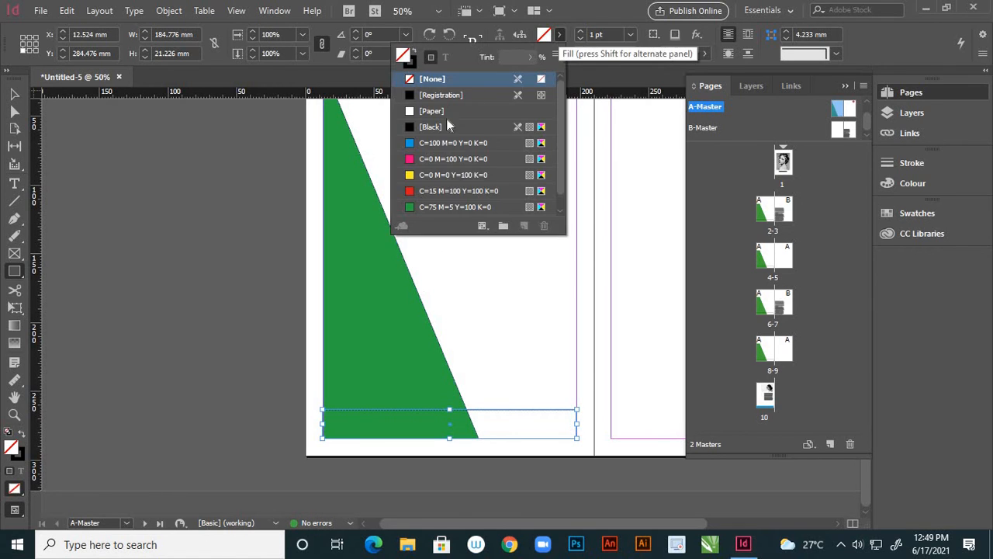
click(417, 159)
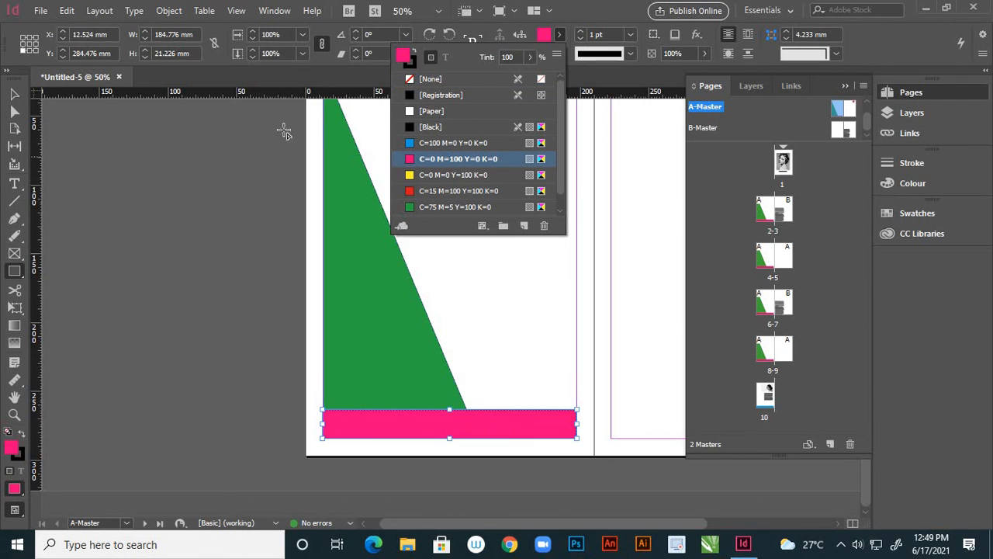
click(14, 95)
click(274, 248)
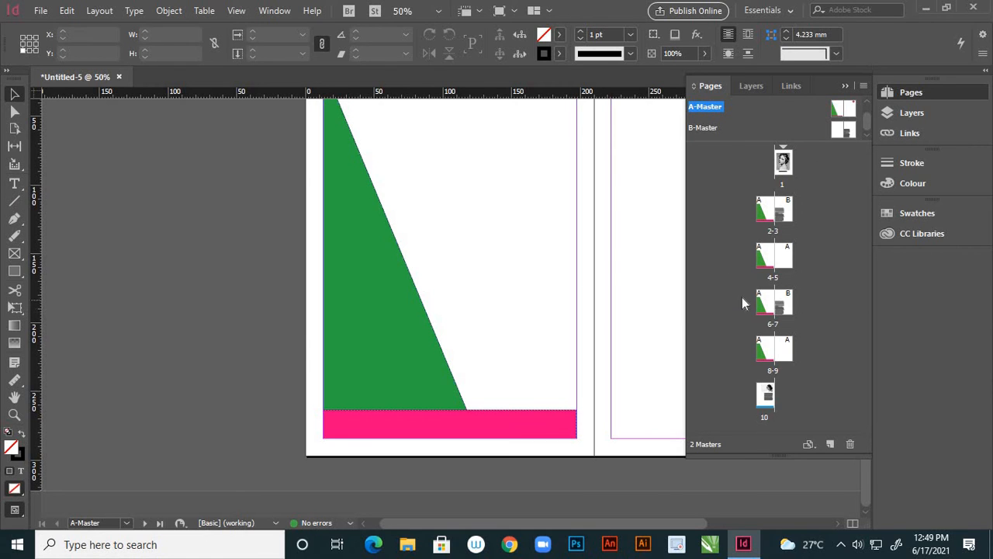
- Inspect pages 6 to 10 to check where A-Master's new bottom rectangle appears
double_click(773, 302)
scroll(532, 290, down, 3)
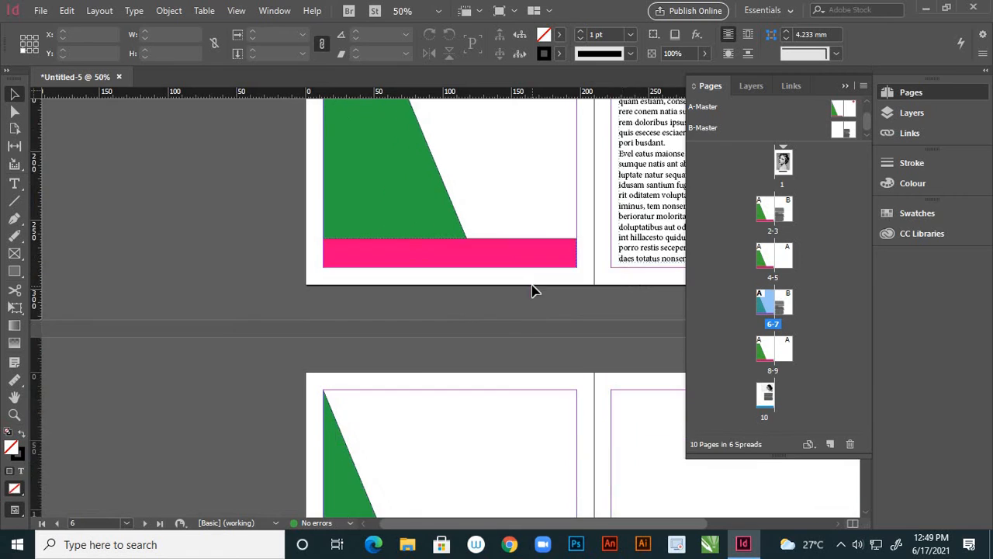
scroll(513, 277, down, 12)
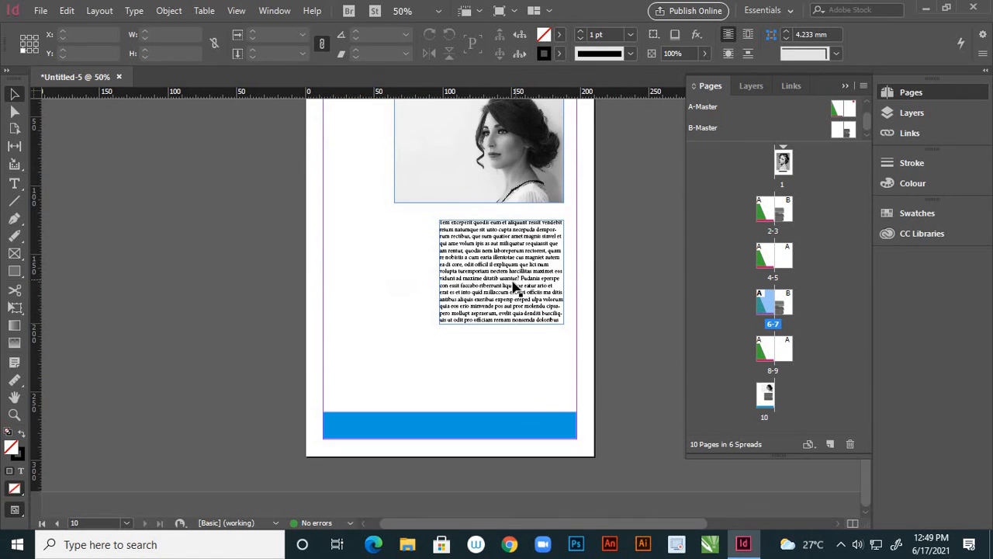
scroll(513, 287, up, 10)
scroll(511, 288, down, 5)
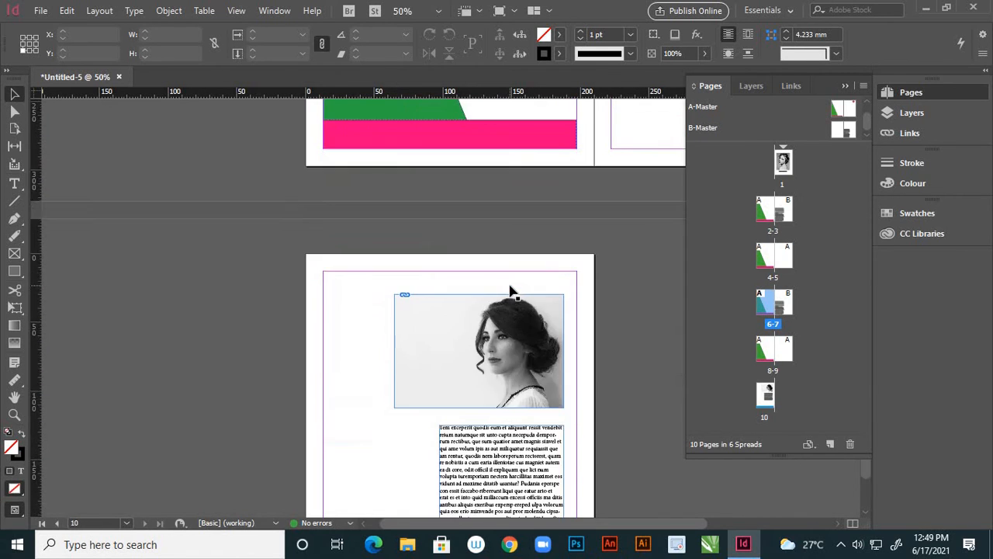
scroll(510, 291, down, 5)
scroll(509, 289, up, 11)
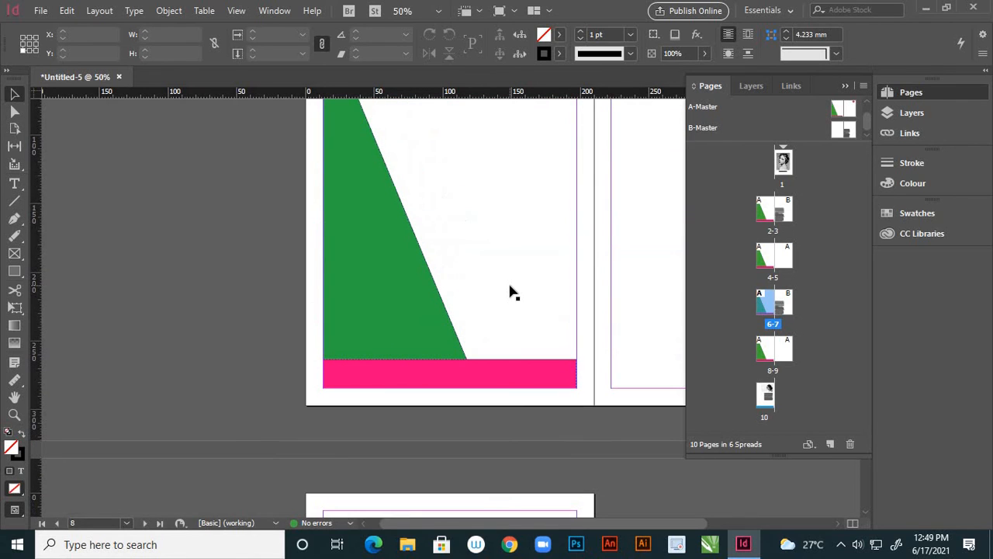
scroll(510, 289, down, 5)
scroll(514, 284, up, 4)
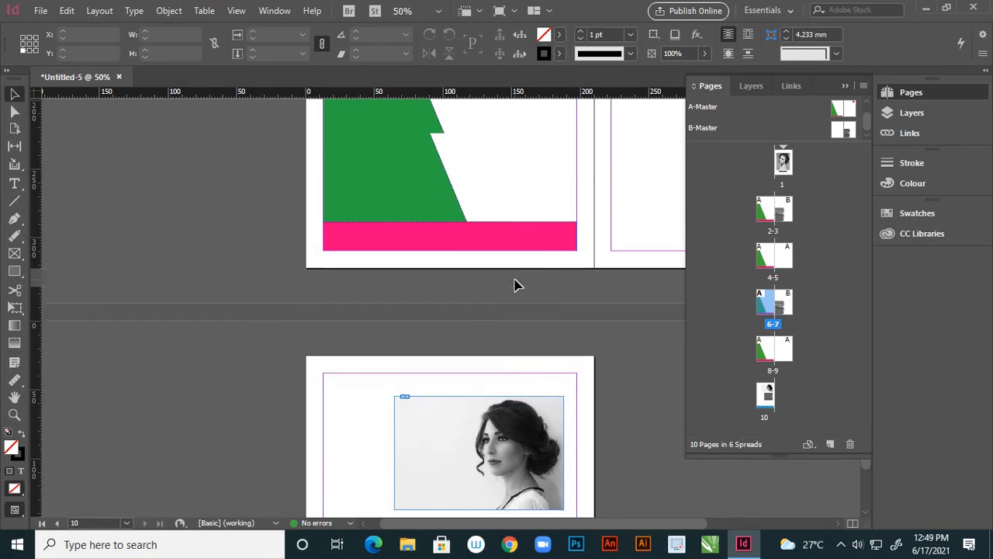
scroll(516, 287, up, 5)
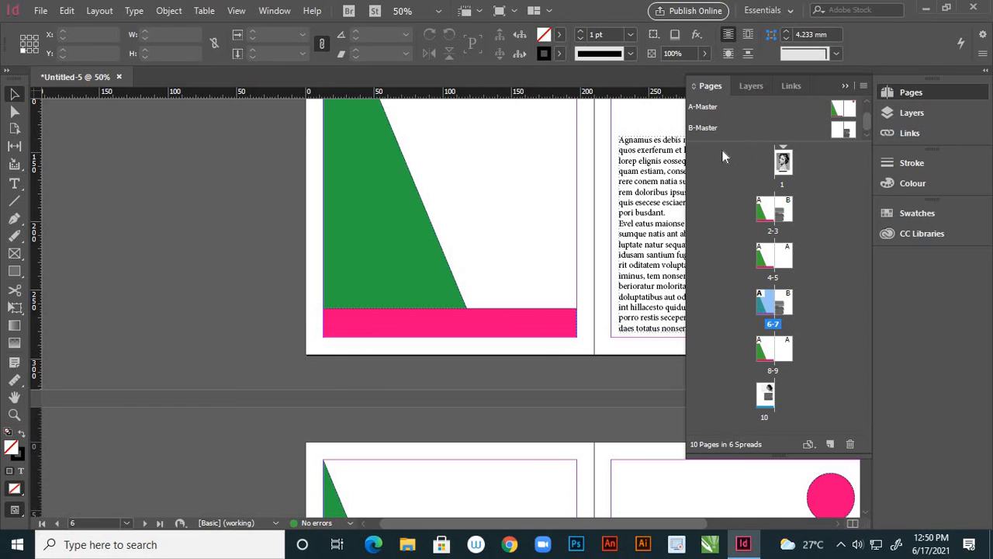
- Go to page 4 and examine the A-Master objects on the left pages through spread 8-9
click(766, 265)
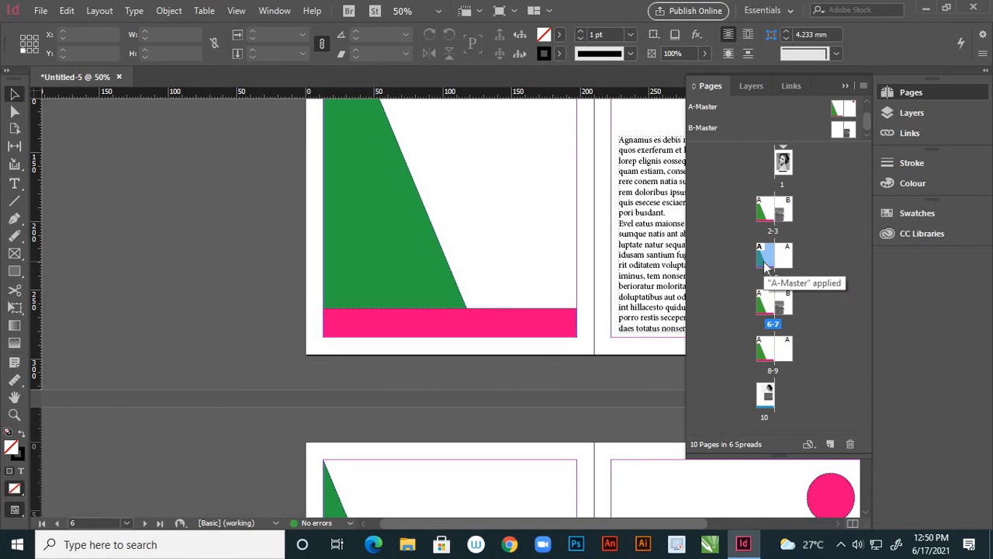
double_click(766, 266)
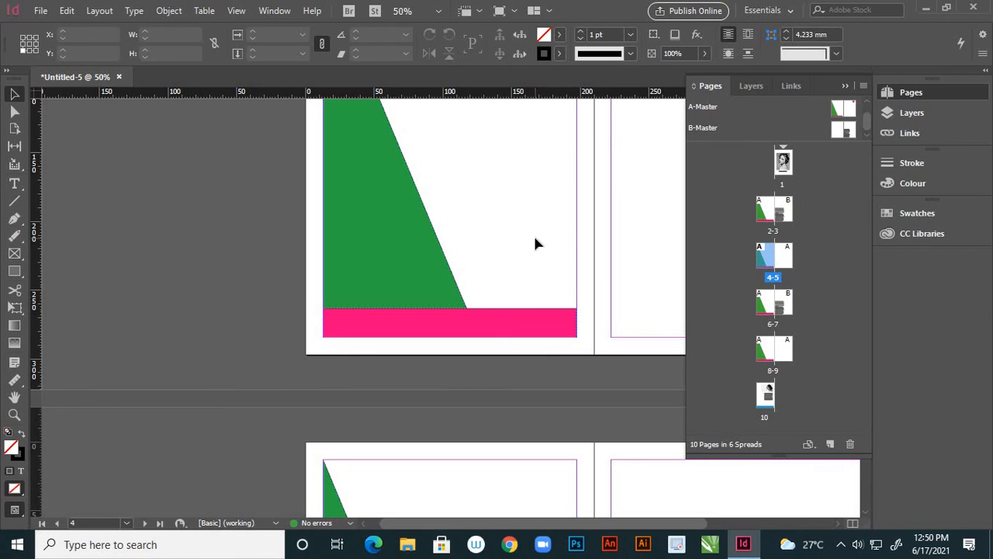
scroll(533, 236, down, 1)
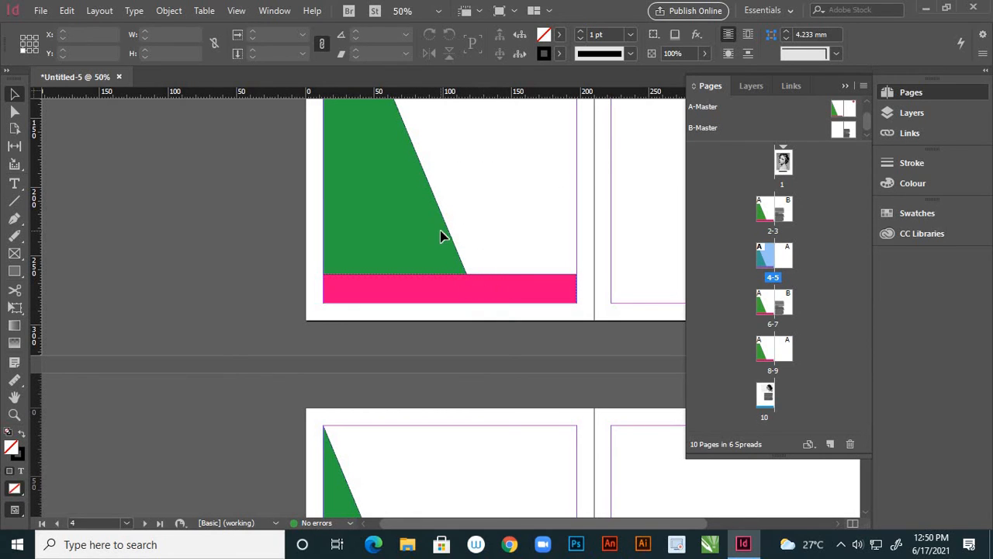
scroll(481, 225, down, 2)
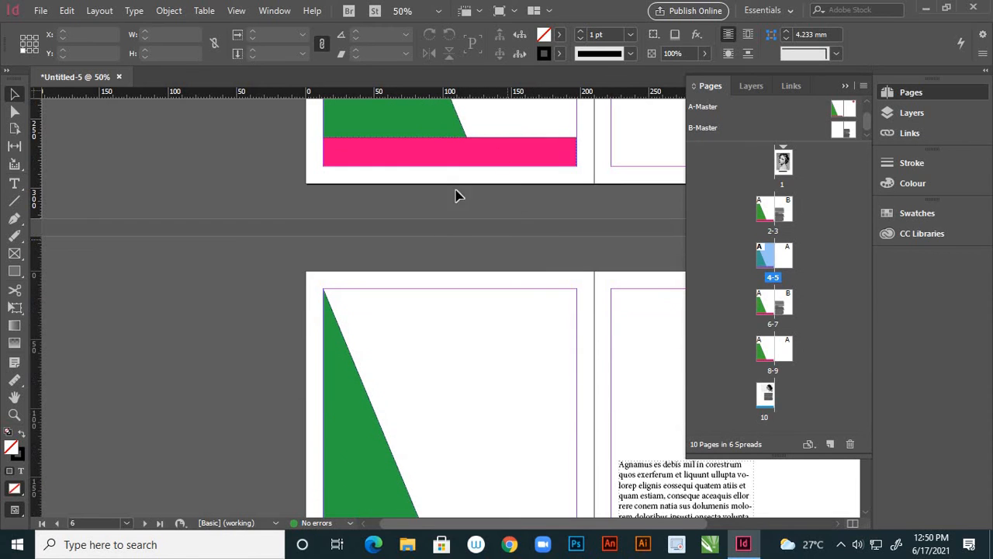
scroll(452, 295, down, 2)
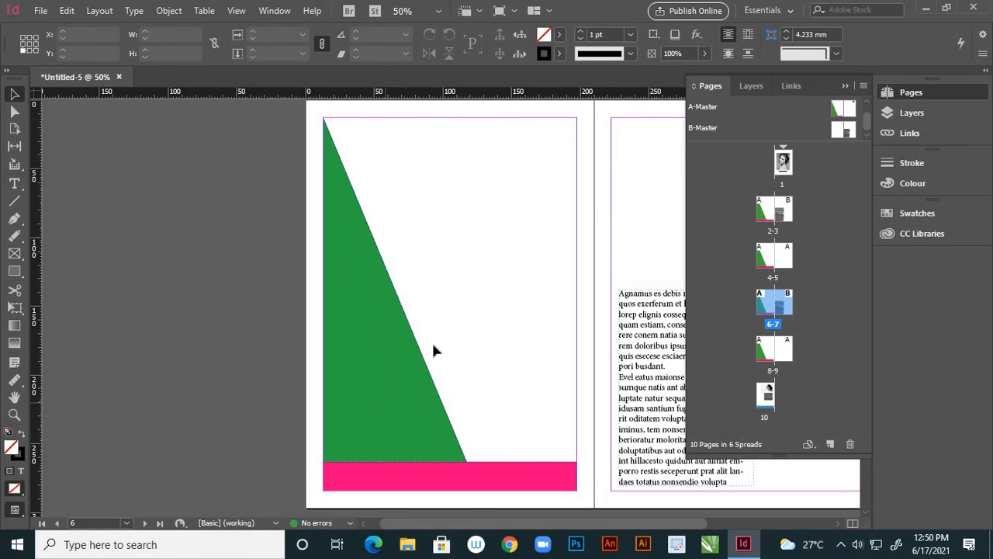
scroll(455, 312, down, 3)
scroll(461, 299, down, 4)
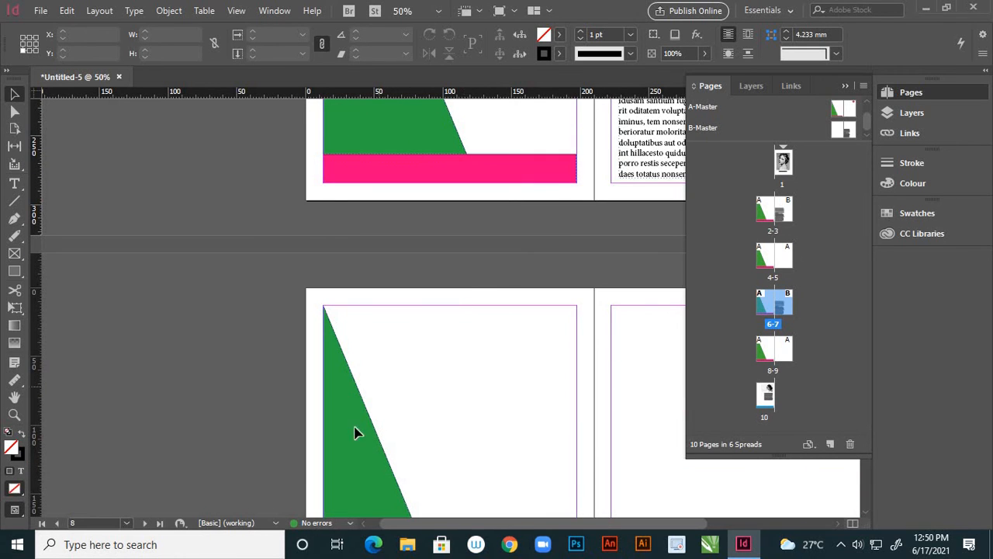
scroll(411, 399, down, 4)
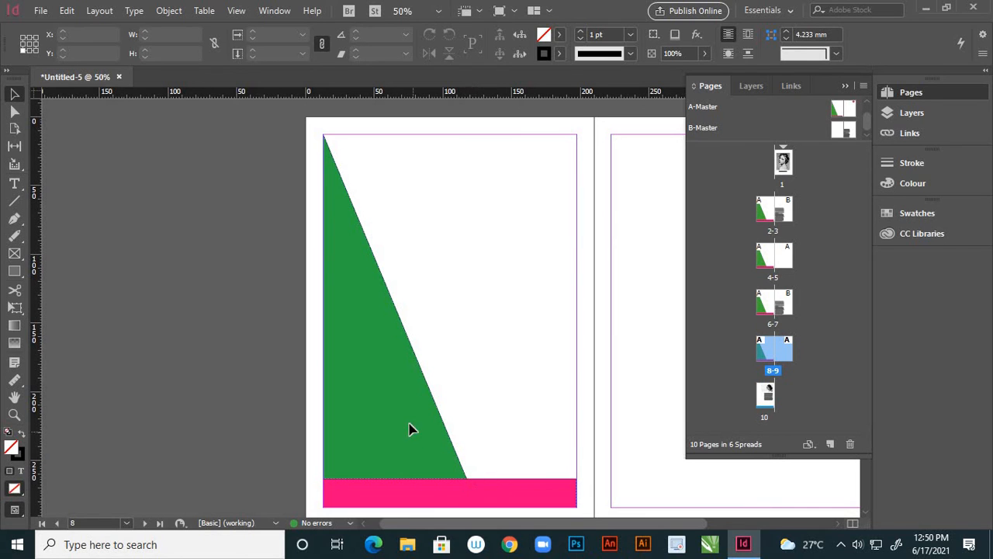
- Review the whole document between page 10 and page 1, comparing master-based spreads with the first and last pages
scroll(505, 350, up, 4)
scroll(508, 359, up, 9)
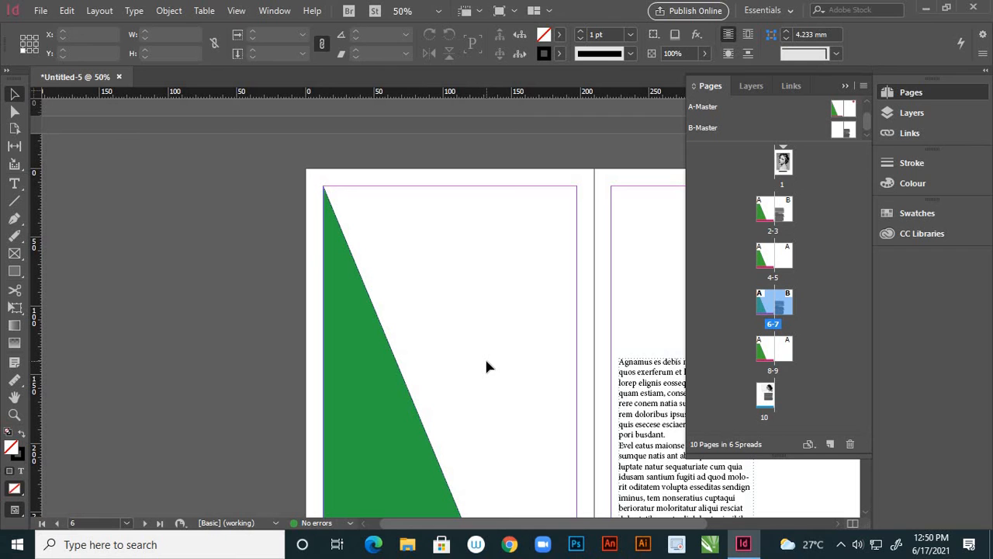
scroll(482, 295, down, 12)
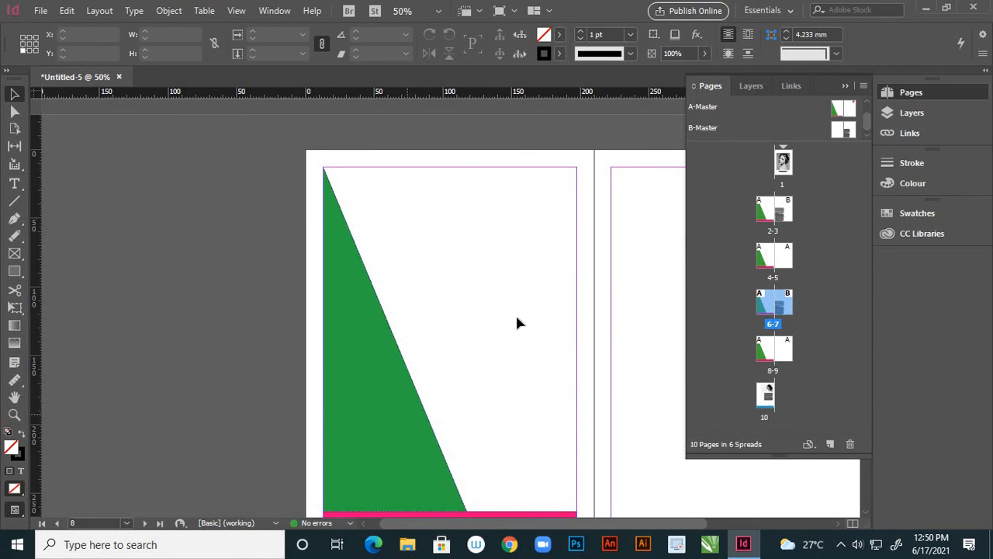
scroll(500, 314, down, 3)
scroll(500, 314, down, 11)
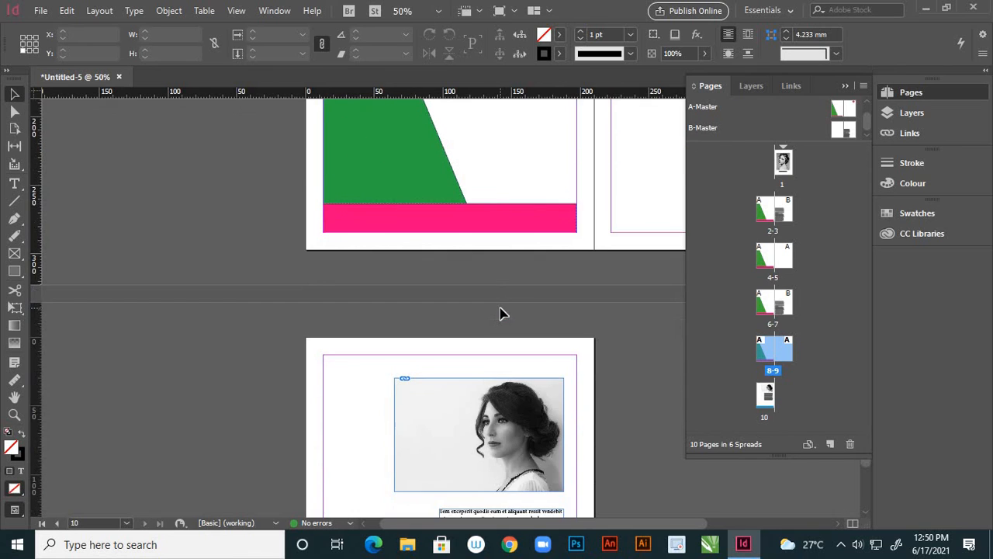
scroll(504, 301, down, 3)
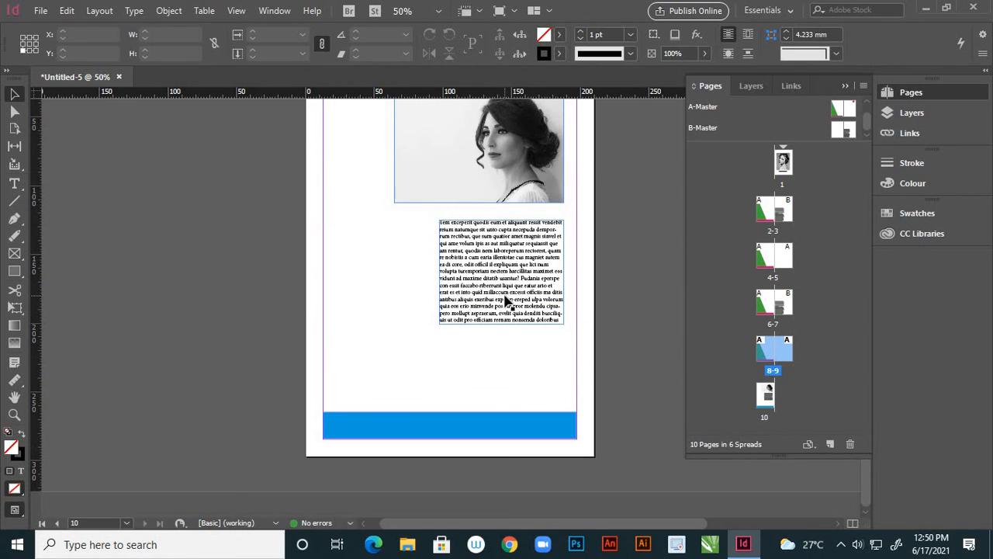
scroll(504, 301, up, 12)
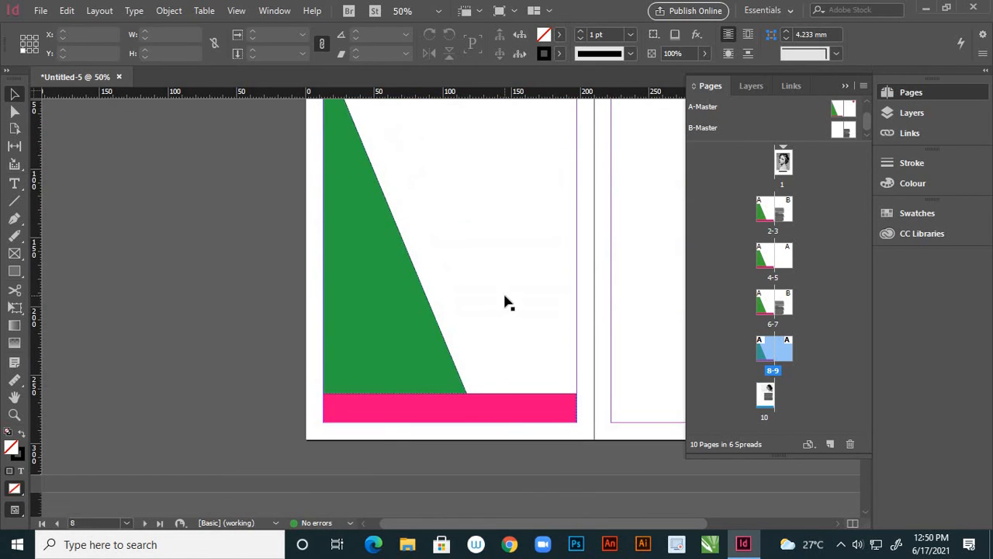
scroll(505, 301, up, 10)
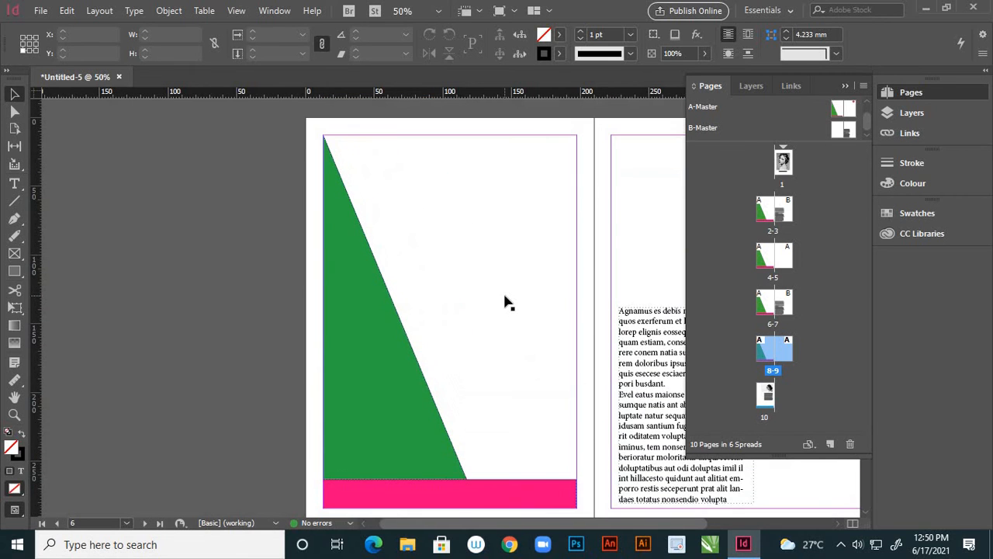
scroll(505, 301, up, 8)
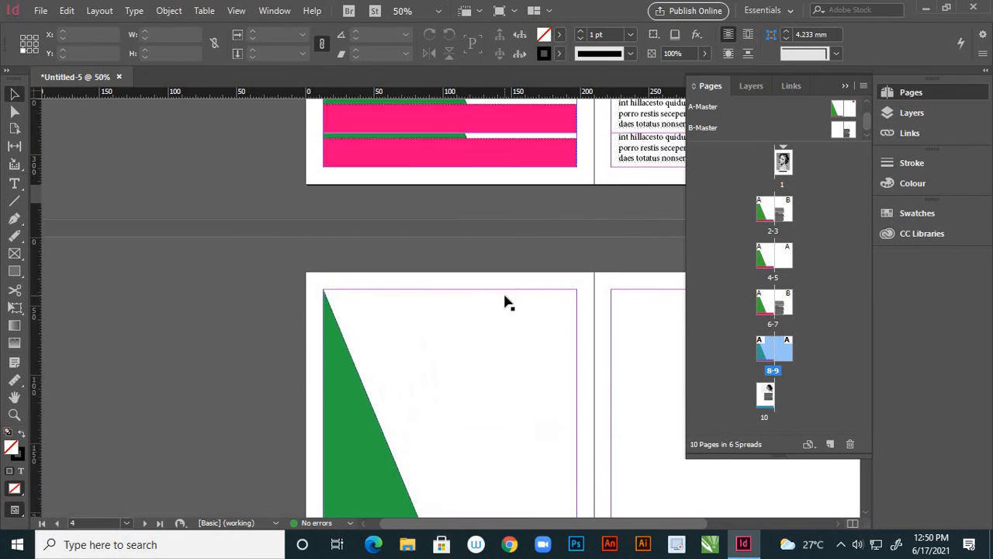
scroll(505, 301, up, 10)
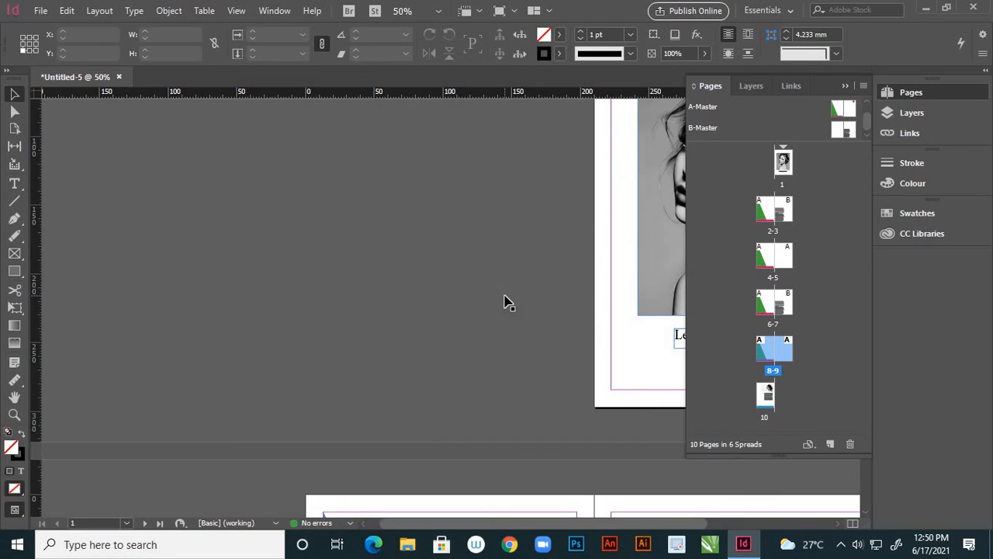
scroll(499, 299, down, 8)
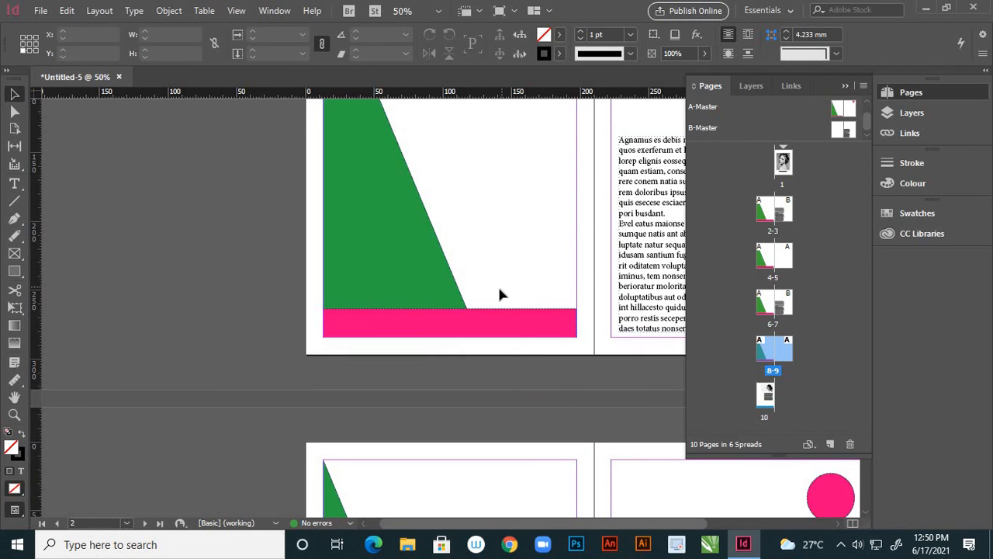
- Try to move the pink master rectangle on page 2, and check the same master objects on the following spreads through page 10
drag(481, 318, 518, 259)
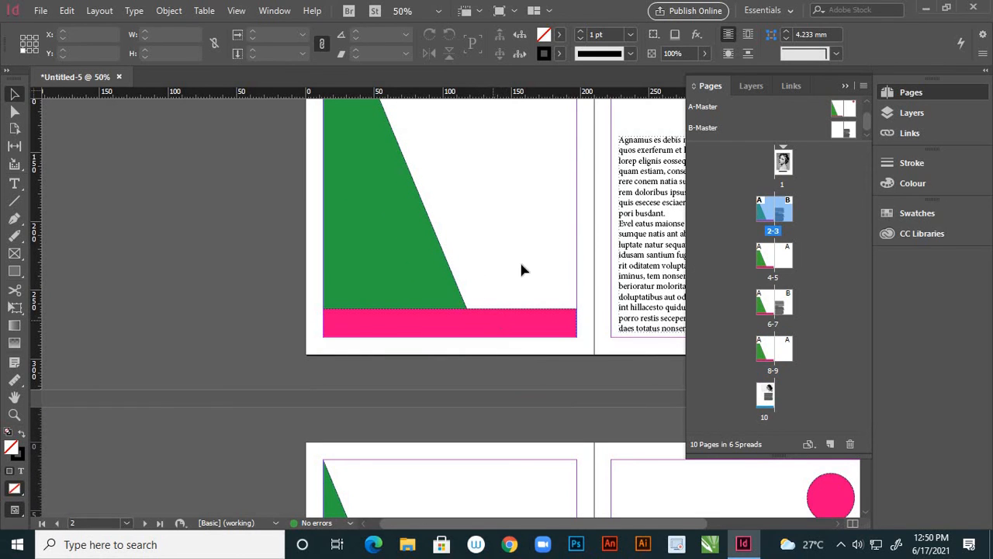
scroll(508, 250, down, 5)
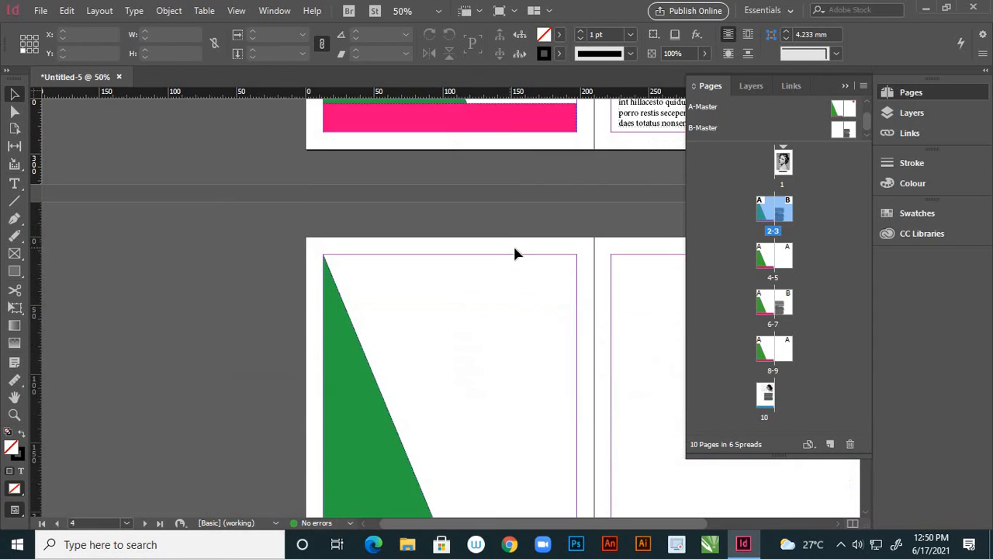
scroll(524, 295, down, 3)
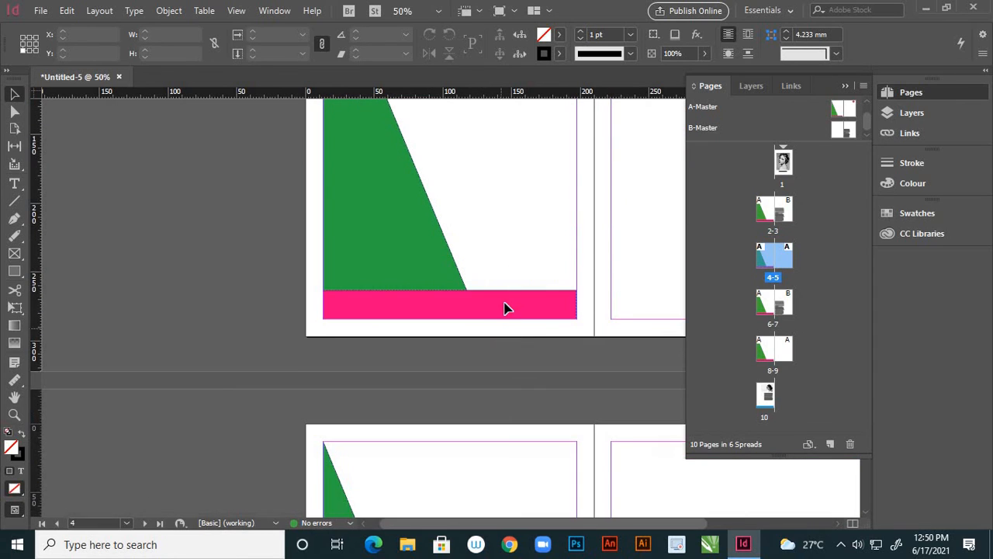
scroll(525, 242, down, 4)
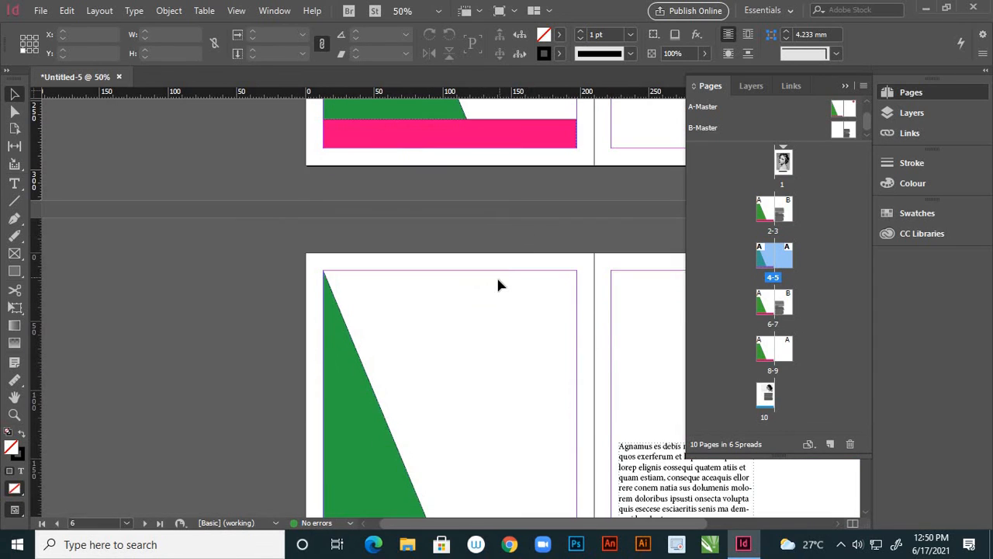
scroll(473, 318, down, 5)
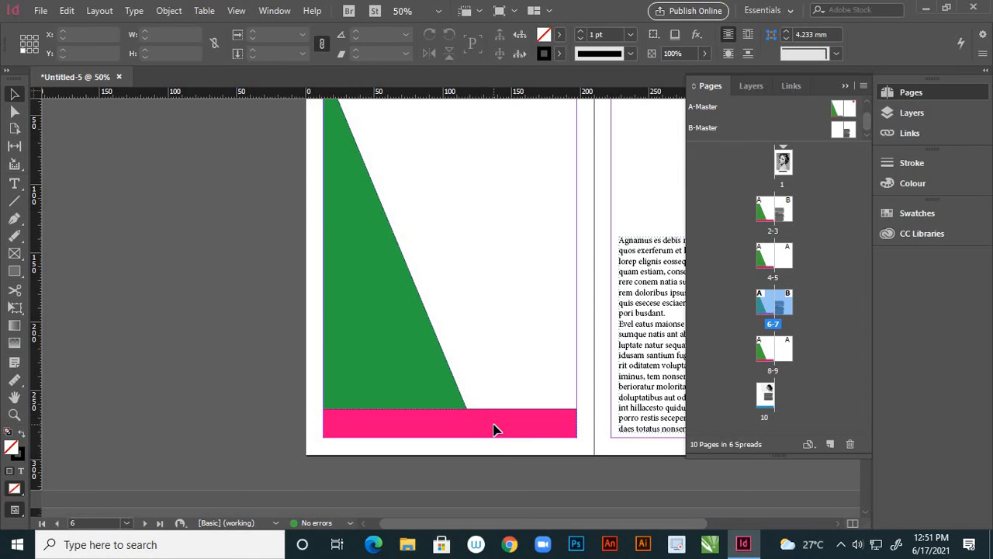
scroll(550, 316, down, 3)
scroll(546, 317, up, 1)
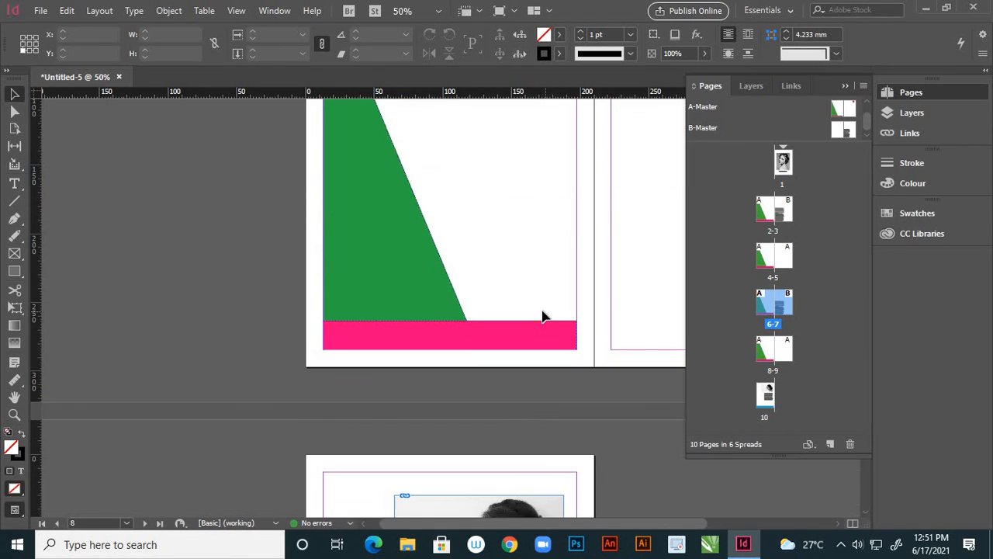
scroll(543, 317, down, 6)
scroll(532, 311, up, 5)
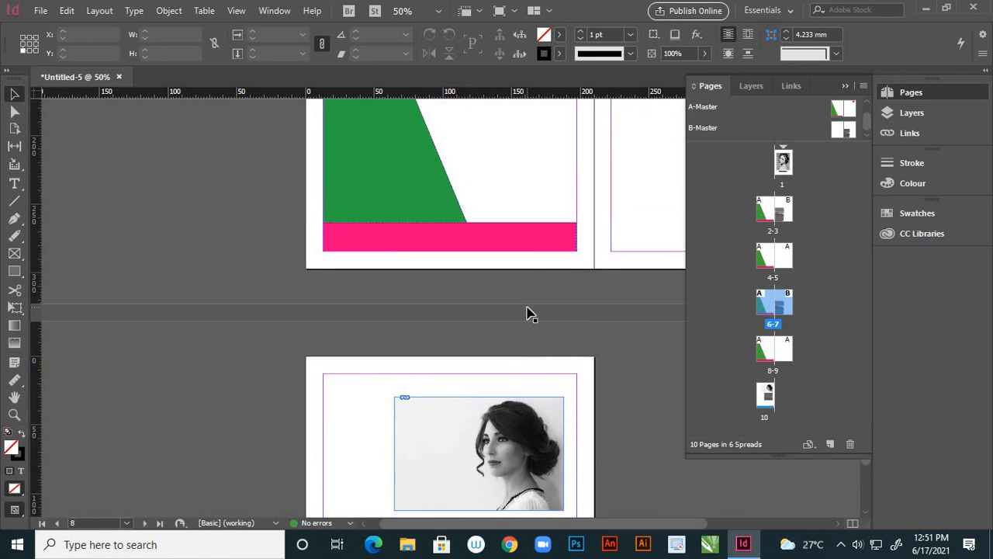
scroll(406, 310, up, 3)
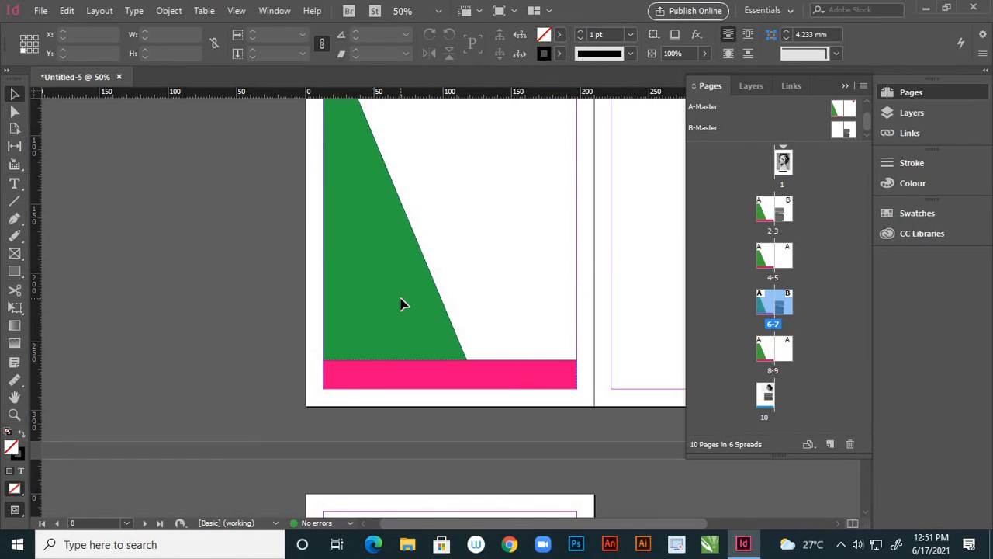
- Go to page 8 and override its green A-Master triangle so it can be edited locally
click(765, 351)
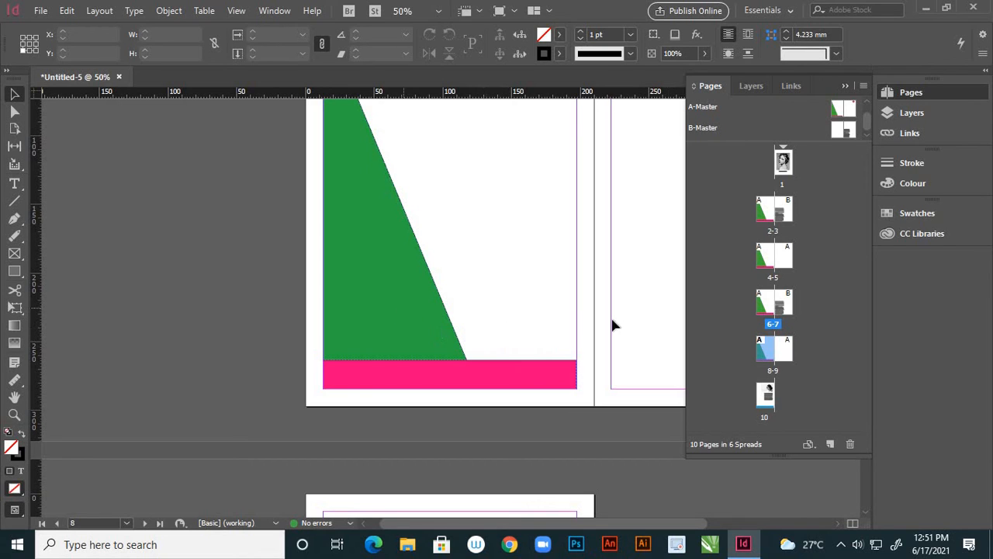
double_click(765, 350)
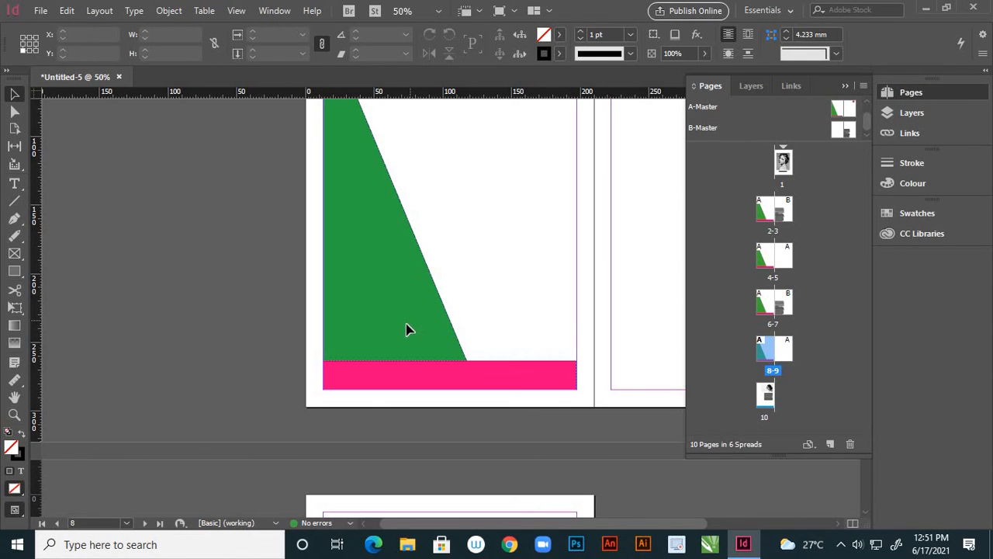
ctrl+shift+click(411, 322)
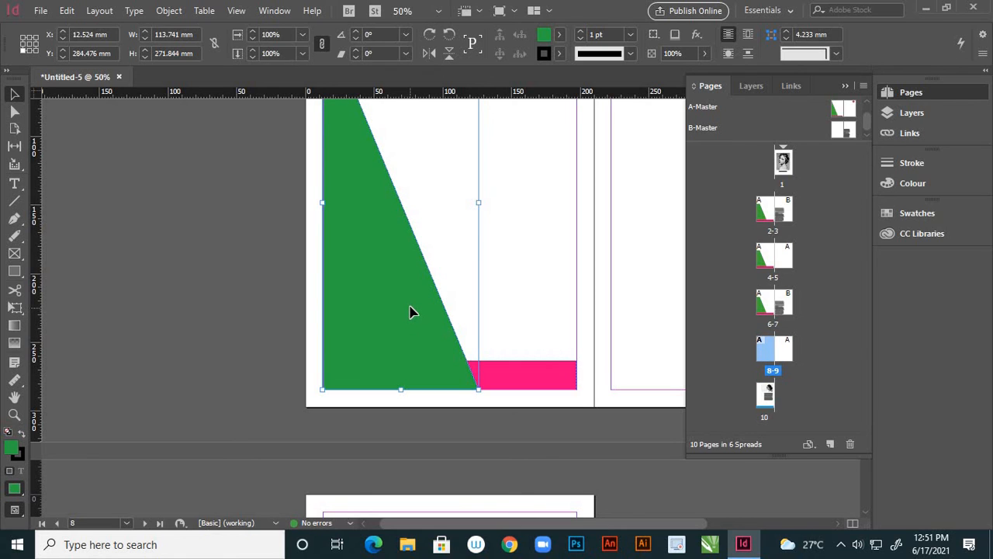
- Try moving page 8's overridden green triangle about 29 mm to the right, and undo the move
drag(411, 311, 453, 305)
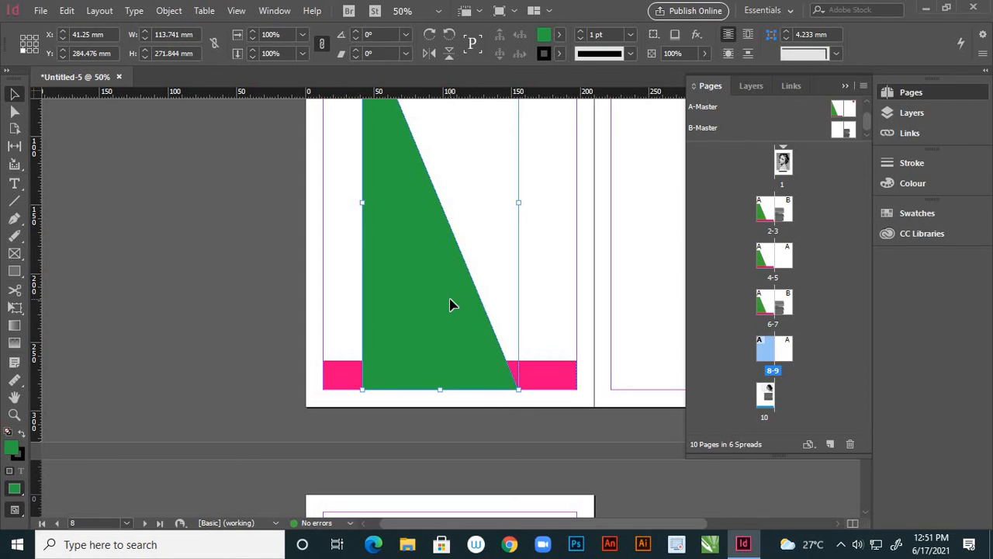
key(ctrl+z)
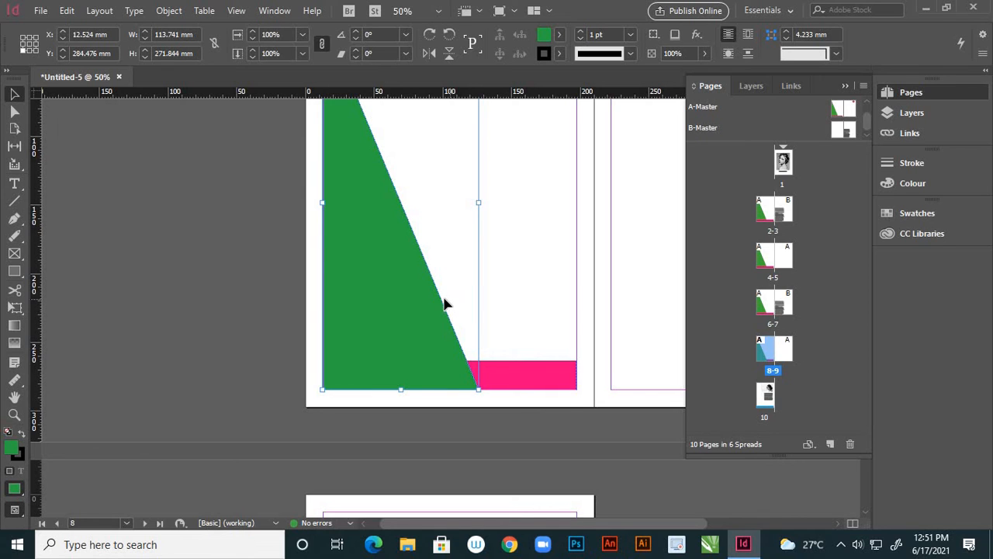
- Move page 8's green triangle about 36 mm to the right and shorten it from its base to about 158 mm high
drag(406, 294, 459, 292)
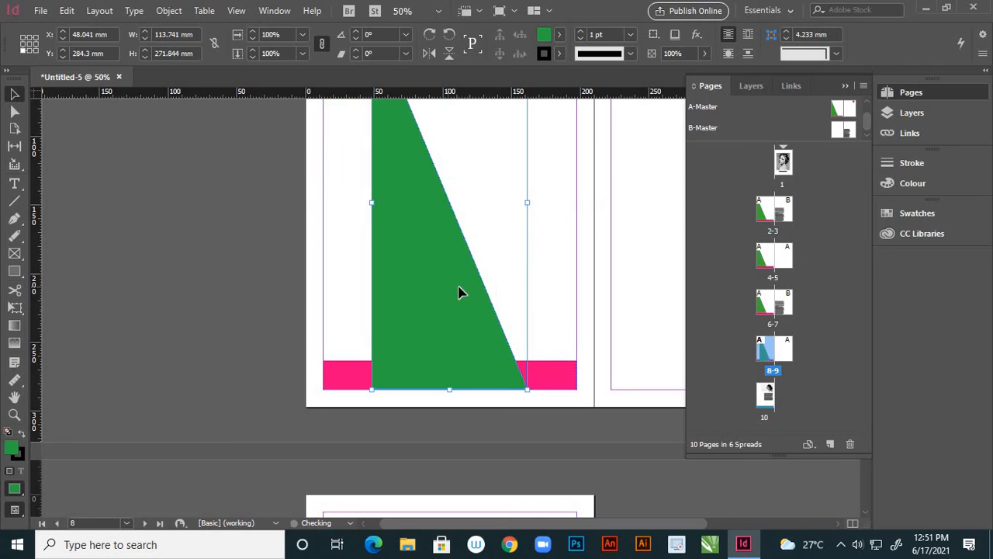
click(557, 295)
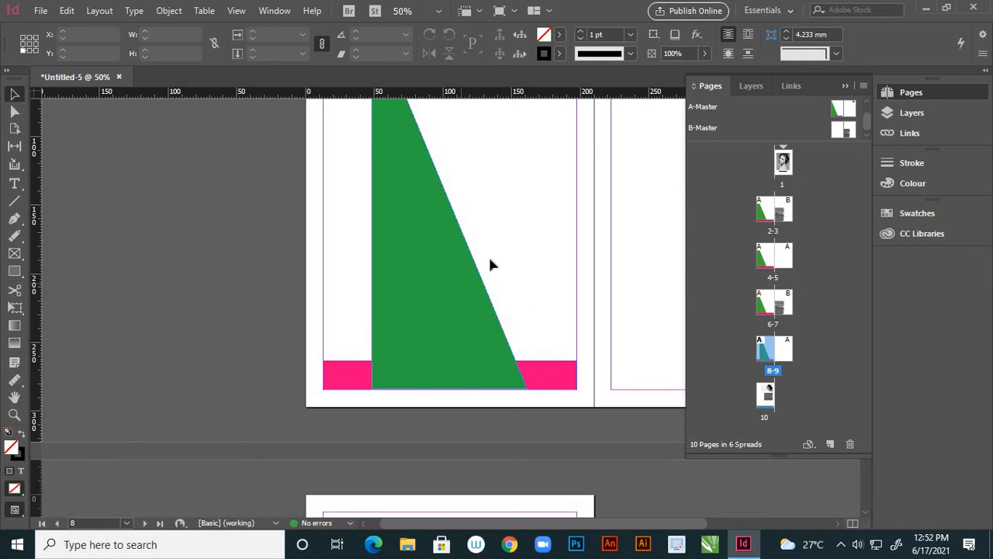
click(434, 266)
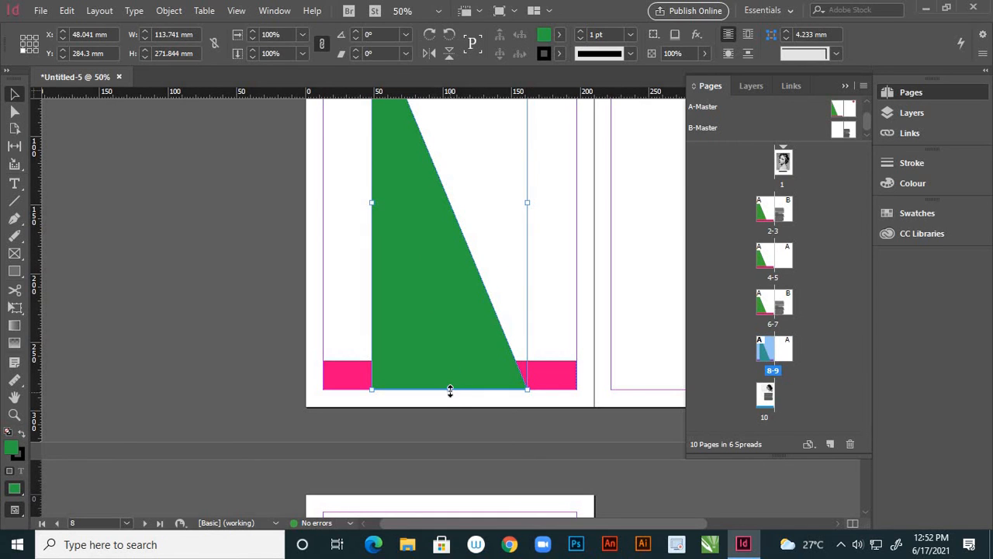
drag(450, 390, 459, 232)
- Compare page 8 with earlier spreads, and move its shortened triangle onto the pink rectangle's top edge, flush with the page's right margin
scroll(500, 324, up, 1)
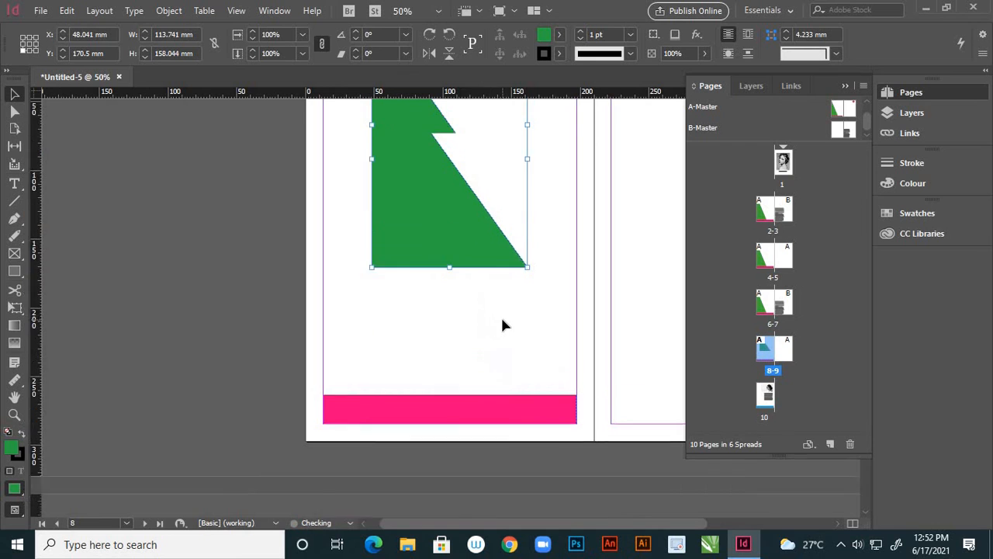
scroll(500, 325, up, 10)
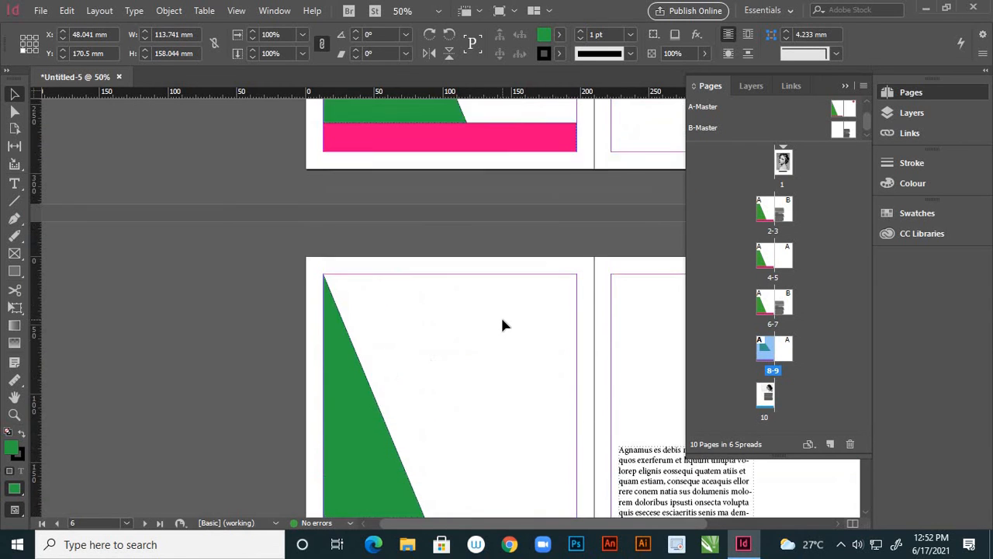
scroll(502, 324, up, 10)
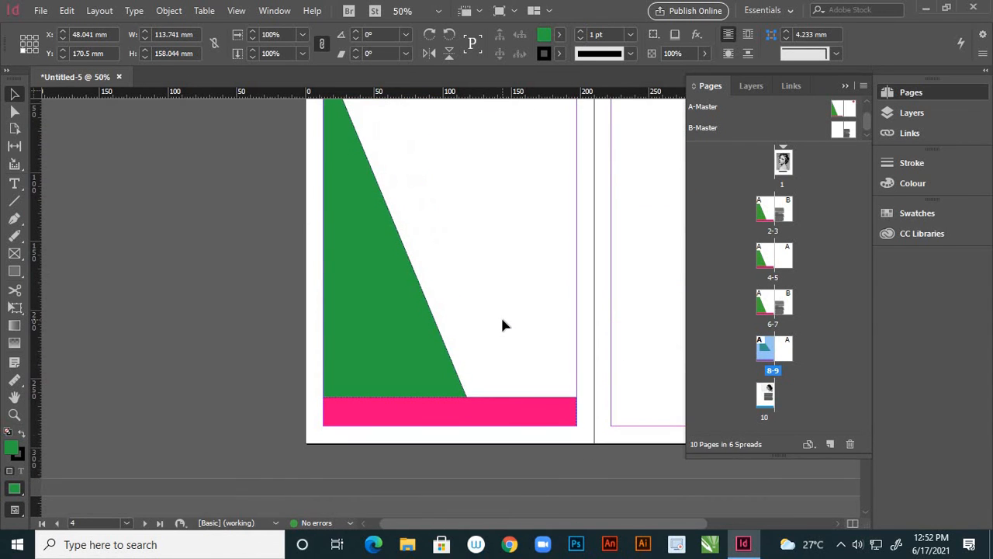
scroll(502, 324, down, 15)
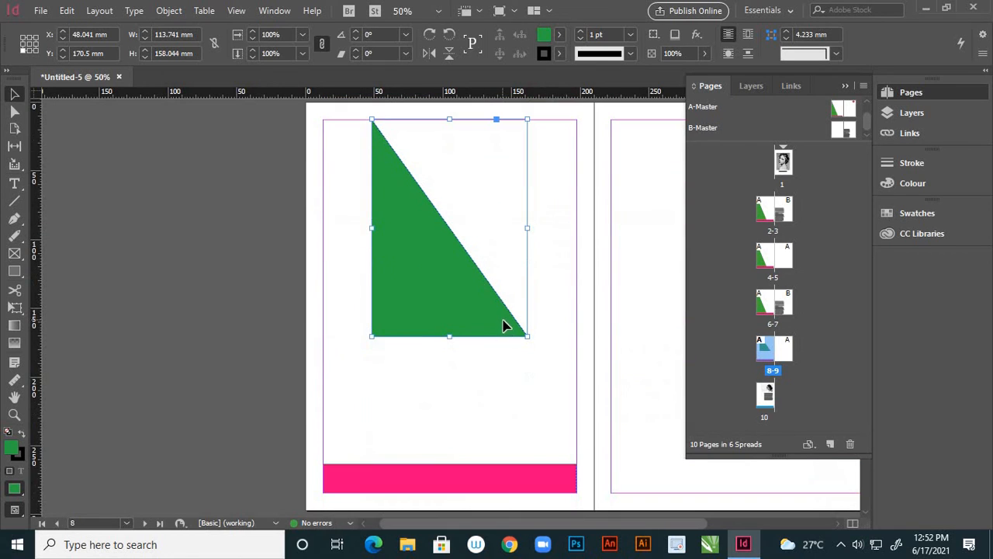
drag(468, 324, 508, 431)
click(492, 297)
- On page 10, enlarge the text frame to about 108 by 121.5 mm, and fit the frame to its text
scroll(509, 288, down, 5)
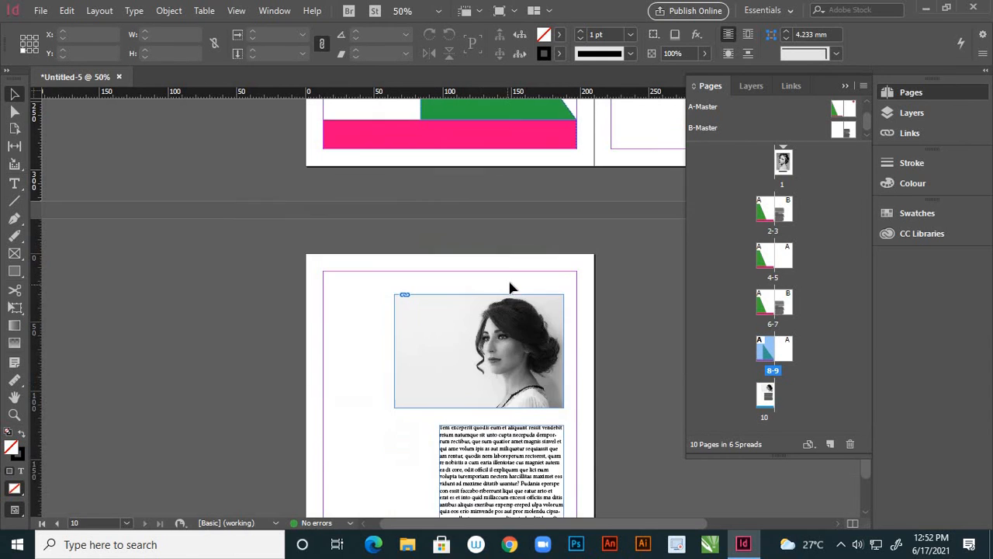
scroll(509, 287, down, 3)
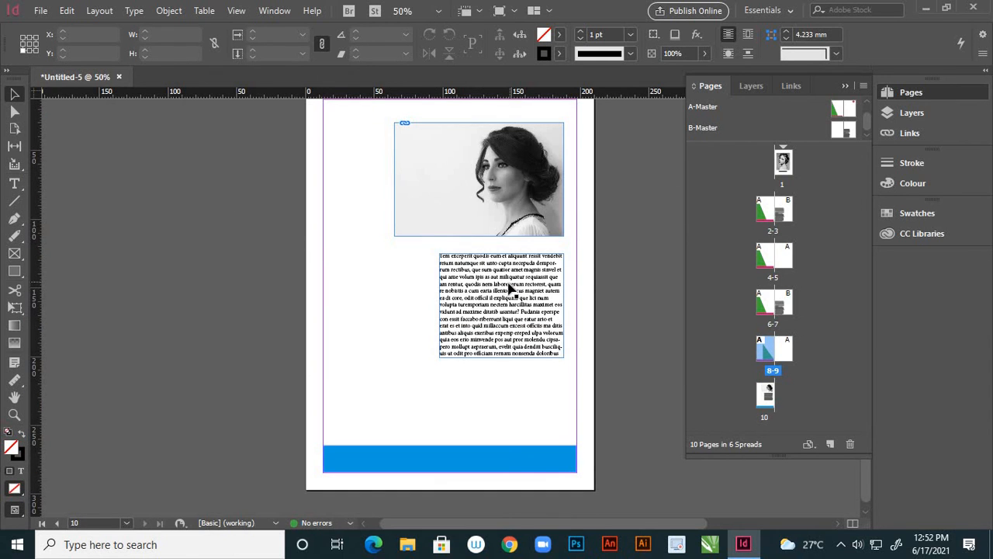
click(505, 287)
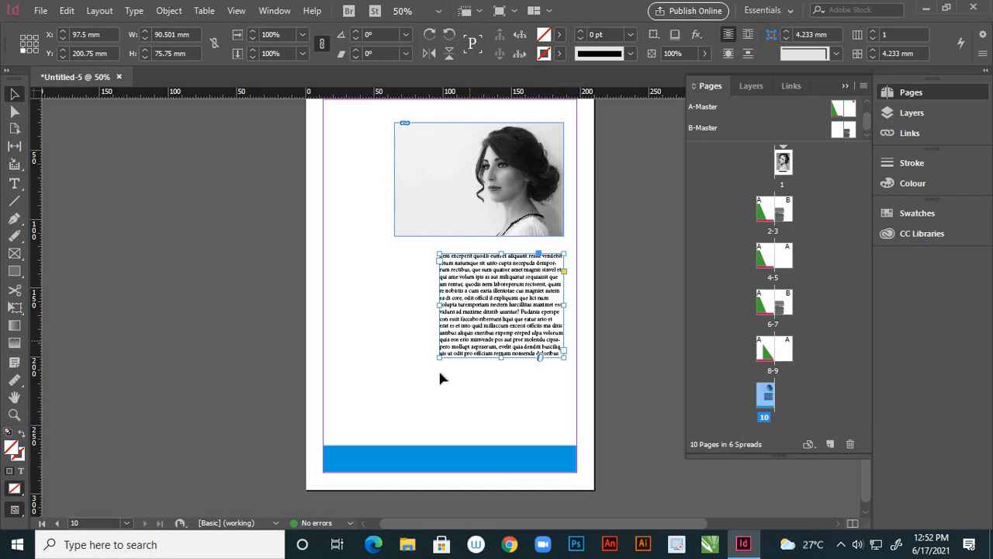
drag(439, 359, 414, 419)
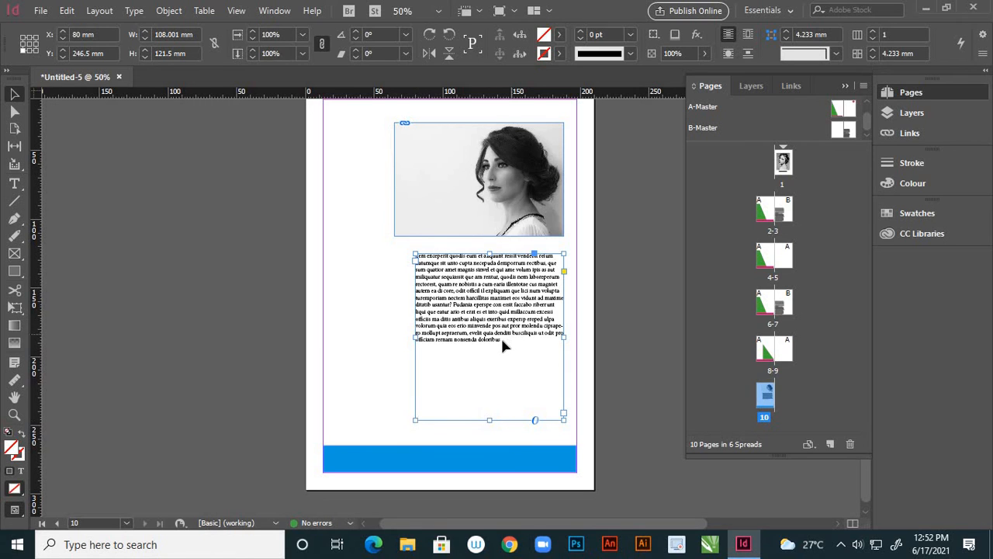
double_click(564, 419)
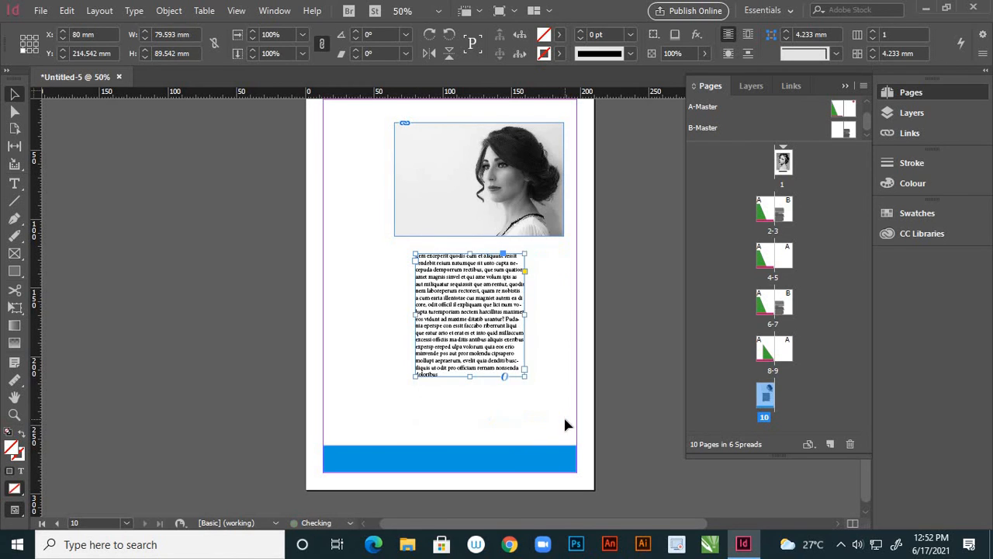
- Move page 10's text frame to the right so its right edge lines up with the photo above, and check that the blue rectangle is selectable
click(383, 278)
click(469, 291)
drag(471, 289, 512, 284)
click(428, 309)
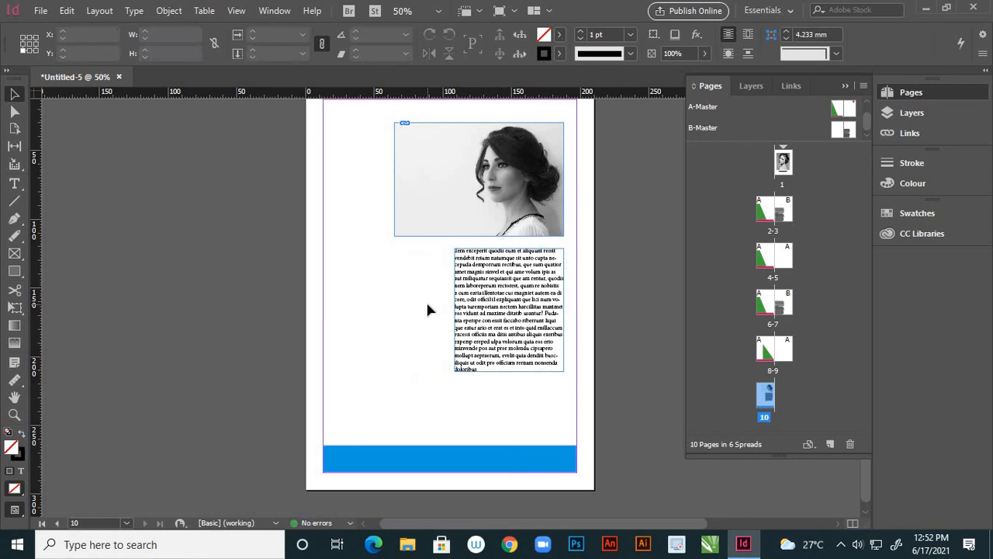
click(454, 457)
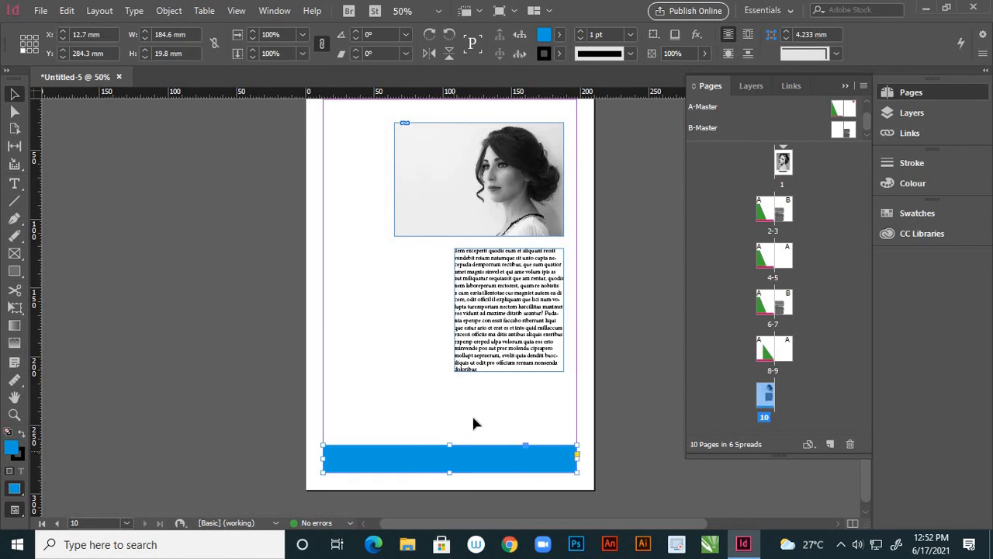
click(475, 410)
- Review the spreads from page 8 back to page 2, comparing page 8's edited triangle with the A-Master objects on the other pages
scroll(503, 332, up, 6)
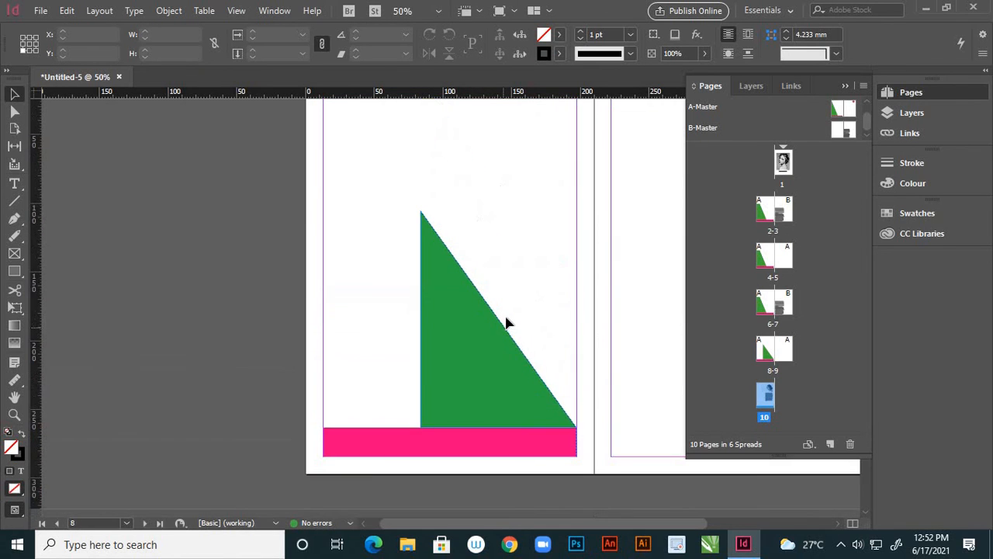
scroll(505, 323, up, 6)
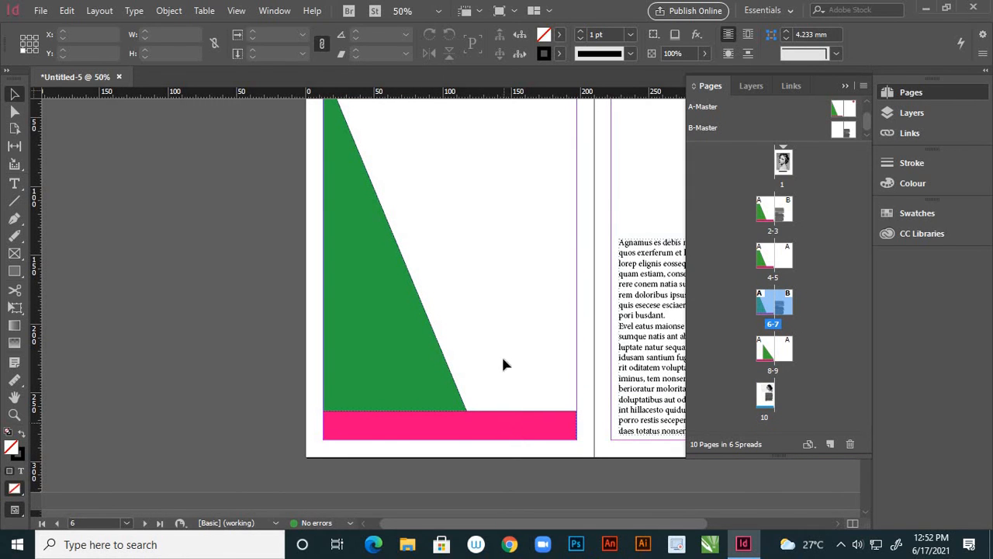
scroll(518, 365, down, 2)
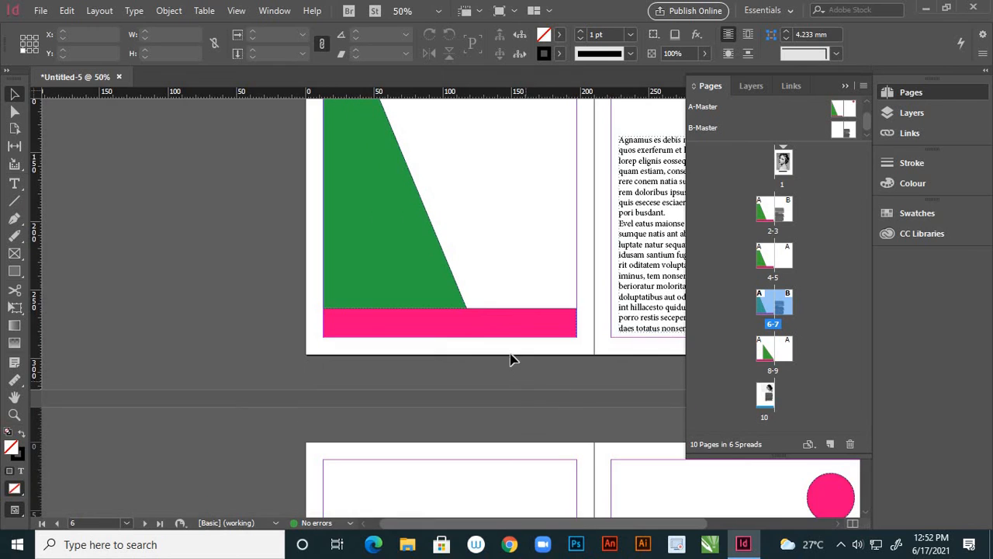
scroll(497, 403, up, 2)
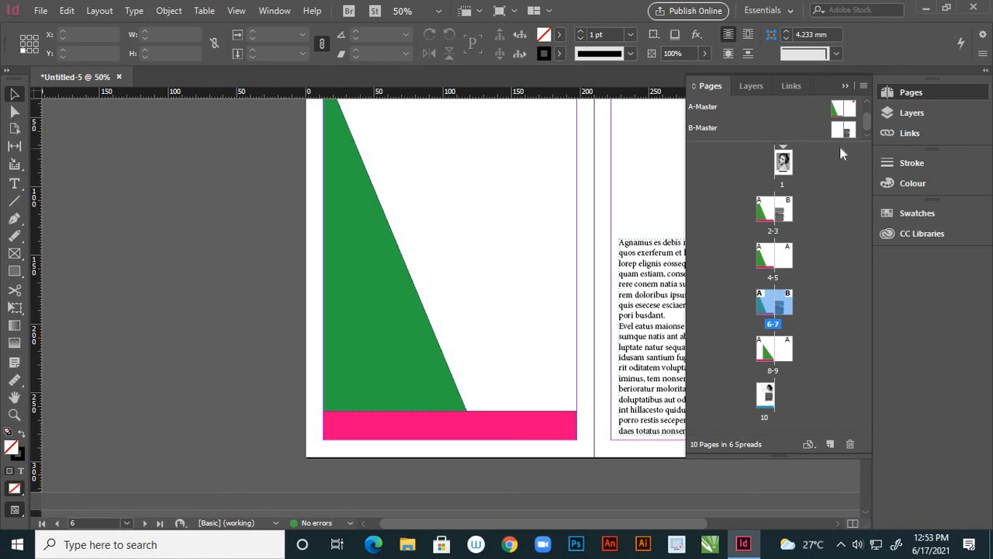
scroll(857, 117, up, 1)
scroll(858, 116, down, 1)
click(768, 262)
click(768, 264)
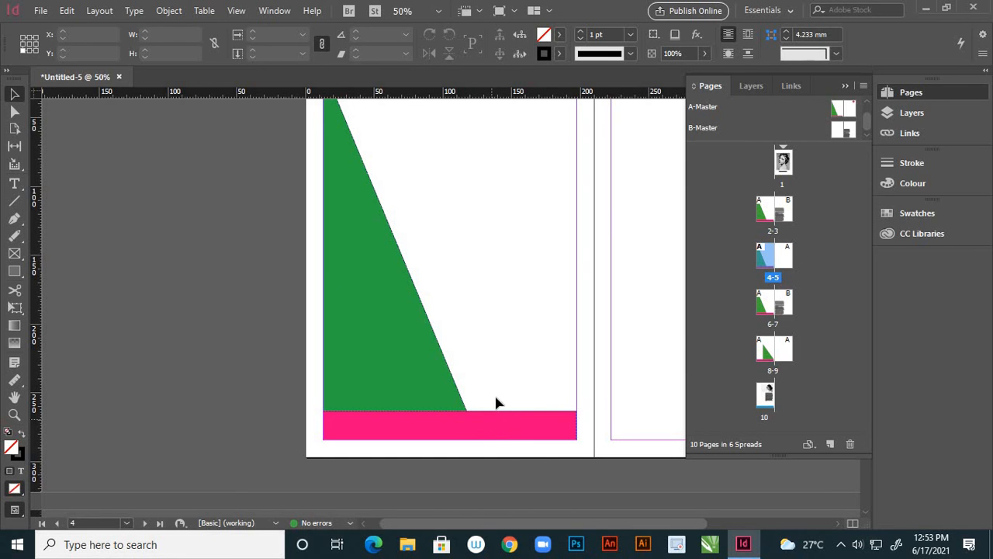
scroll(502, 360, down, 4)
scroll(503, 371, up, 2)
scroll(503, 372, up, 2)
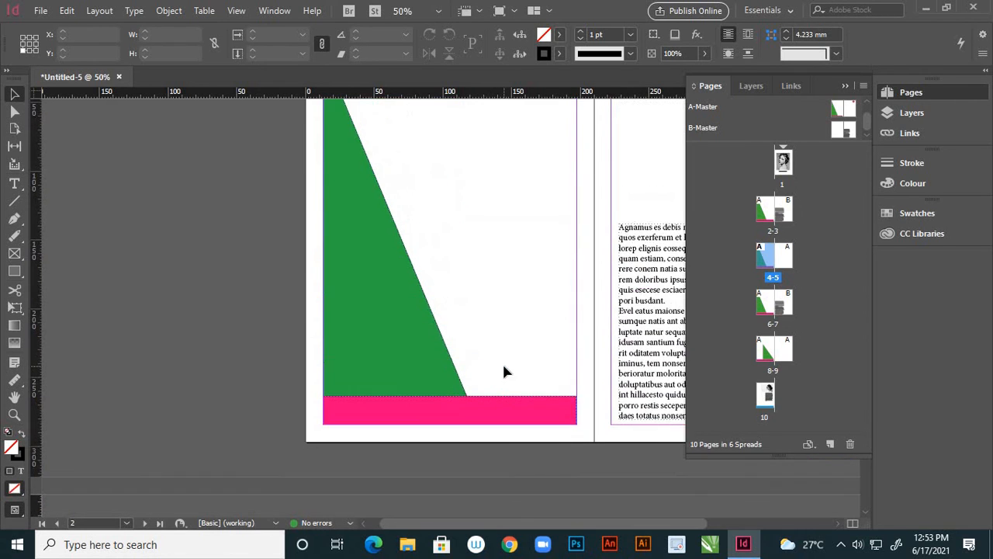
scroll(503, 372, down, 4)
scroll(503, 372, up, 3)
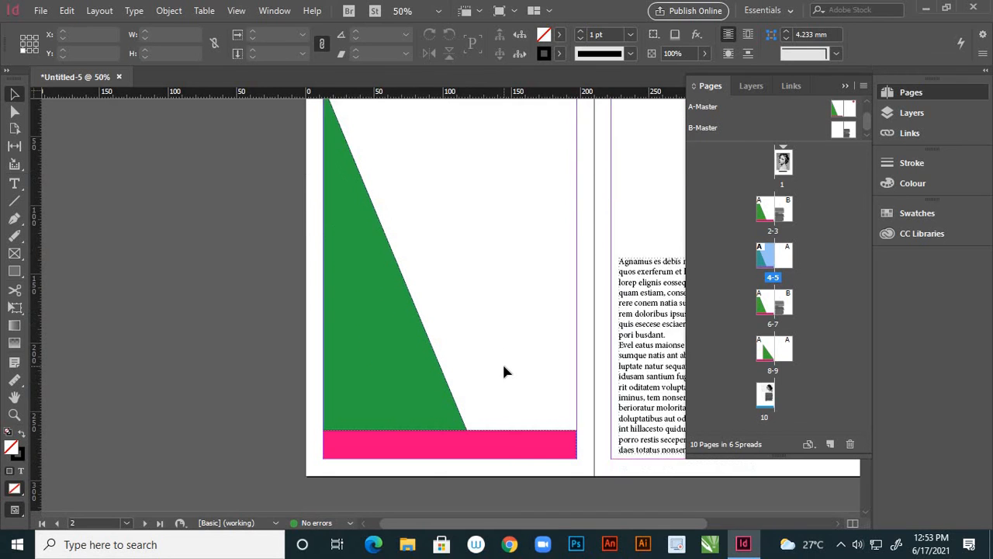
scroll(503, 372, down, 4)
scroll(503, 371, down, 3)
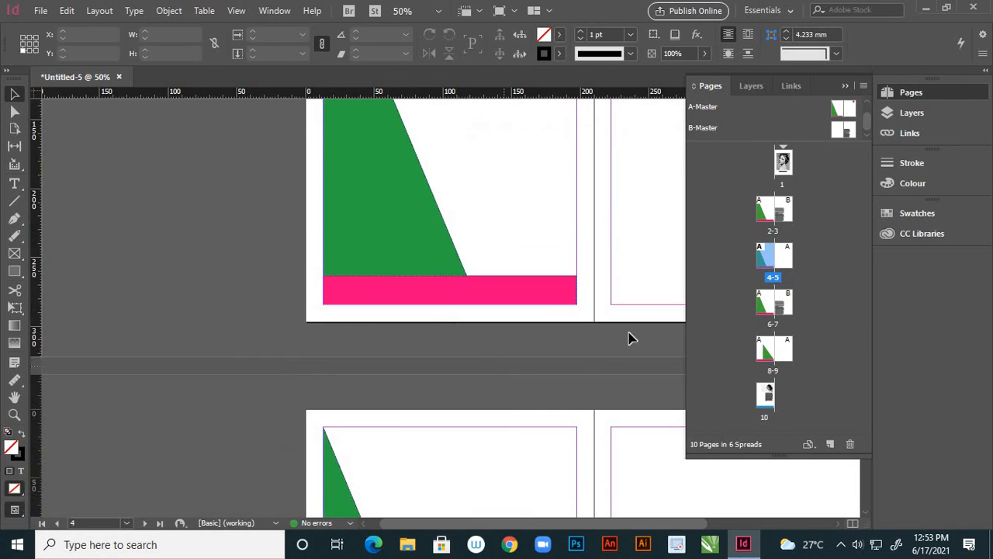
- Go to page 4 and override its pink A-Master rectangle so it can be edited locally
double_click(770, 265)
scroll(558, 301, down, 2)
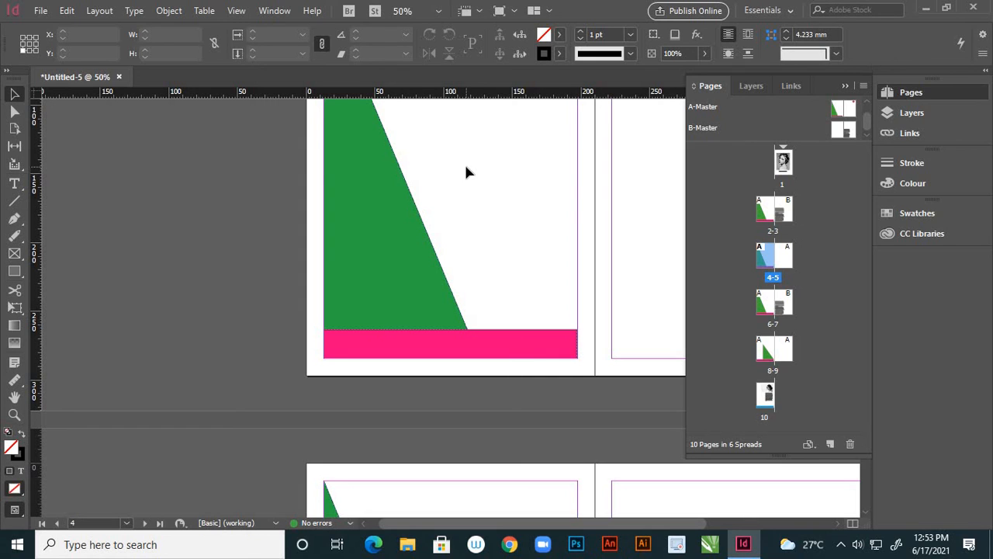
click(455, 343)
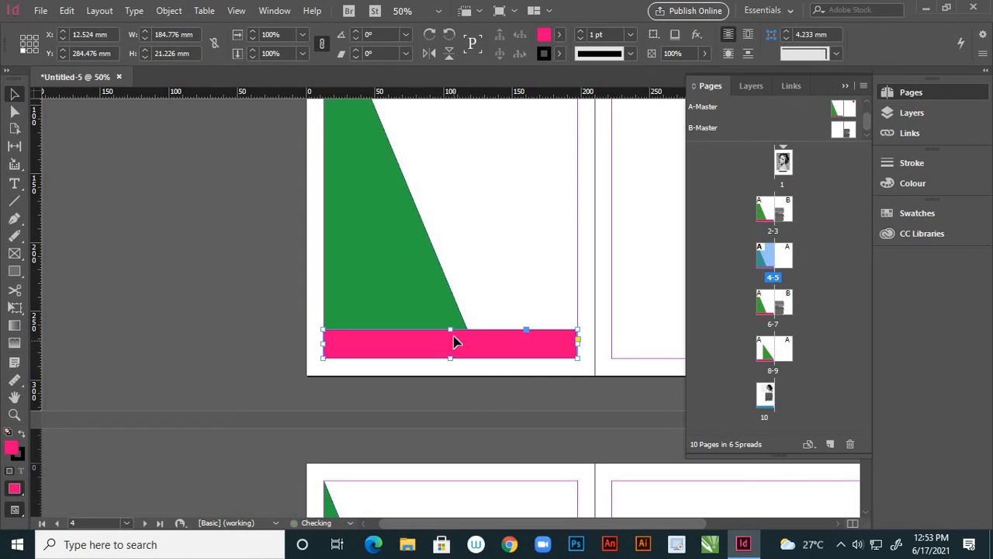
- Undo a trial scaling of page 4's pink rectangle, and extend its top edge upward to about 122 mm high
drag(450, 329, 463, 244)
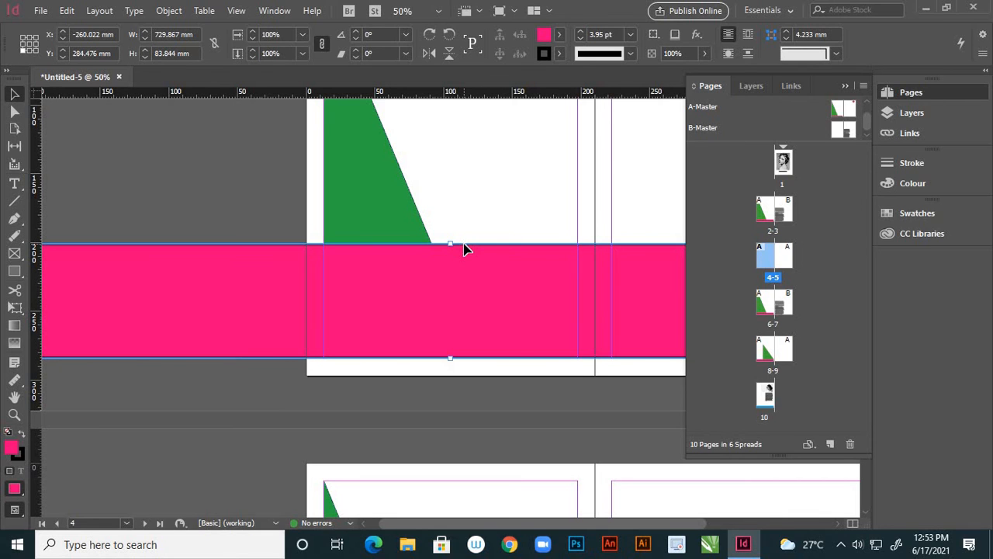
key(ctrl+z)
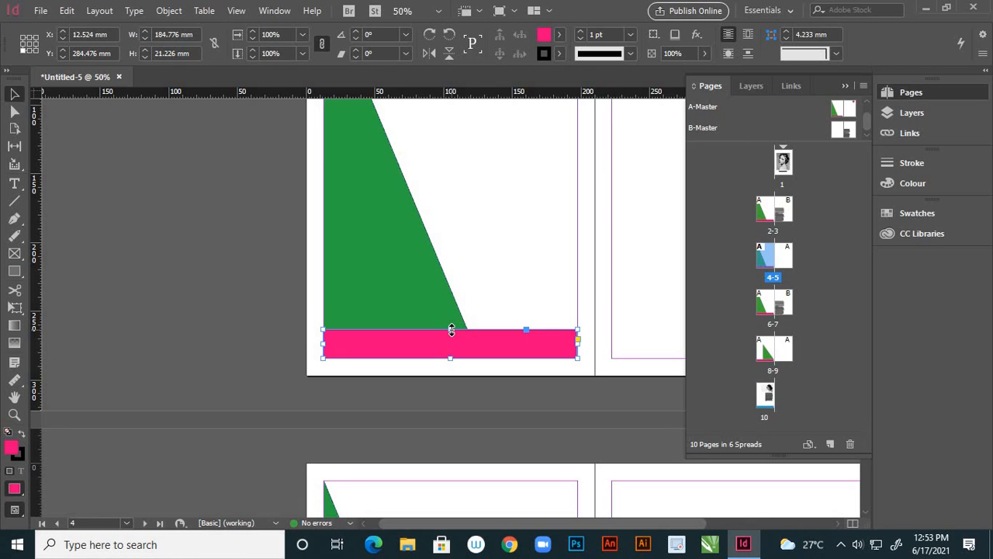
drag(452, 330, 481, 191)
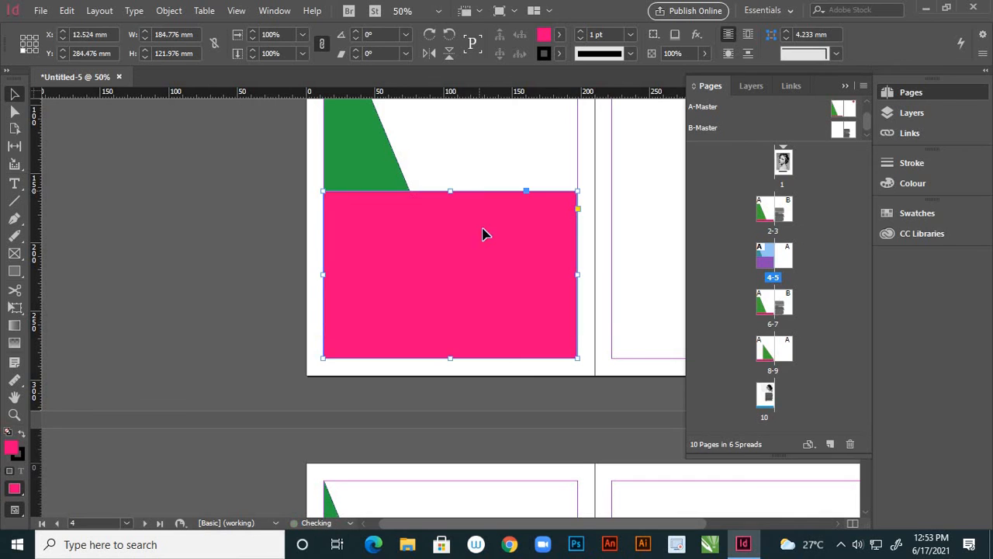
click(619, 299)
- Check pages 2 through 10 to compare page 4's enlarged pink rectangle with the same master objects on the other spreads
scroll(558, 287, up, 4)
scroll(557, 287, up, 8)
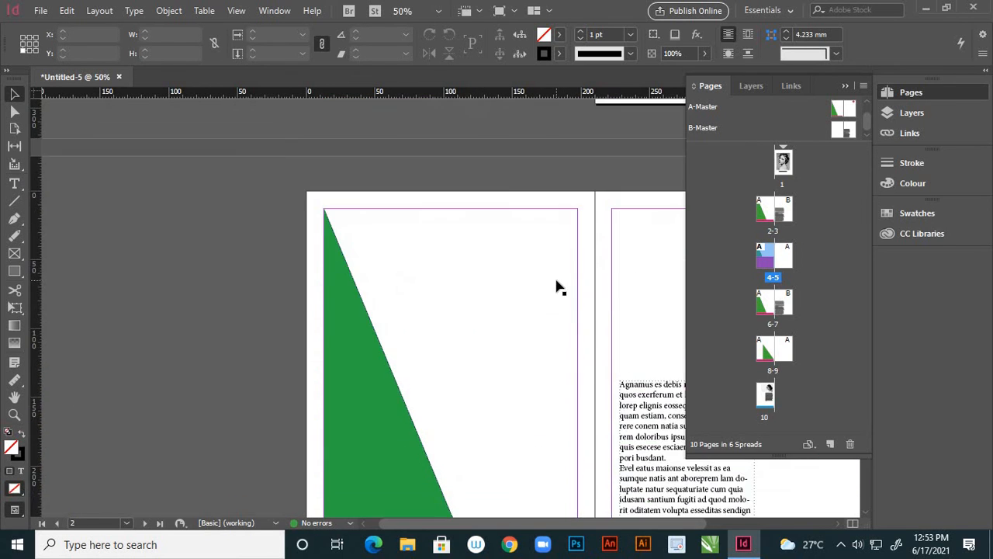
scroll(557, 287, down, 10)
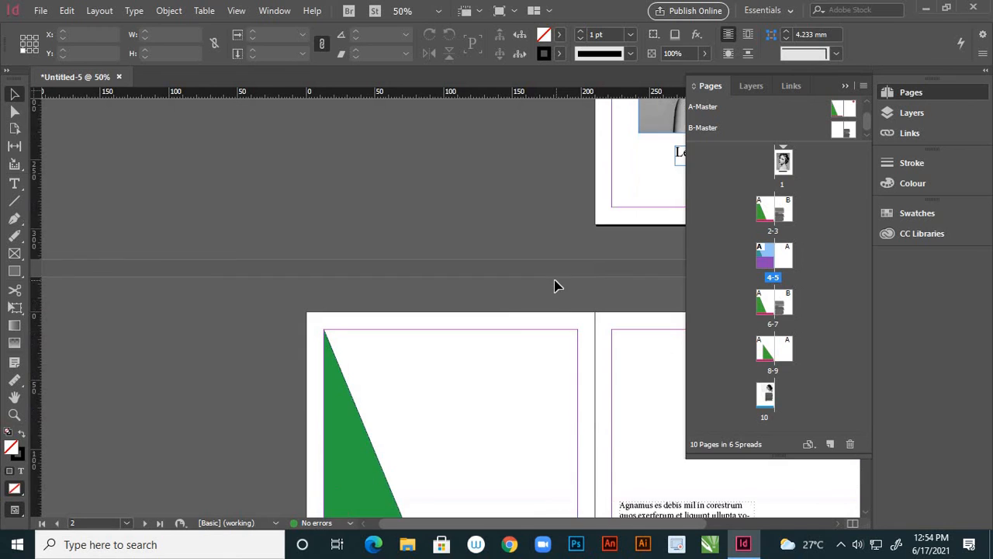
scroll(484, 338, down, 5)
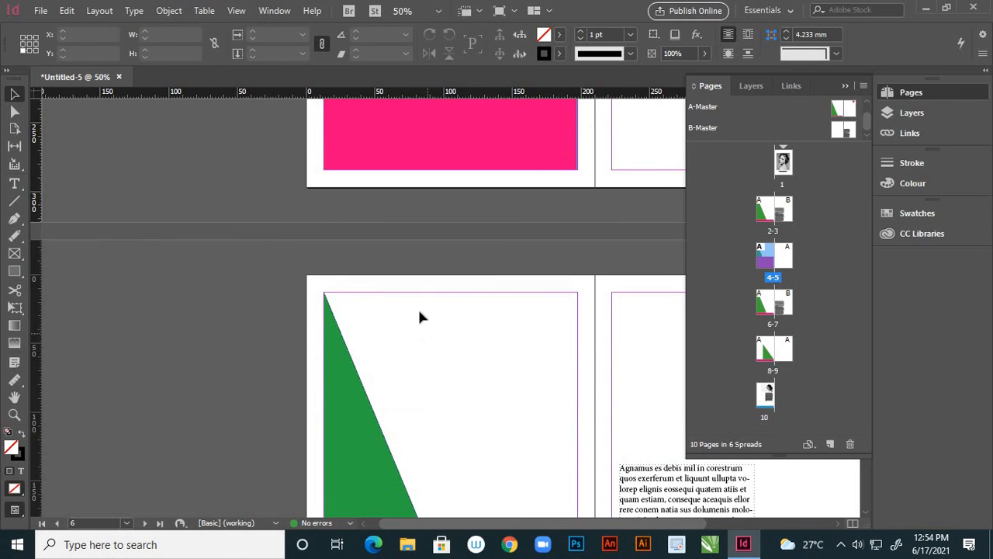
scroll(419, 315, down, 5)
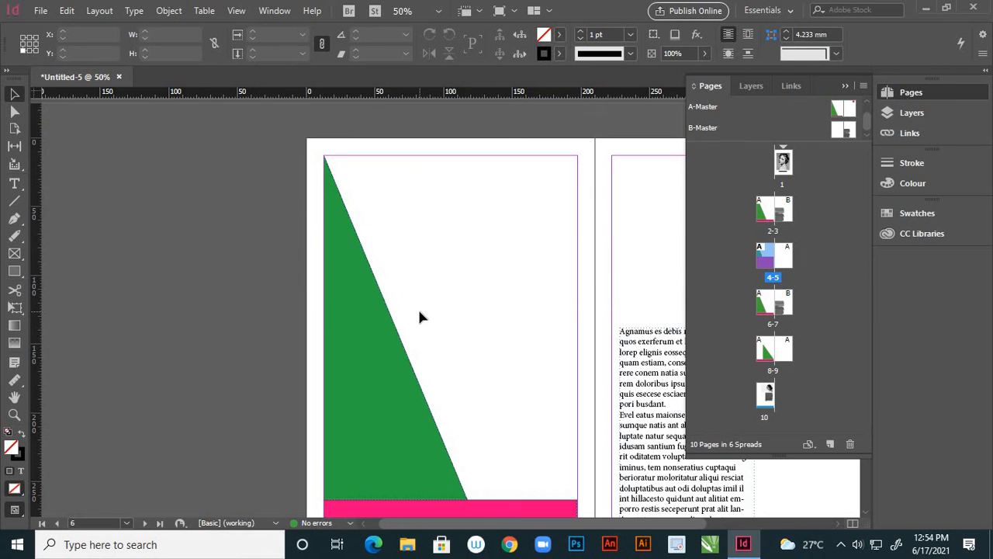
scroll(419, 314, down, 5)
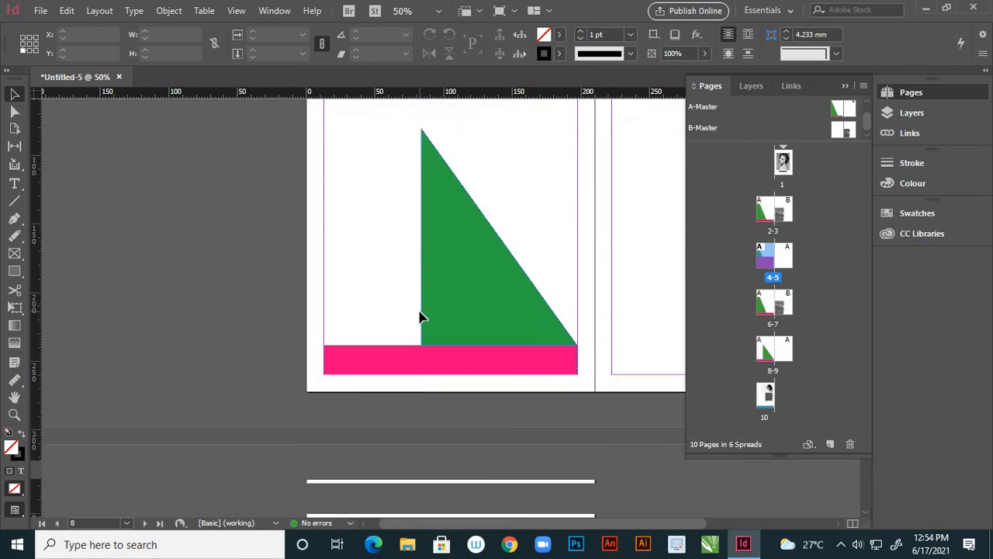
scroll(418, 312, down, 2)
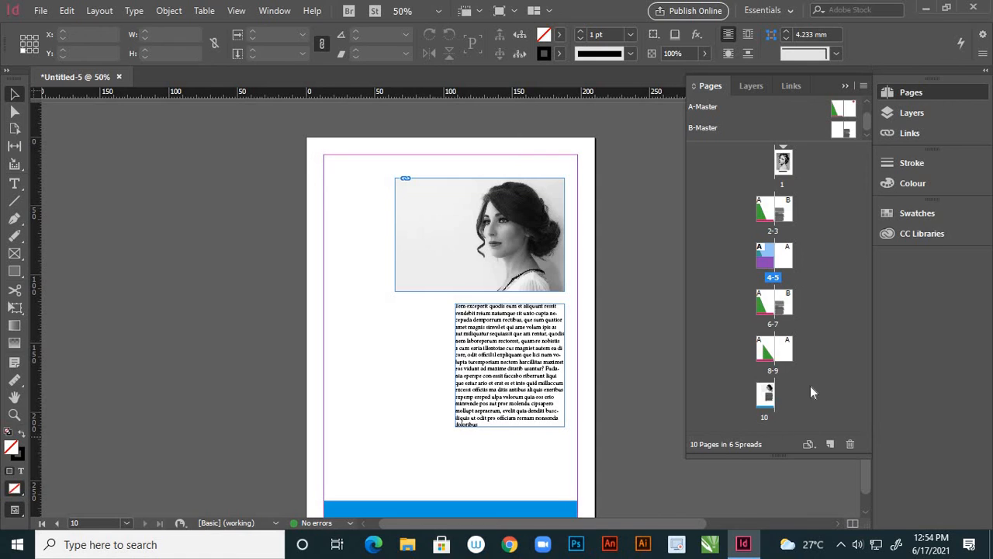
- Change the size of page 4 to A3
click(812, 446)
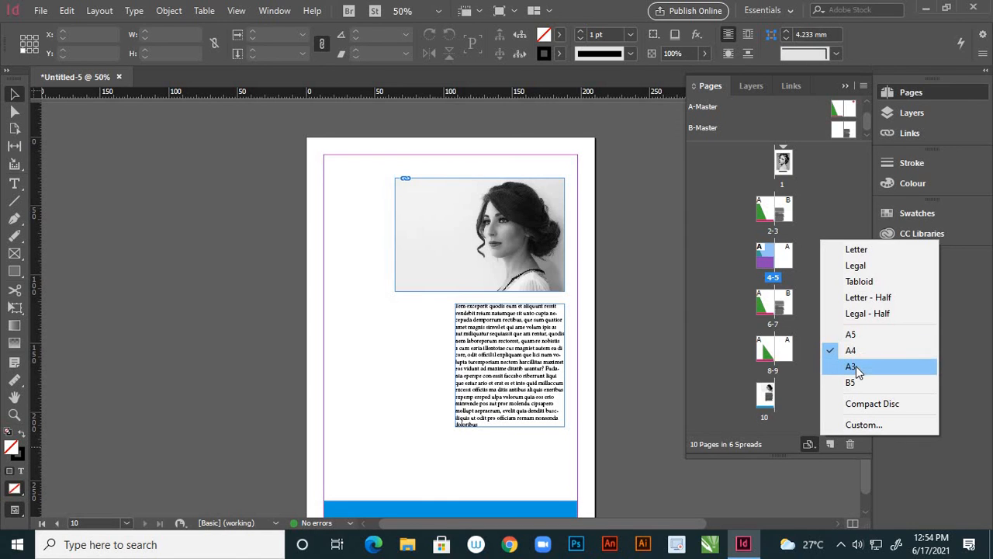
click(851, 366)
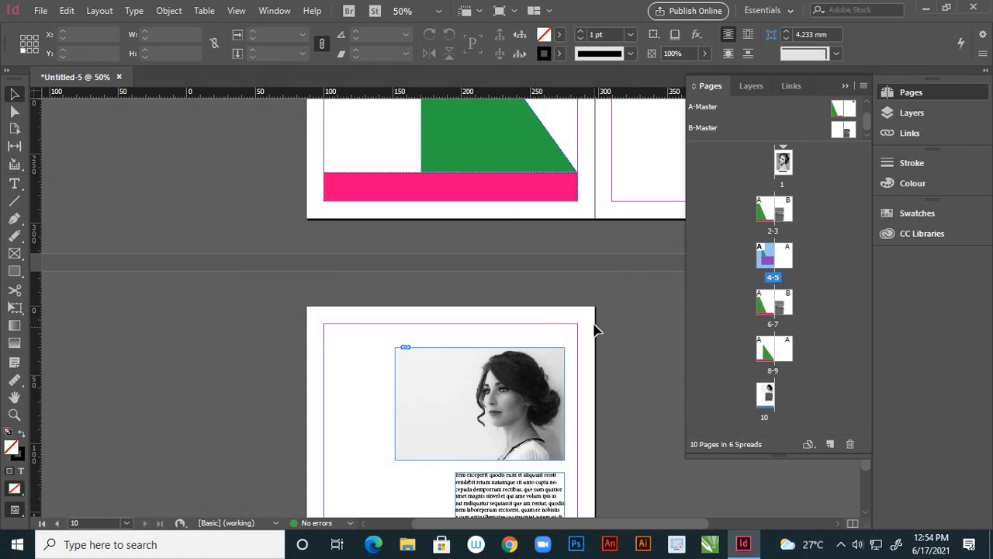
- Try the Compact Disc size on page 4 in place of A3, and undo the size changes
scroll(570, 321, down, 4)
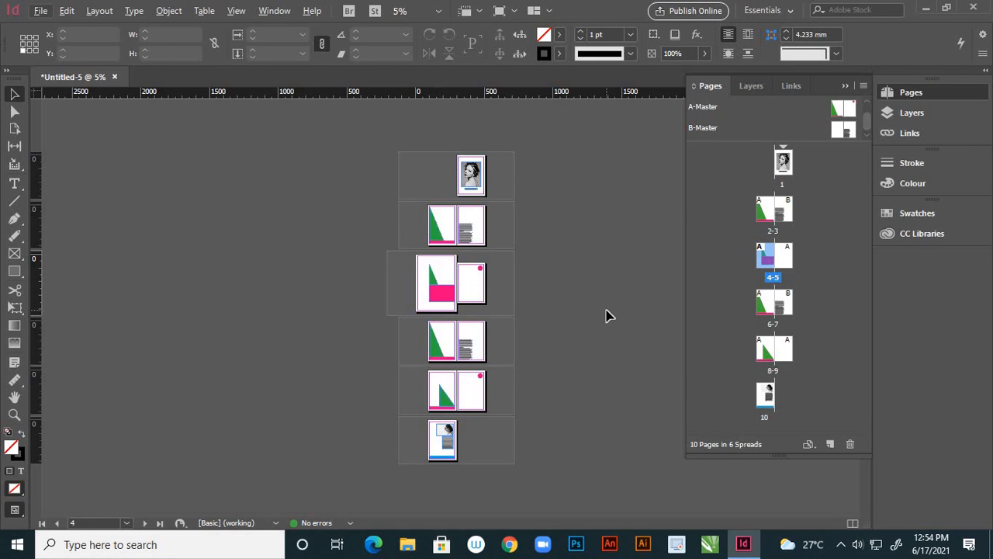
click(814, 447)
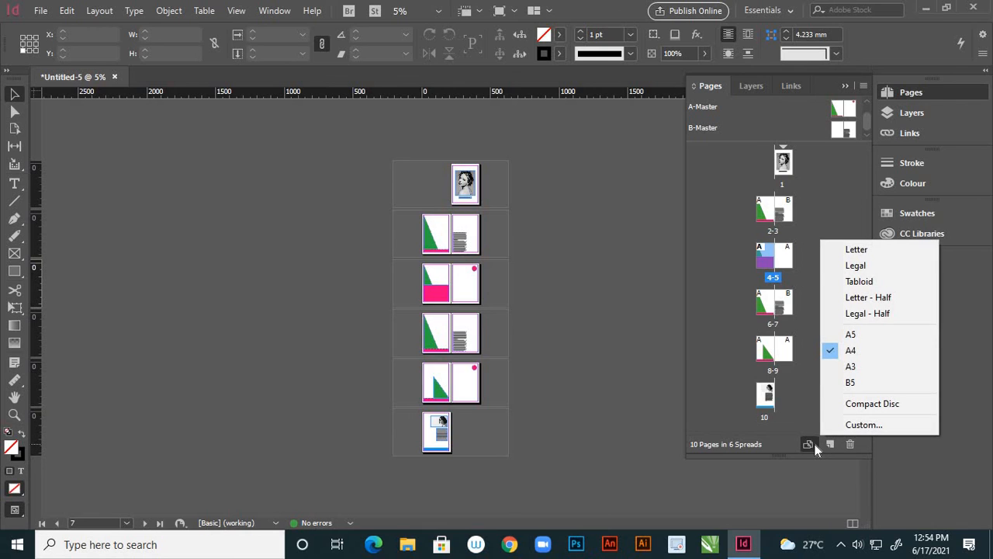
click(850, 405)
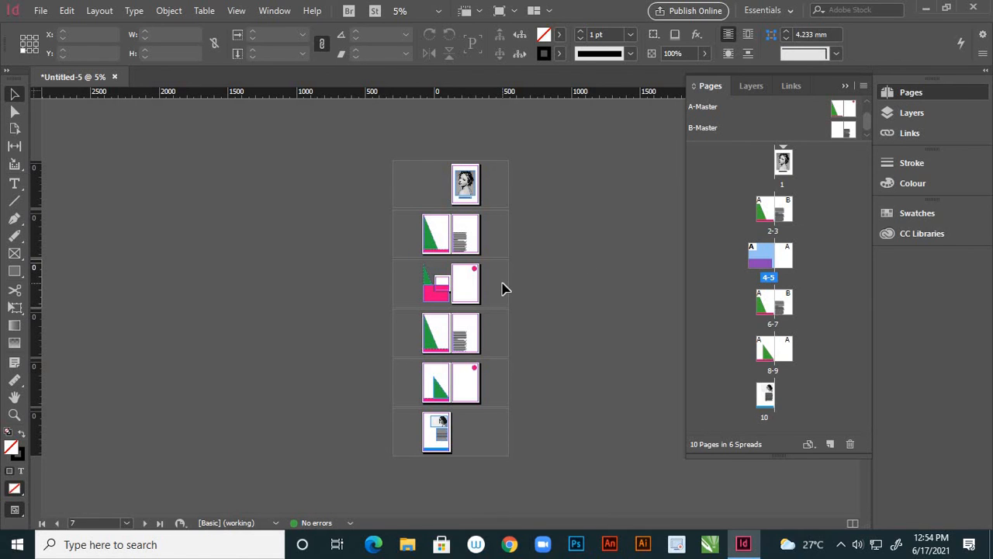
key(ctrl+z)
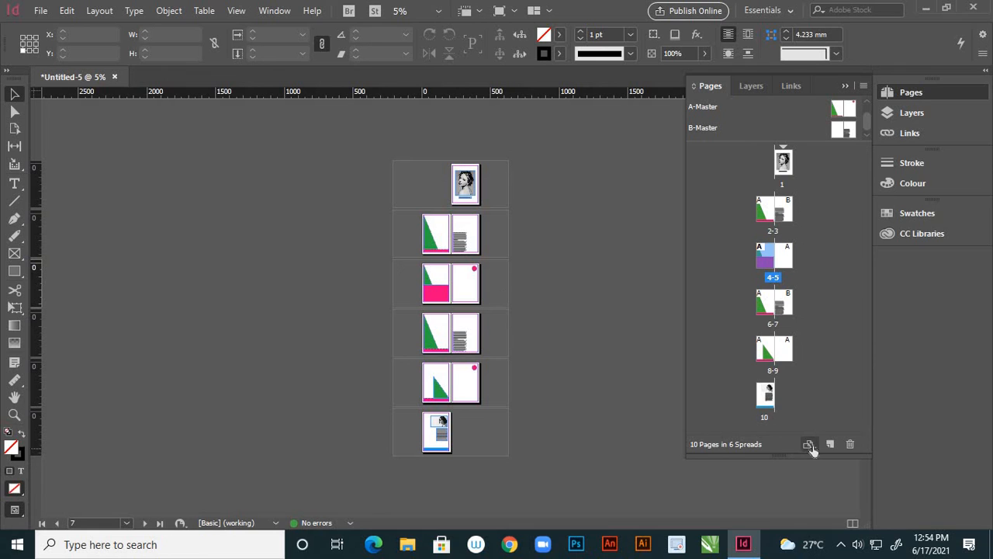
- Try to give page 4 a custom landscape page size, 297 mm wide and 210 mm high
click(810, 446)
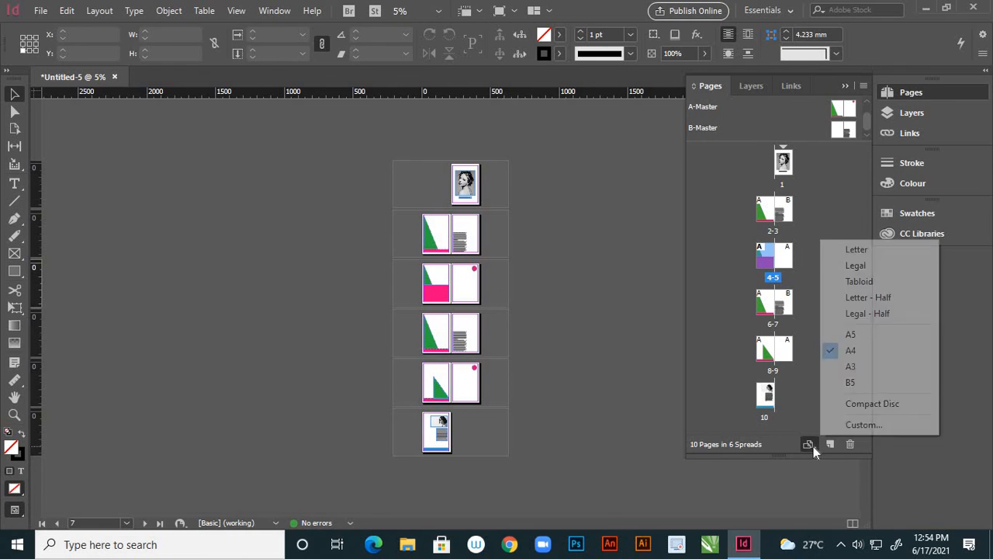
click(862, 425)
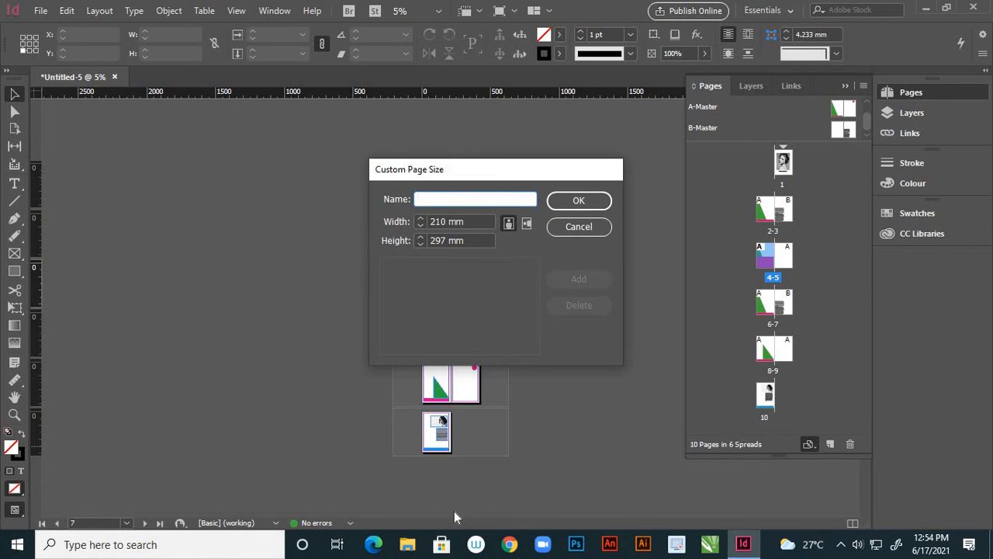
click(528, 225)
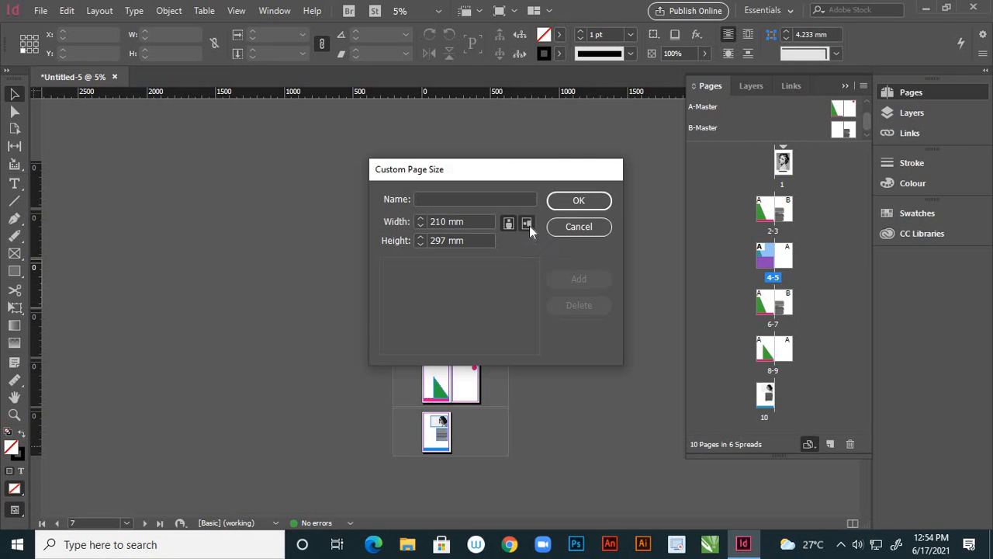
click(577, 202)
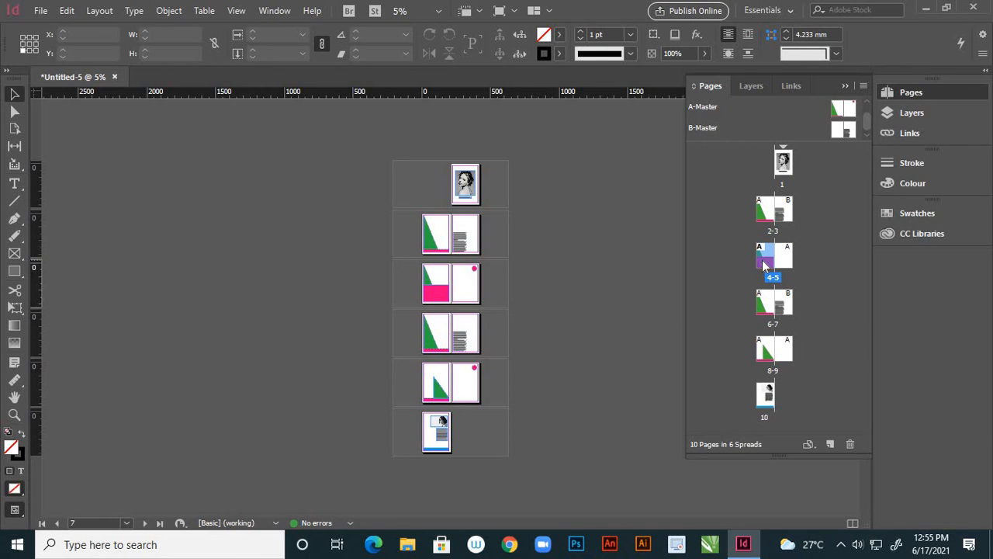
click(814, 444)
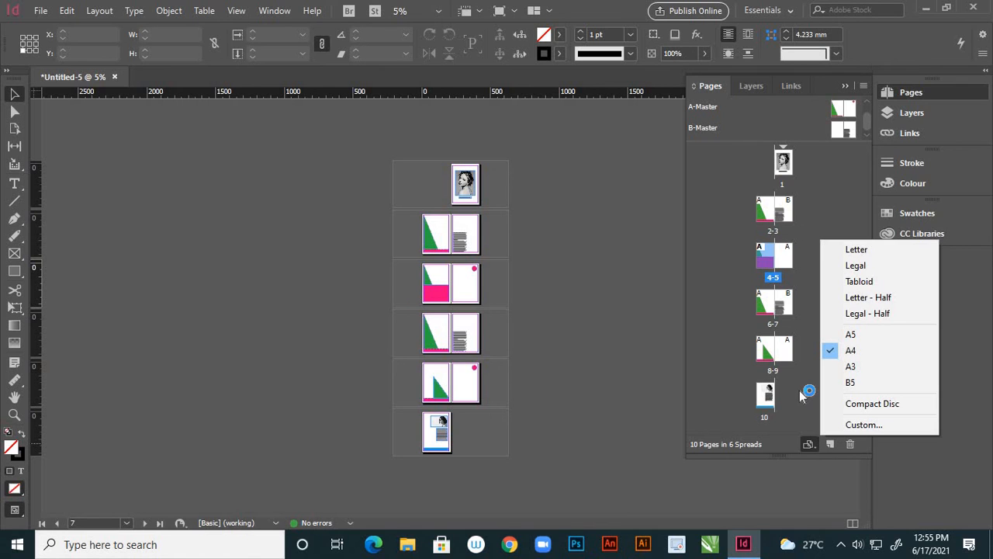
click(864, 425)
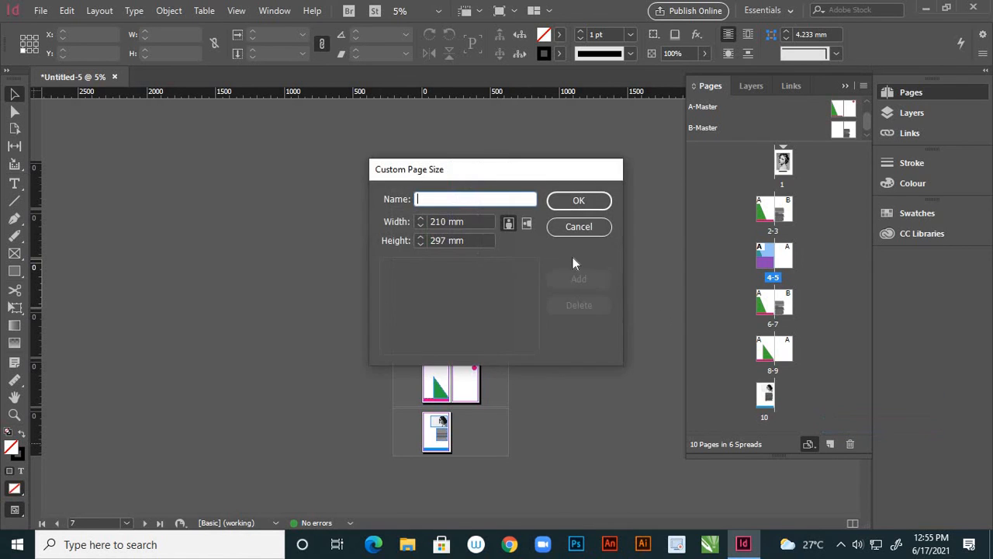
click(526, 226)
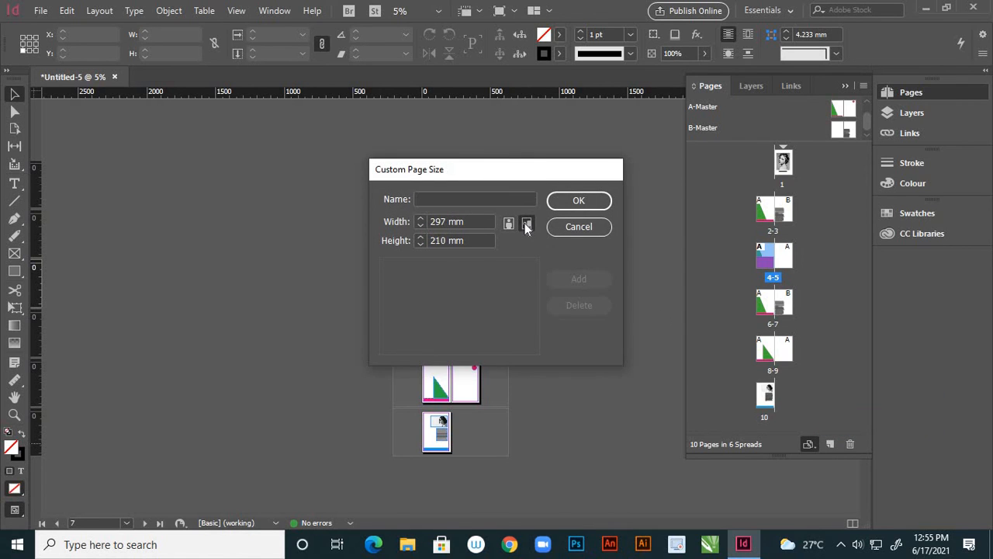
click(579, 201)
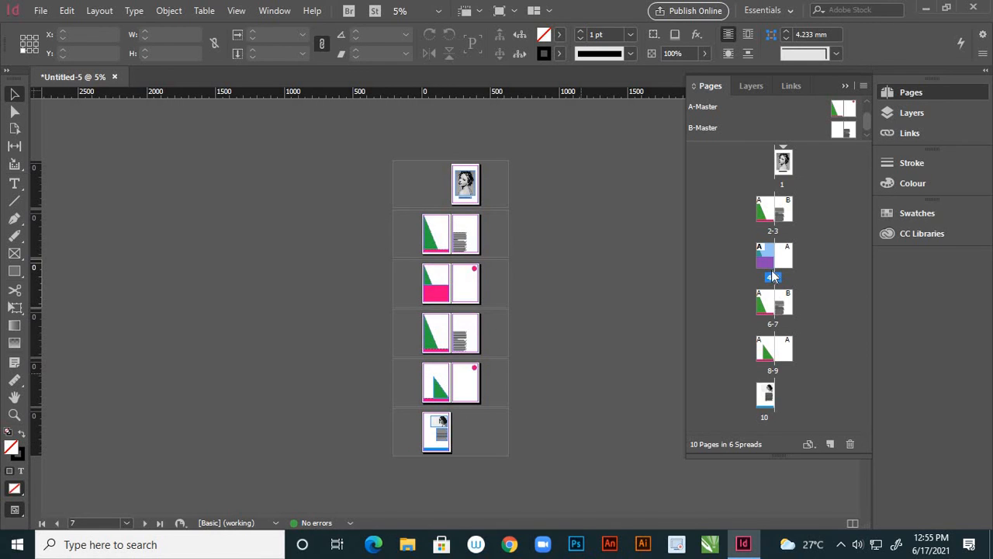
- Examine the size and orientation settings for a custom page size on page 7, and cancel without applying them
click(782, 309)
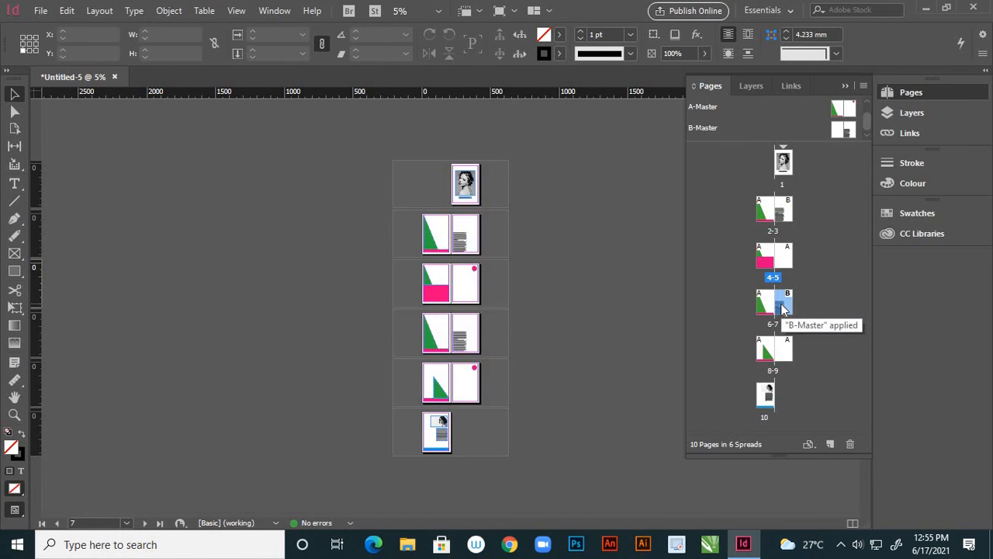
click(811, 446)
click(854, 424)
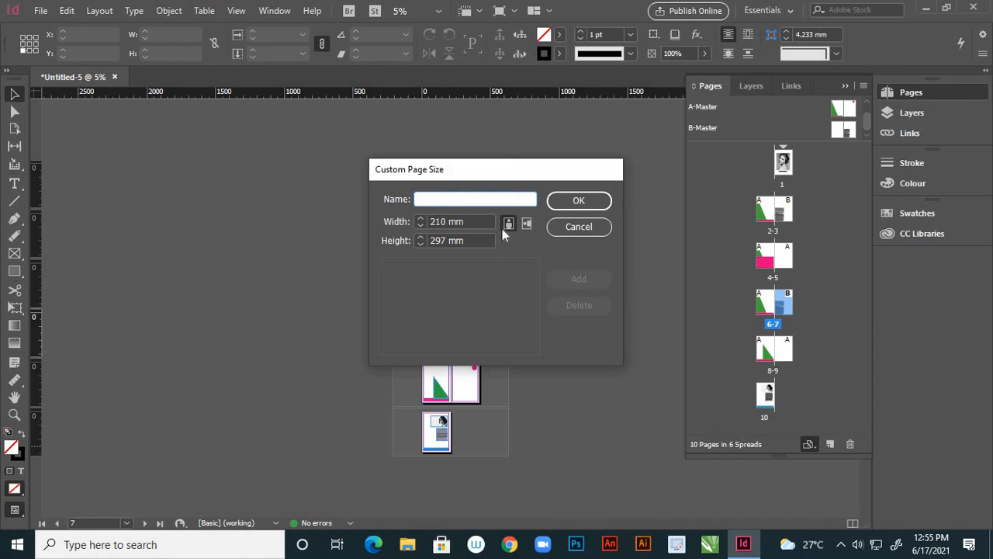
click(580, 227)
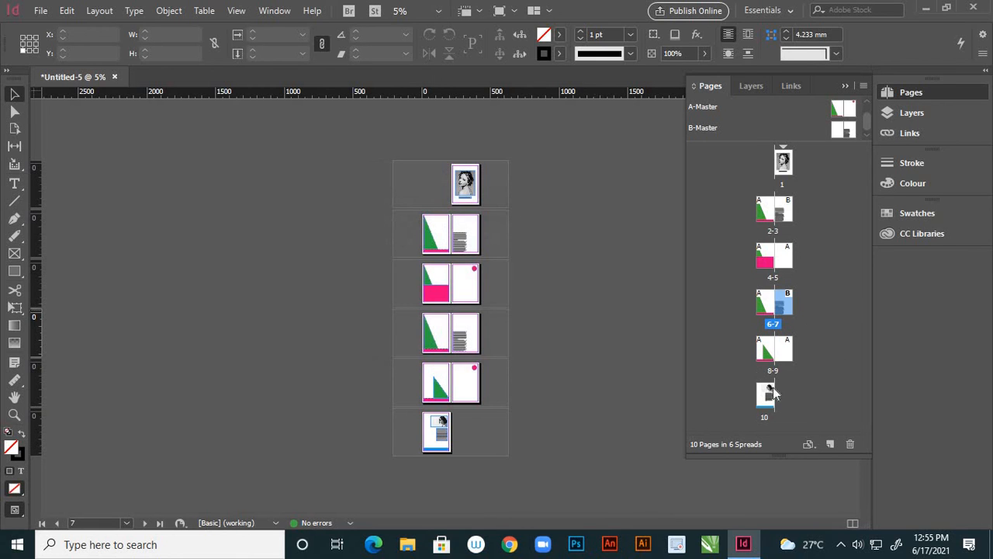
click(812, 444)
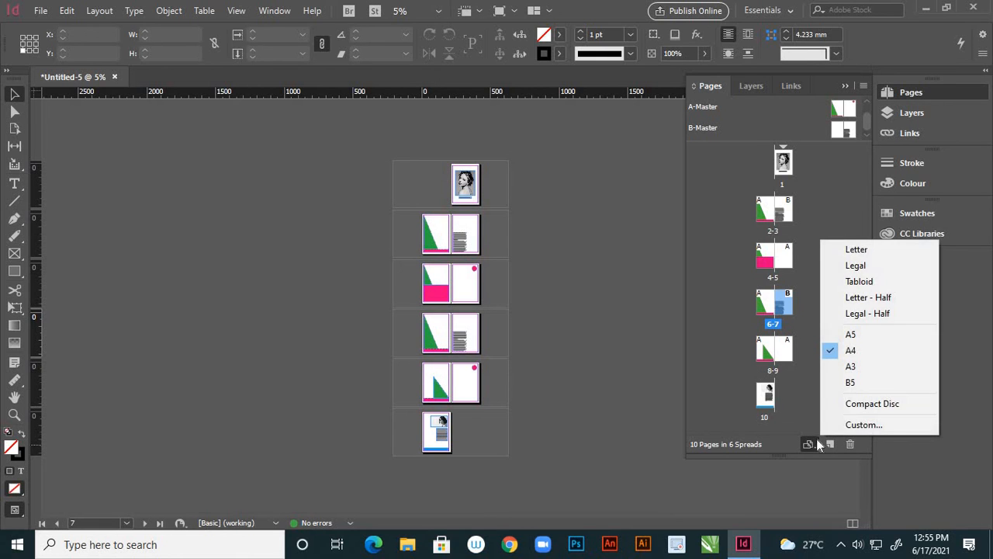
click(859, 425)
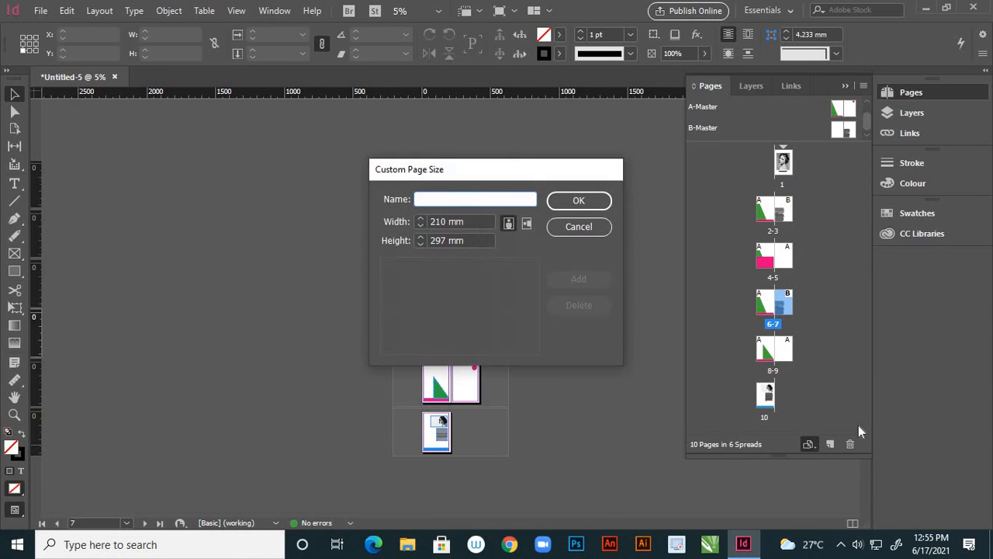
click(590, 226)
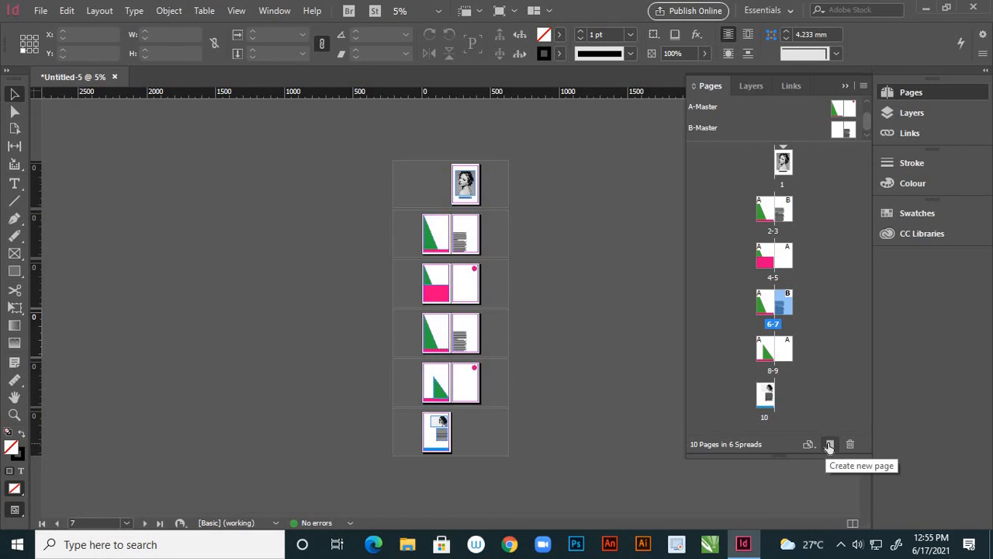
- Assign the Yellow colour label to the A-Master spread
scroll(788, 128, up, 1)
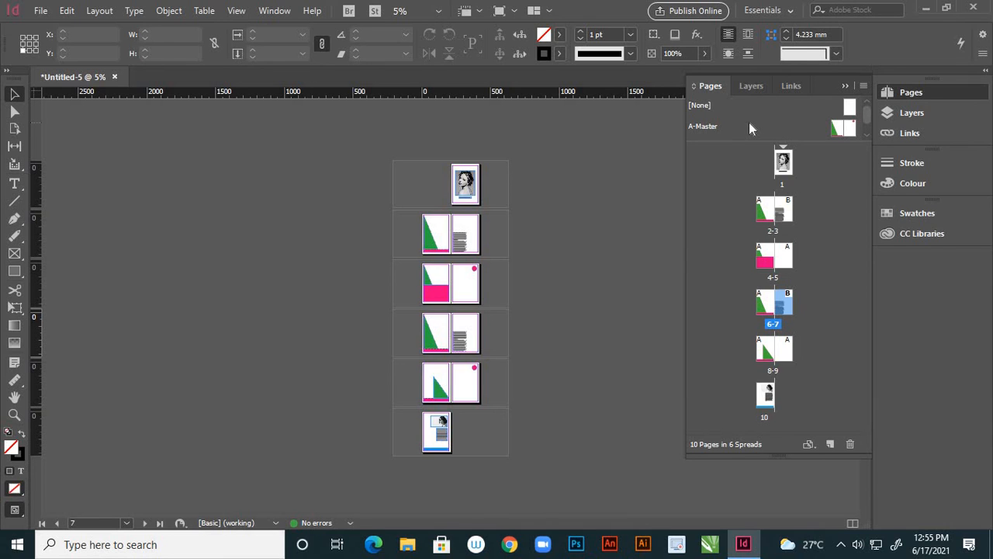
scroll(748, 122, down, 1)
scroll(751, 125, up, 1)
click(753, 121)
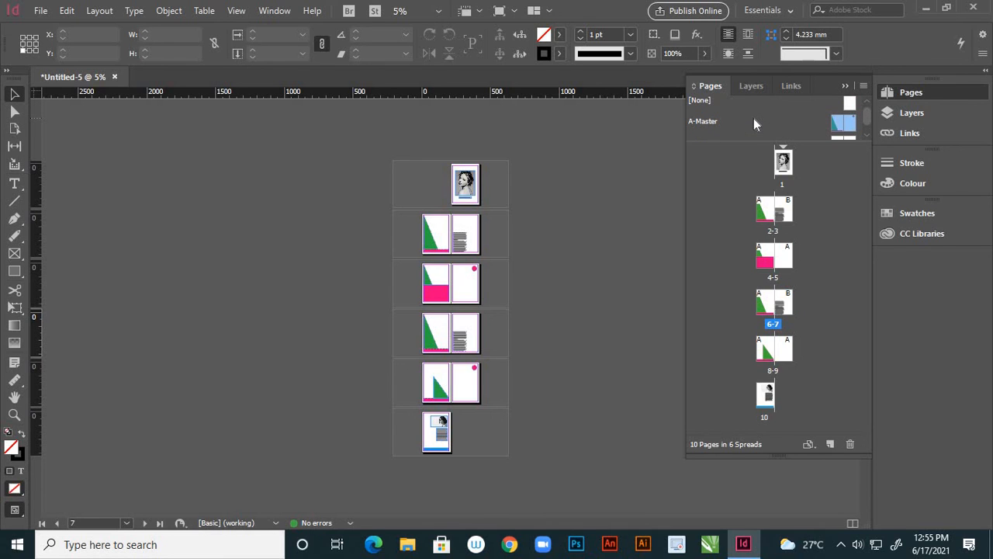
right_click(753, 120)
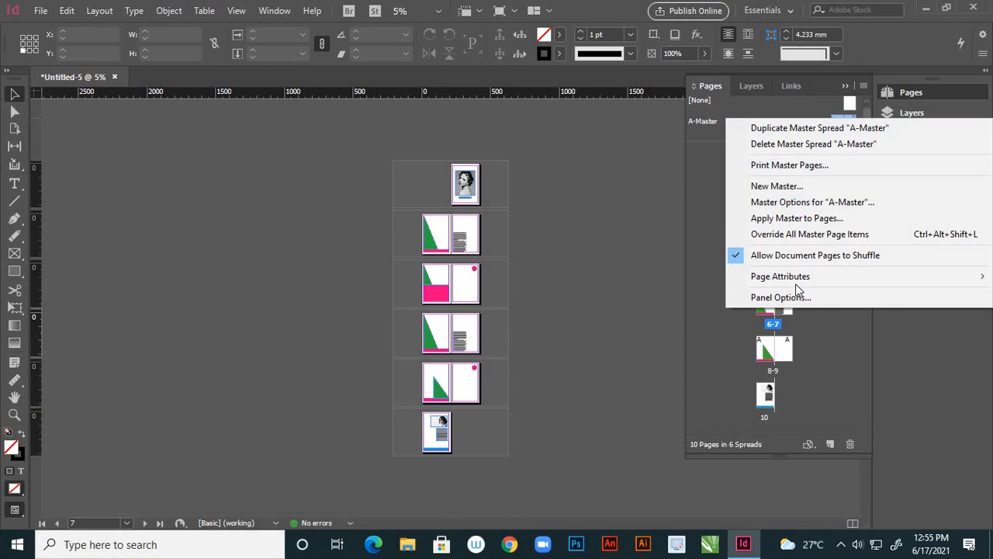
mouse_move(813, 280)
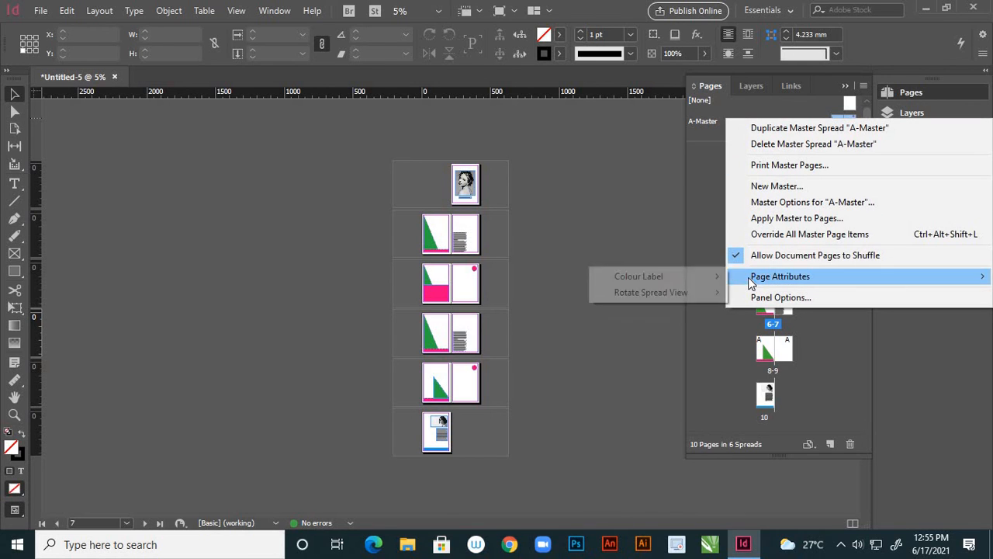
mouse_move(706, 283)
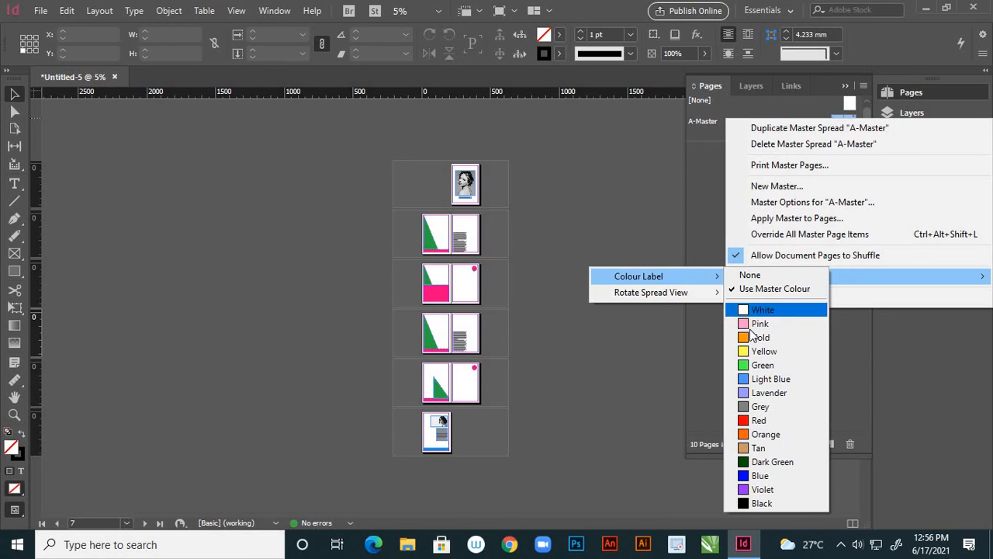
click(758, 353)
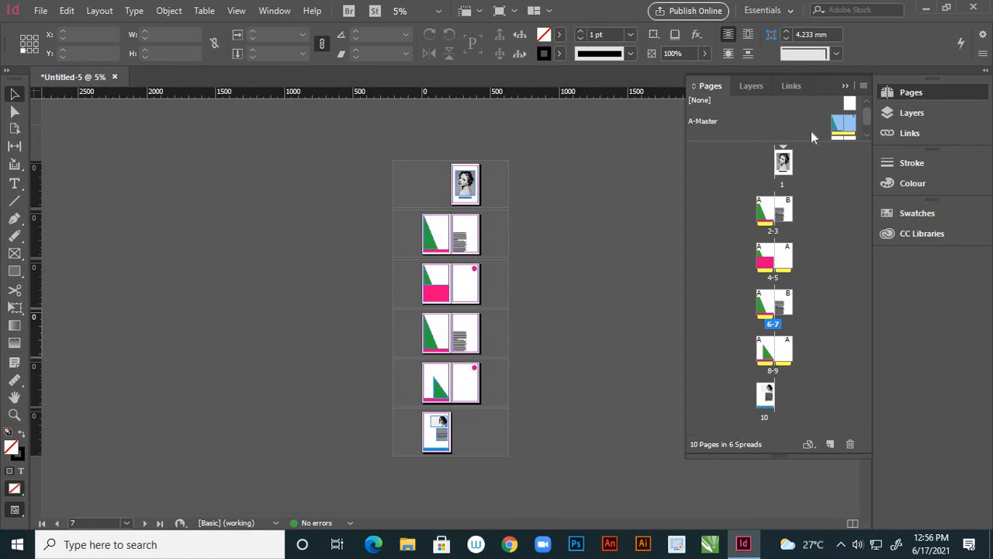
- Check which document pages carry the A-Master's colour label, comparing them with the B-Master pages and the spreads in the layout
click(760, 221)
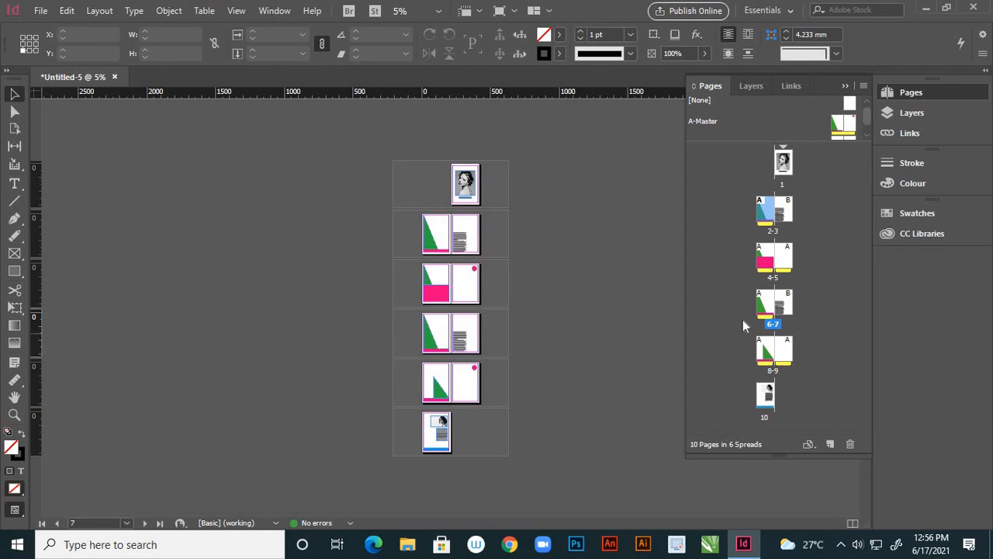
click(788, 307)
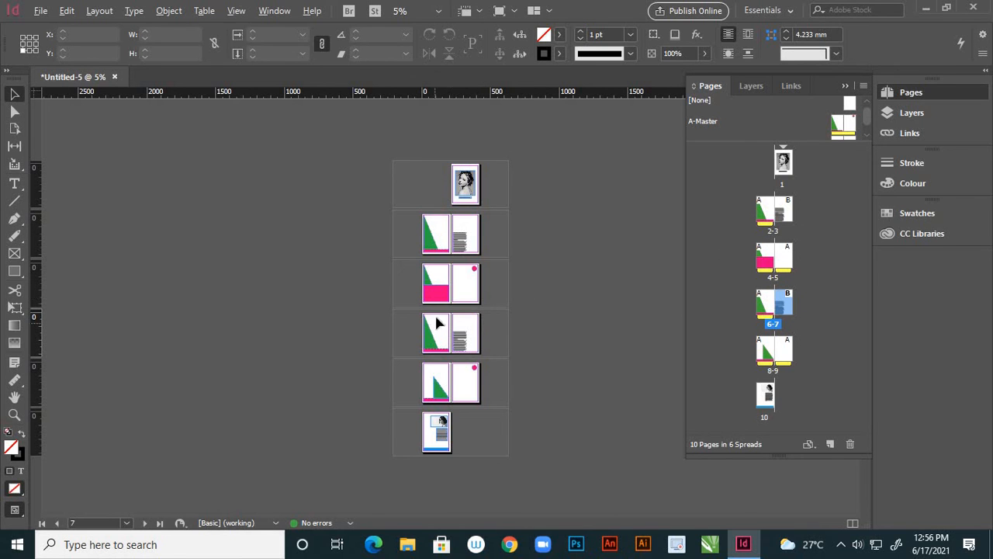
scroll(436, 316, up, 3)
scroll(444, 299, down, 3)
scroll(456, 340, up, 1)
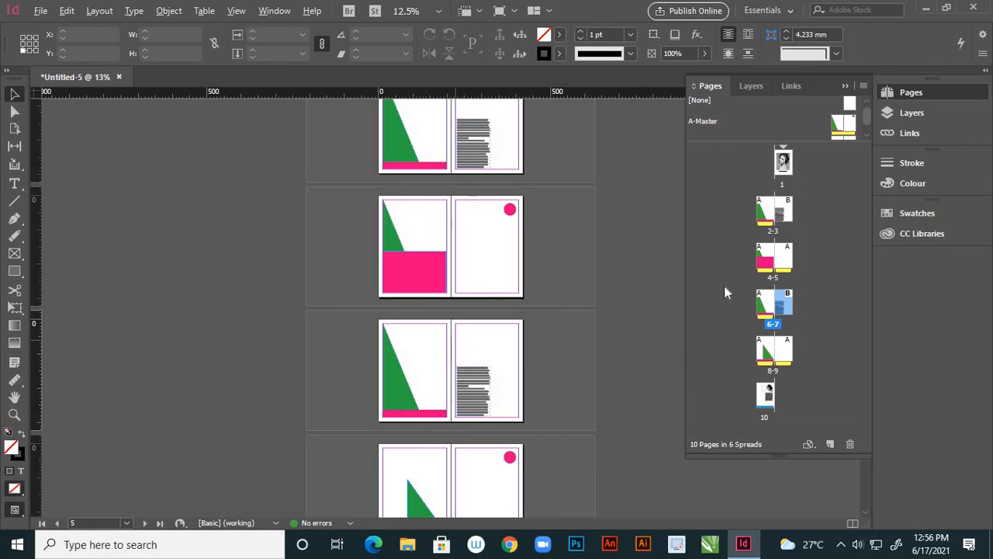
scroll(443, 284, down, 1)
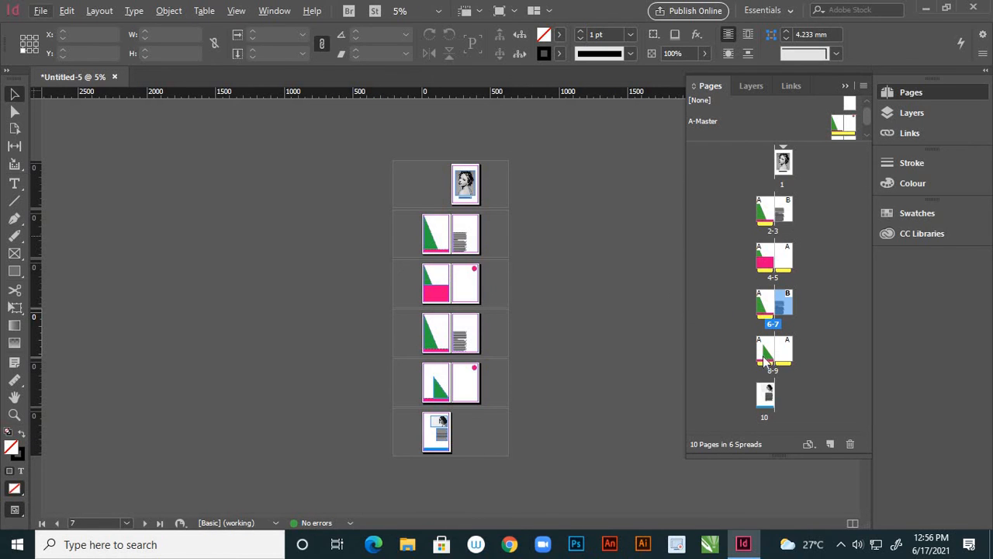
- Set the A-Master spread's colour label back to Use Master Colour
click(749, 123)
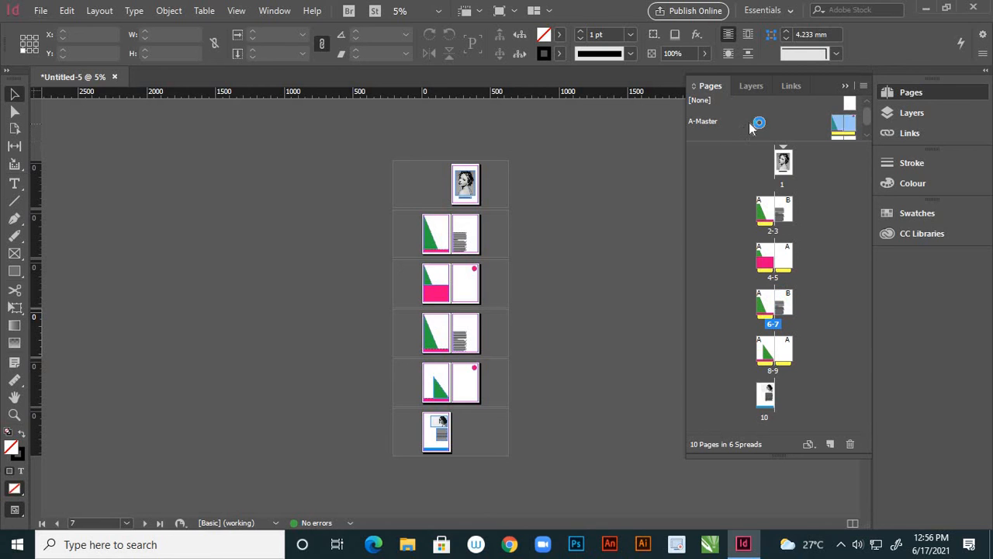
right_click(749, 123)
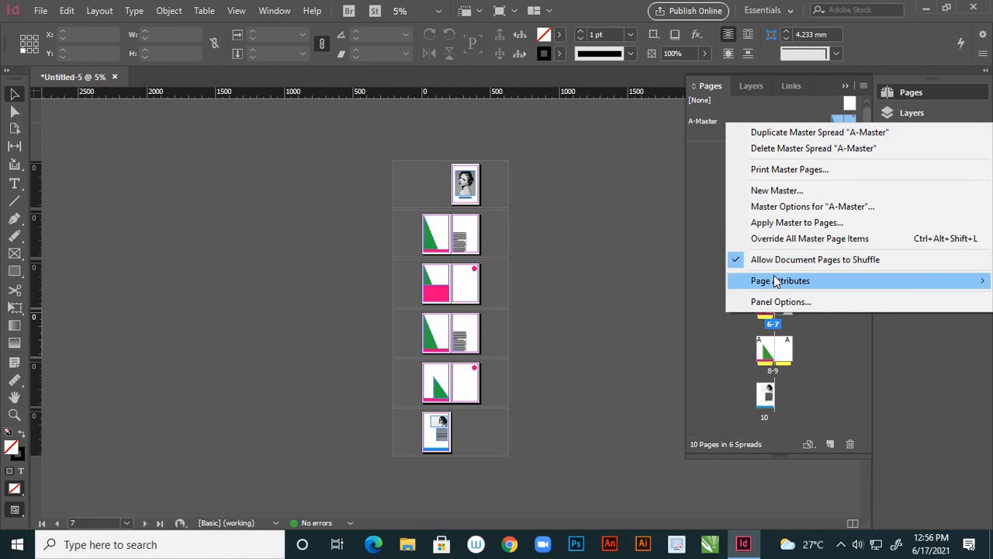
mouse_move(758, 284)
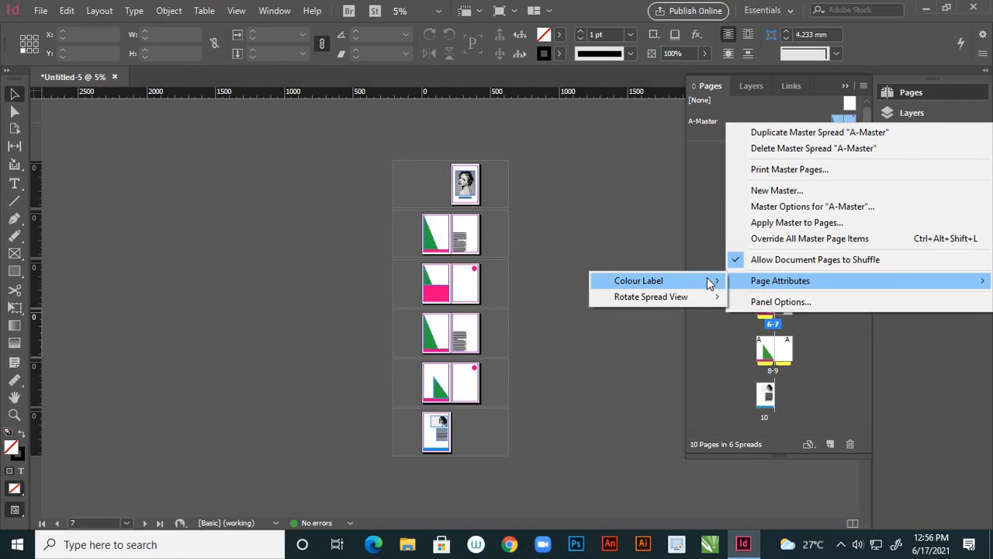
mouse_move(707, 279)
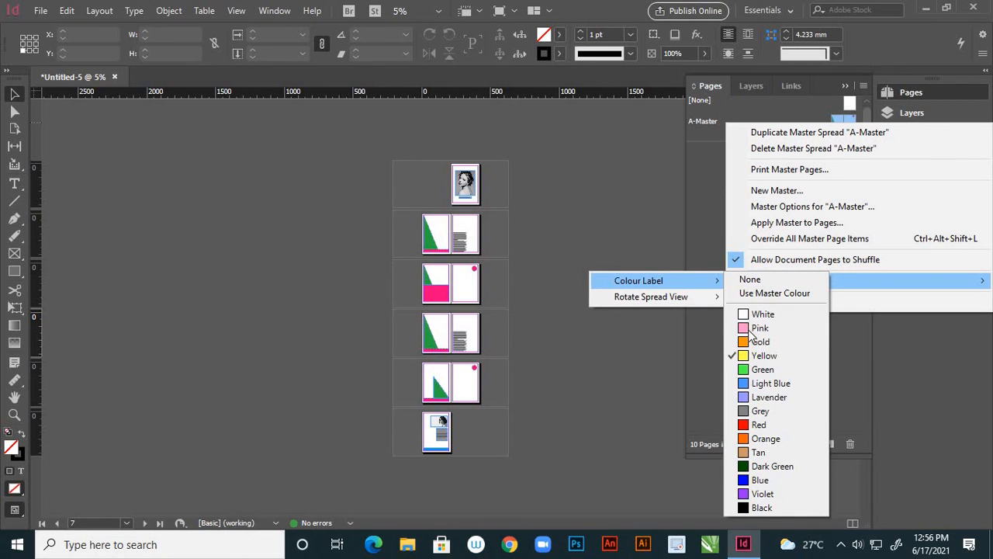
click(779, 294)
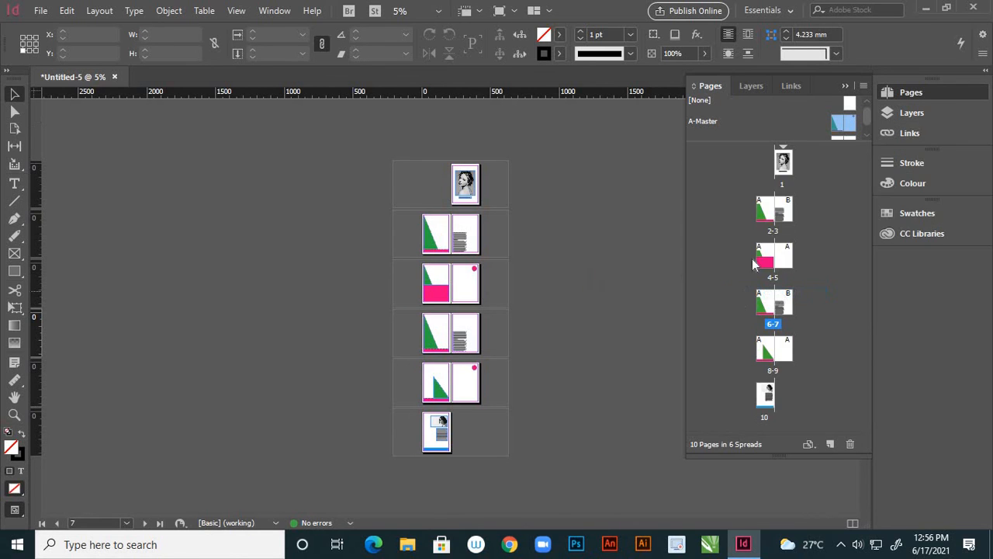
- Rotate the A-Master spread view by 90° CCW
right_click(773, 124)
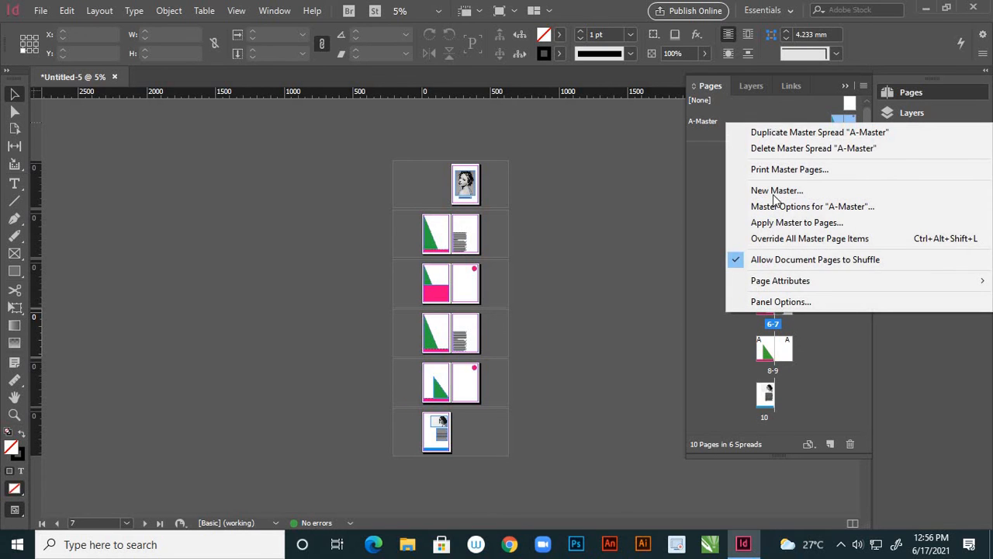
mouse_move(786, 285)
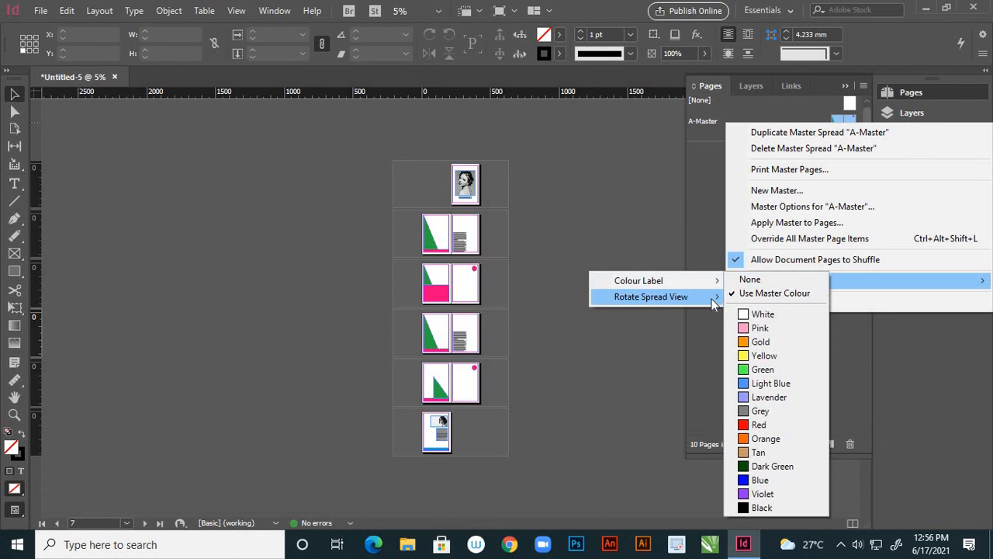
mouse_move(714, 302)
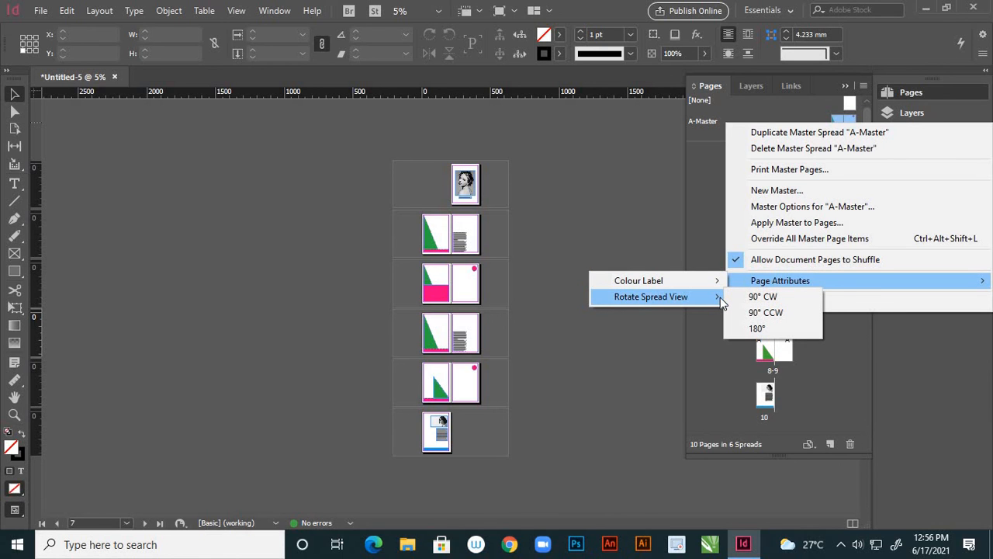
click(774, 312)
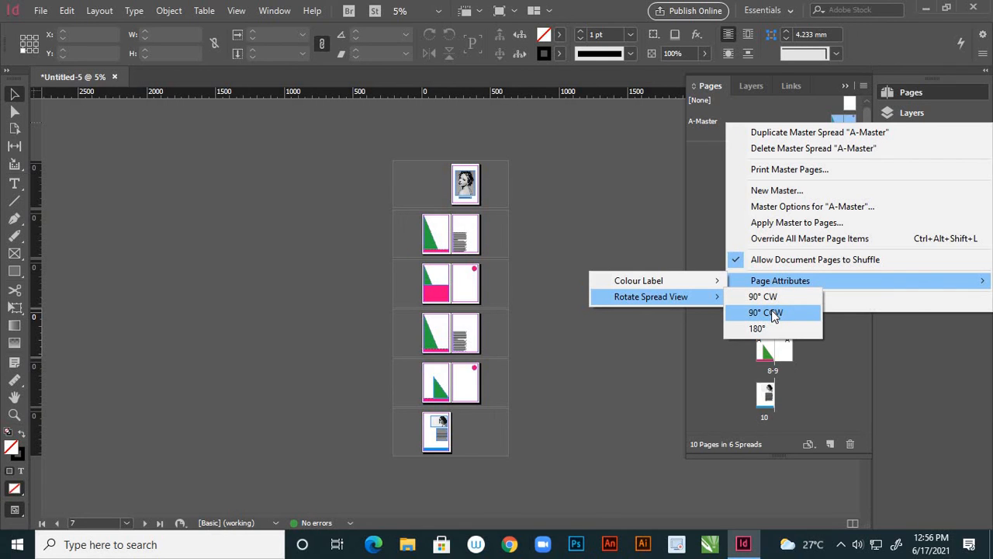
click(774, 315)
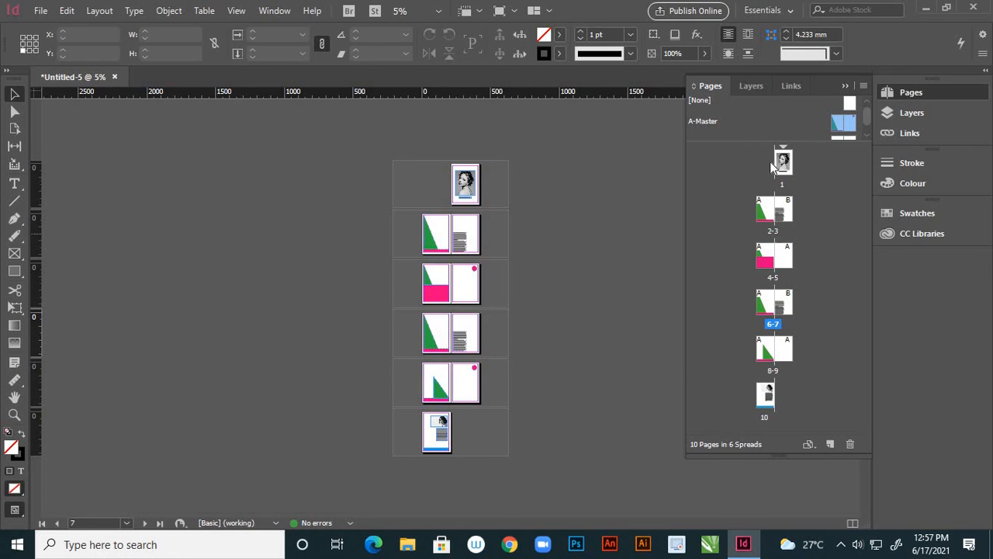
- Set the page thumbnail size to Extra Small in the Pages panel options
right_click(763, 123)
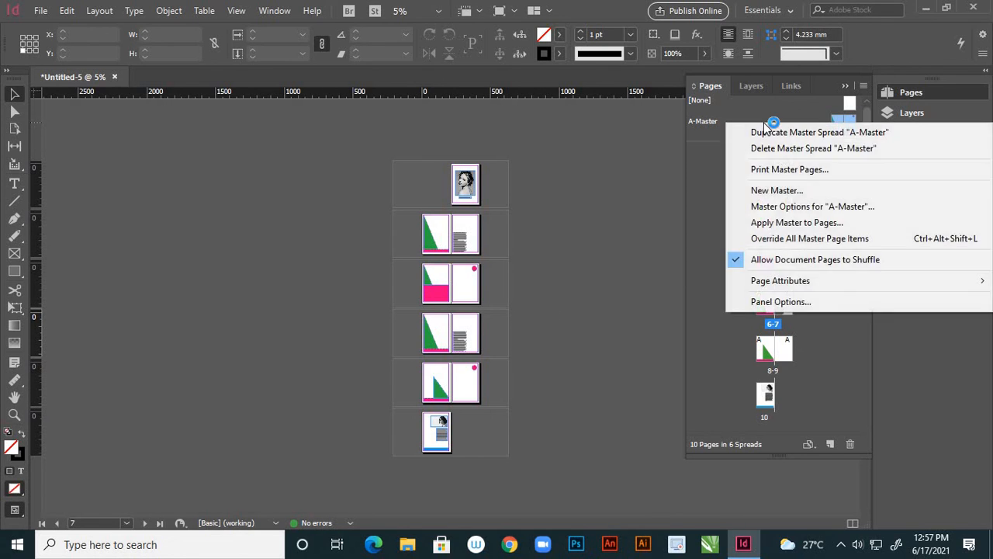
click(772, 302)
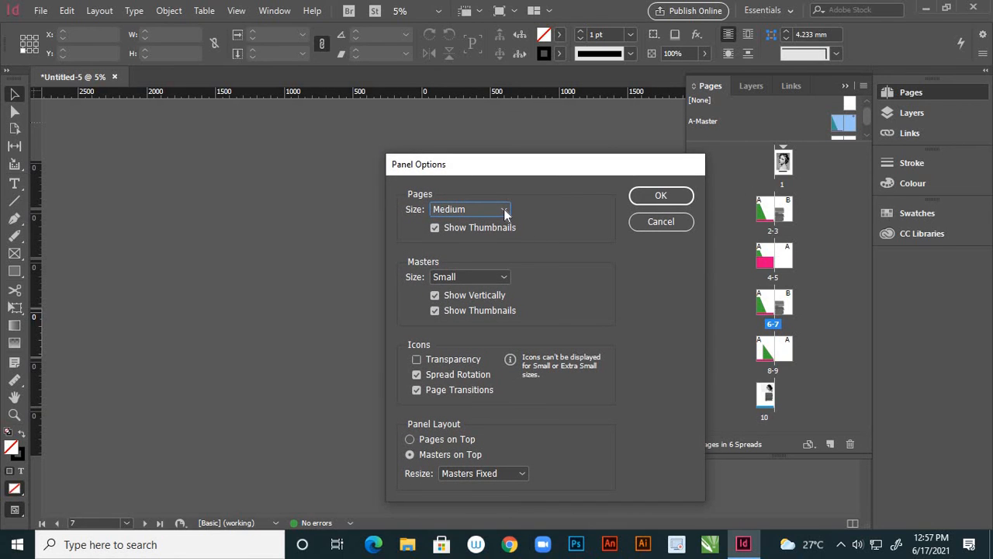
click(504, 209)
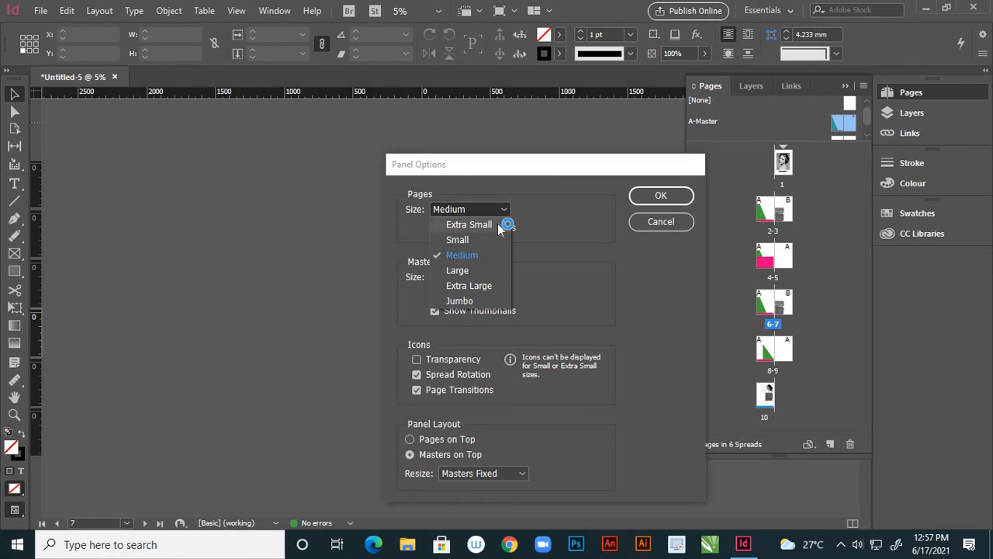
click(504, 224)
click(652, 196)
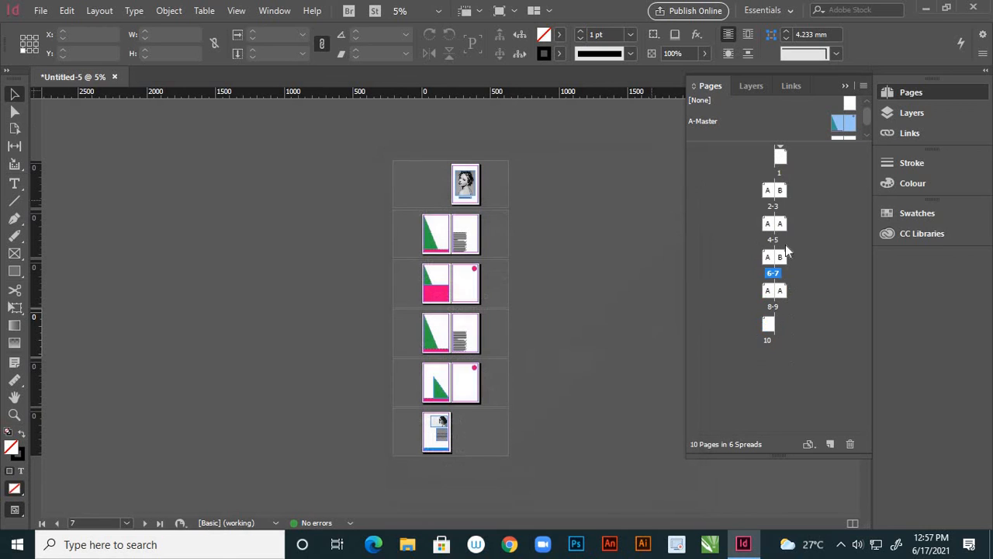
- Restore the page thumbnail size to Medium in the Pages panel options
right_click(757, 123)
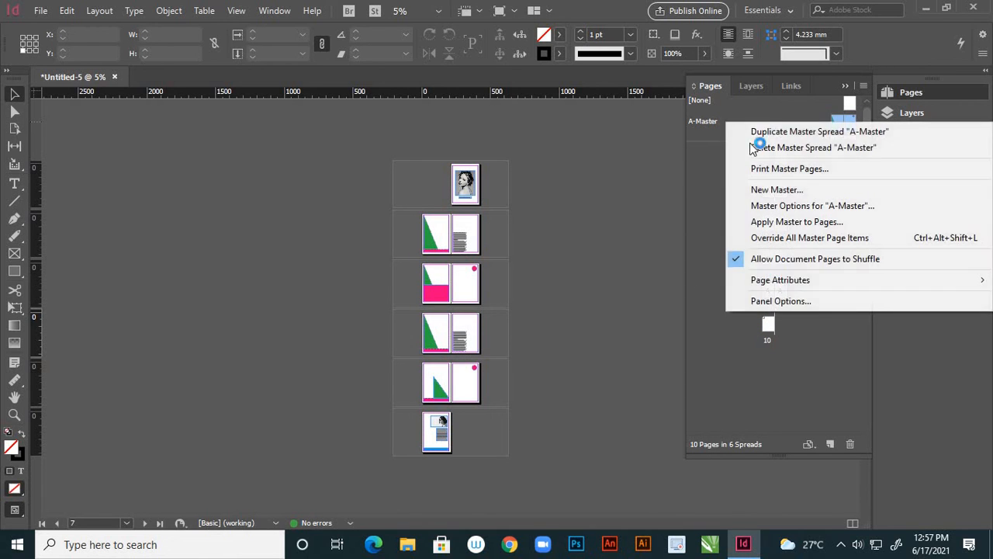
click(755, 301)
click(503, 209)
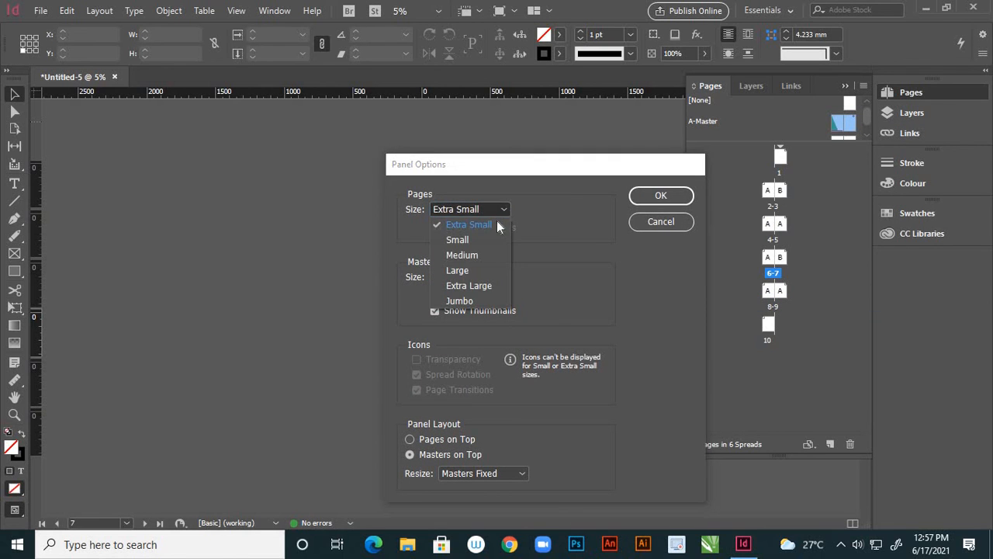
click(482, 254)
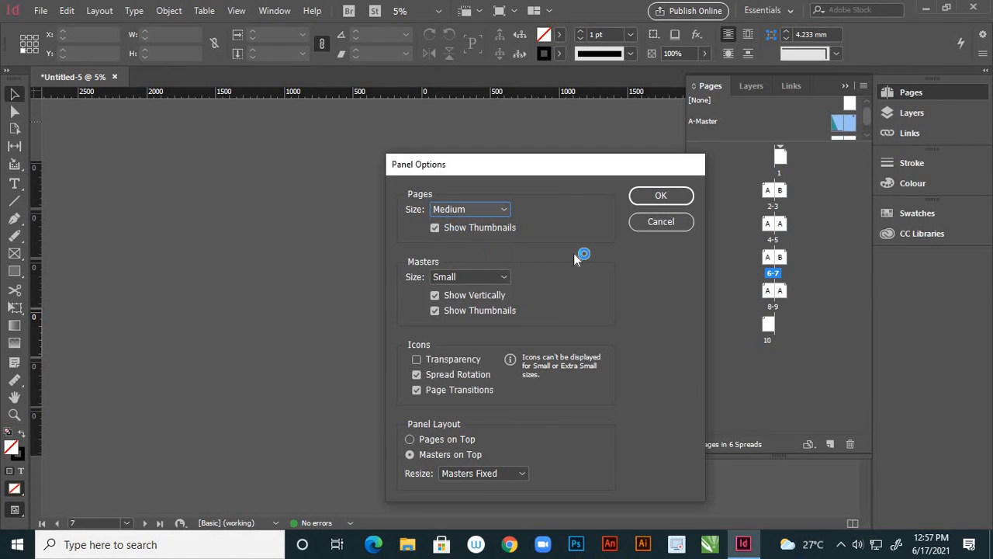
click(671, 194)
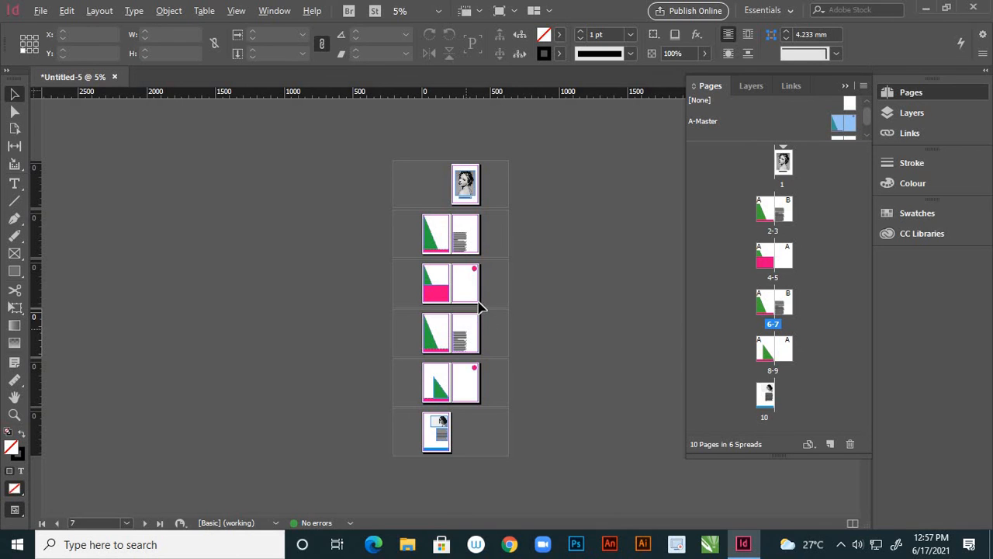
- Examine the layout of the page 4-5 spread up close, and review the opening spreads from page 1 onward
scroll(478, 307, up, 2)
scroll(478, 308, up, 1)
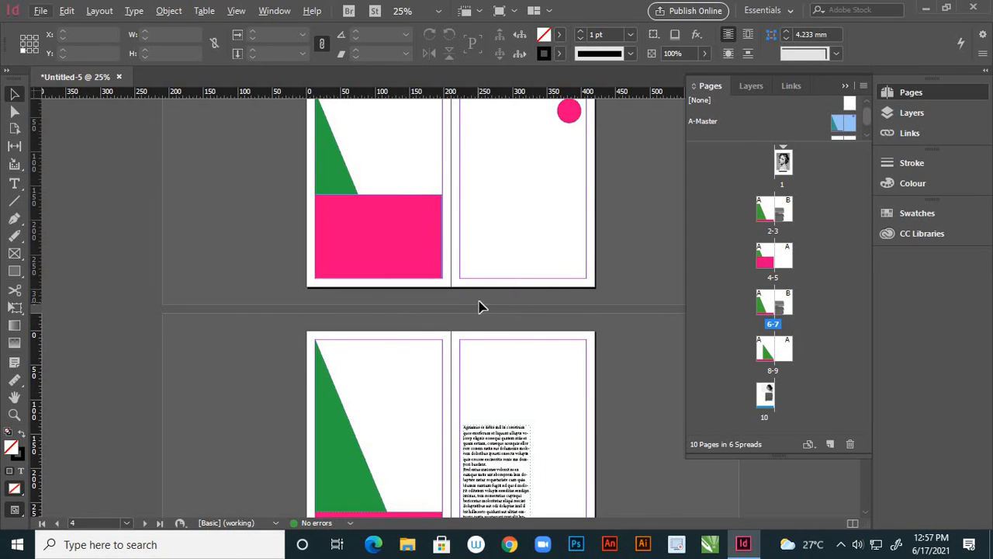
key(alt+h)
click(556, 255)
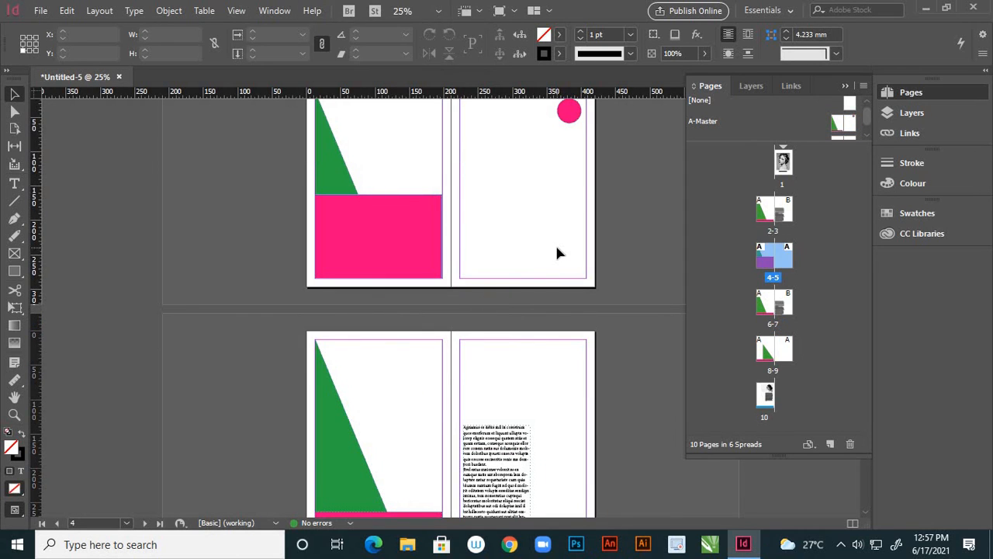
key(h)
drag(578, 230, 502, 310)
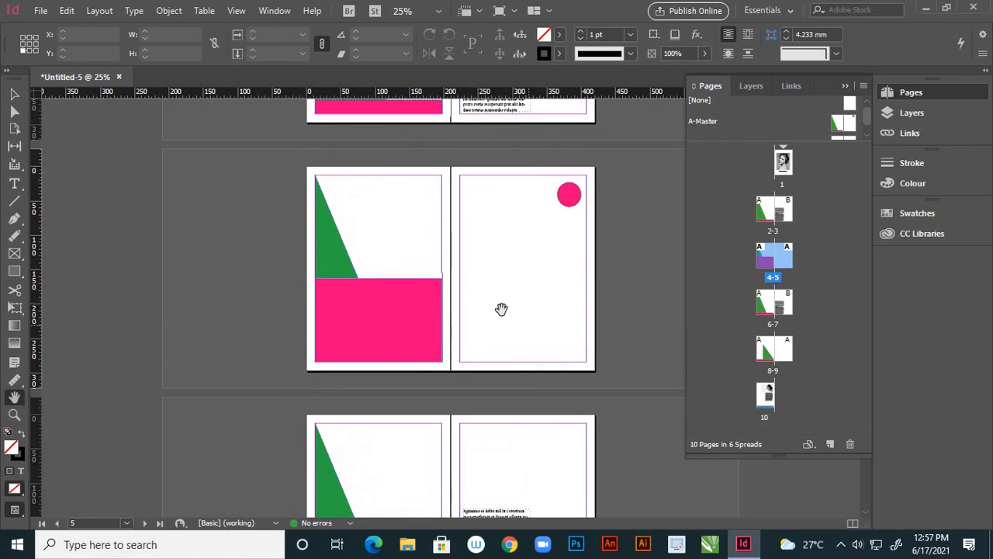
scroll(480, 328, down, 3)
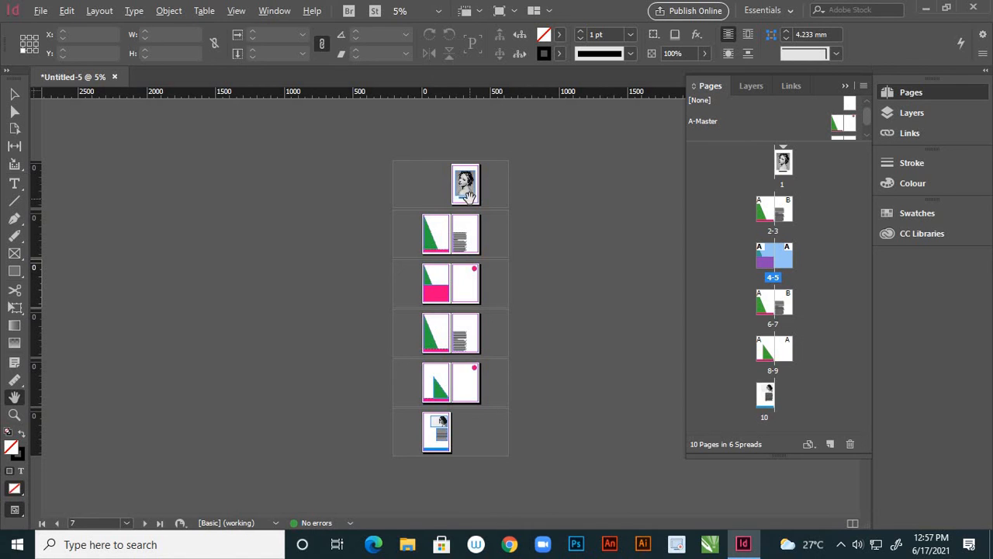
scroll(471, 196, up, 1)
drag(536, 238, 517, 426)
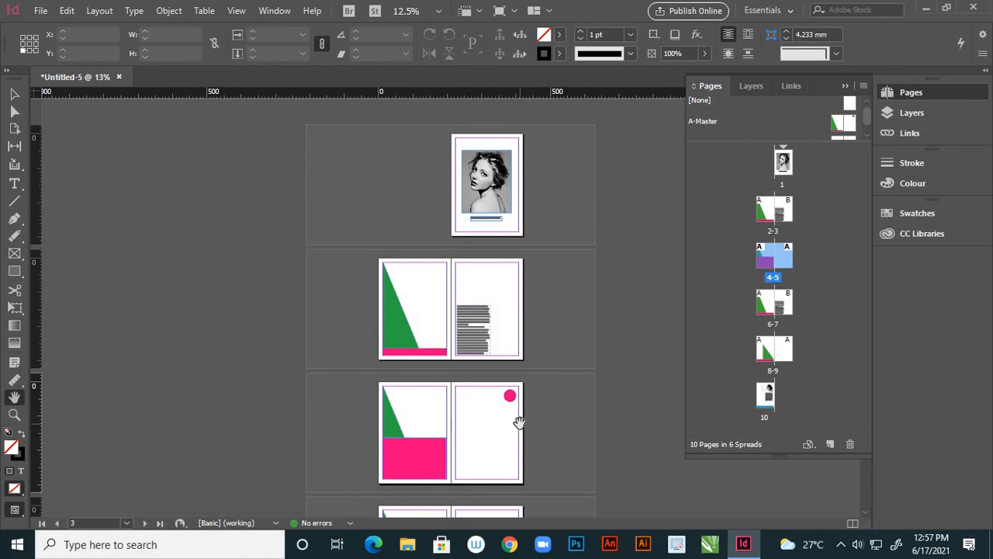